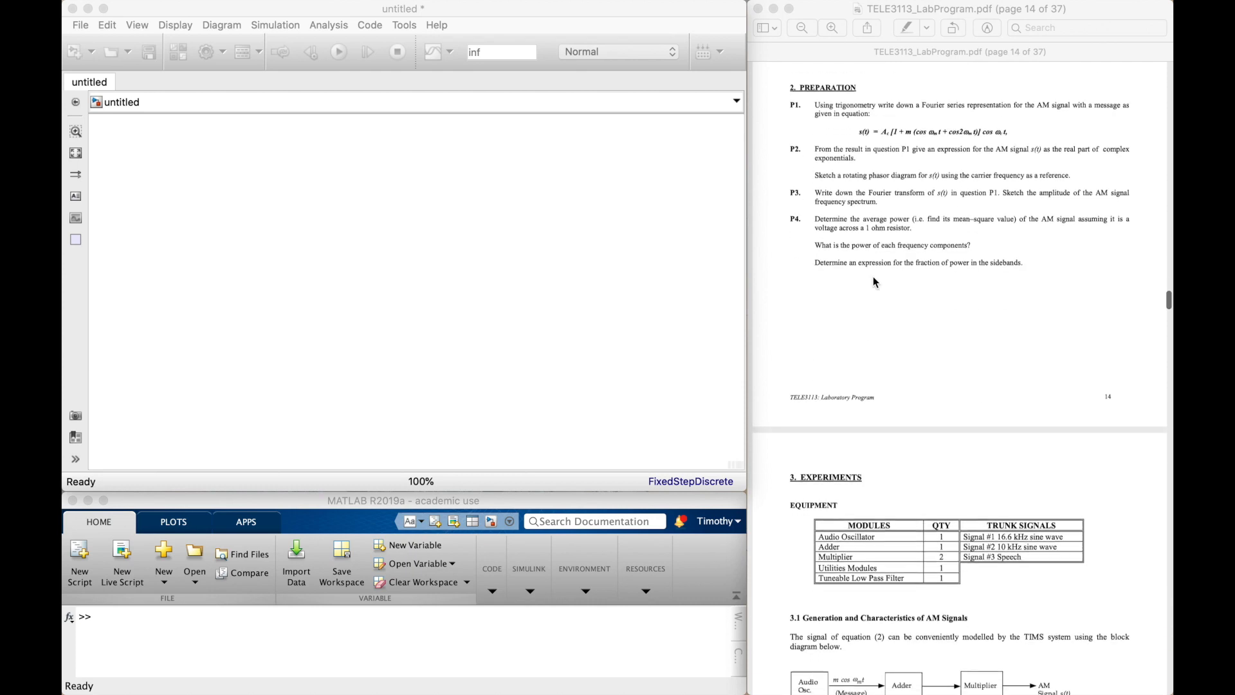
# Step: Add a Sine Wave block from DSP System Toolbox/Sources to the empty model
pyautogui.scroll(-2, 874, 278)
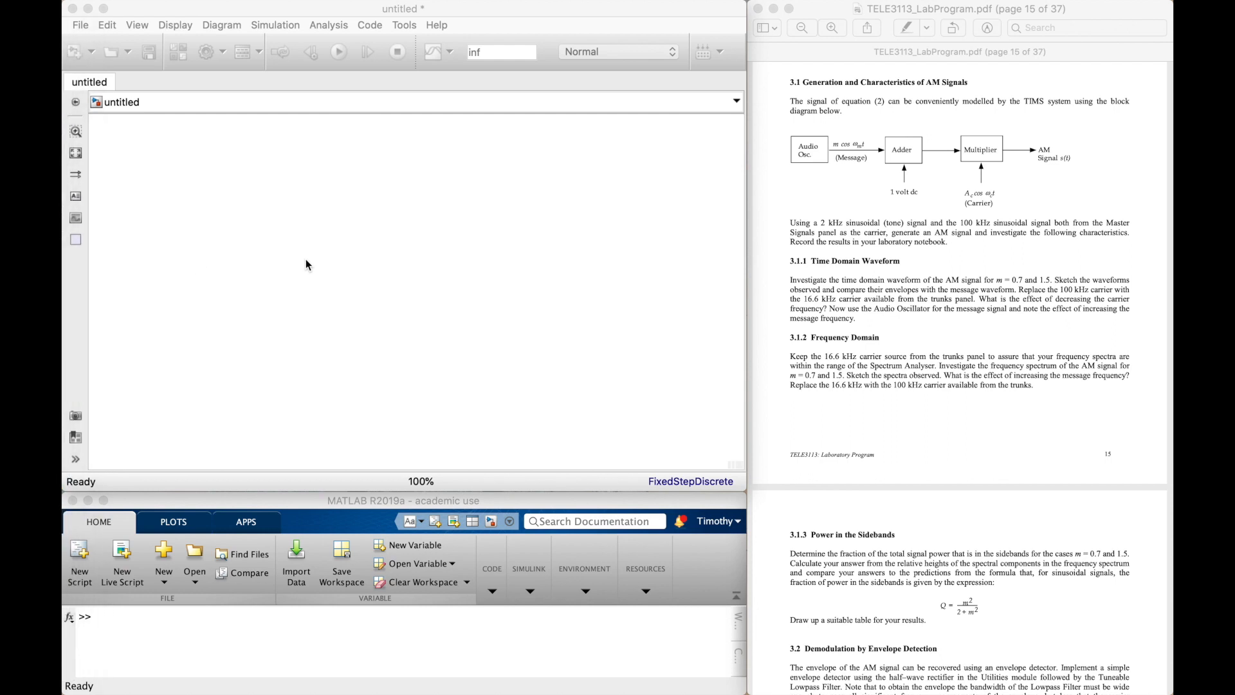
pyautogui.click(267, 243)
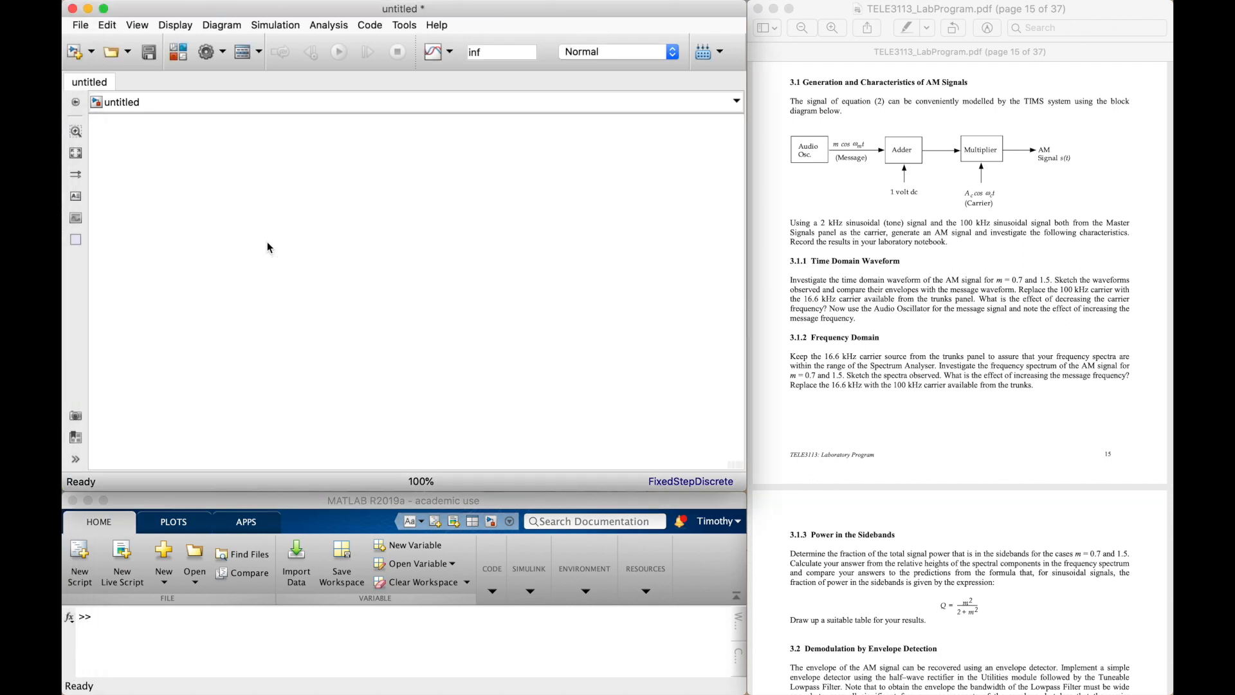
pyautogui.doubleClick(244, 231)
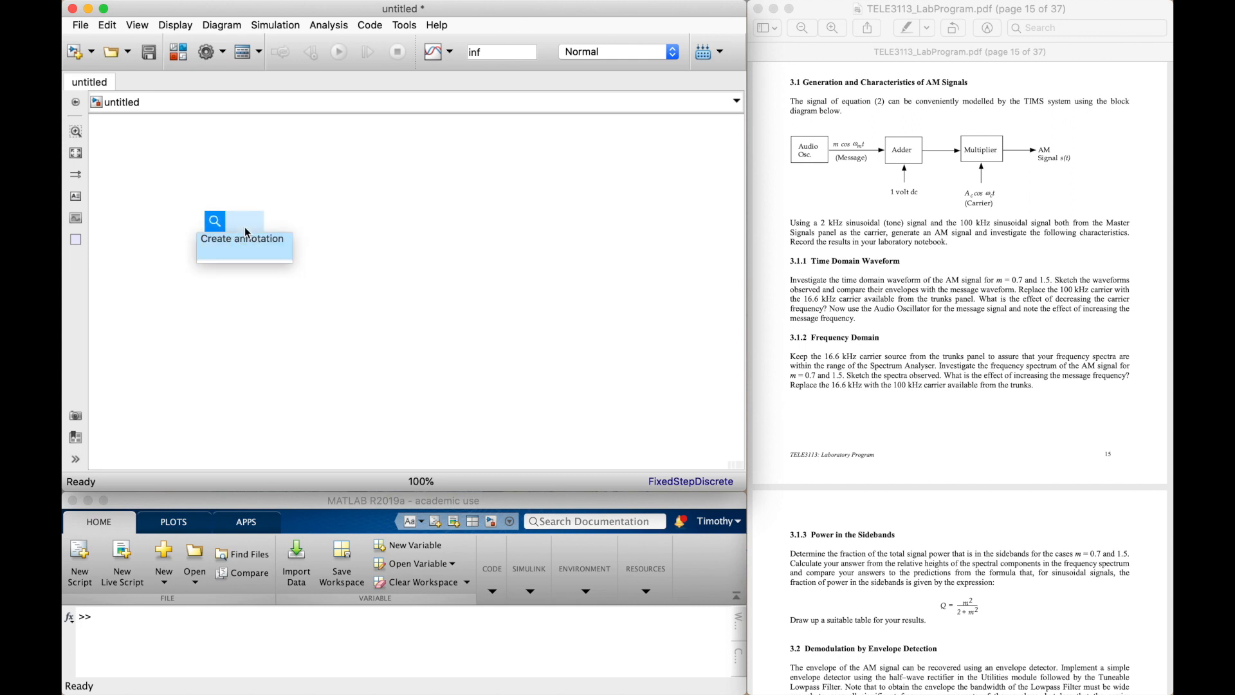
pyautogui.write('sine')
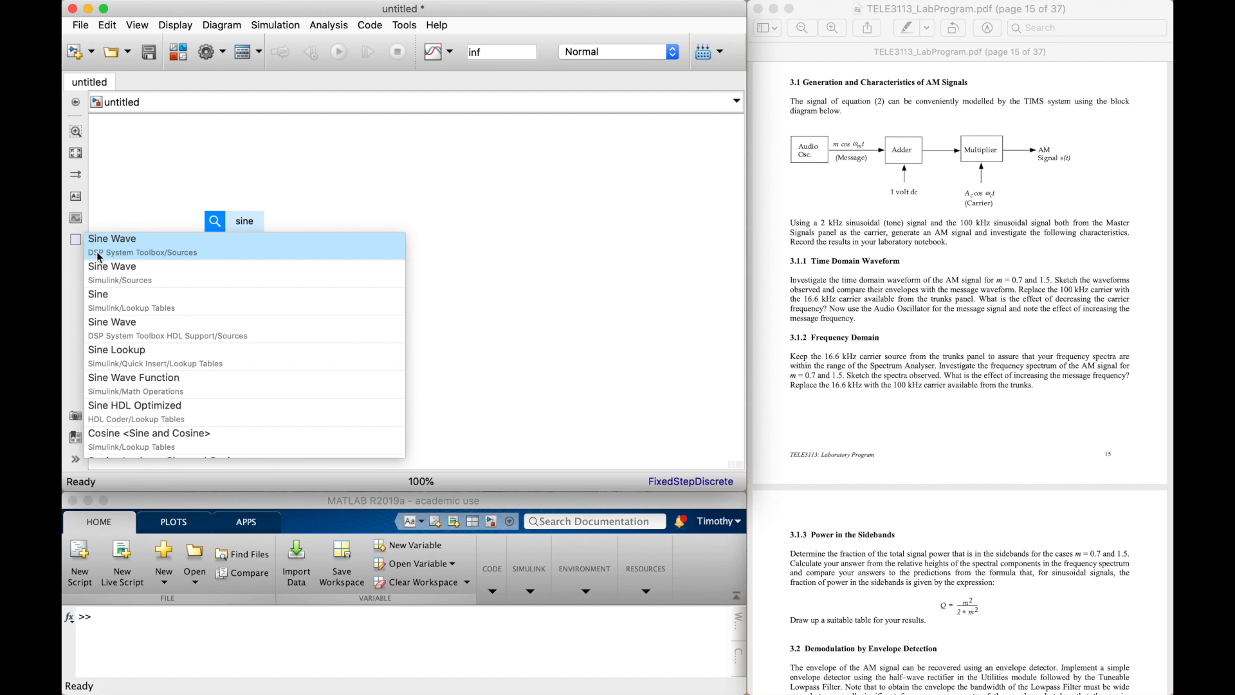
pyautogui.click(183, 250)
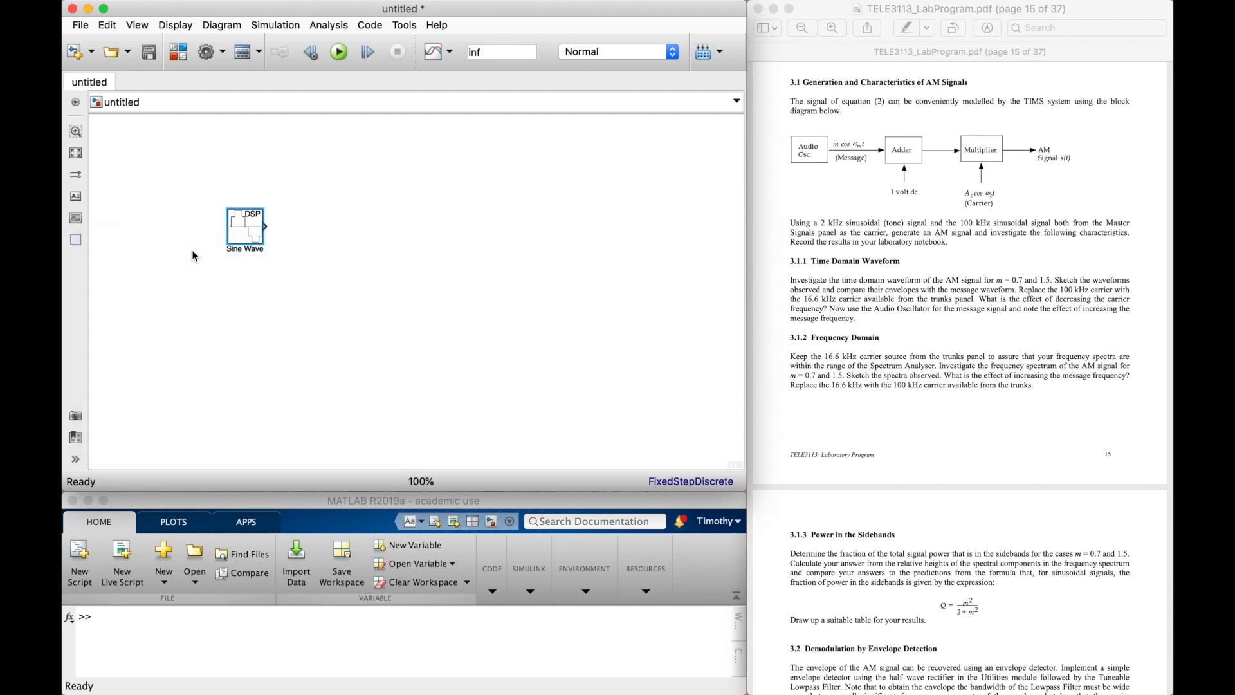
pyautogui.doubleClick(246, 315)
pyautogui.write('sine')
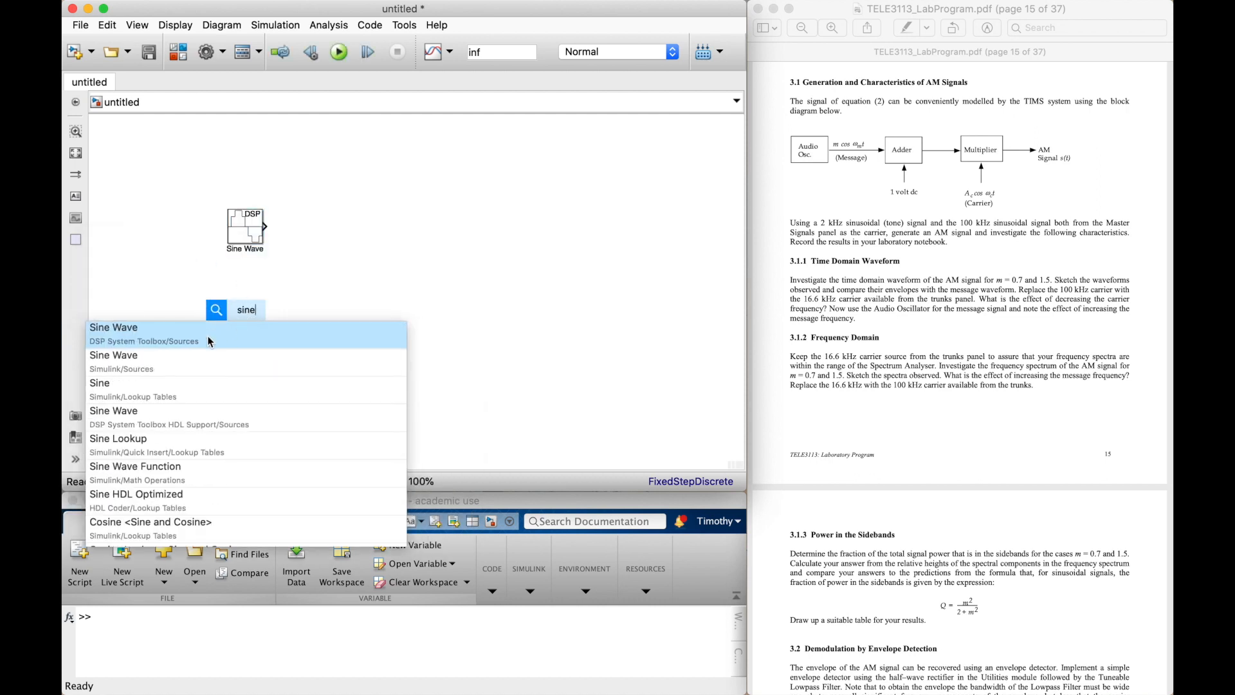
pyautogui.click(214, 330)
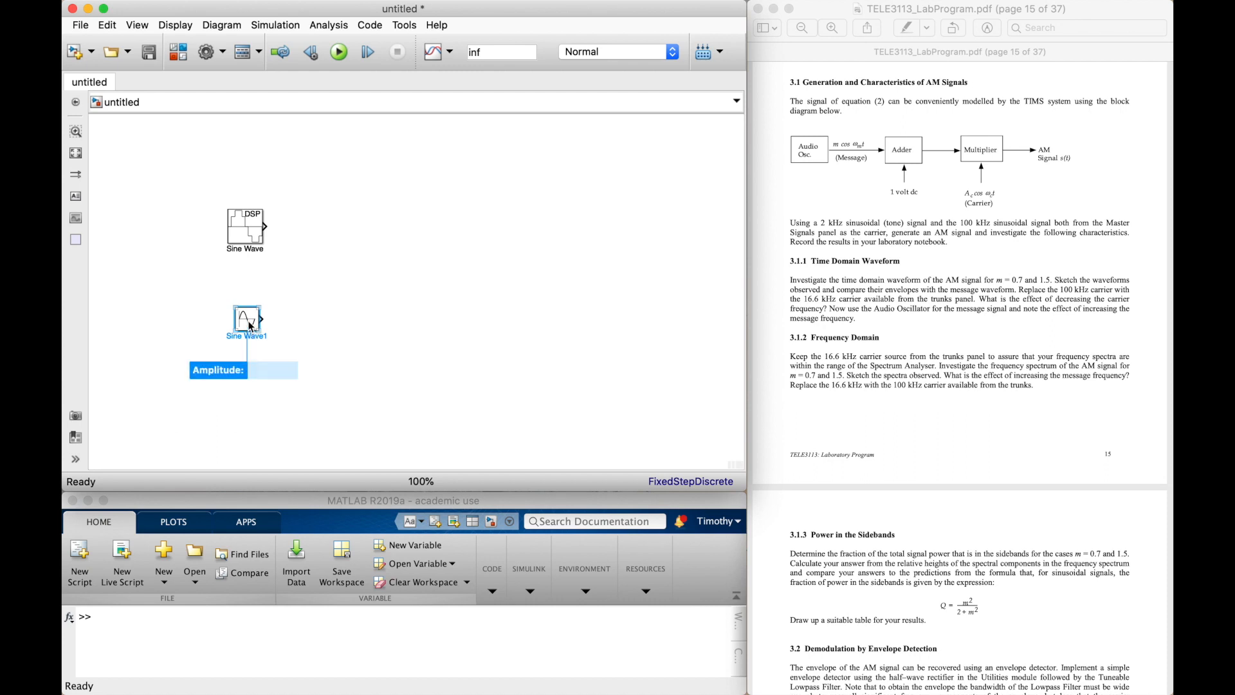
pyautogui.click(251, 248)
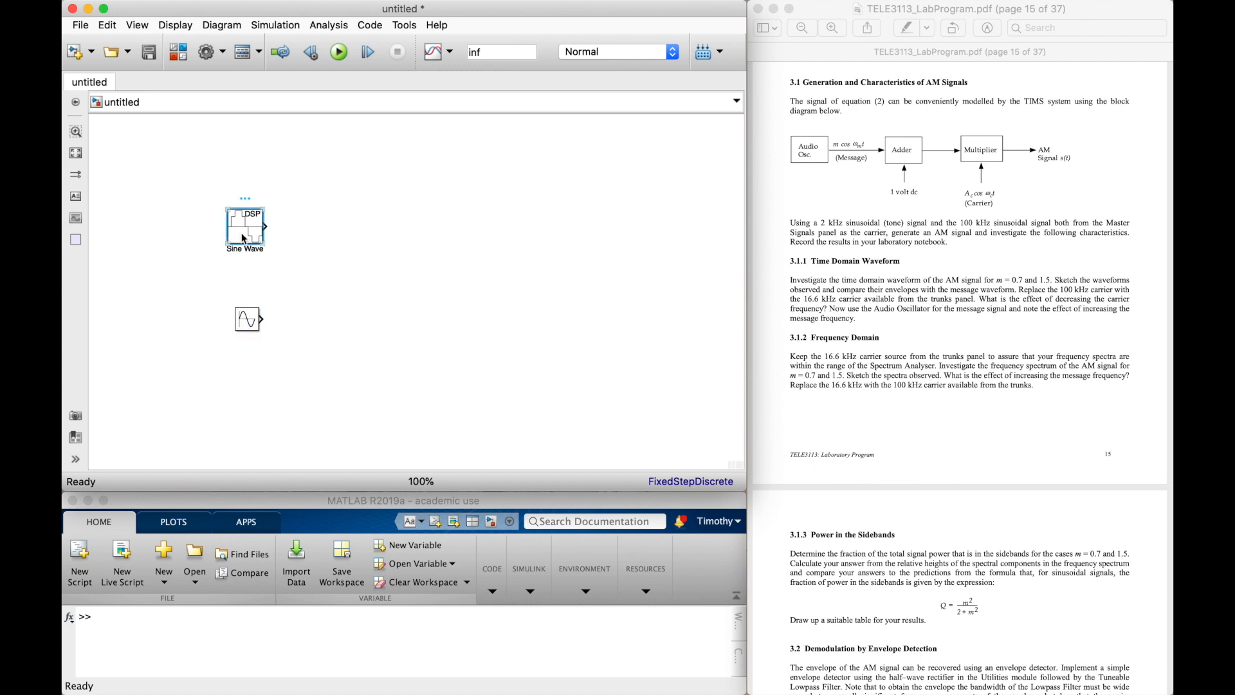
pyautogui.moveTo(286, 345); pyautogui.dragTo(199, 287)
pyautogui.press('Delete')
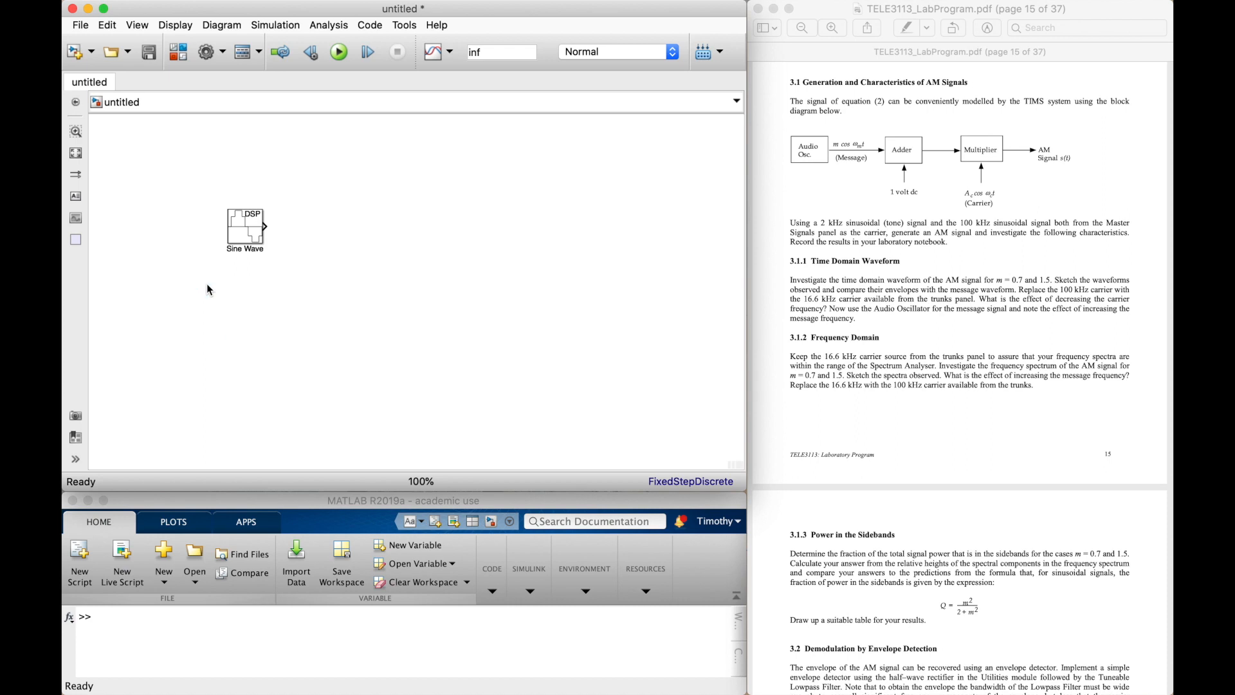
# Step: Set the Sine Wave block's frequency to 2e3 Hz and its sample time to 1/4e3
pyautogui.doubleClick(248, 224)
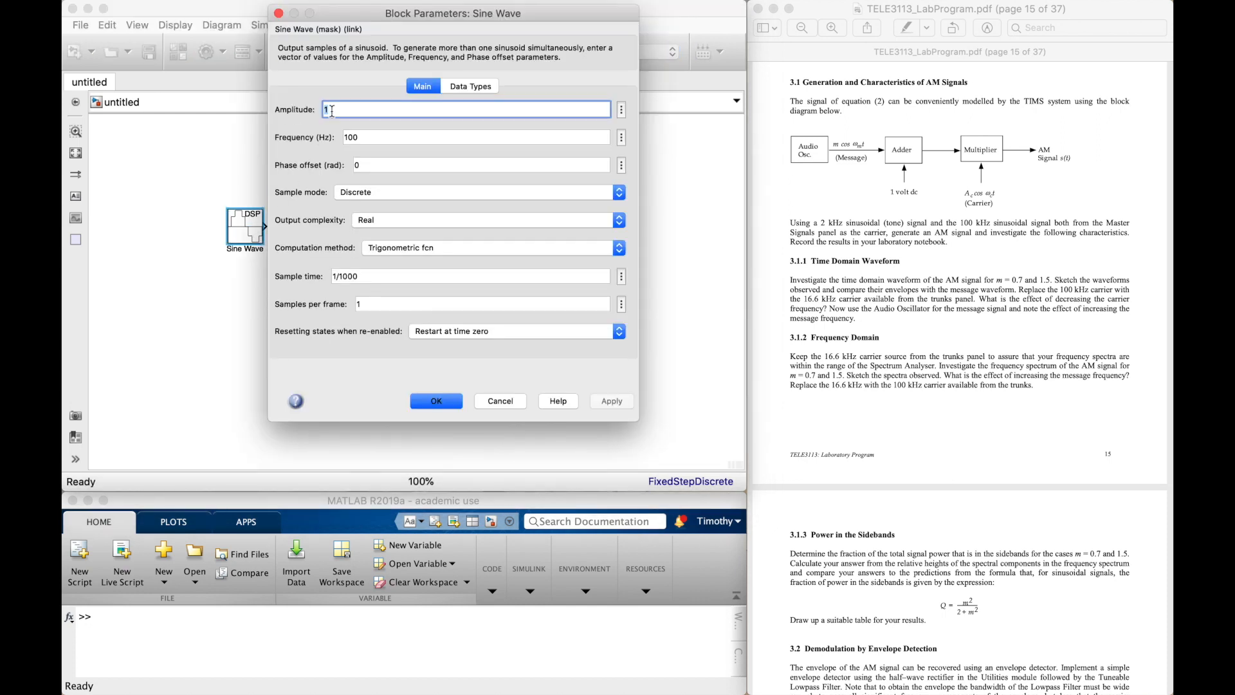
pyautogui.click(391, 132)
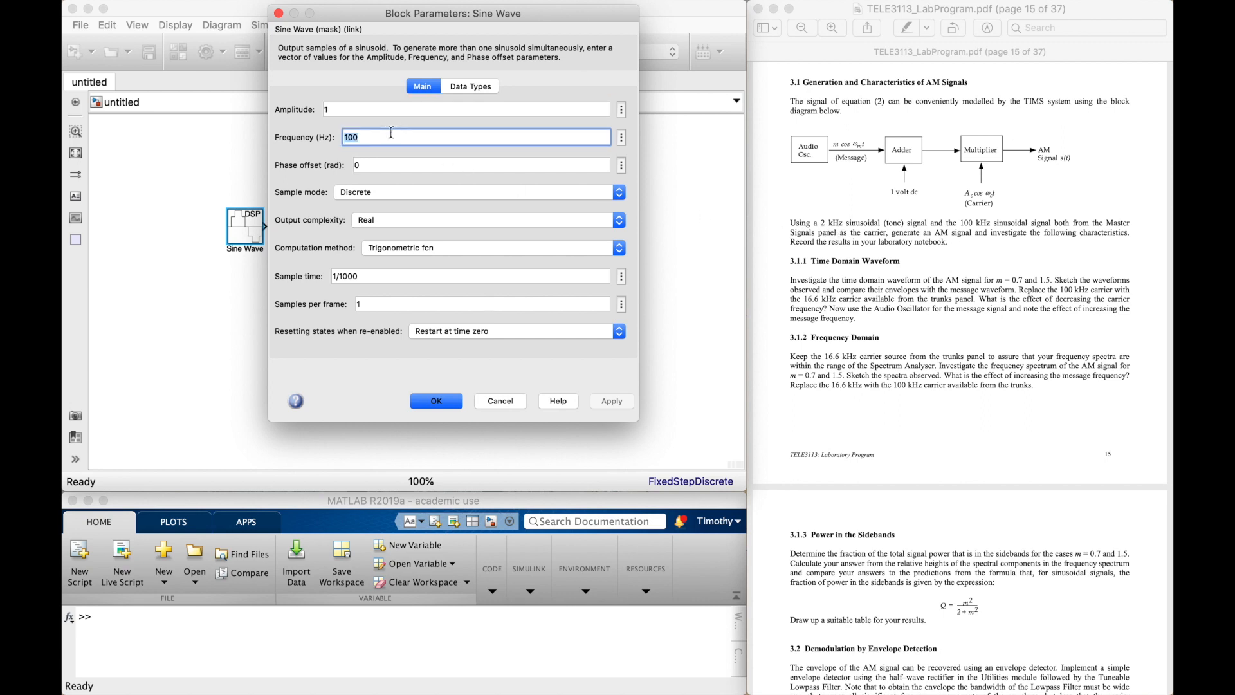
pyautogui.write('2e3')
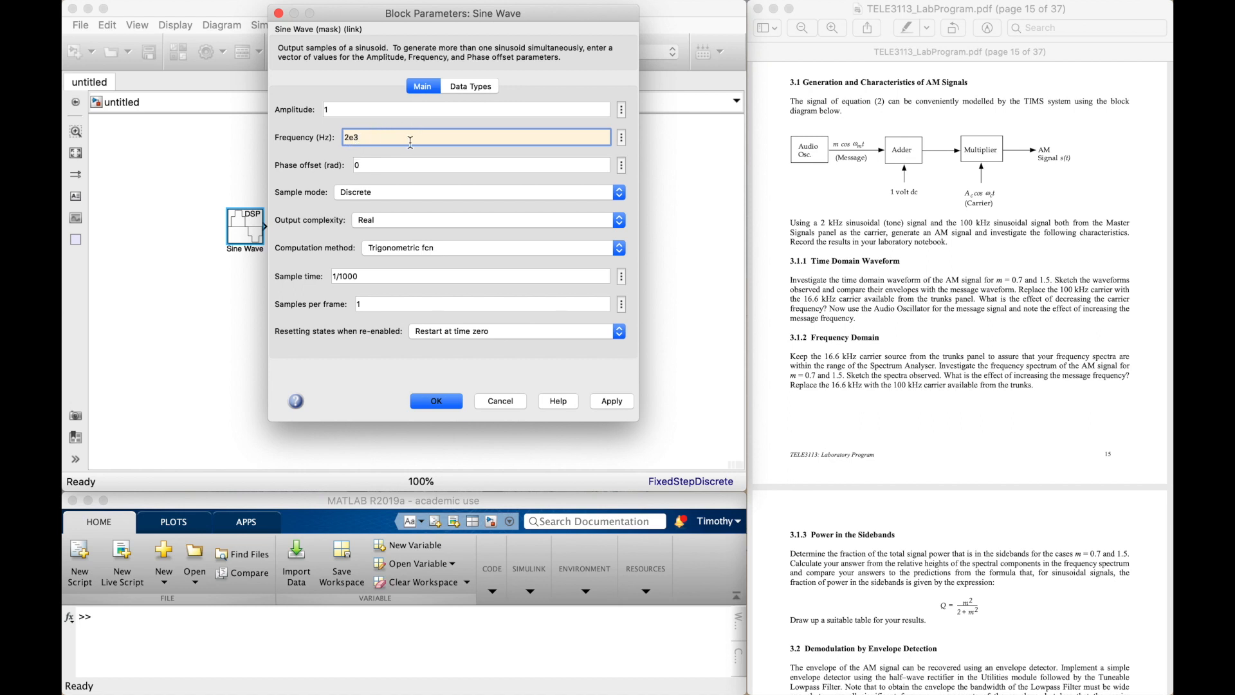
pyautogui.click(397, 163)
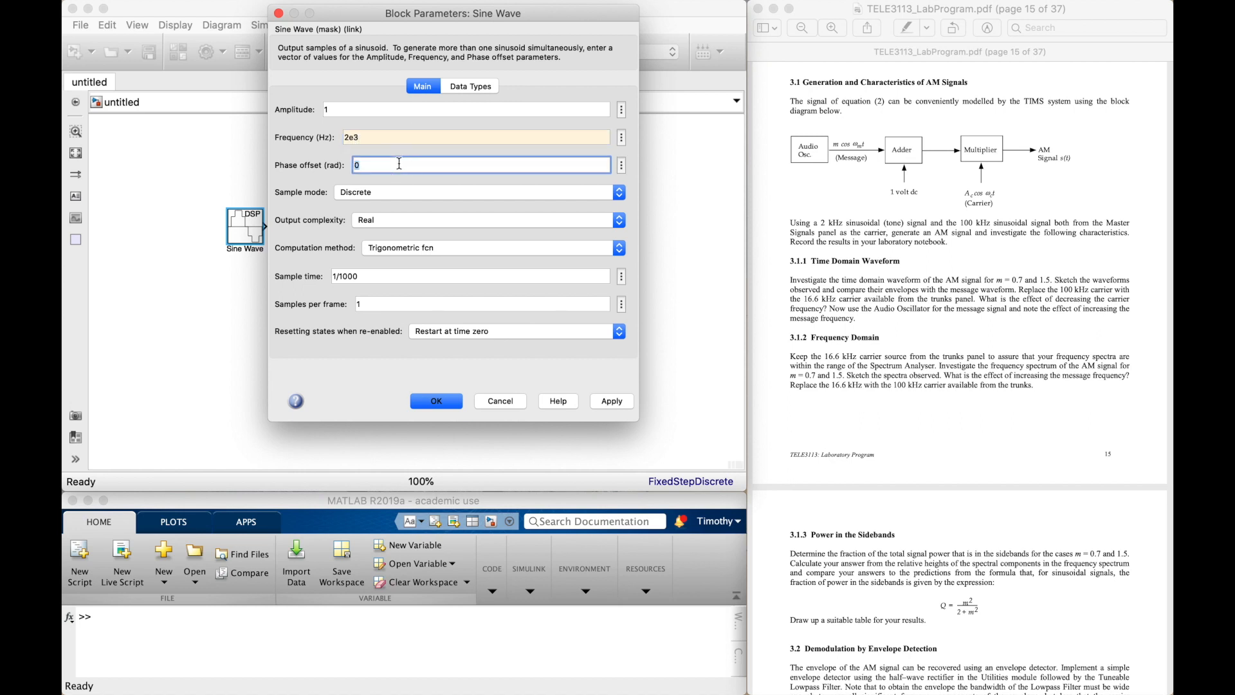
pyautogui.click(366, 277)
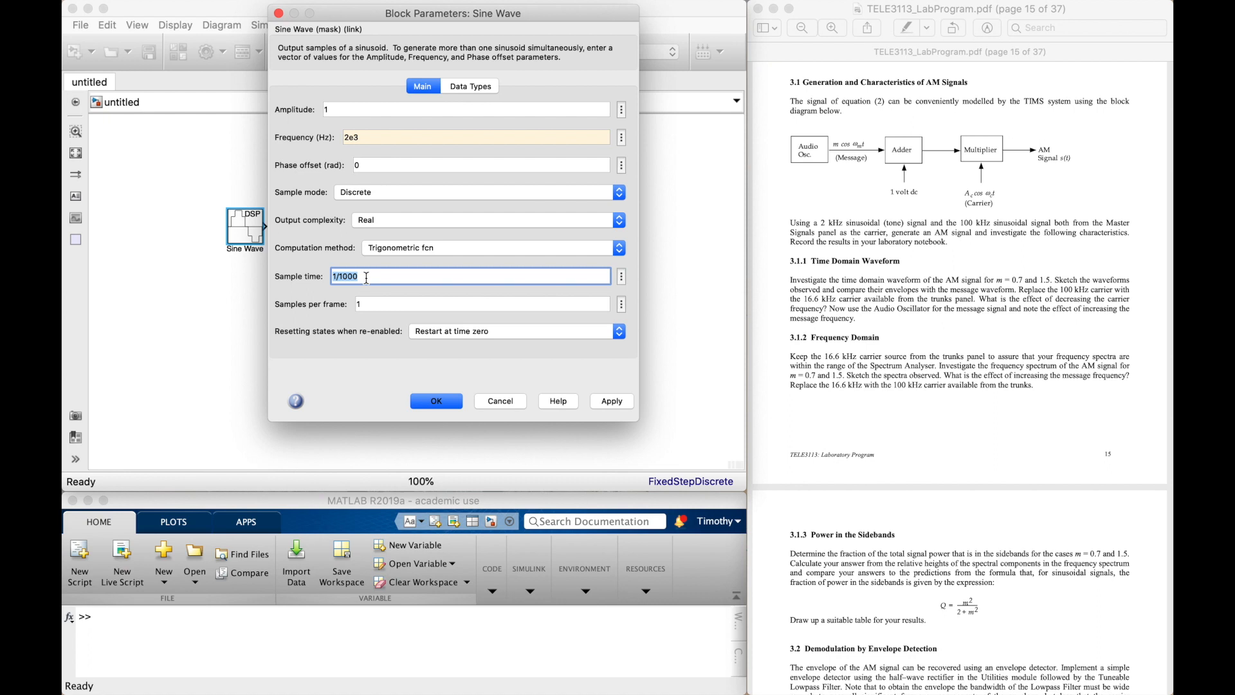
pyautogui.write('2*')
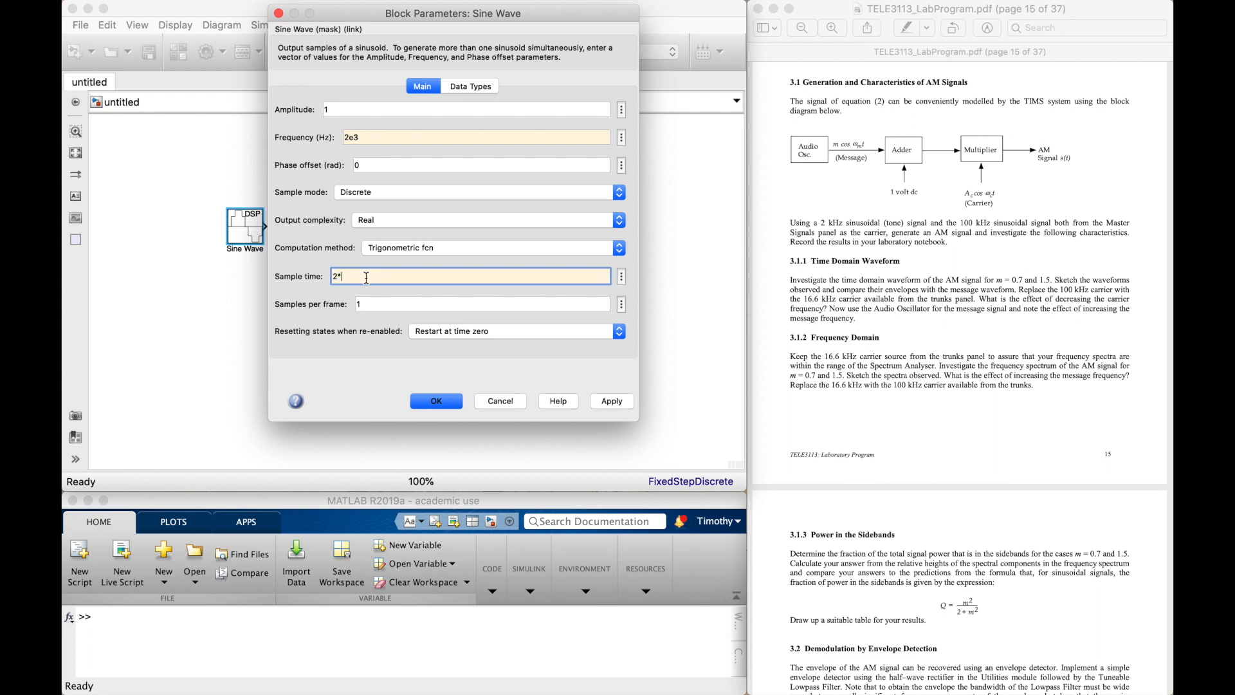
pyautogui.write('f')
pyautogui.press('BackSpace')
pyautogui.press('BackSpace')
pyautogui.press('BackSpace')
pyautogui.write('2')
pyautogui.click(437, 403)
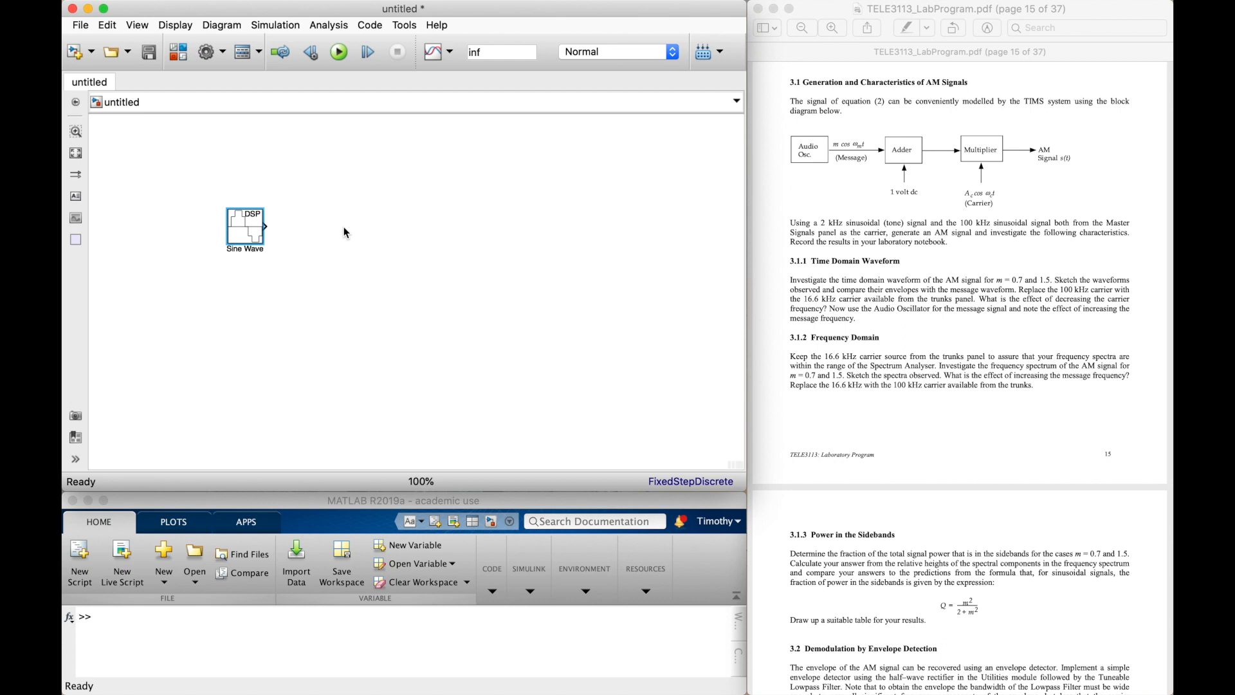
# Step: Add a Simulink/Sinks Scope beside the Sine Wave block and connect the sine output to its input
pyautogui.doubleClick(357, 238)
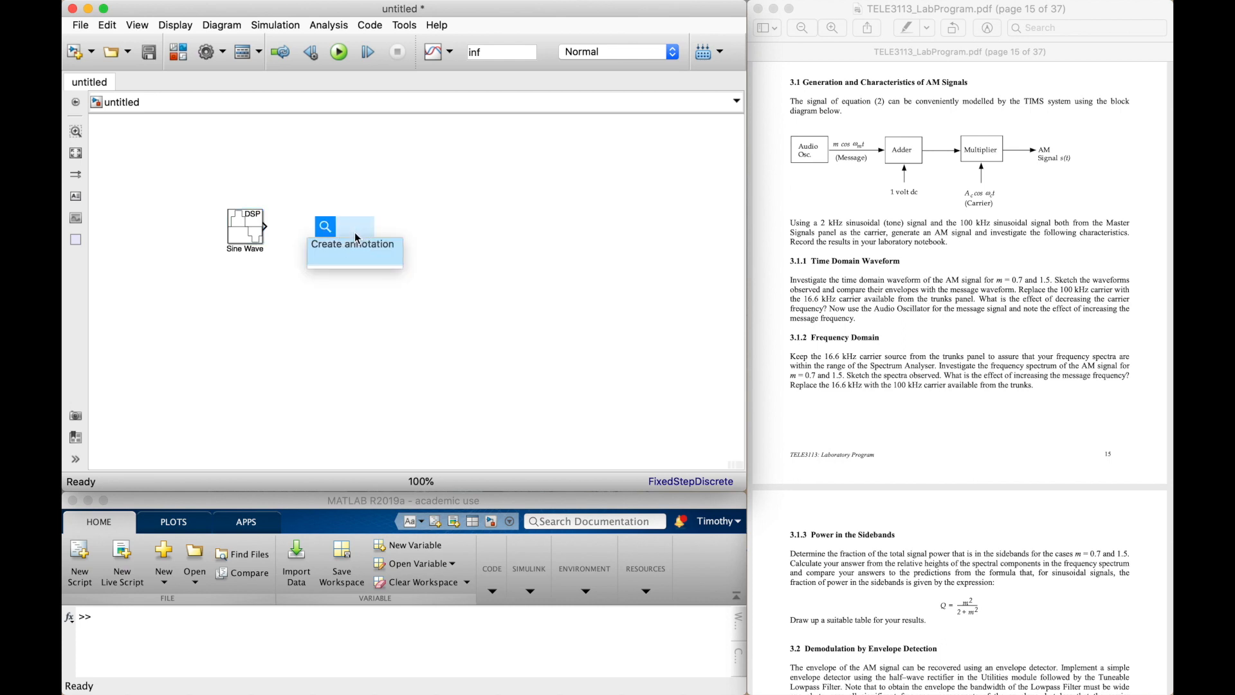
pyautogui.write('sc')
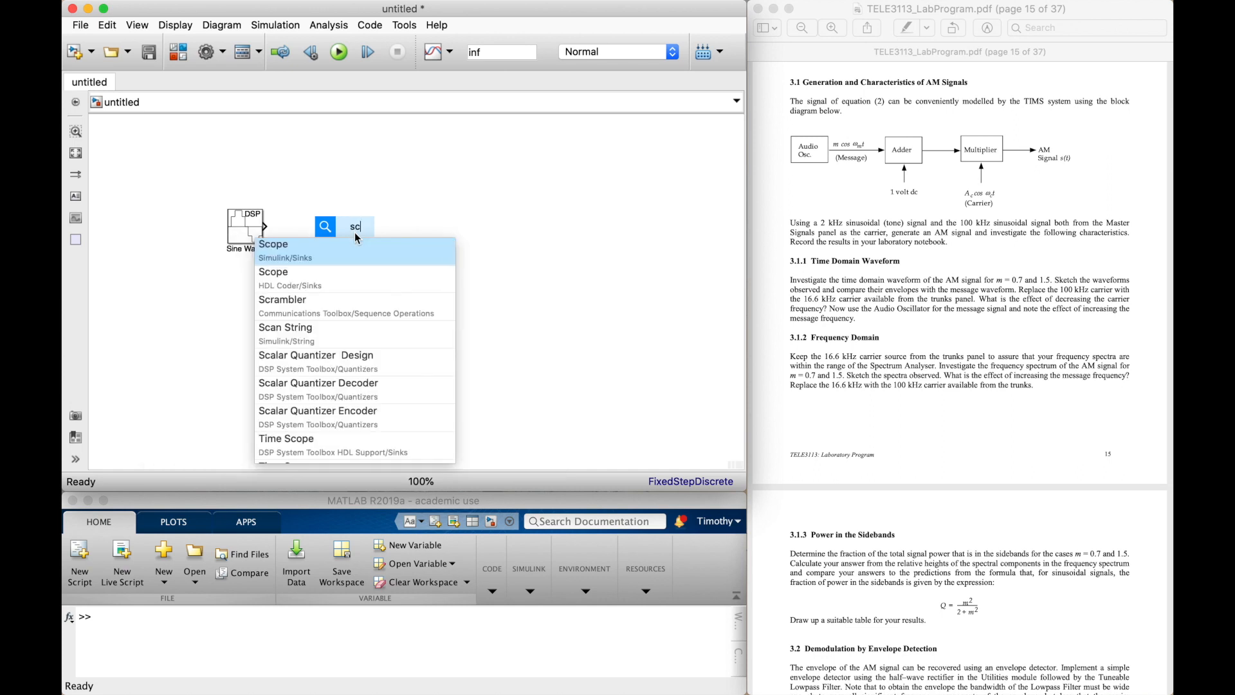
pyautogui.press('Return')
pyautogui.moveTo(357, 238); pyautogui.dragTo(348, 232)
pyautogui.click(352, 256)
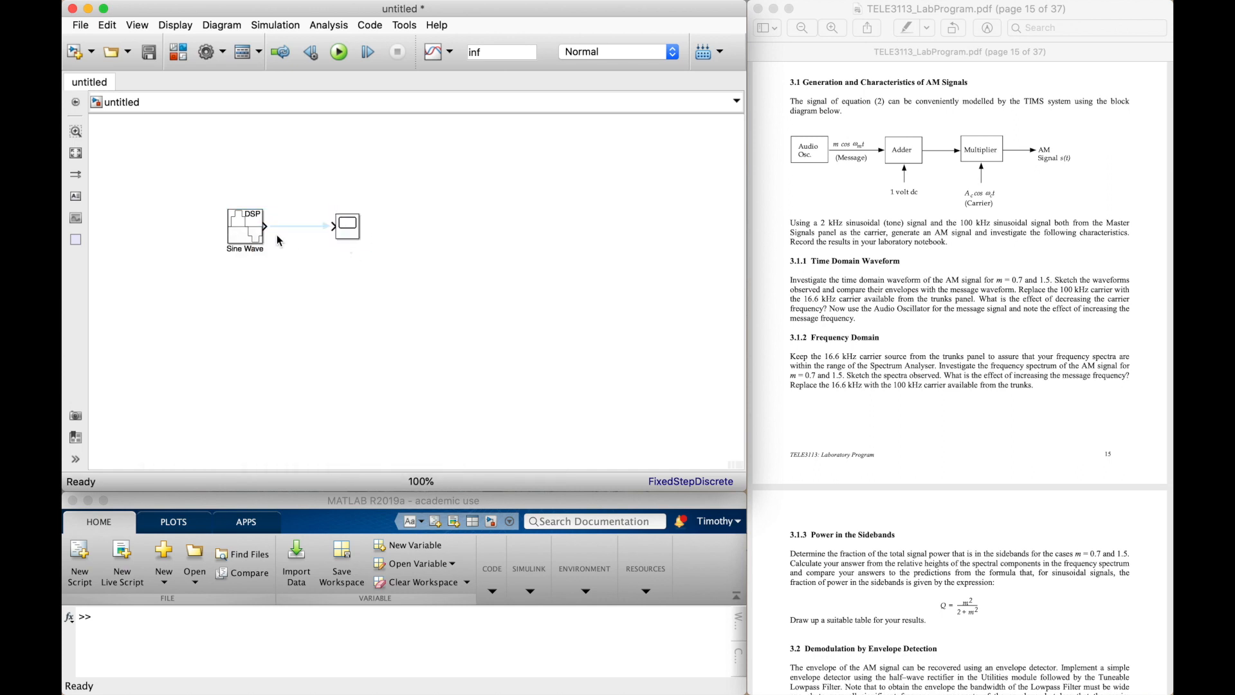
pyautogui.moveTo(273, 225); pyautogui.dragTo(332, 227)
# Step: Check the Sine Wave block's parameters and set the simulation stop time to 0.5e-3
pyautogui.doubleClick(486, 54)
pyautogui.click(436, 164)
pyautogui.click(251, 220)
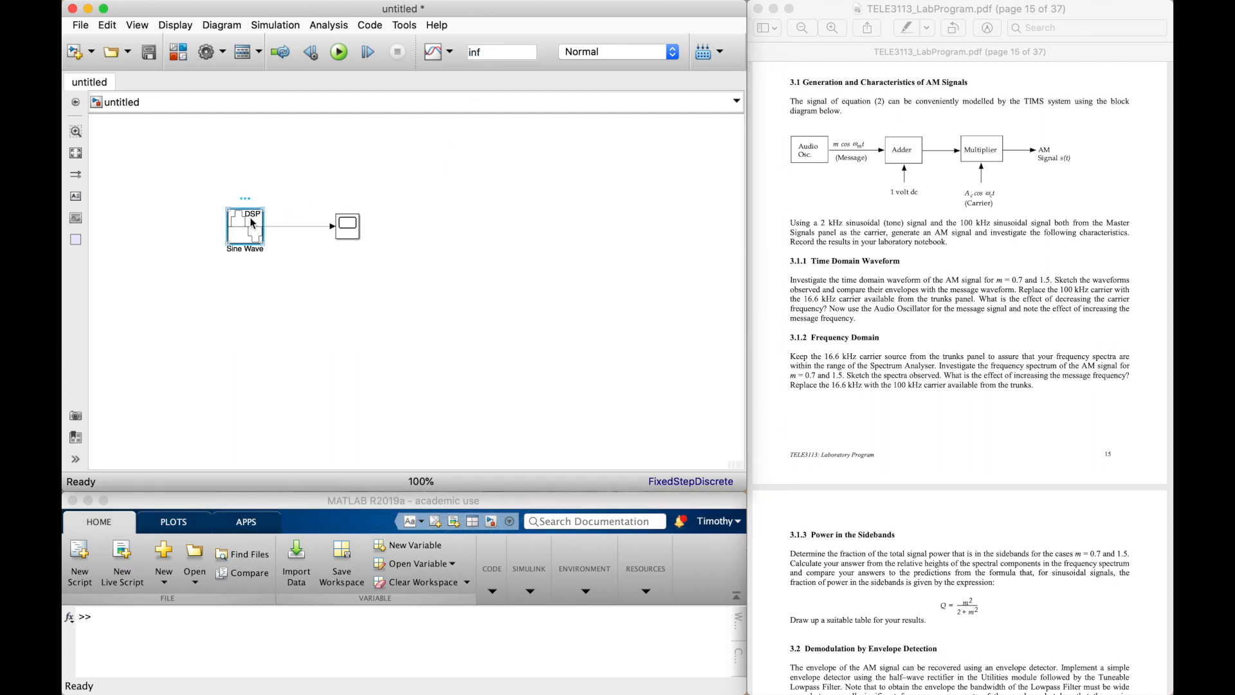
pyautogui.doubleClick(251, 221)
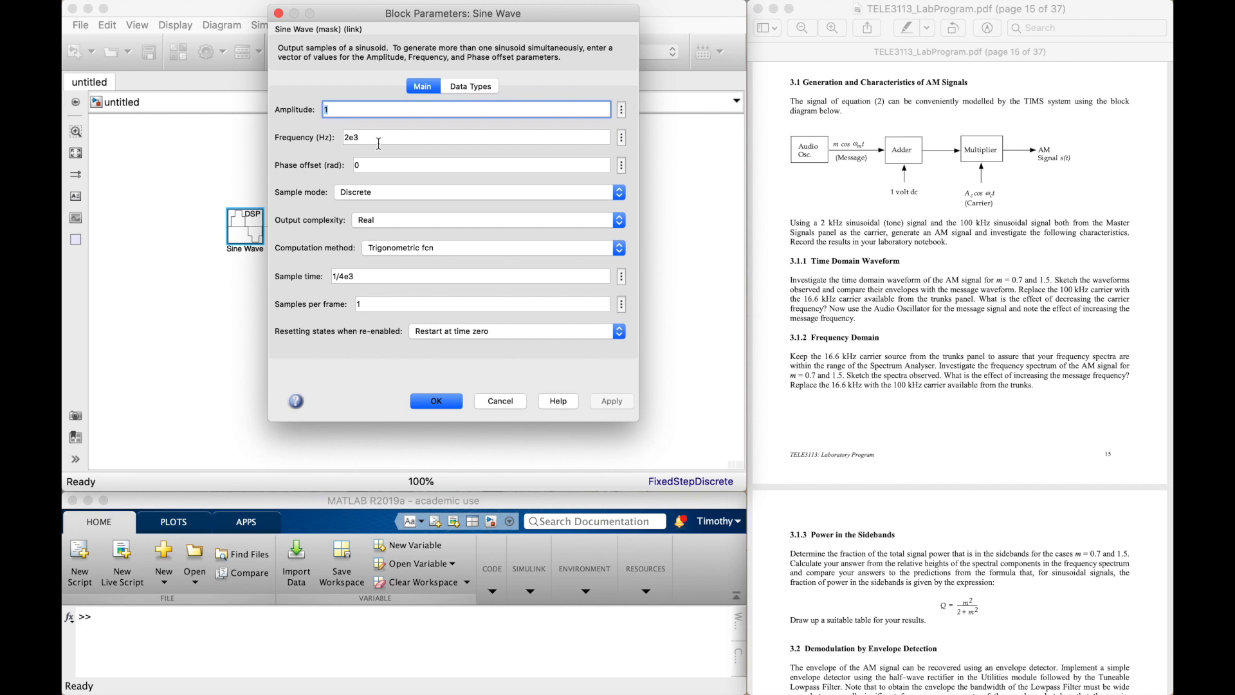
pyautogui.click(278, 13)
pyautogui.click(498, 54)
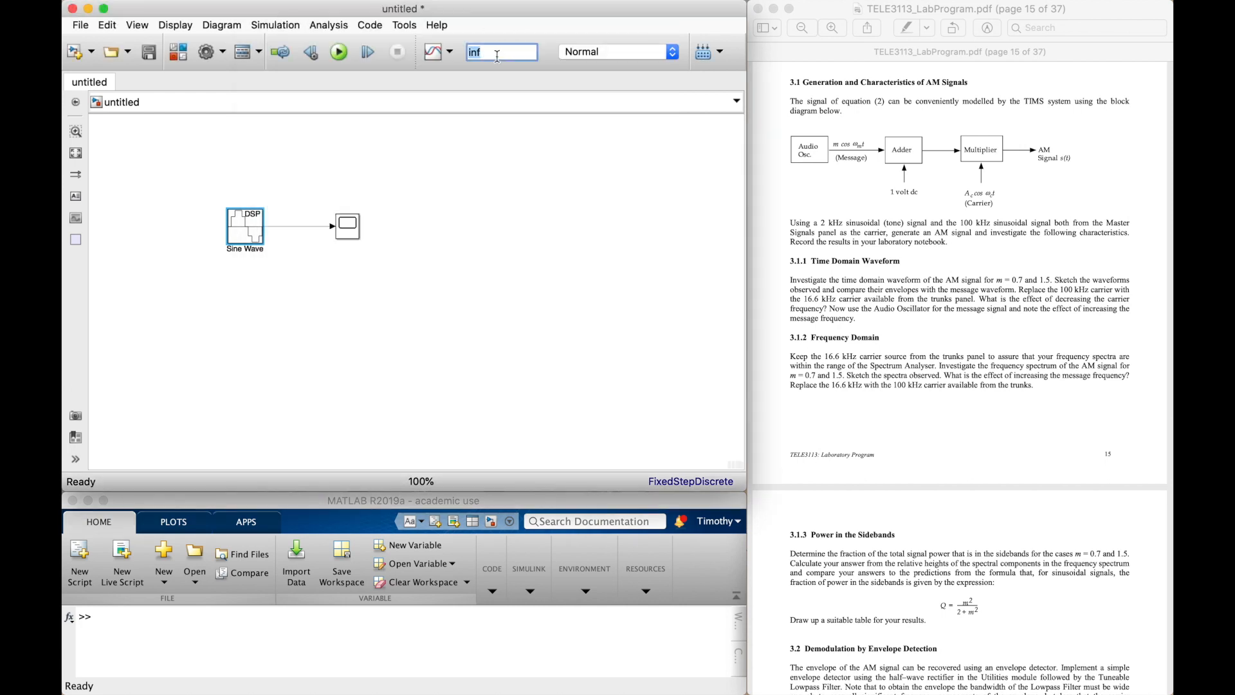
pyautogui.write('0.5e-3')
pyautogui.click(476, 153)
# Step: Open the Scope display, place its window beside the model over the lab PDF, and run the simulation
pyautogui.click(354, 233)
pyautogui.doubleClick(354, 233)
pyautogui.moveTo(457, 139); pyautogui.dragTo(804, 10)
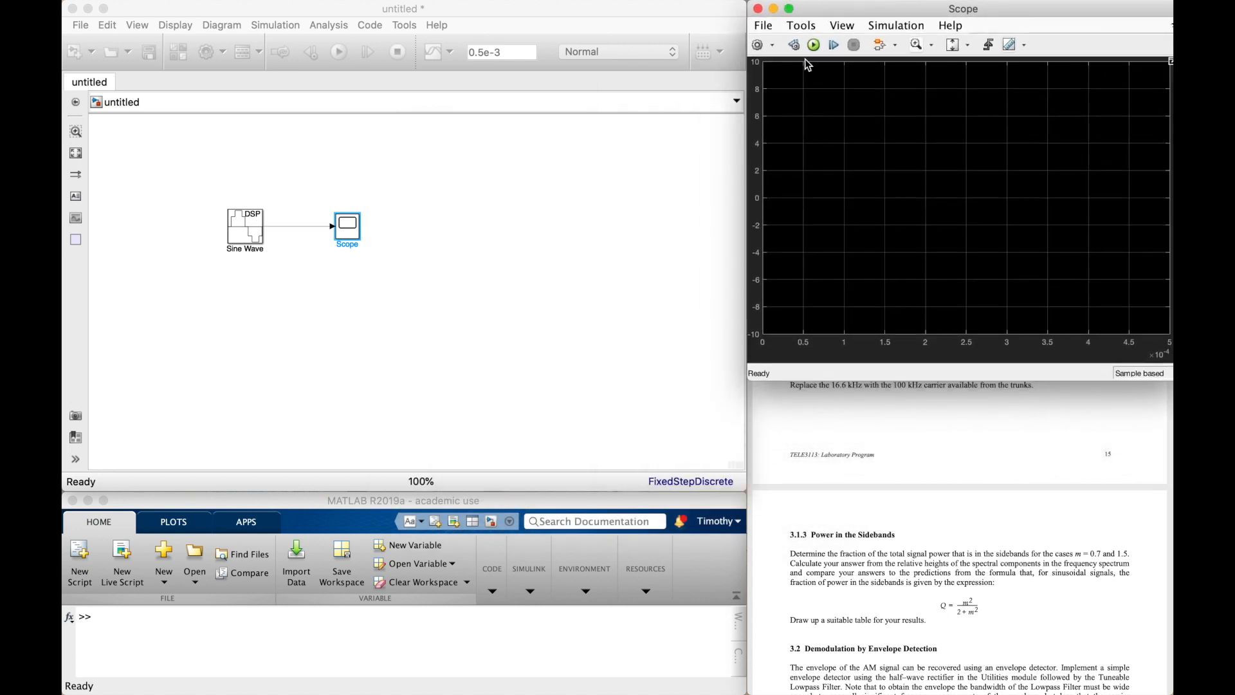
pyautogui.click(489, 239)
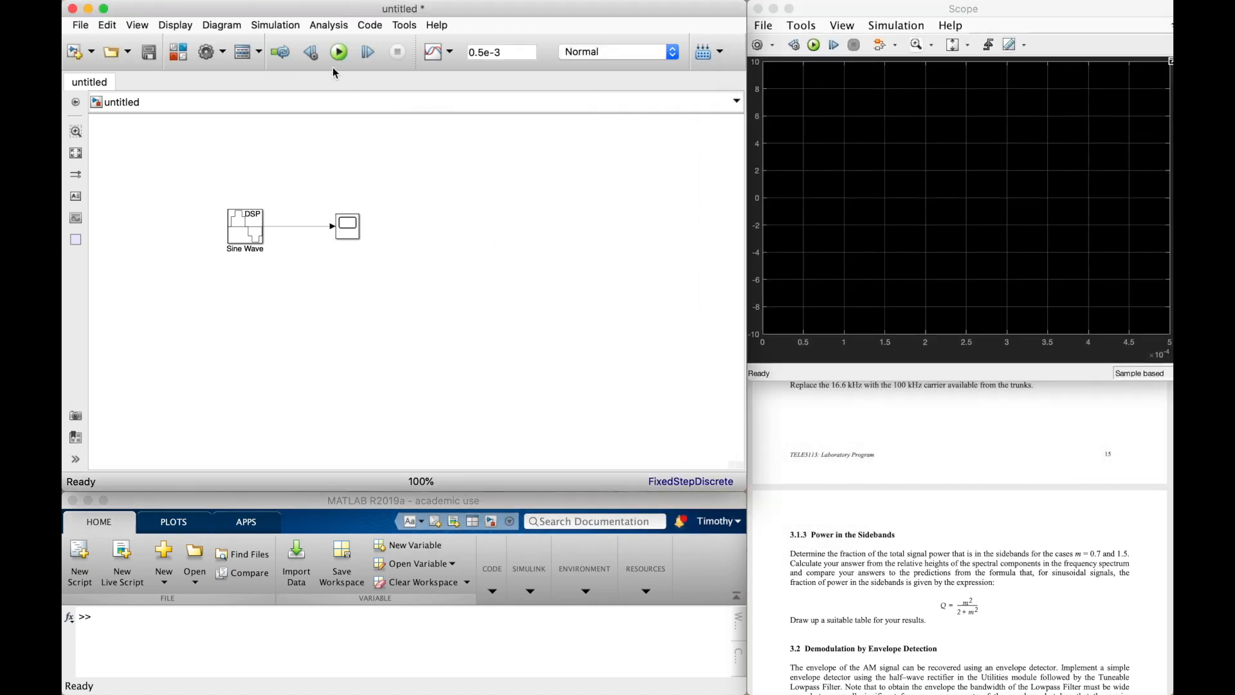
pyautogui.click(862, 131)
pyautogui.click(814, 45)
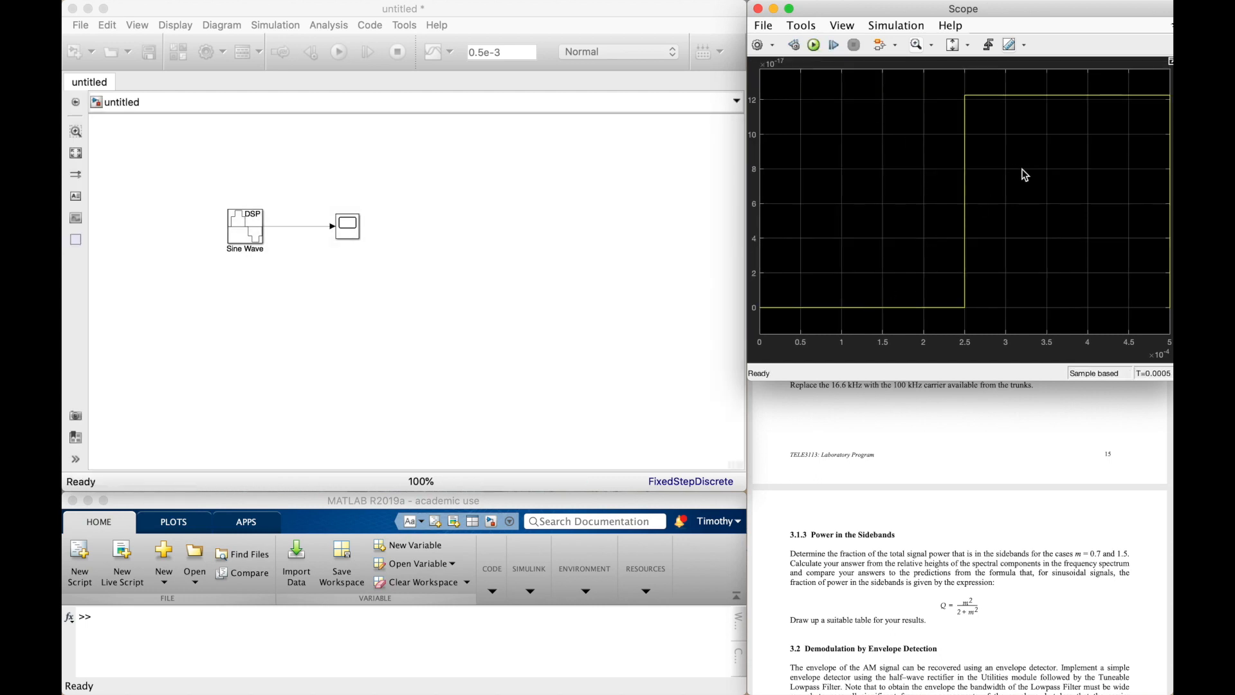
# Step: Set the Sine Wave block's sample time to 1/20e3
pyautogui.doubleClick(248, 235)
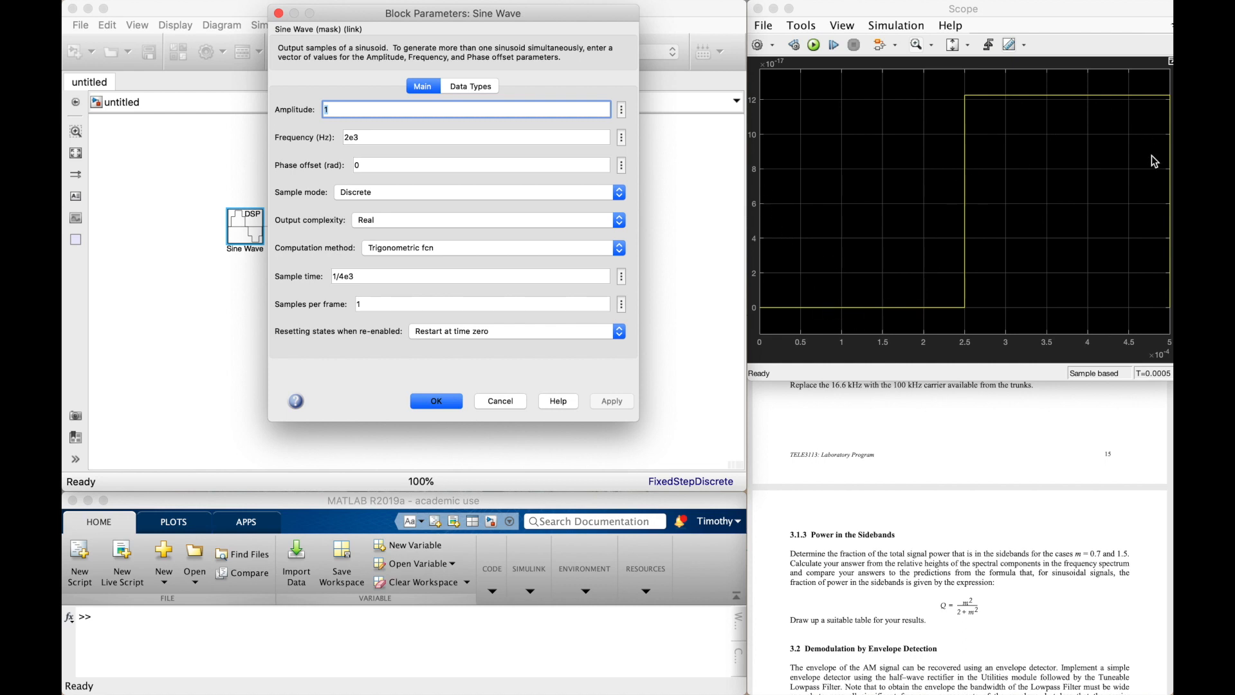
pyautogui.click(346, 276)
pyautogui.press('BackSpace')
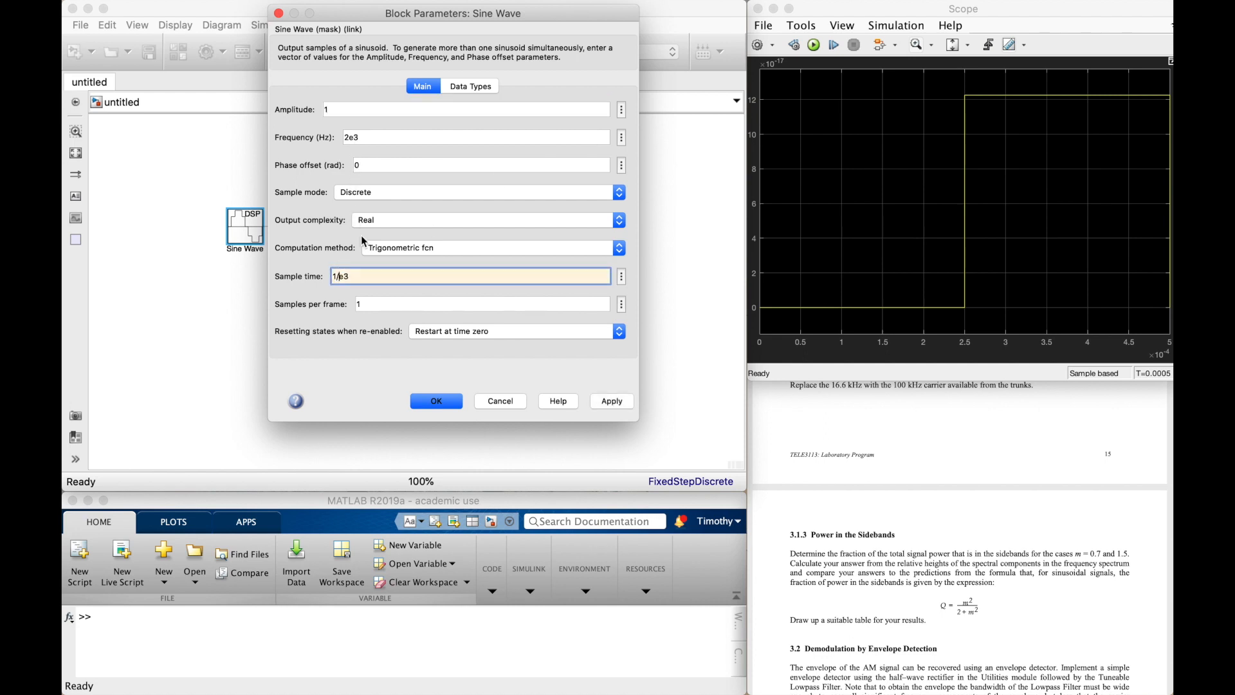
pyautogui.write('20')
pyautogui.click(458, 404)
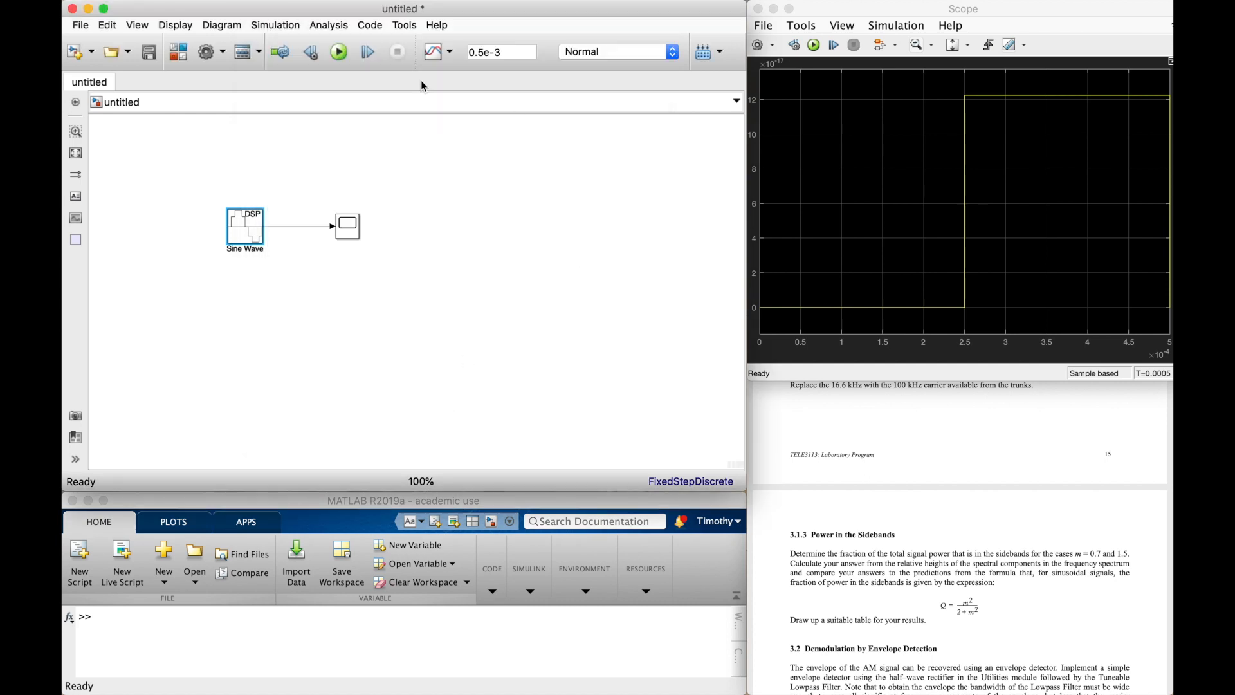
# Step: Run the simulation, then set the stop time to 5e-3 and run it again
pyautogui.click(342, 58)
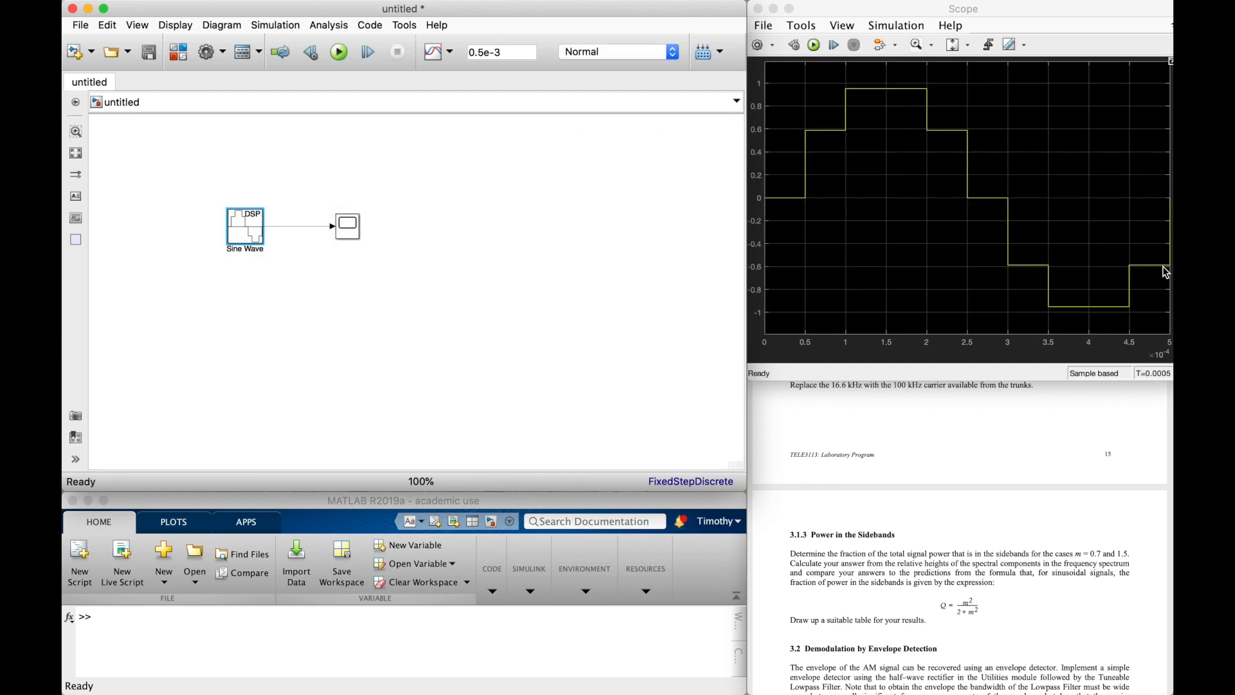
pyautogui.click(484, 53)
pyautogui.click(340, 54)
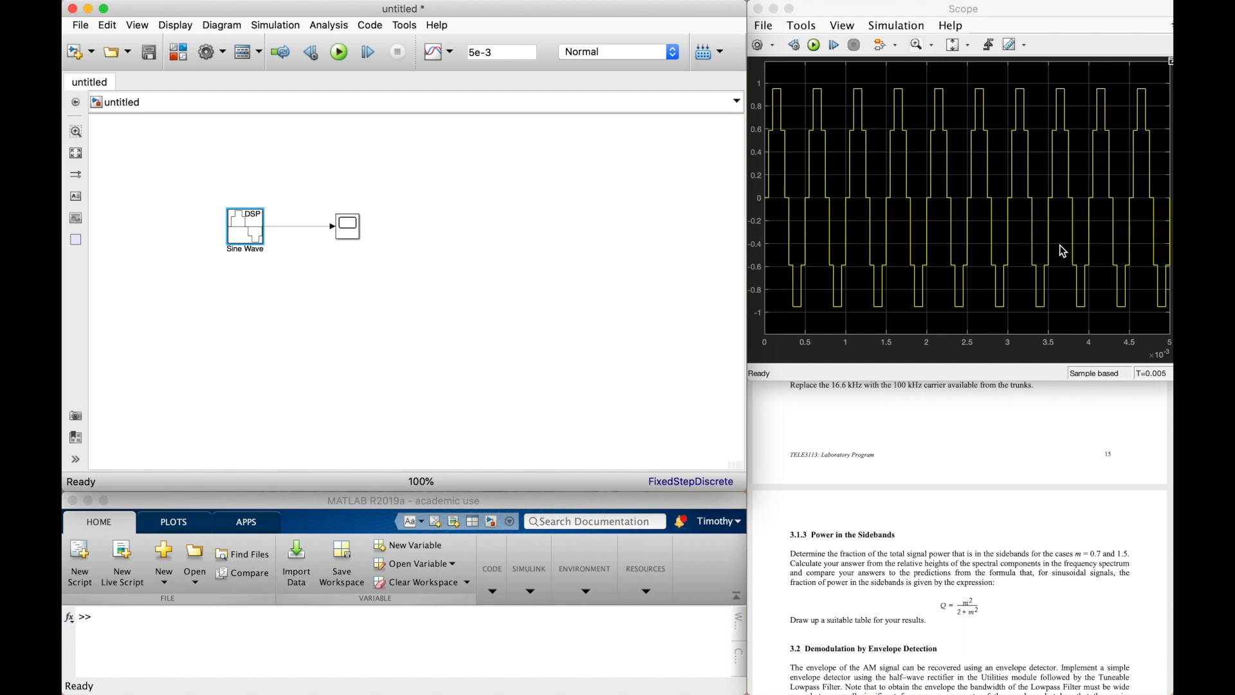
# Step: Set the Sine Wave block's sample time to 1/200e3
pyautogui.doubleClick(247, 225)
pyautogui.click(346, 275)
pyautogui.click(350, 276)
pyautogui.write('00e3')
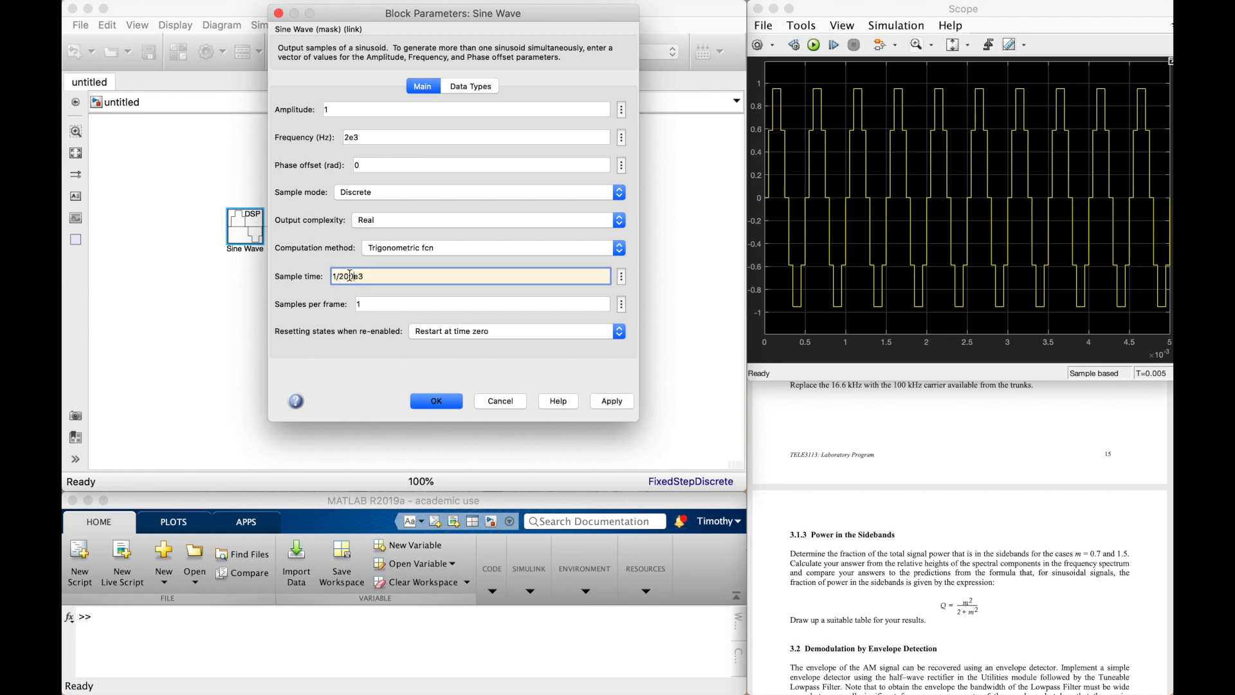
pyautogui.click(442, 400)
# Step: Rerun the simulation and zoom the Scope in on the first period of the sine wave
pyautogui.click(341, 55)
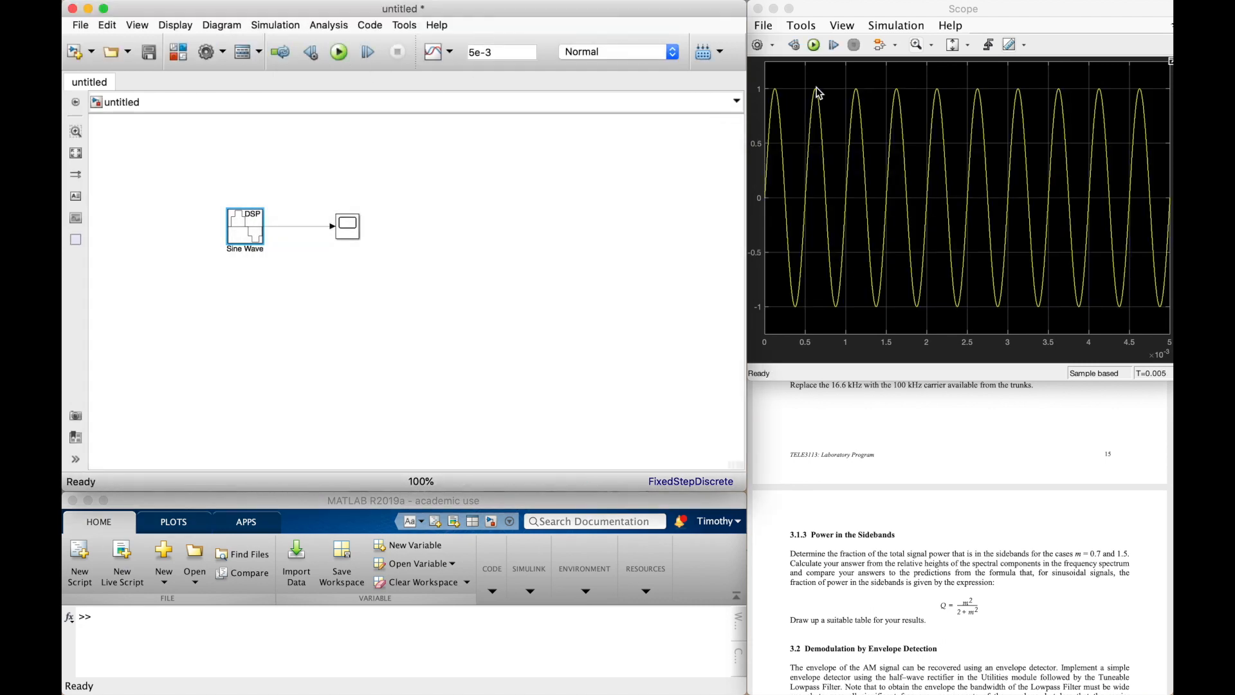
pyautogui.click(916, 45)
pyautogui.moveTo(808, 83); pyautogui.dragTo(766, 175)
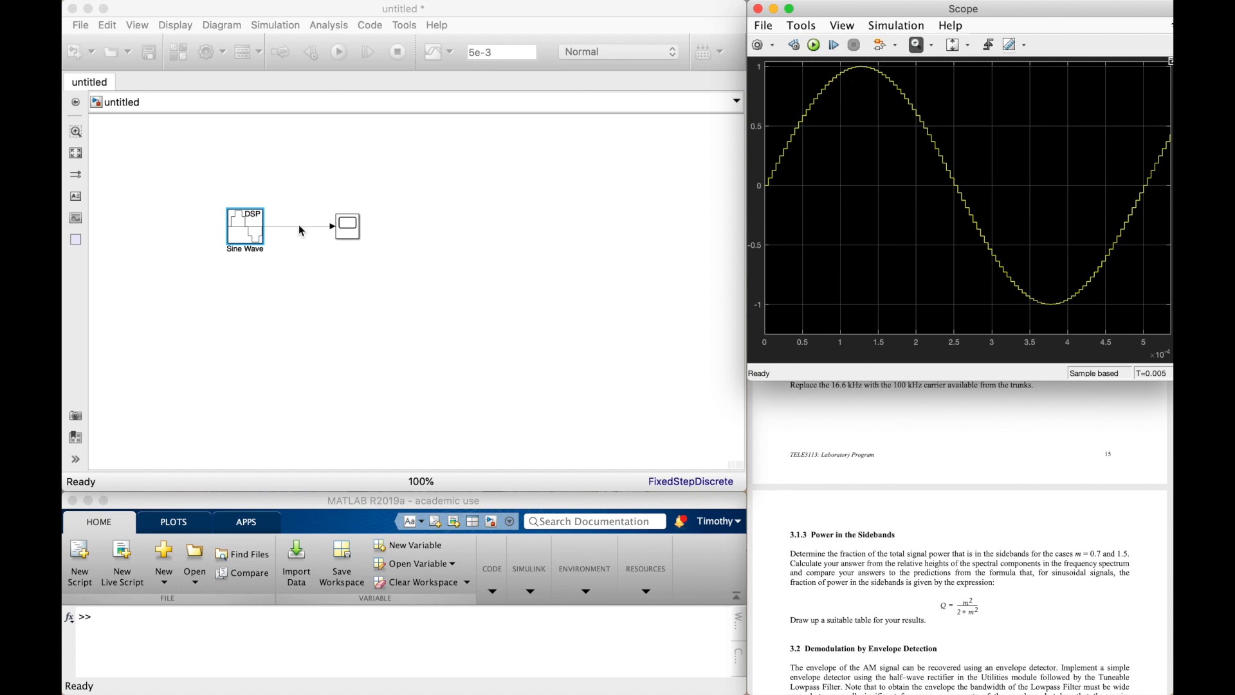
# Step: Define the variable sampletime = 1/200e3 in the MATLAB Command Window and check it in the workspace
pyautogui.doubleClick(246, 225)
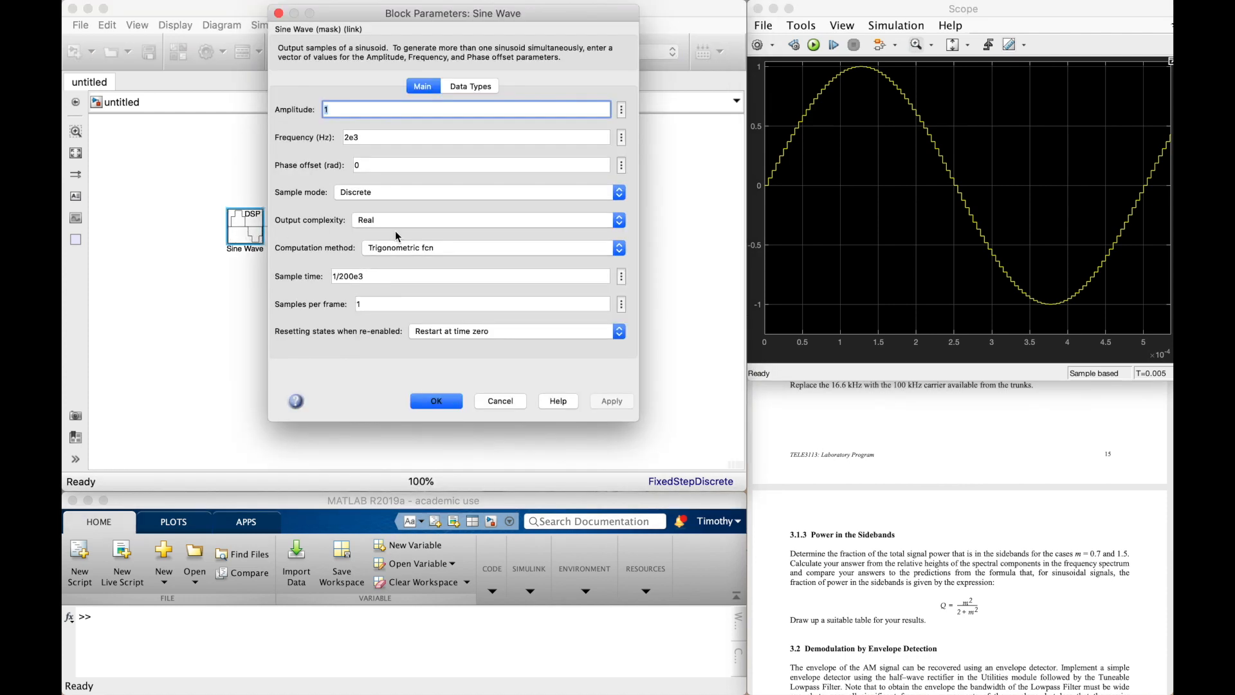
pyautogui.click(384, 275)
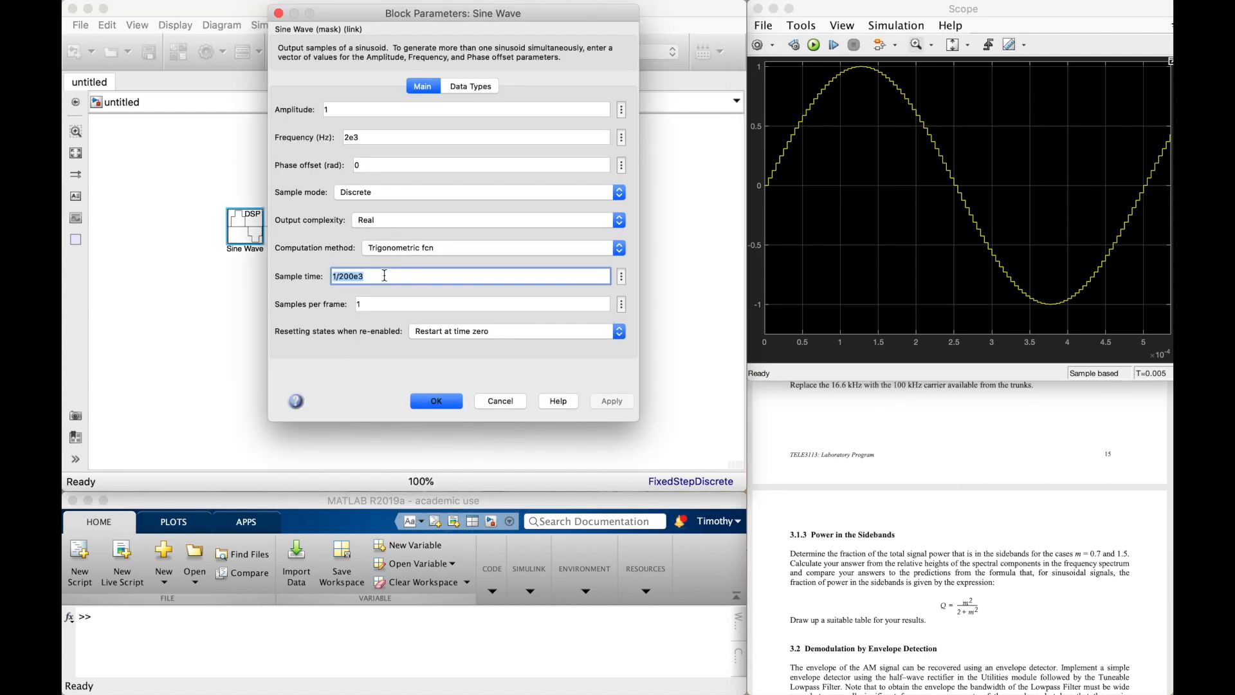
pyautogui.click(236, 619)
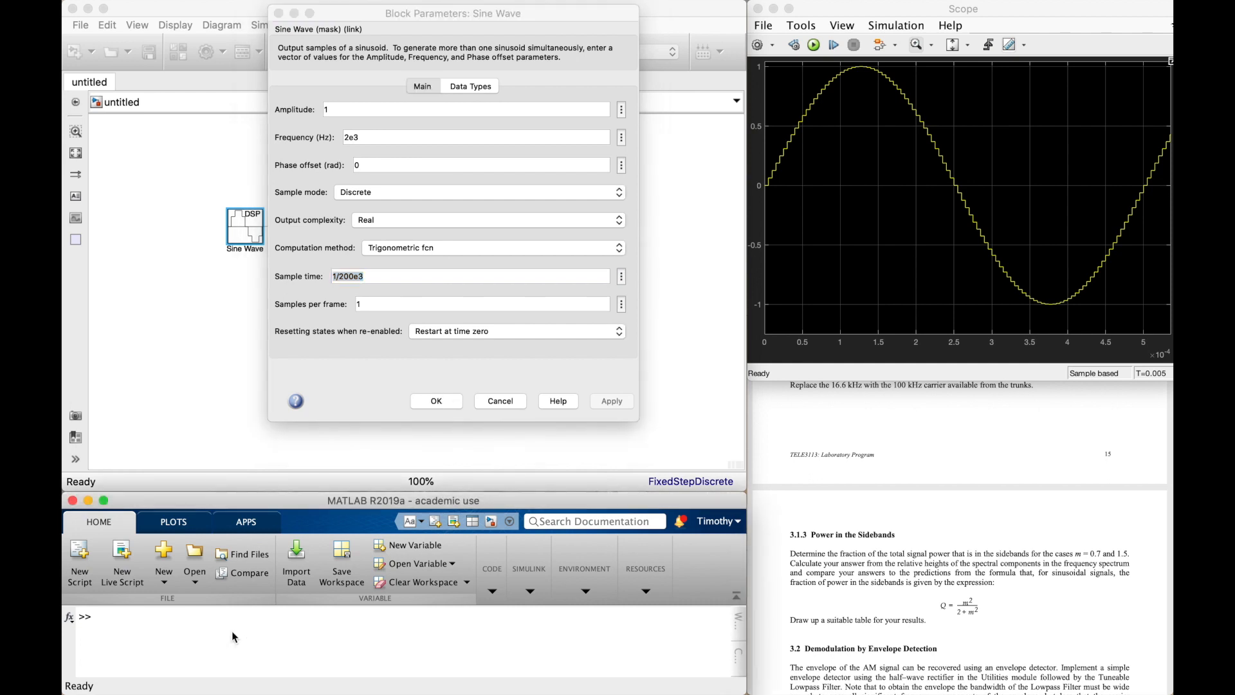
pyautogui.write('sampletime = 1/200e3;')
pyautogui.press('Return')
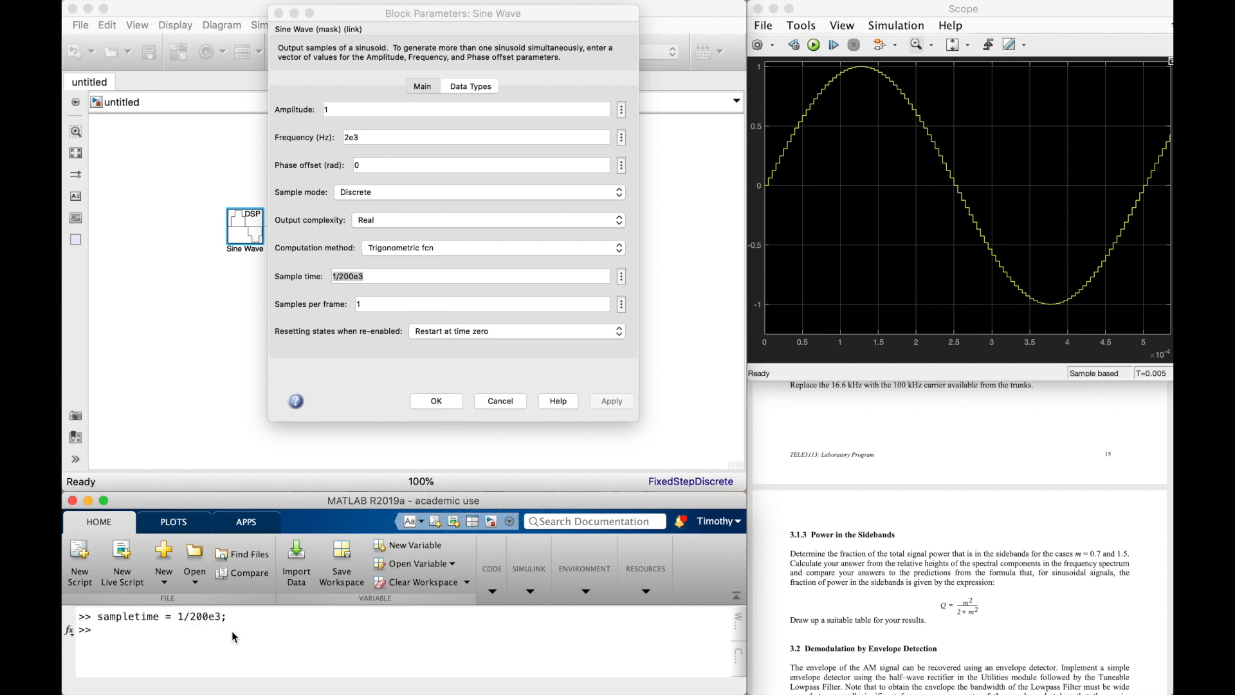
pyautogui.click(737, 628)
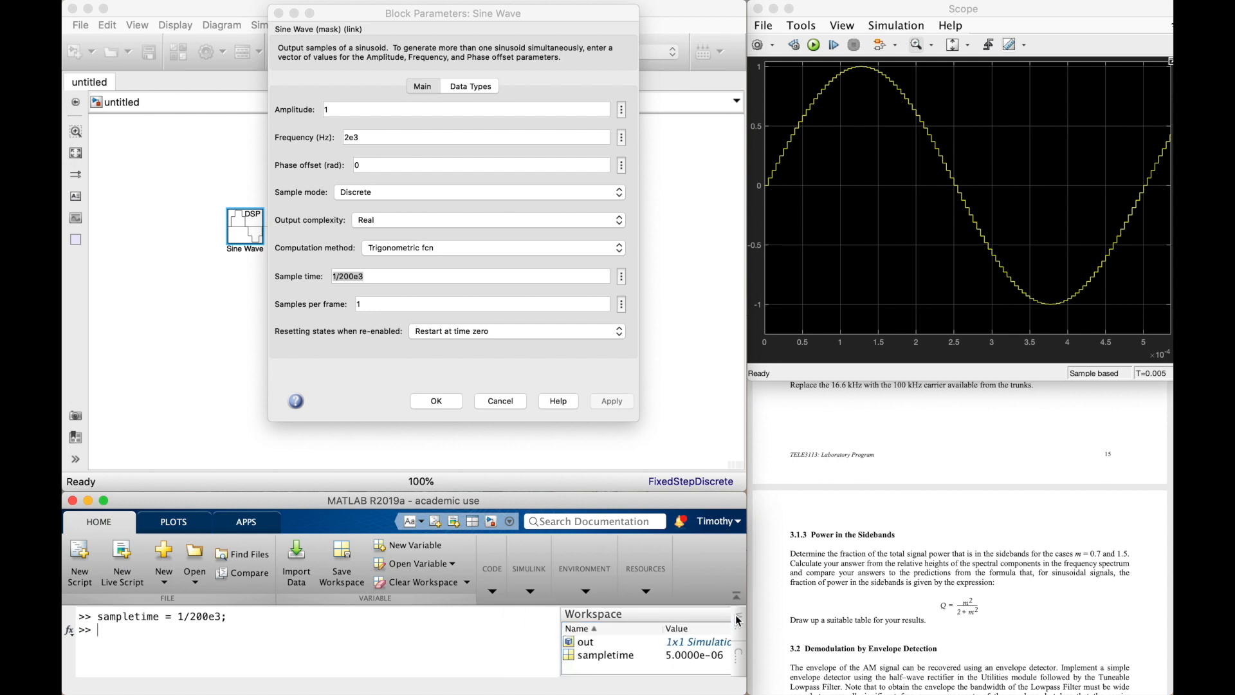
# Step: Set the Sine Wave block's sample time to the variable sampletime and run the simulation
pyautogui.click(374, 272)
pyautogui.write('sampletime')
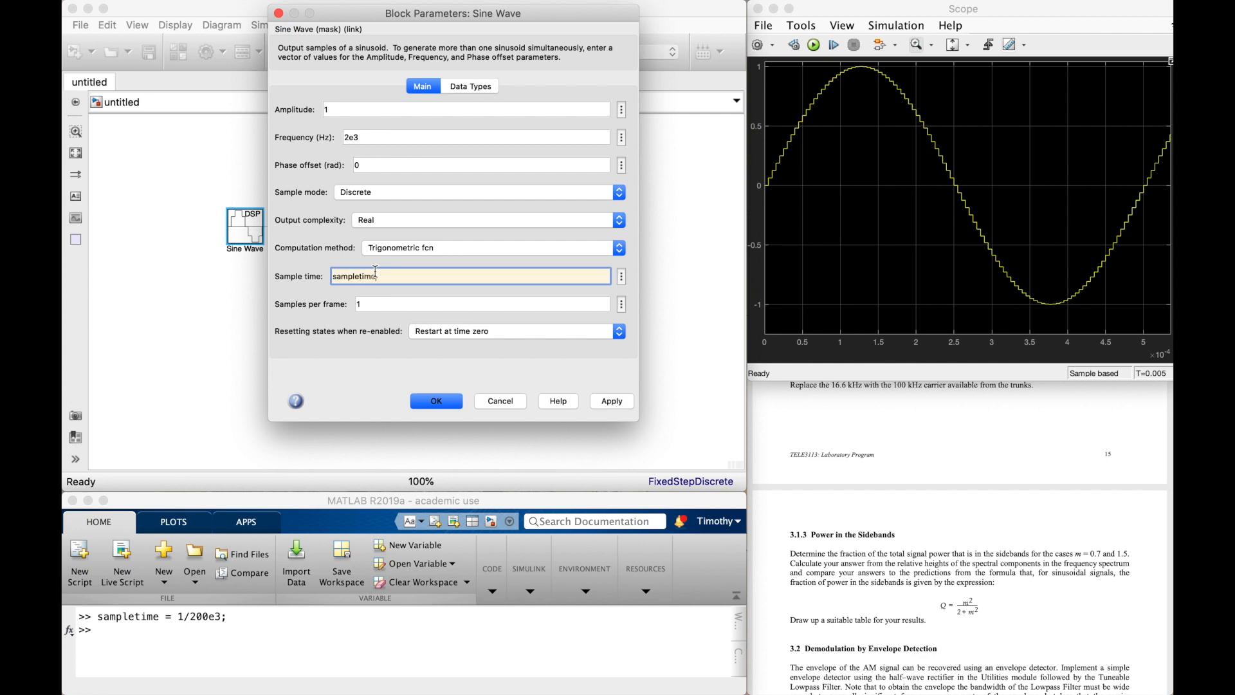
pyautogui.click(431, 303)
pyautogui.click(451, 402)
pyautogui.click(445, 252)
pyautogui.click(339, 52)
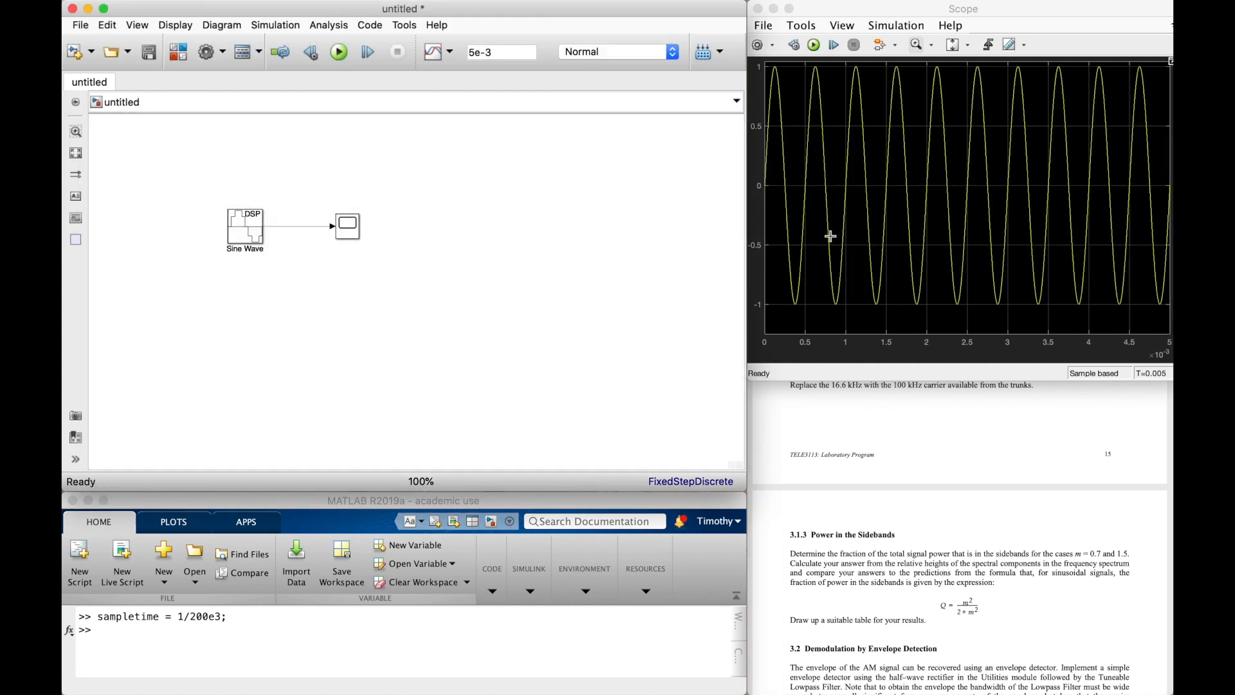
# Step: Redefine sampletime as 1/20e3 in the MATLAB Command Window and rerun the Simulink model
pyautogui.click(265, 607)
pyautogui.press('Up')
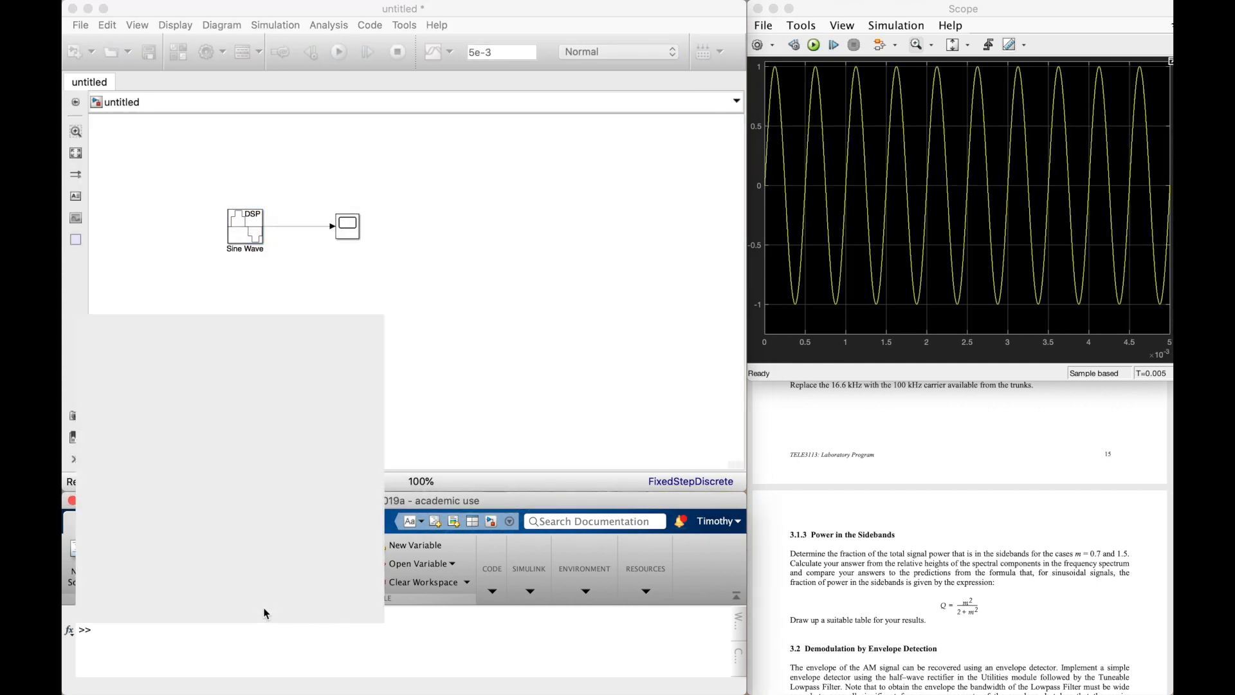
pyautogui.press('BackSpace')
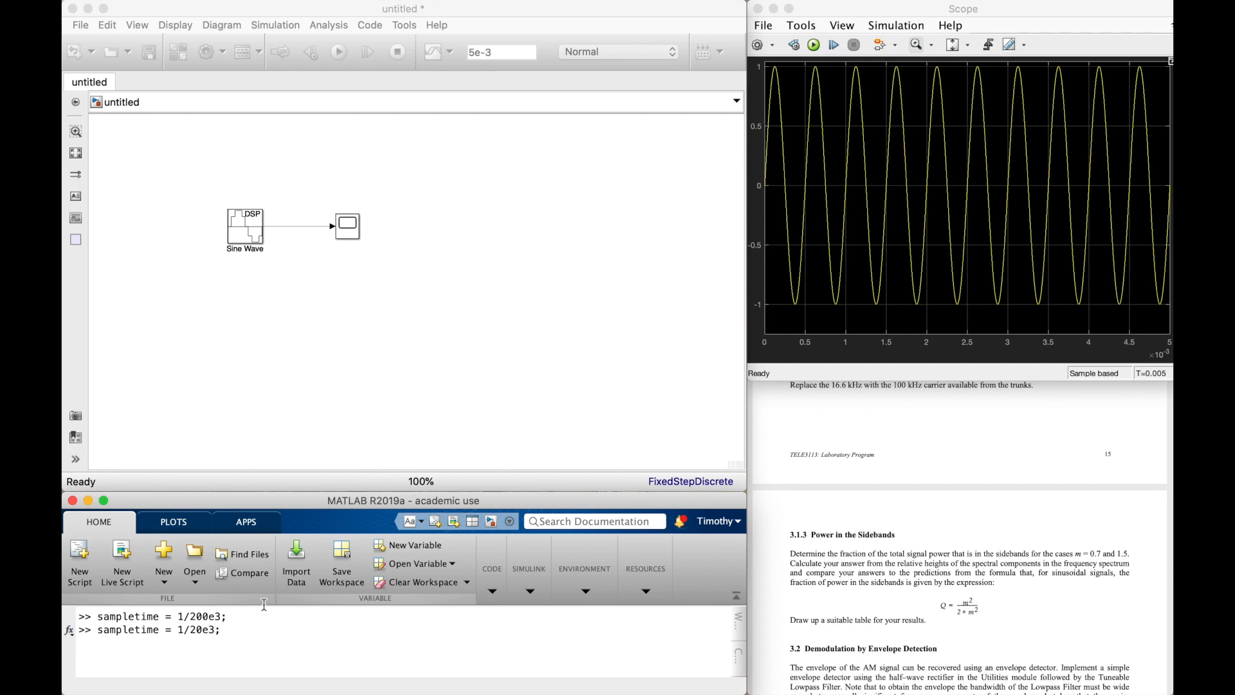
pyautogui.click(401, 233)
pyautogui.click(339, 53)
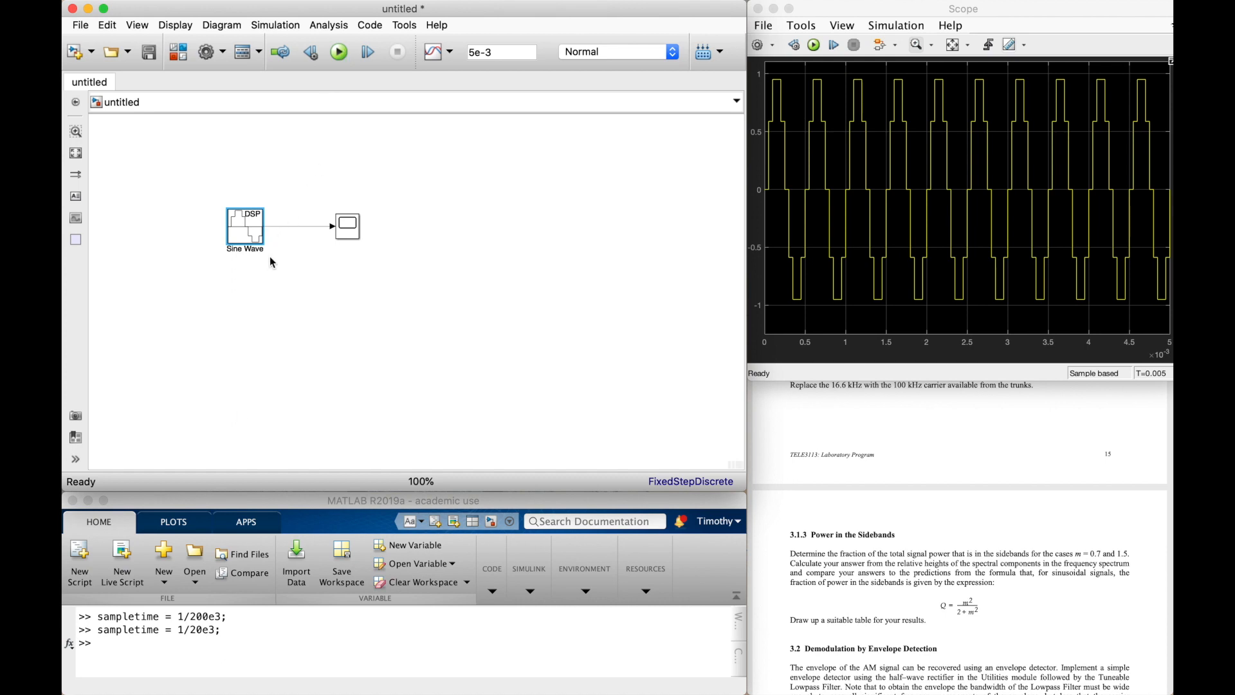
# Step: Comment out the Sine Wave block and uncomment it again
pyautogui.click(292, 162)
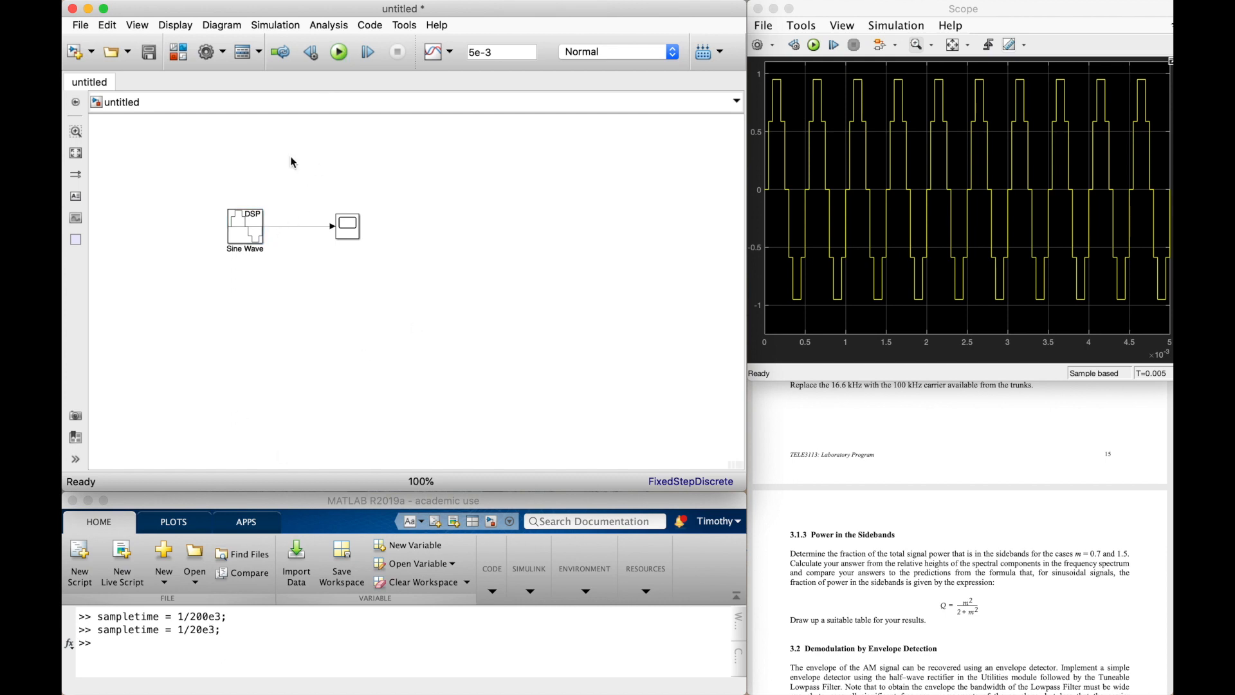
pyautogui.rightClick(250, 226)
pyautogui.click(231, 291)
pyautogui.rightClick(245, 233)
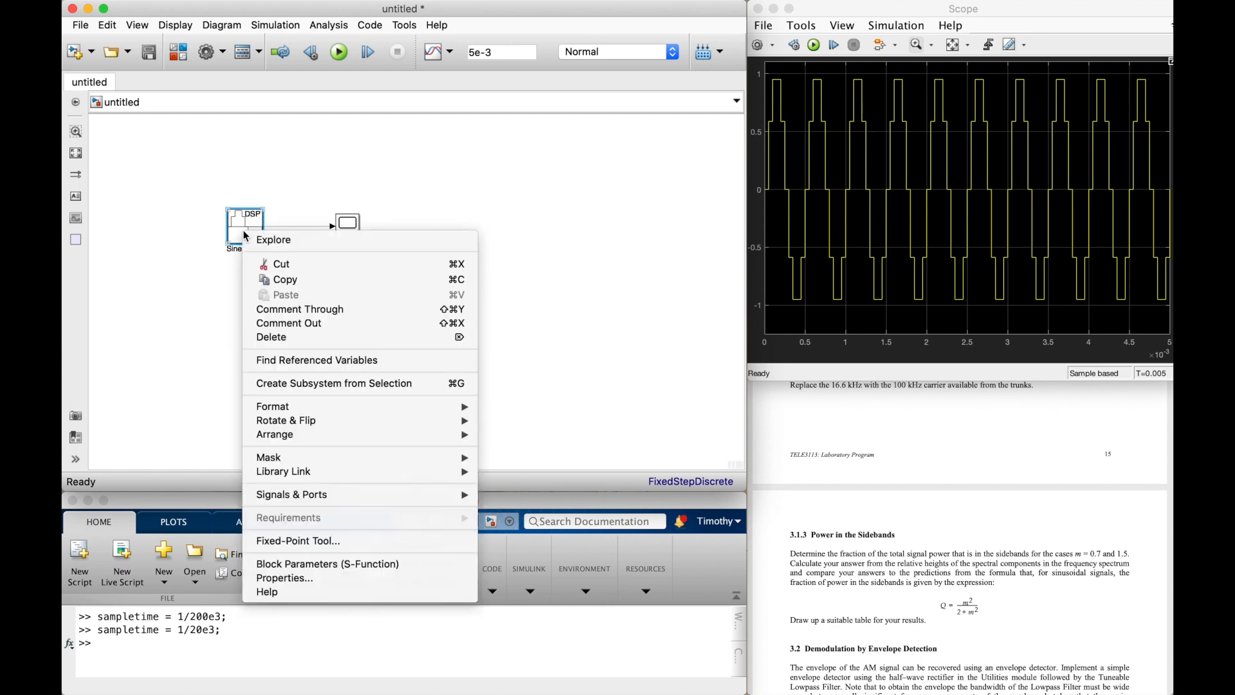
pyautogui.click(292, 324)
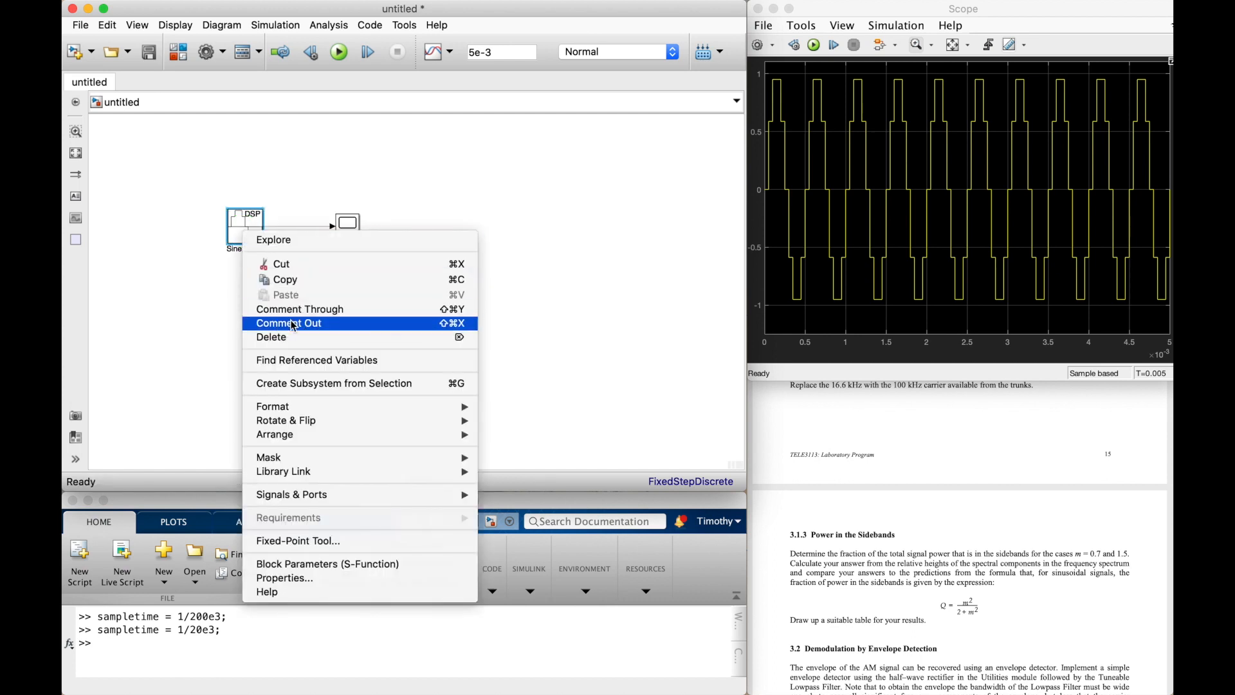
pyautogui.rightClick(248, 225)
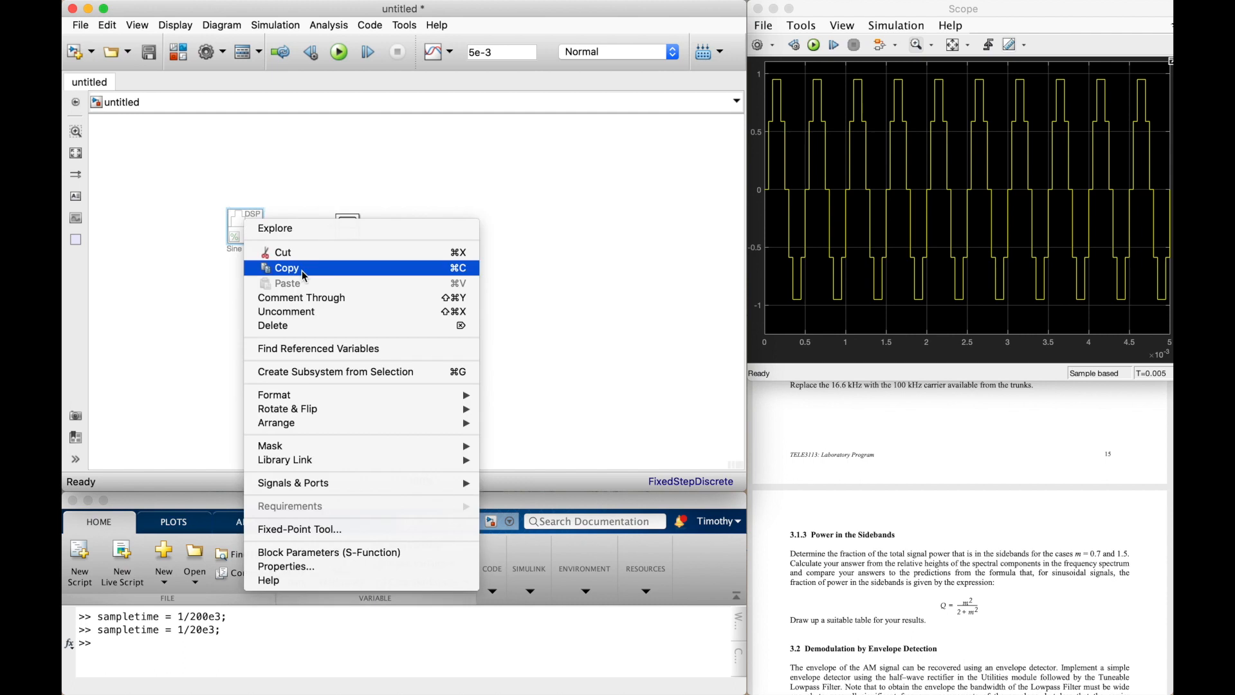
pyautogui.click(293, 312)
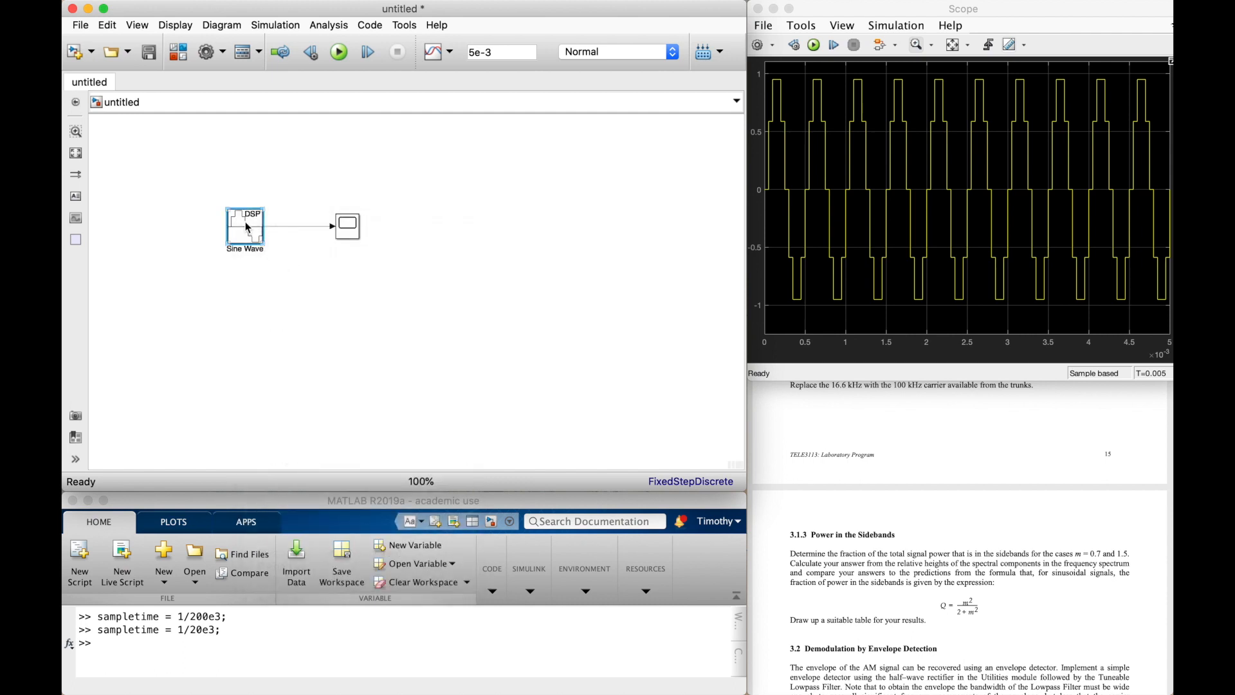
# Step: Add the %<Frequency> property token to the Sine Wave block's annotation in its block properties
pyautogui.rightClick(248, 226)
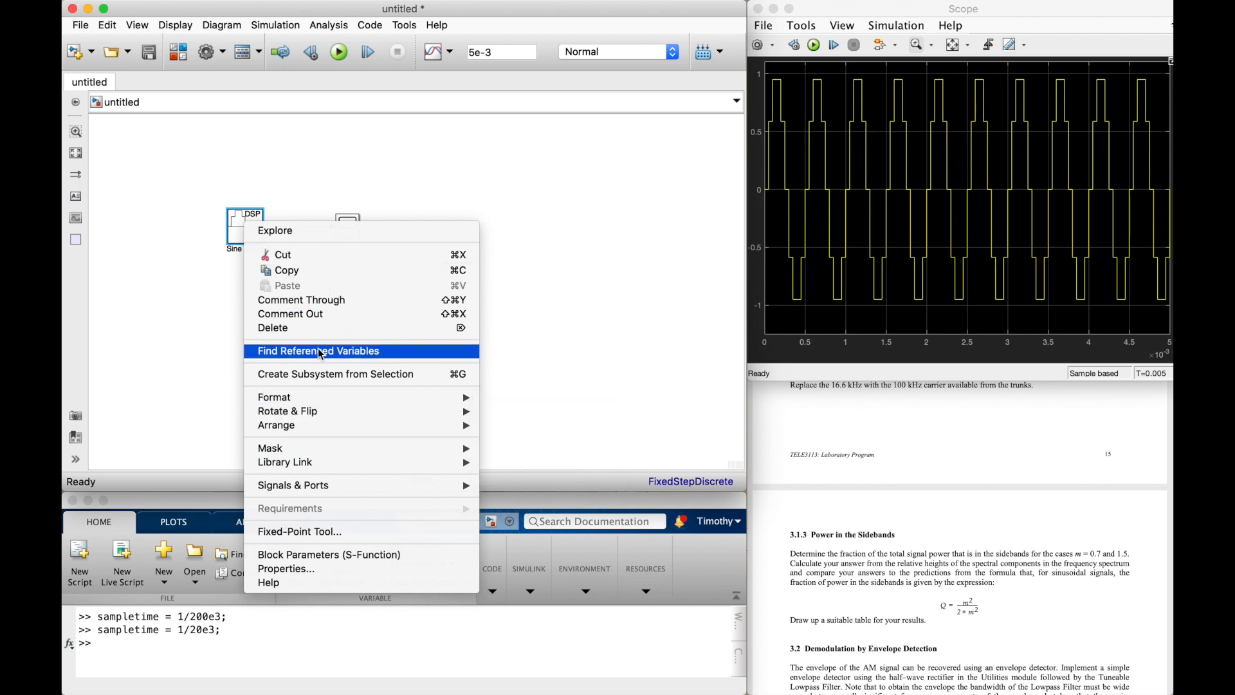
pyautogui.click(301, 571)
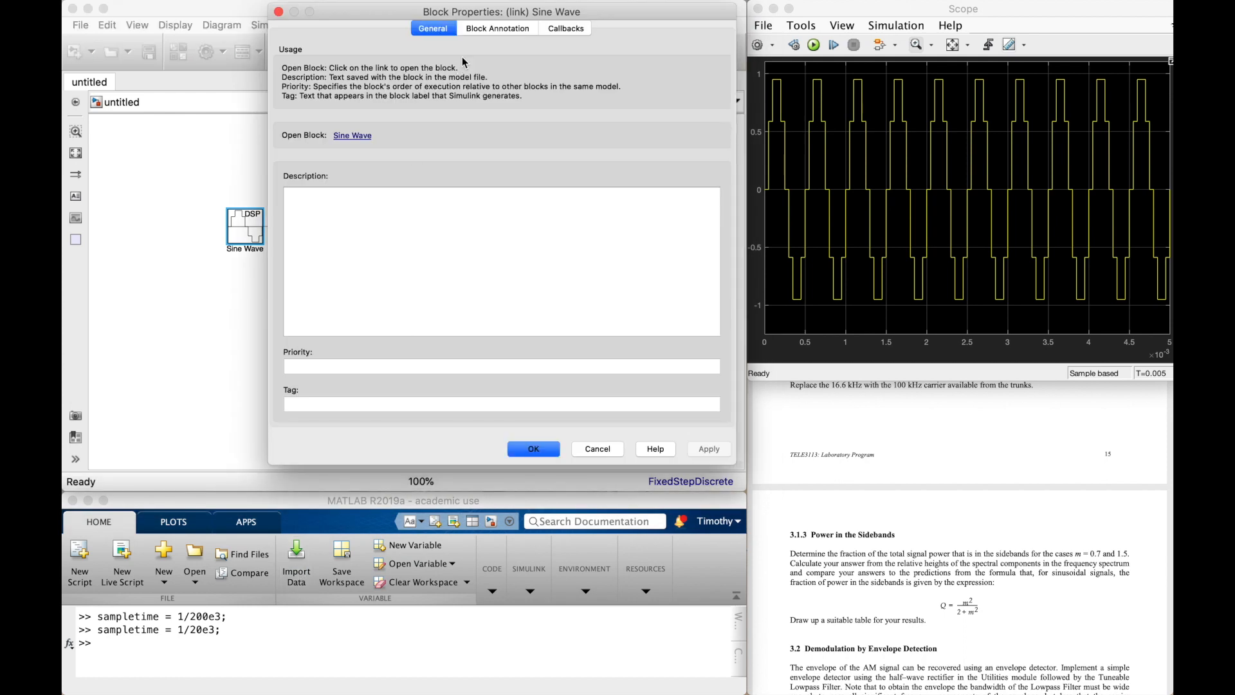
pyautogui.click(489, 32)
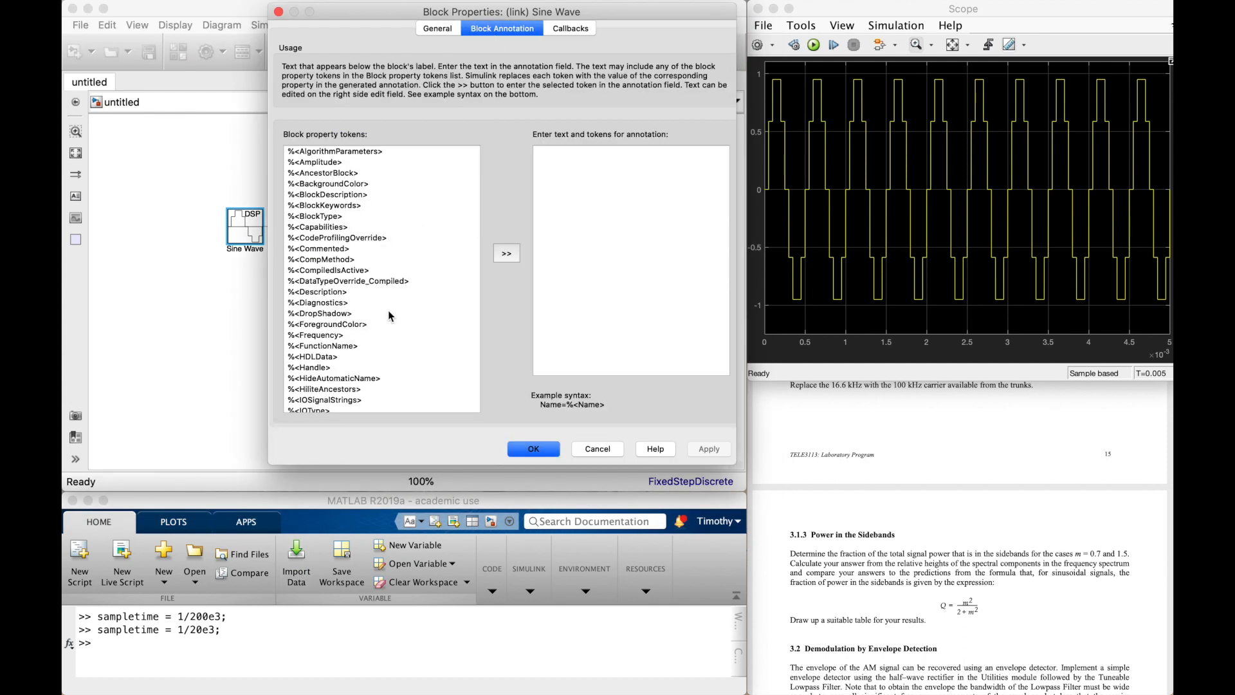
pyautogui.scroll(-5, 390, 307)
pyautogui.scroll(10, 390, 306)
pyautogui.hscroll(2, 390, 307)
pyautogui.hscroll(-2, 390, 308)
pyautogui.scroll(-3, 391, 307)
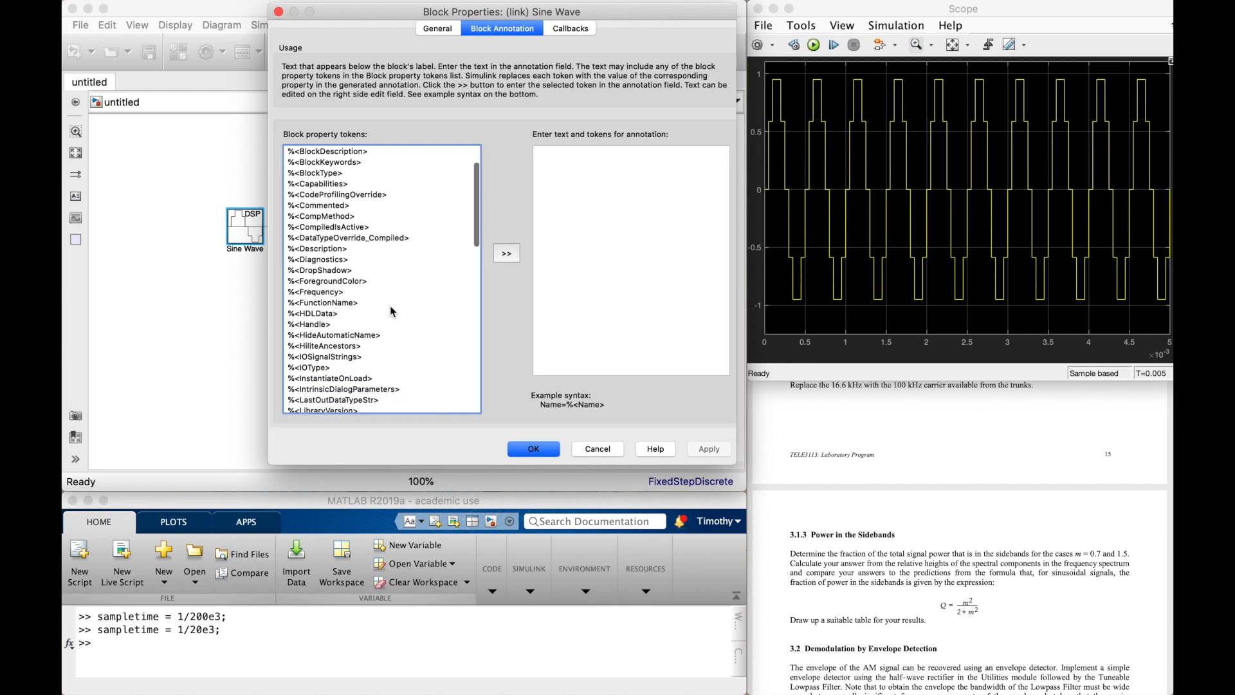
pyautogui.click(336, 281)
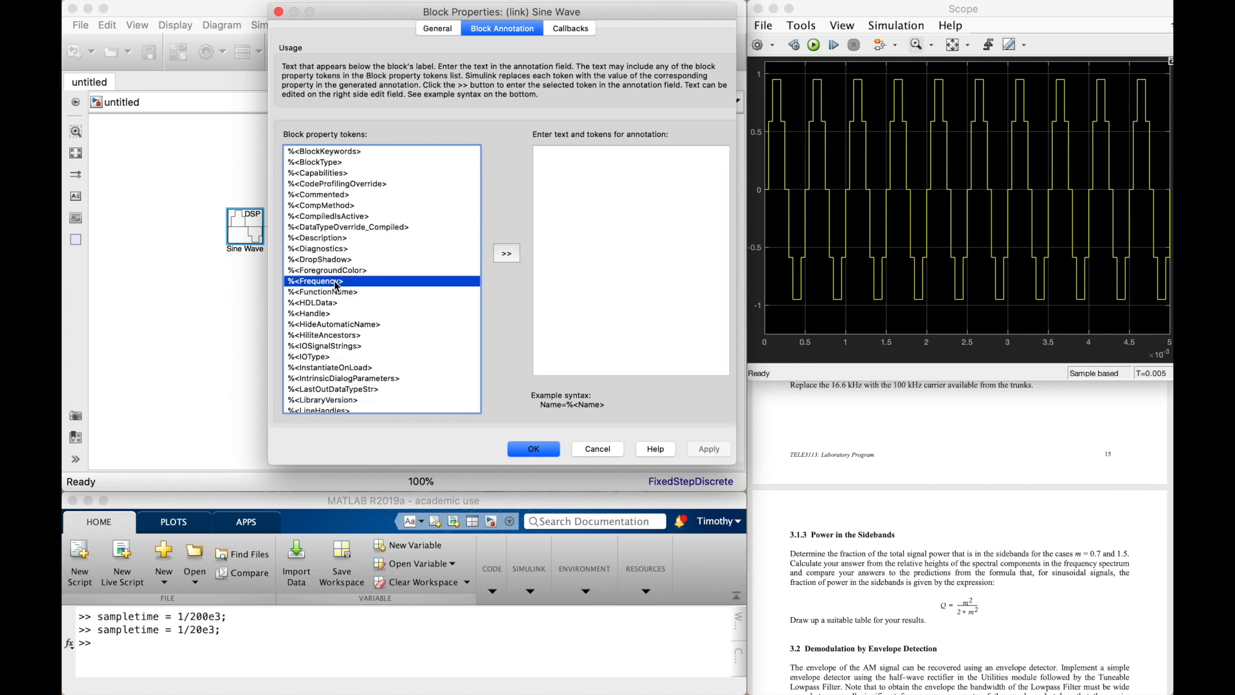
pyautogui.click(507, 254)
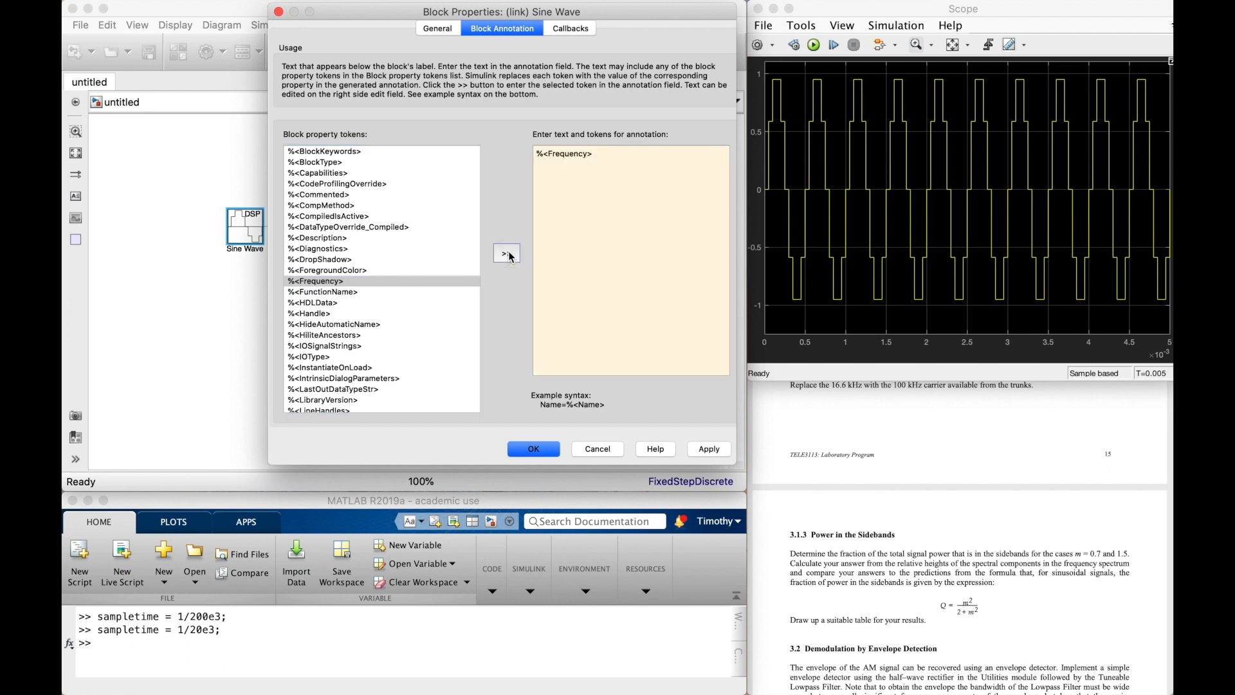
# Step: Prefix the annotation's frequency token with "Frequency=" and apply the block properties
pyautogui.click(351, 285)
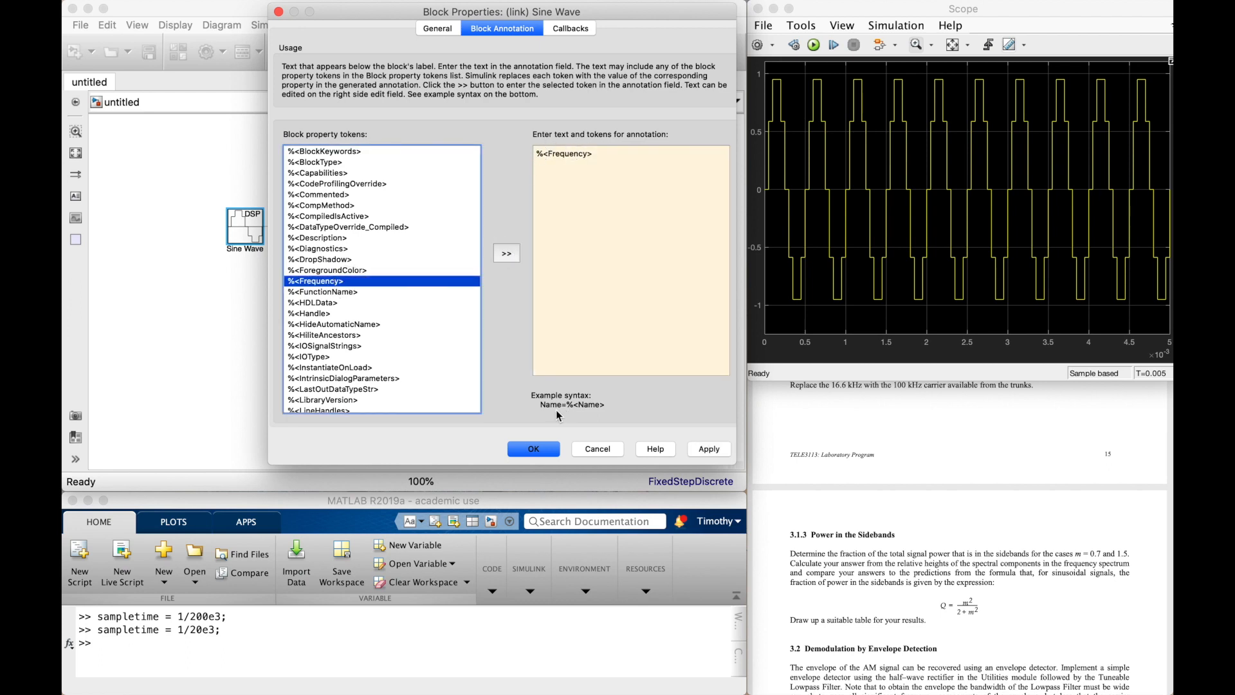
pyautogui.click(535, 151)
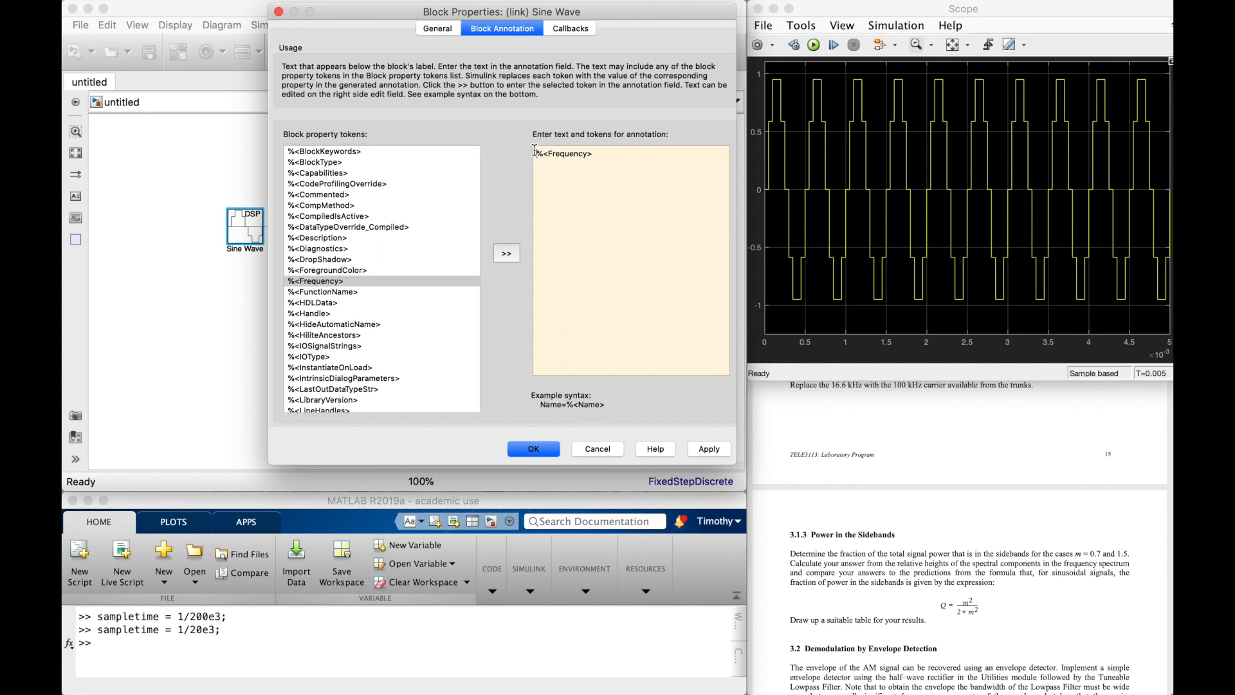
pyautogui.write('Frequency=')
pyautogui.click(709, 449)
pyautogui.click(552, 450)
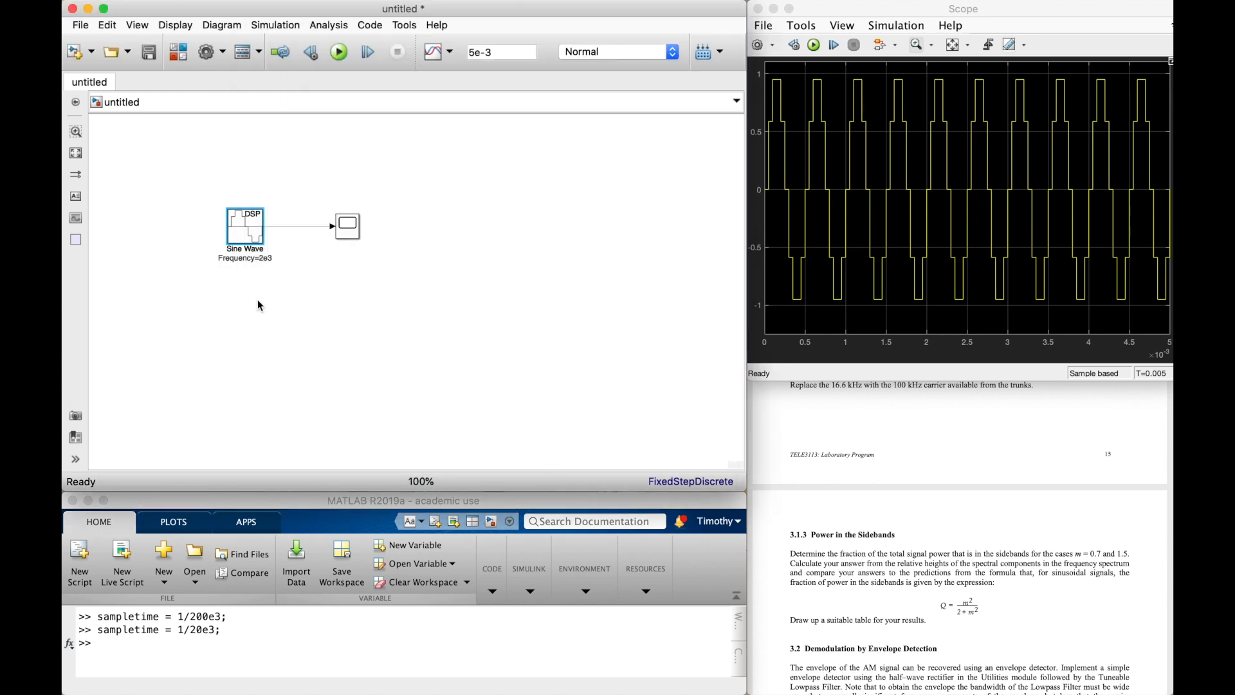
# Step: Add a second line, SampleTime=%<SampleTime>, to the Sine Wave block's annotation
pyautogui.rightClick(244, 226)
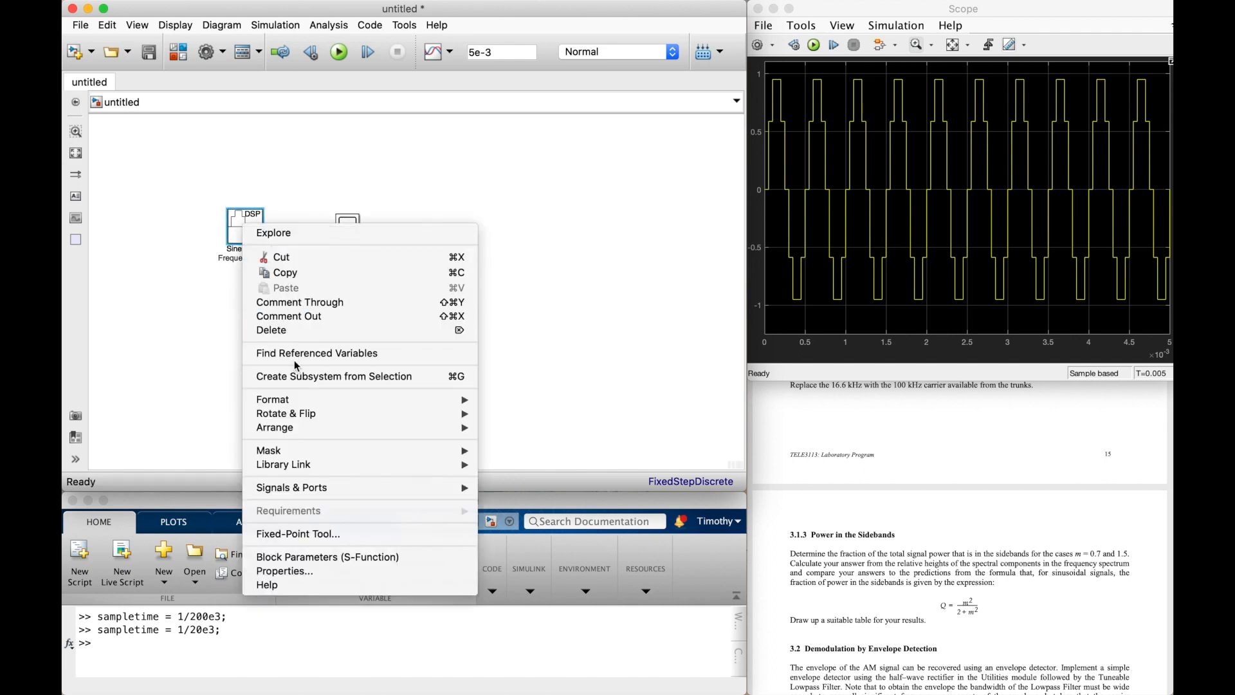
pyautogui.click(294, 569)
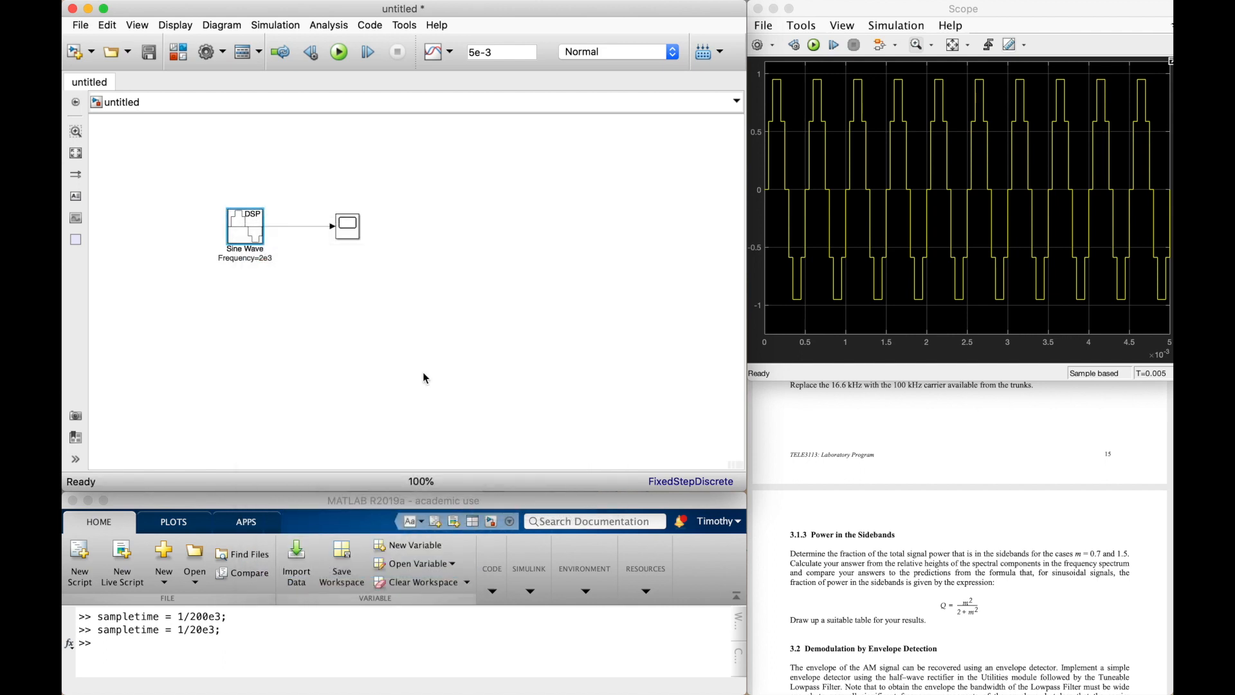
pyautogui.click(483, 30)
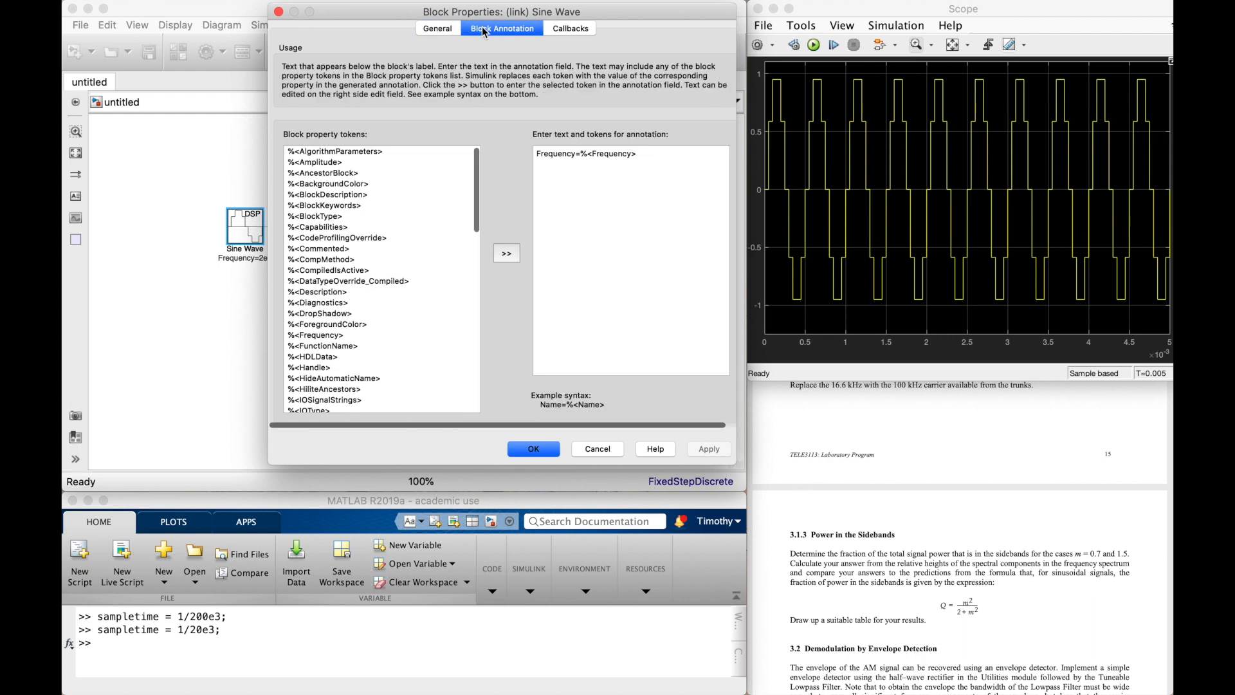
pyautogui.scroll(-10, 415, 276)
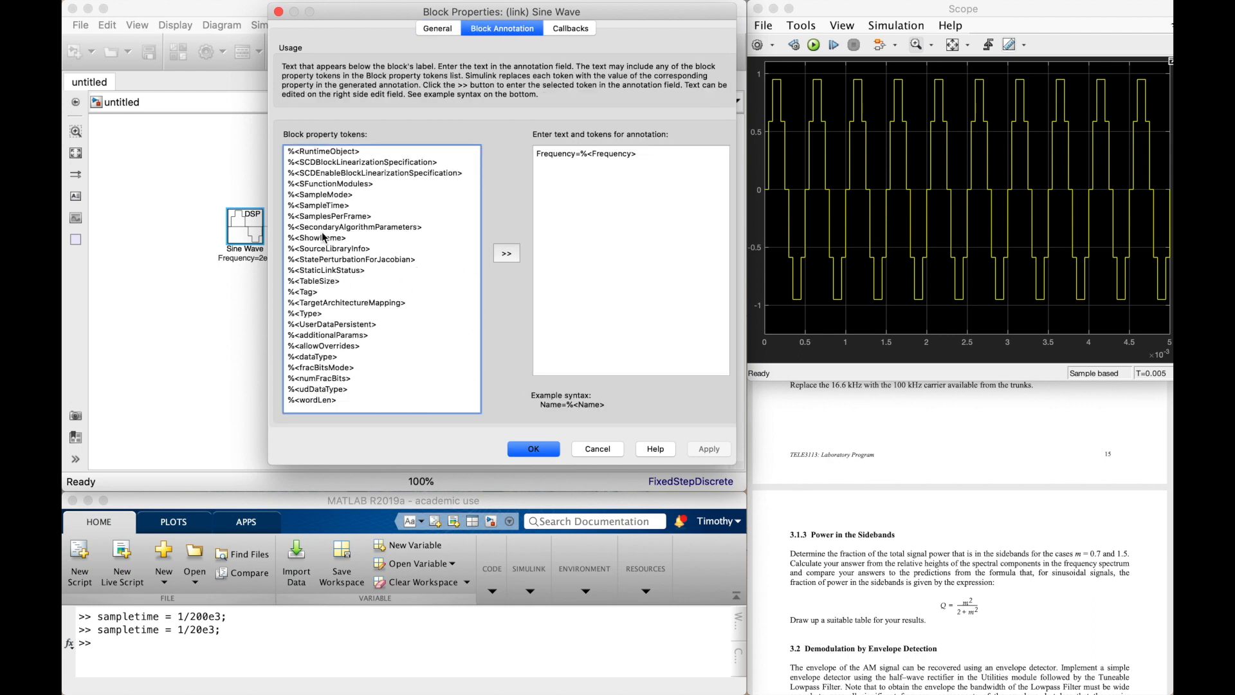
pyautogui.click(336, 206)
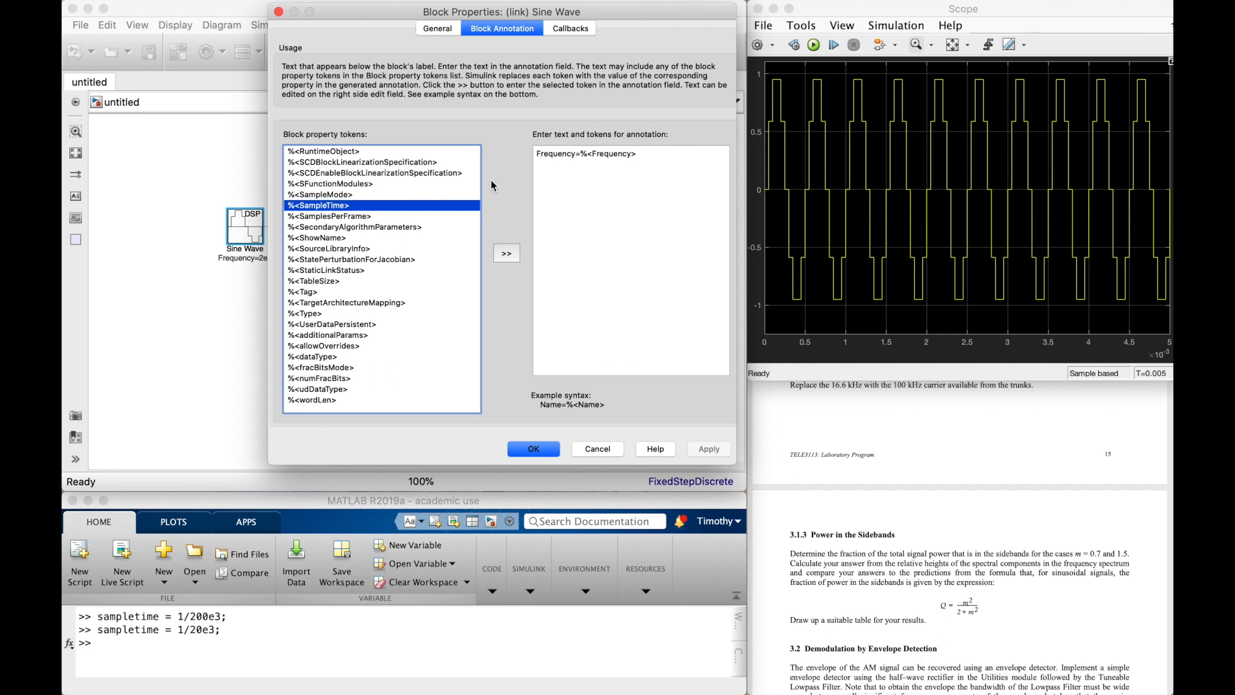
pyautogui.click(590, 165)
pyautogui.press('Return')
pyautogui.press('super+v')
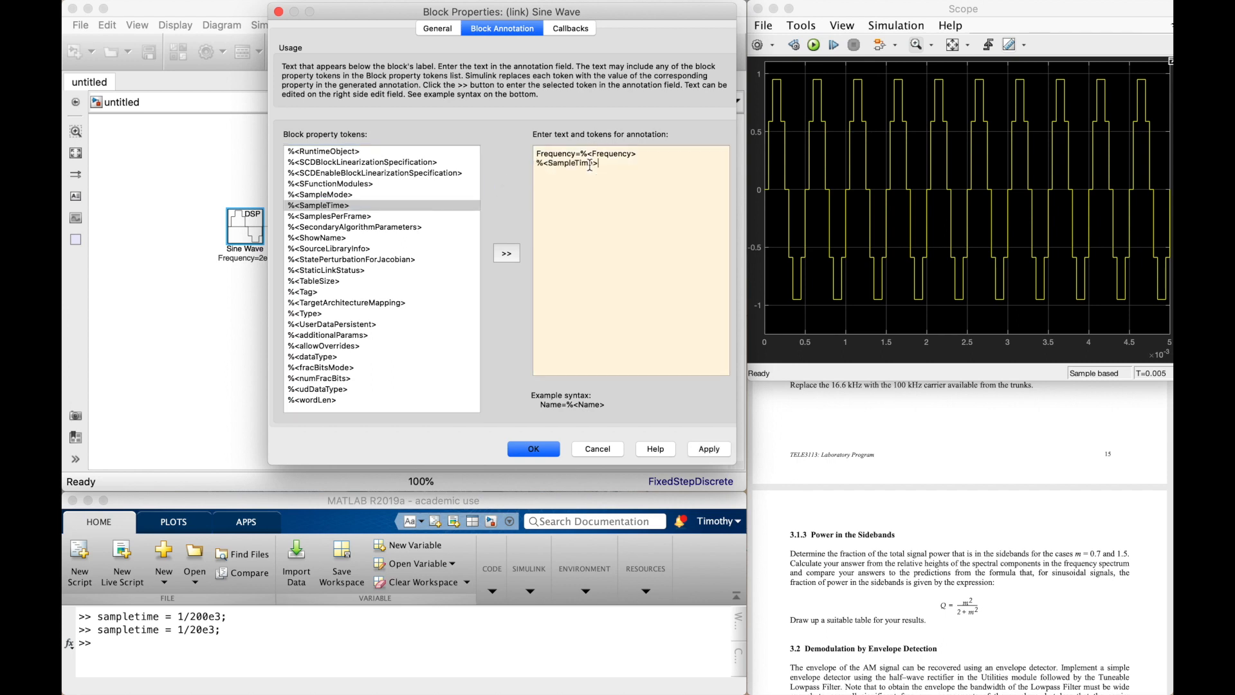
pyautogui.write('SampleTime=')
pyautogui.click(539, 449)
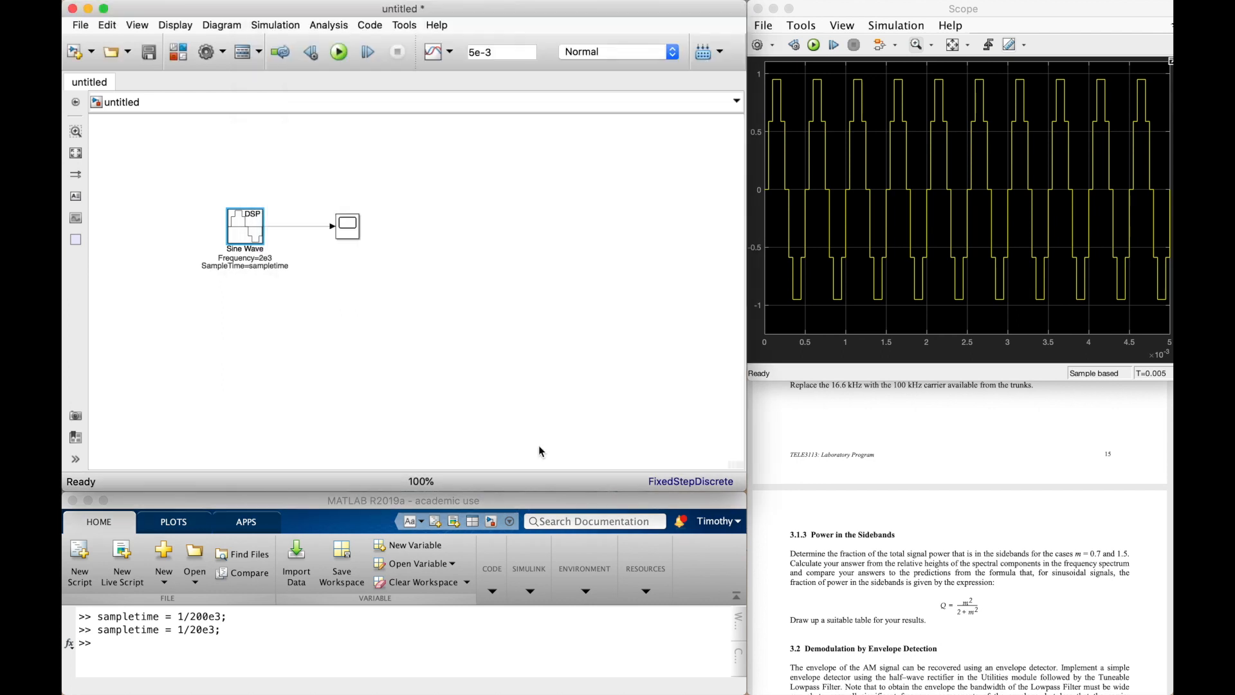
# Step: Review the frequency setting in the Sine Wave block's parameters and close the dialog
pyautogui.click(261, 269)
pyautogui.doubleClick(248, 227)
pyautogui.doubleClick(390, 137)
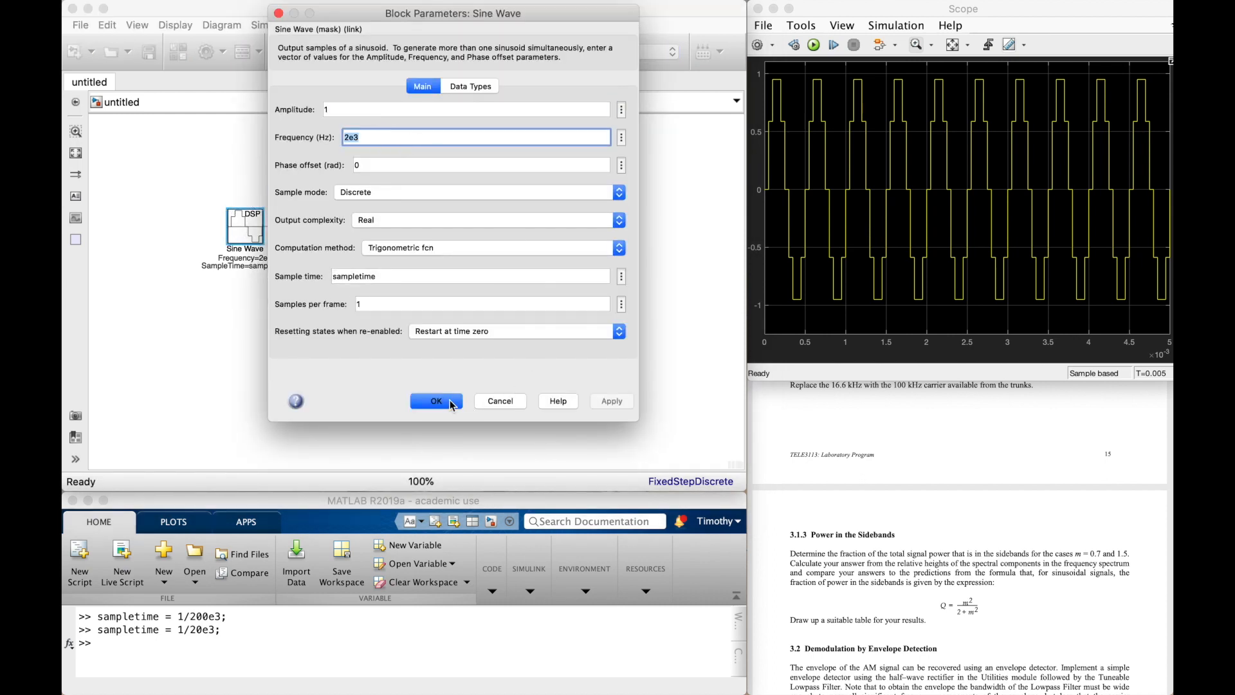
pyautogui.click(436, 401)
pyautogui.click(307, 303)
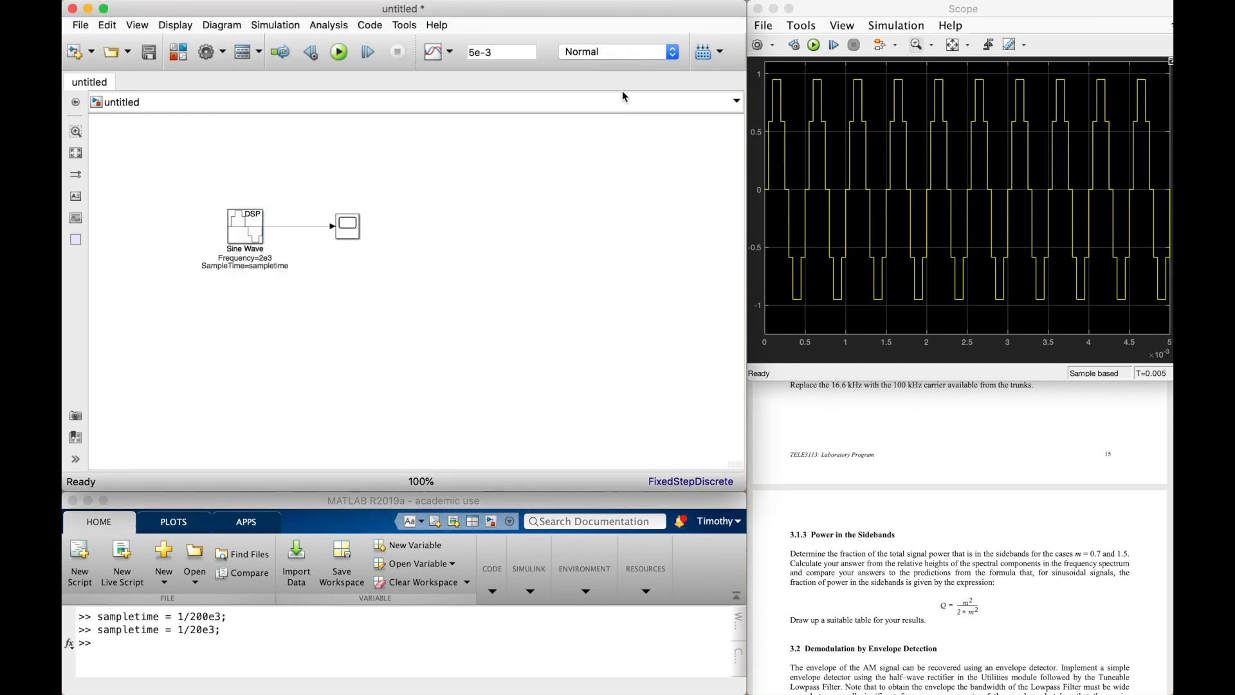
# Step: Close the Scope window and switch to TELE3113_LabProgram.pdf to view the AM signal block diagram
pyautogui.click(760, 8)
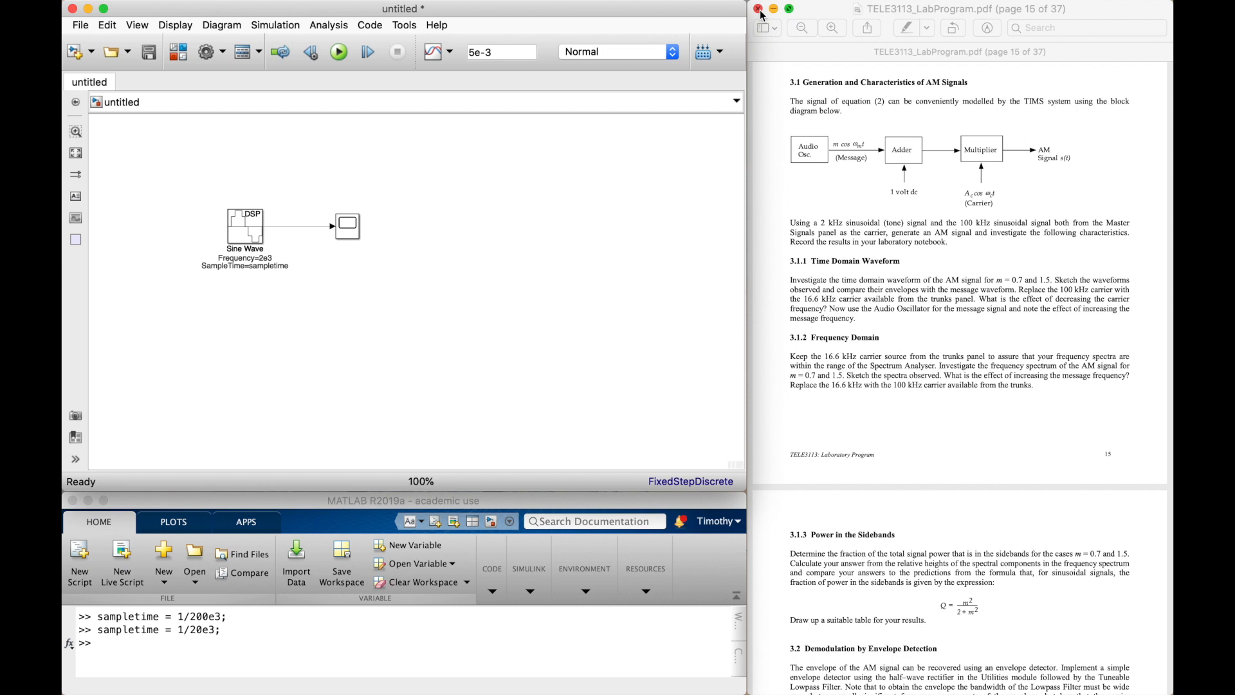
pyautogui.click(889, 265)
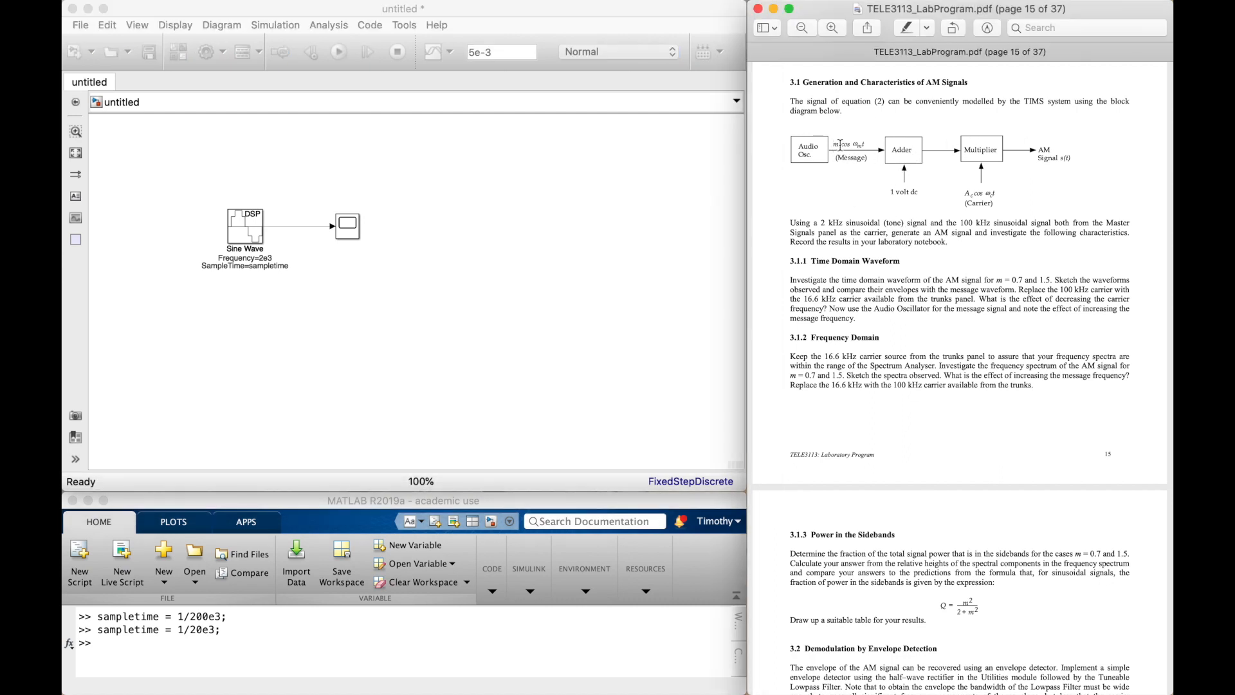
# Step: Replace the Scope with a Multiply gain block wired to the Sine Wave output, and place it closer to the Sine Wave
pyautogui.click(339, 212)
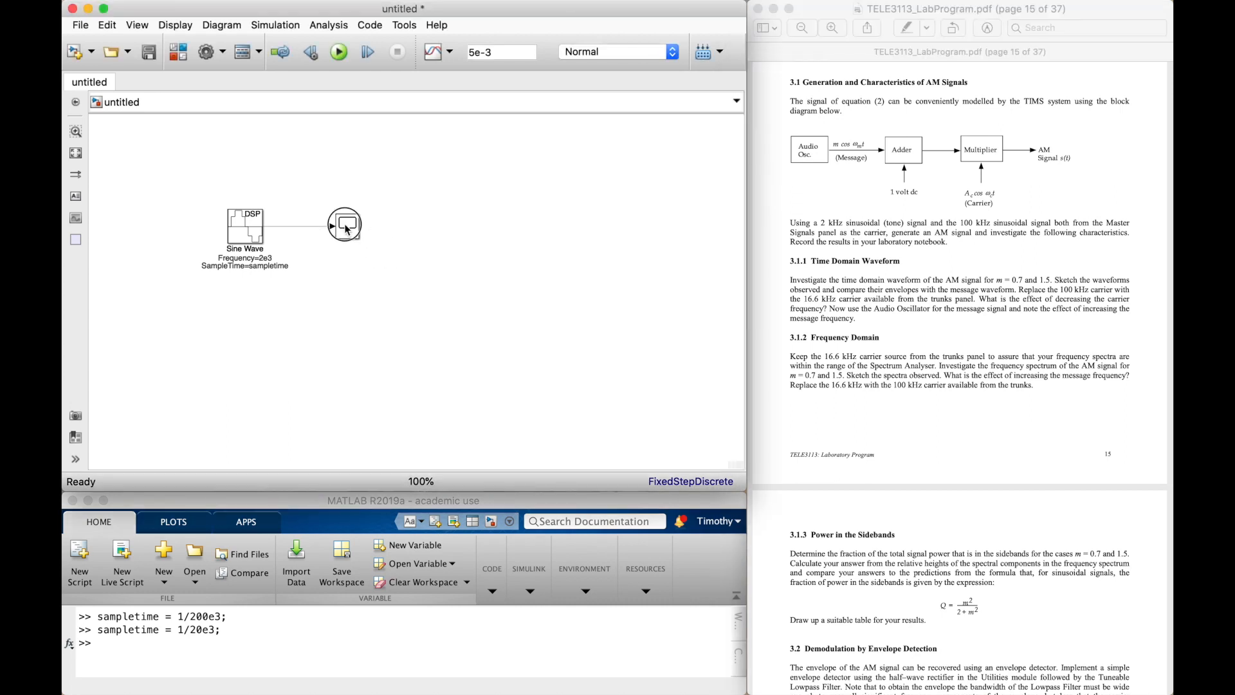
pyautogui.press('Delete')
pyautogui.click(386, 233)
pyautogui.doubleClick(386, 233)
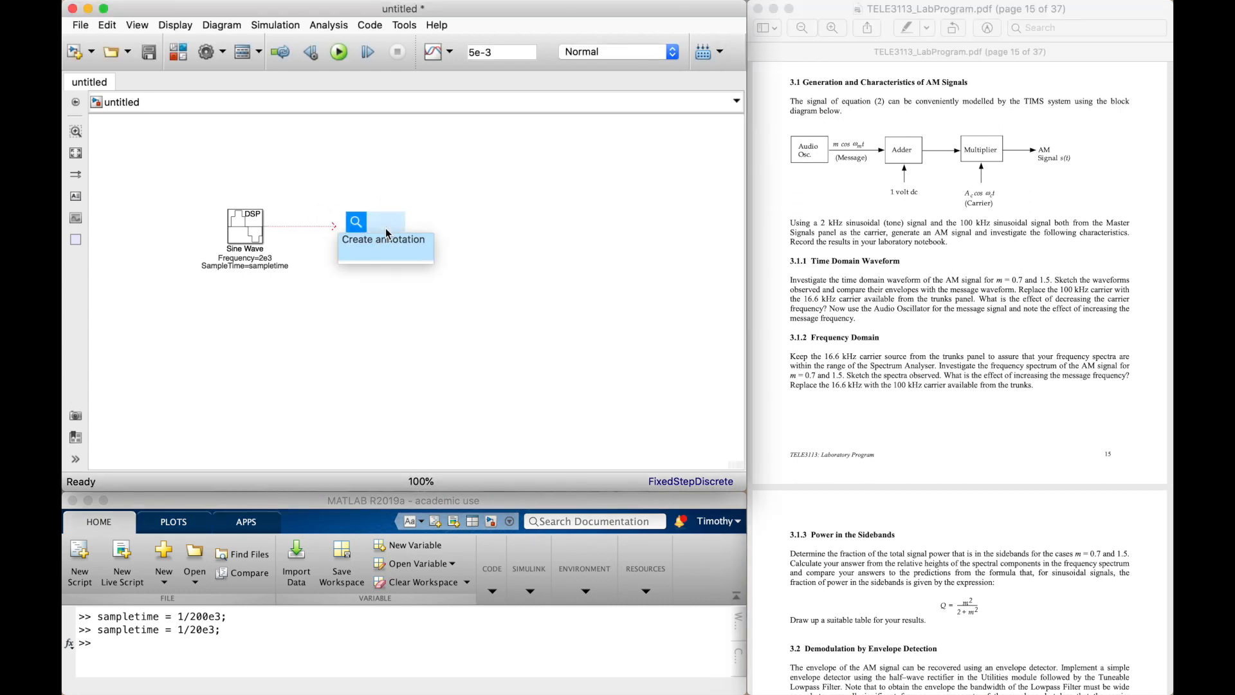
pyautogui.write('mul')
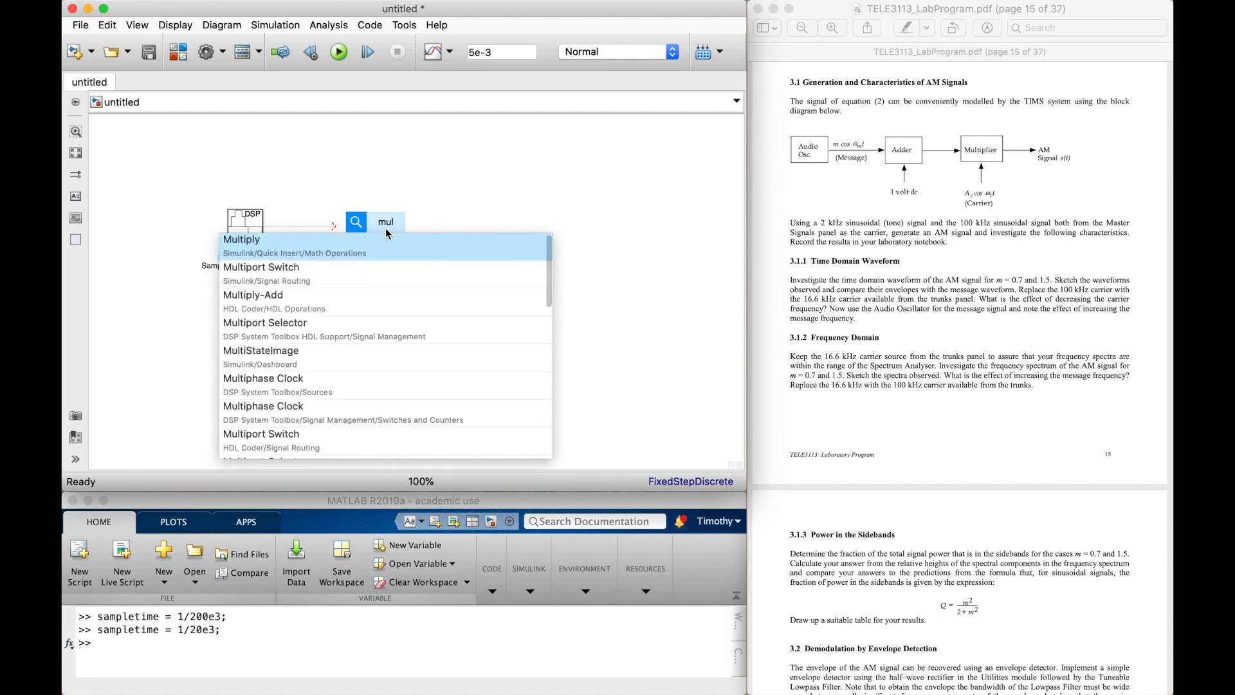
pyautogui.click(351, 248)
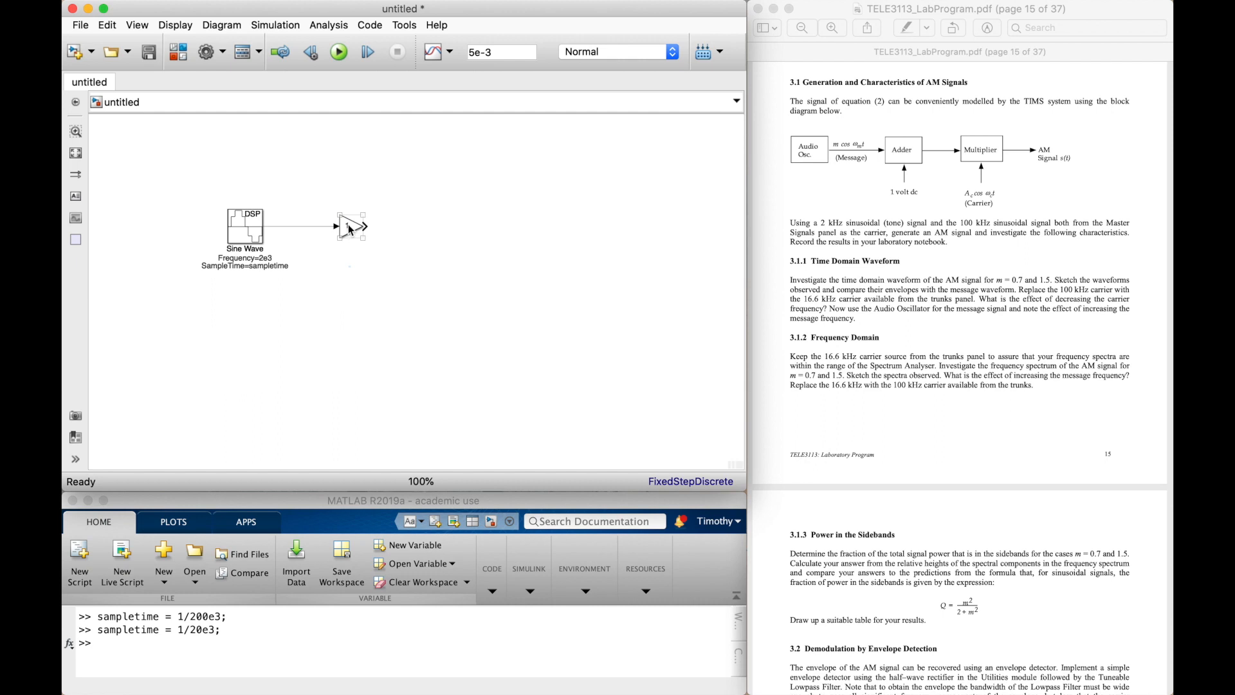
pyautogui.moveTo(351, 230); pyautogui.dragTo(312, 230)
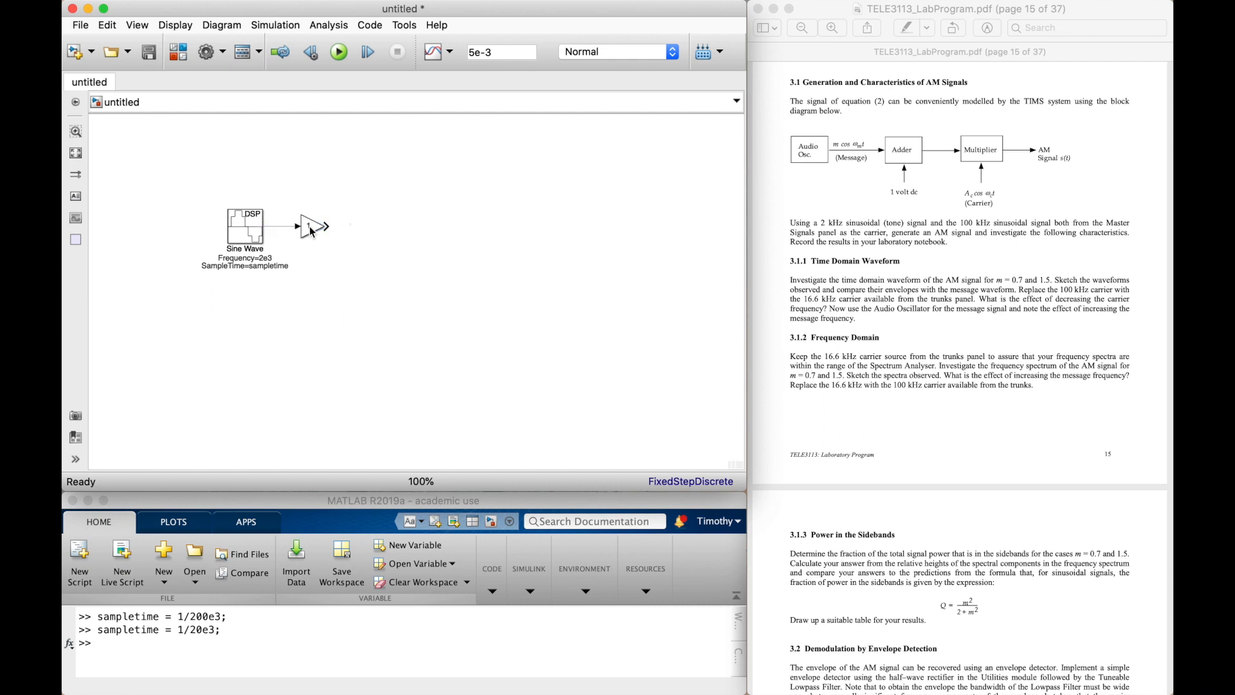
# Step: Set the Multiply block's gain to 0.7
pyautogui.doubleClick(308, 226)
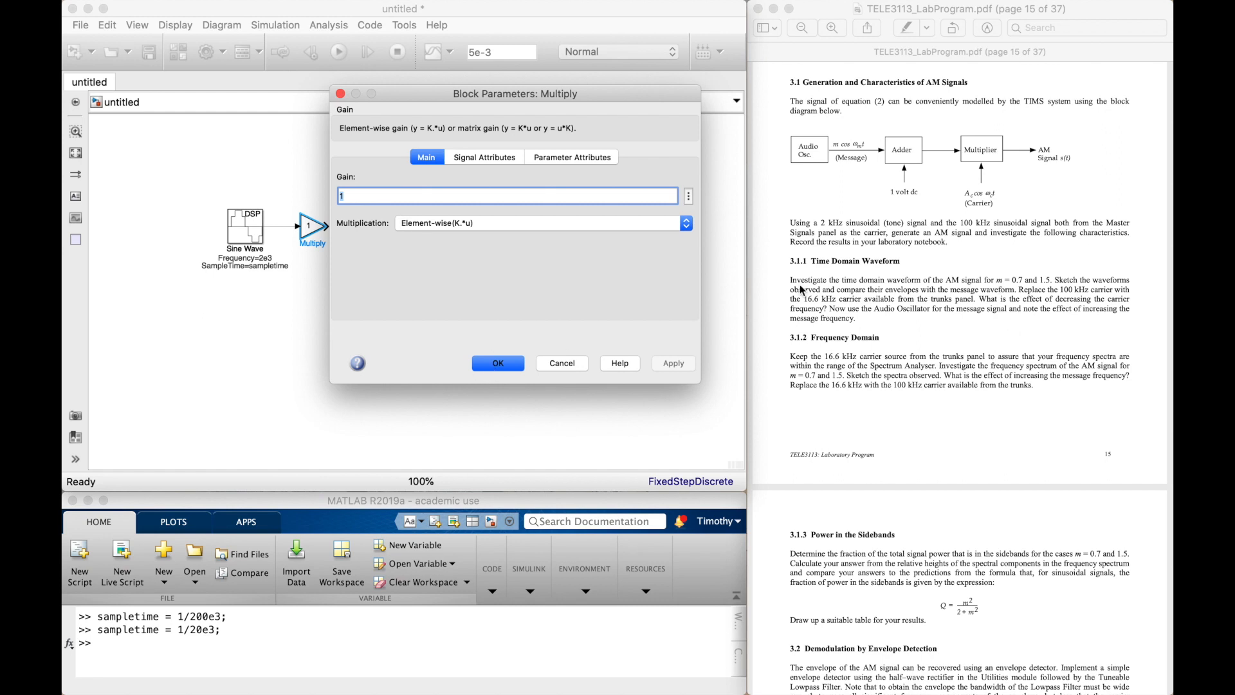
pyautogui.write('0.7')
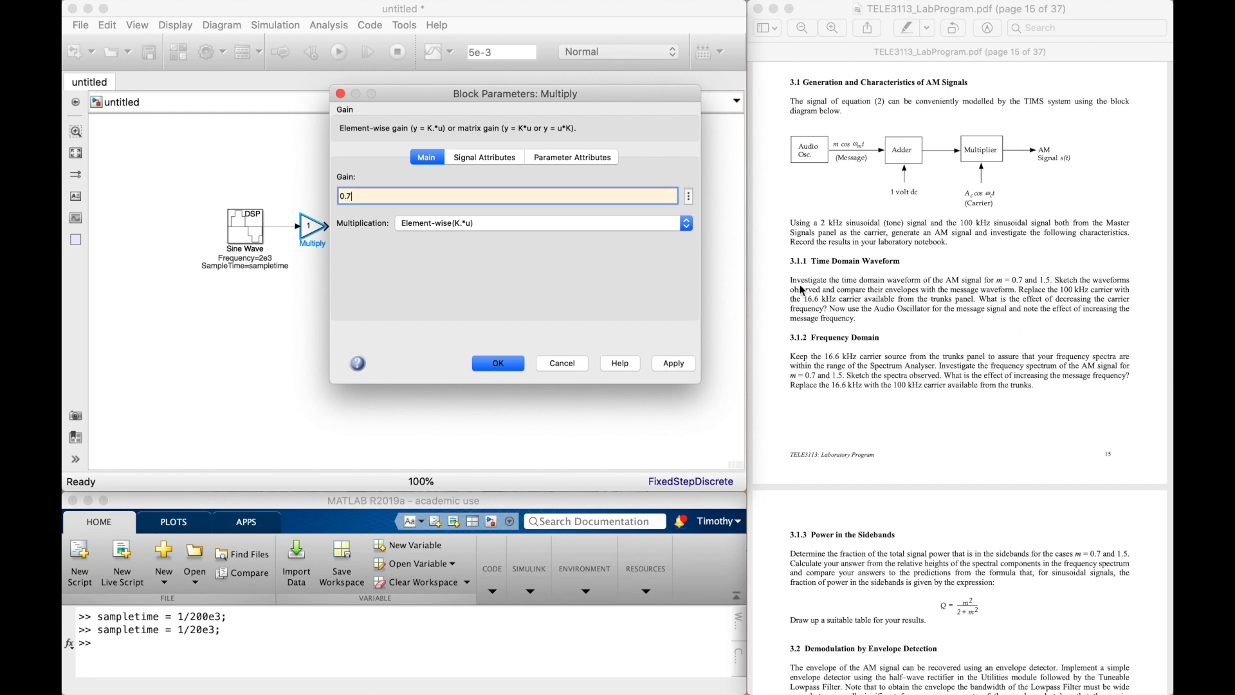
pyautogui.click(509, 368)
# Step: Add a Scope block below the signal chain and connect it to the gain block's output
pyautogui.doubleClick(428, 227)
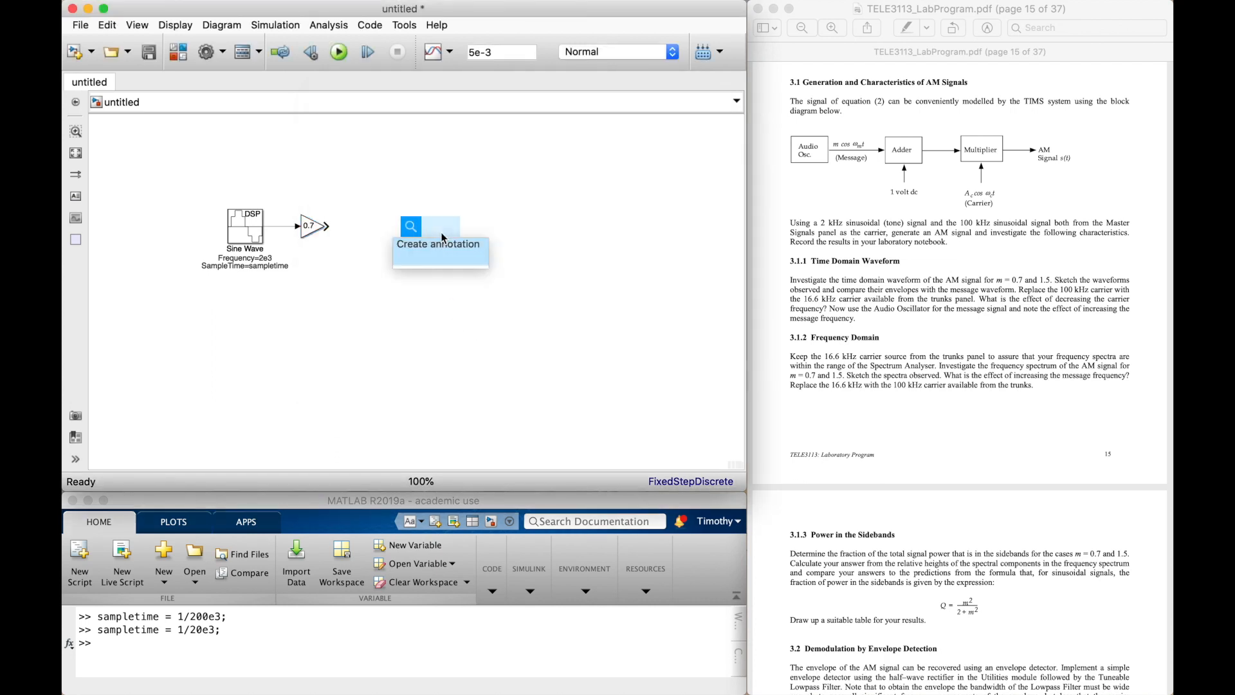
pyautogui.write('scope')
pyautogui.click(428, 249)
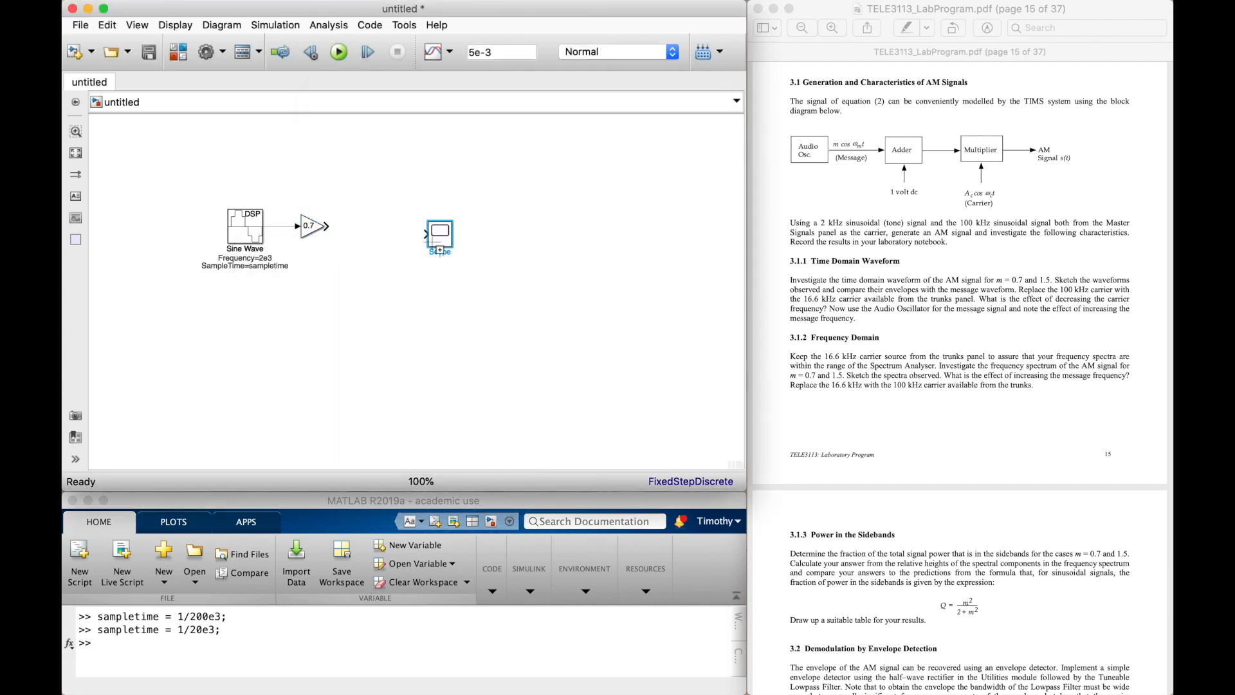
pyautogui.moveTo(427, 233); pyautogui.dragTo(326, 226)
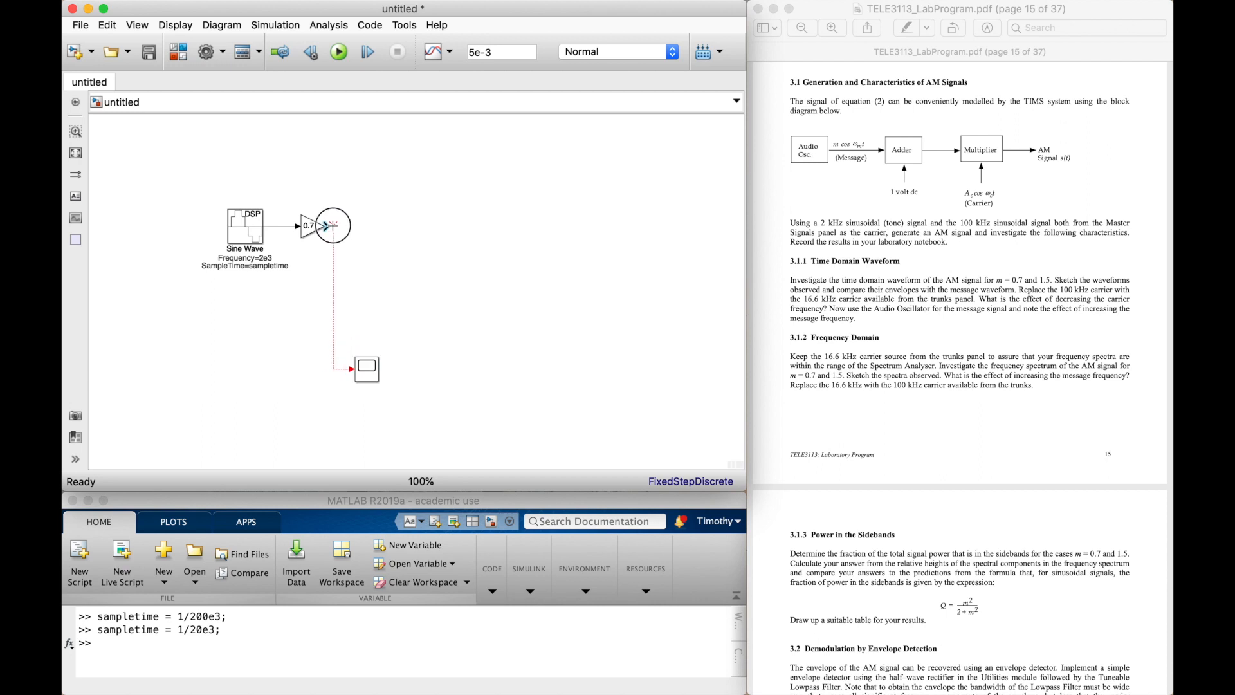
# Step: Run the simulation, inspect the scaled sine wave in the Scope, and close the Scope window
pyautogui.click(339, 53)
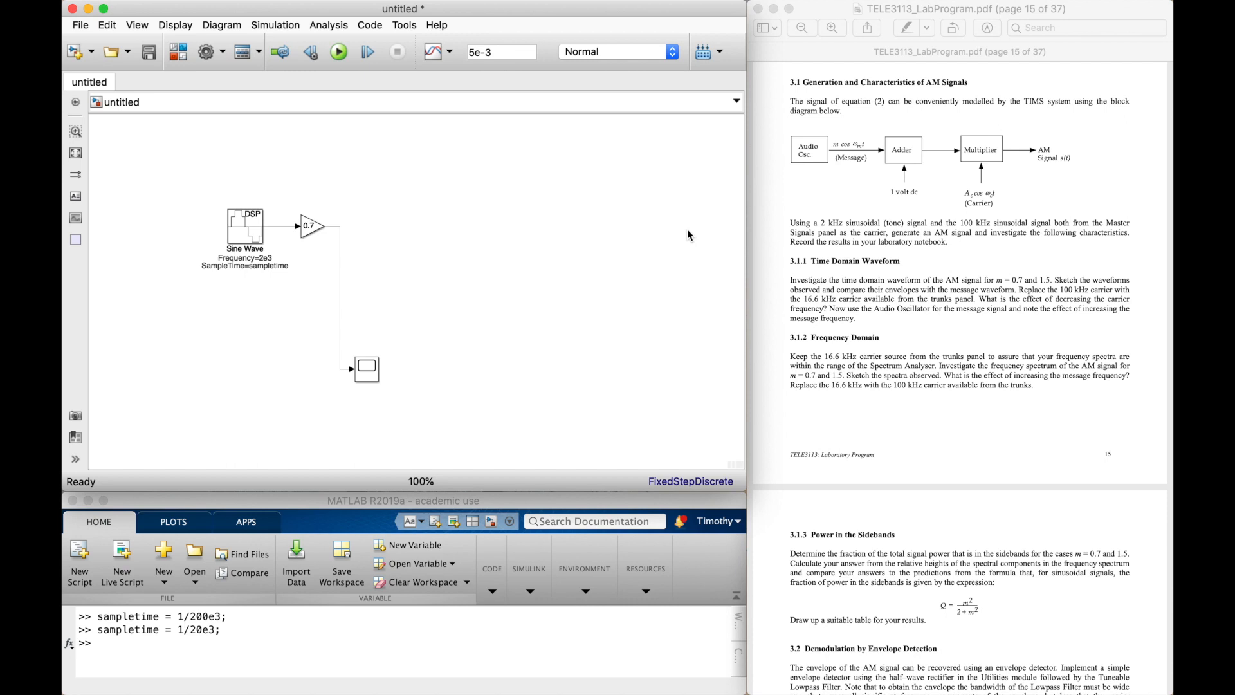
pyautogui.doubleClick(367, 369)
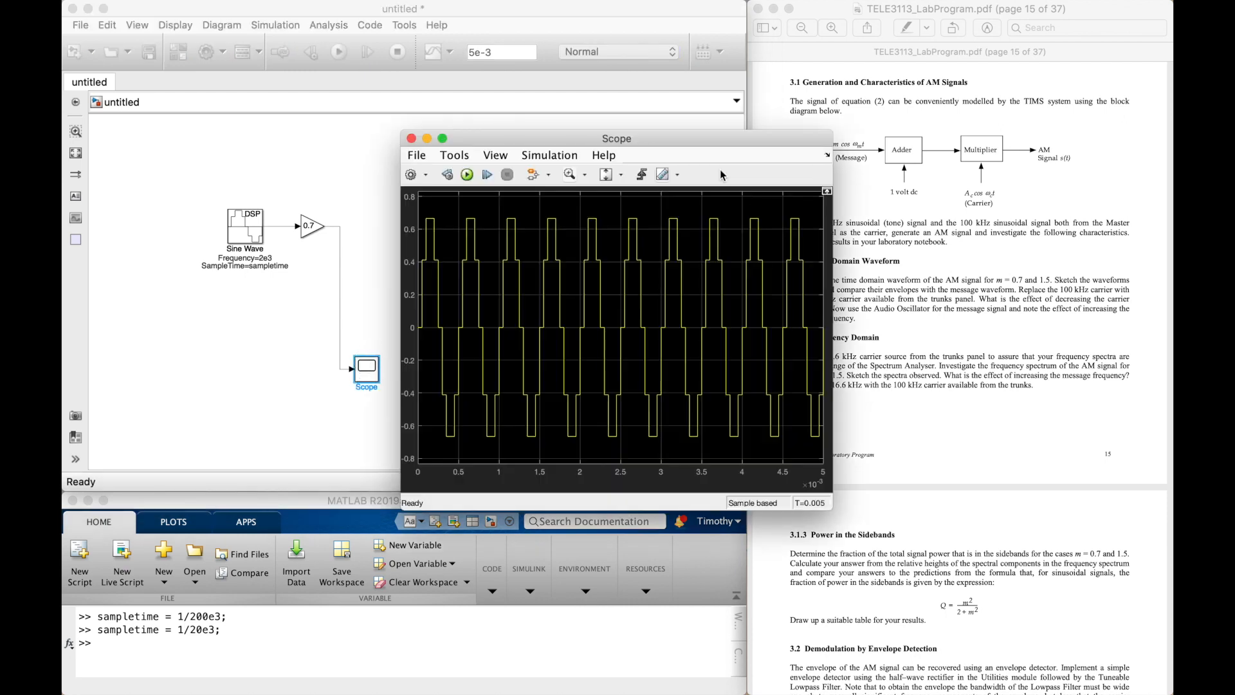
pyautogui.moveTo(693, 134); pyautogui.dragTo(978, 3)
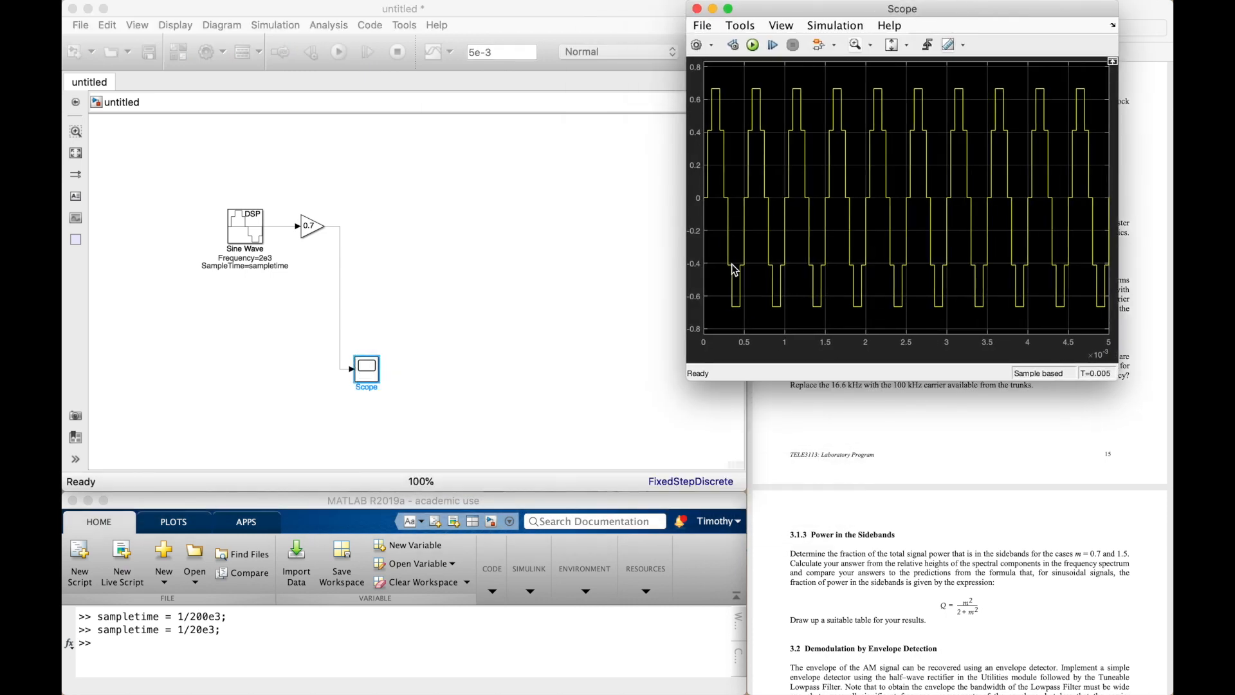
pyautogui.click(698, 9)
pyautogui.click(418, 300)
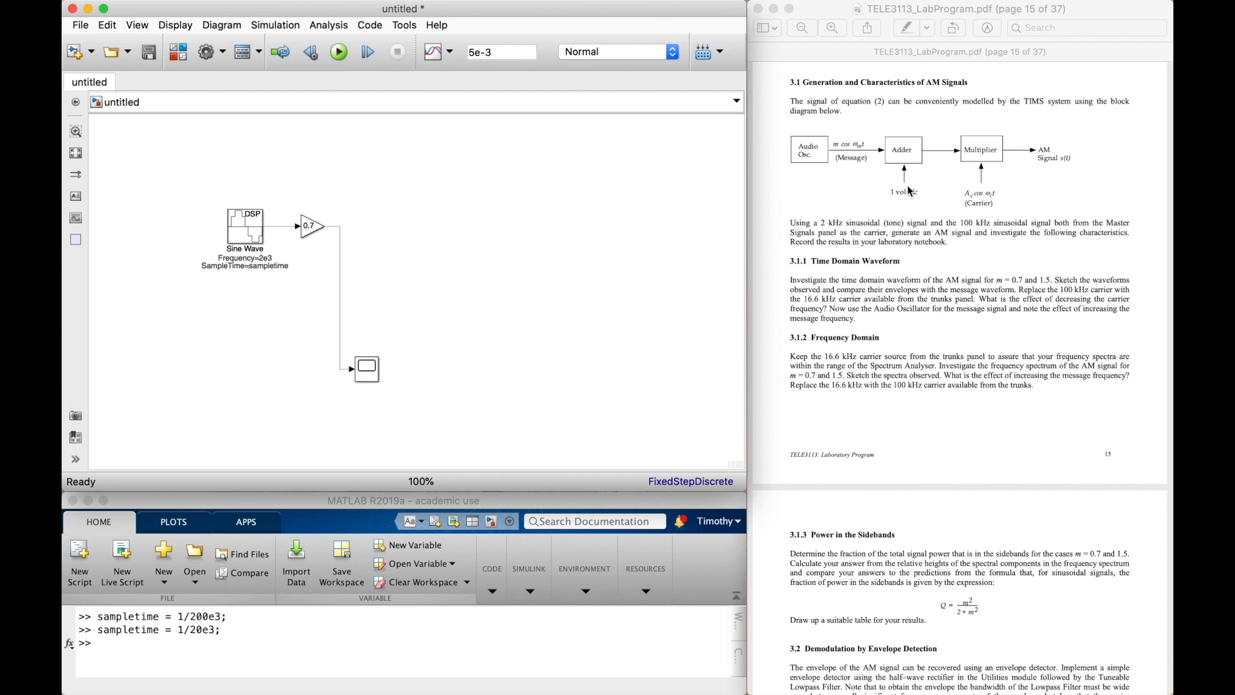
# Step: Insert an Add block after the gain and replace the Scope wire with a connection from the gain to the Add block's first input
pyautogui.click(850, 215)
pyautogui.doubleClick(400, 233)
pyautogui.write('add')
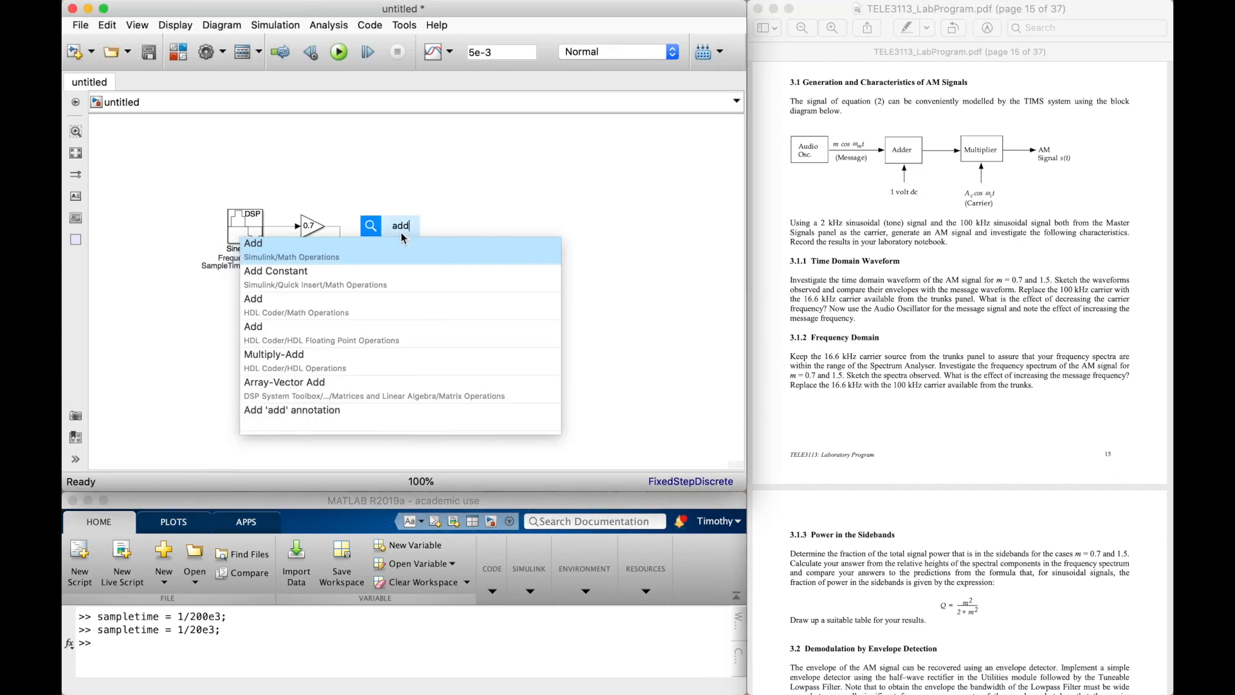
pyautogui.press('Return')
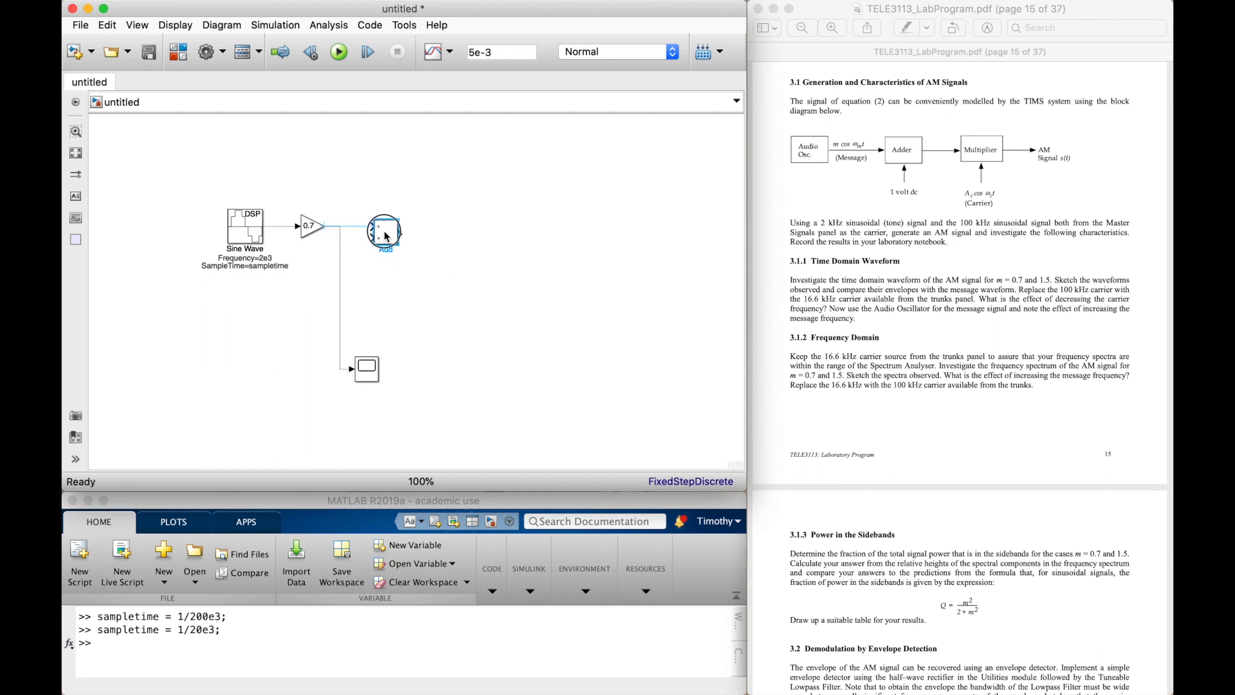
pyautogui.click(341, 252)
pyautogui.press('Delete')
pyautogui.moveTo(326, 226); pyautogui.dragTo(373, 226)
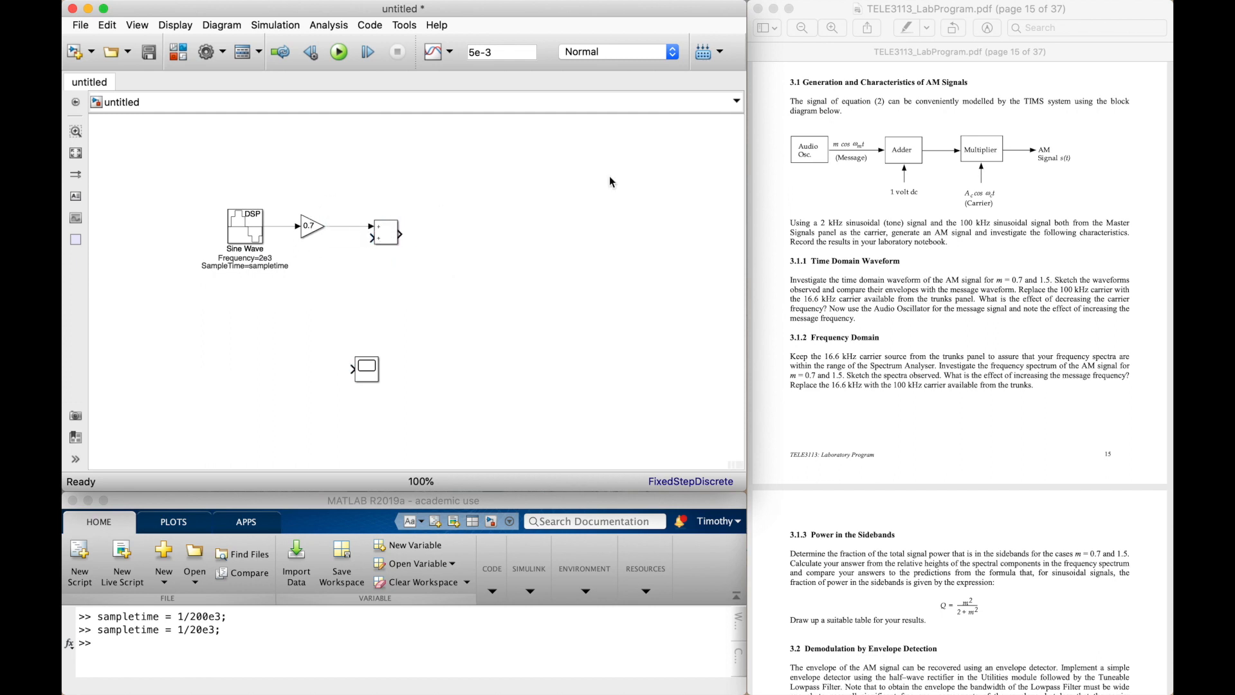
# Step: Insert a Constant block with value 1 below the Add block, rotate it to face upward, and connect it to the Add block's second input
pyautogui.doubleClick(363, 297)
pyautogui.write('constant')
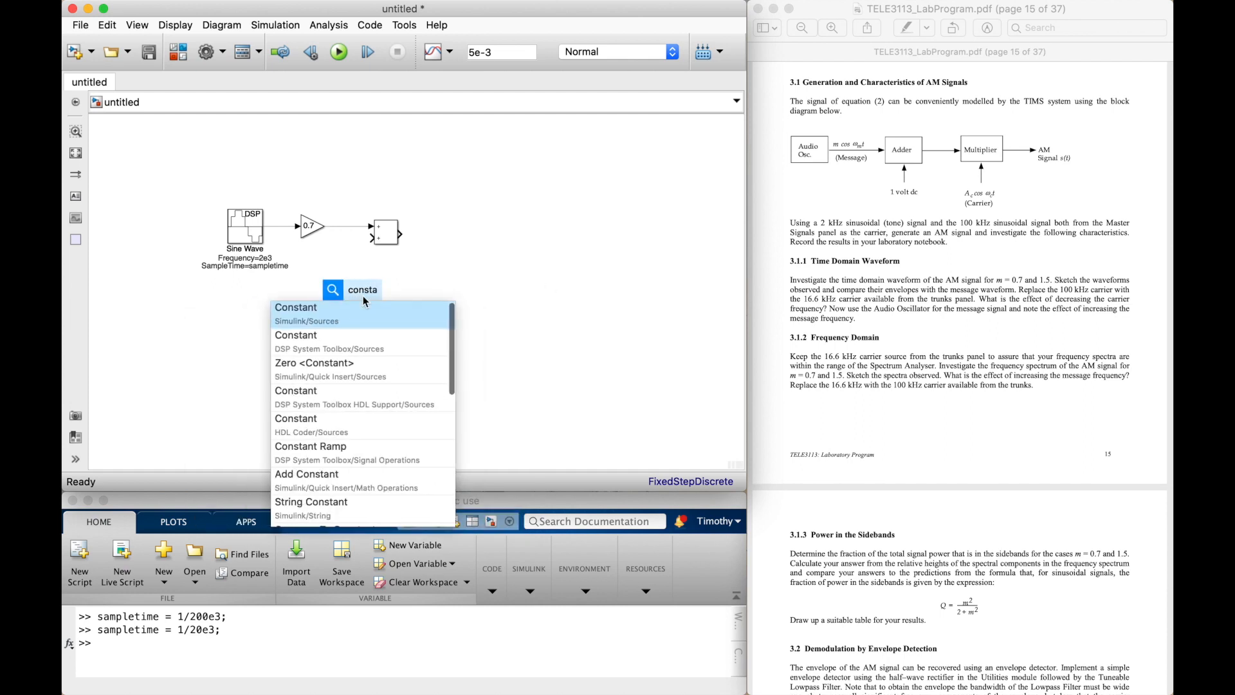
pyautogui.press('Return')
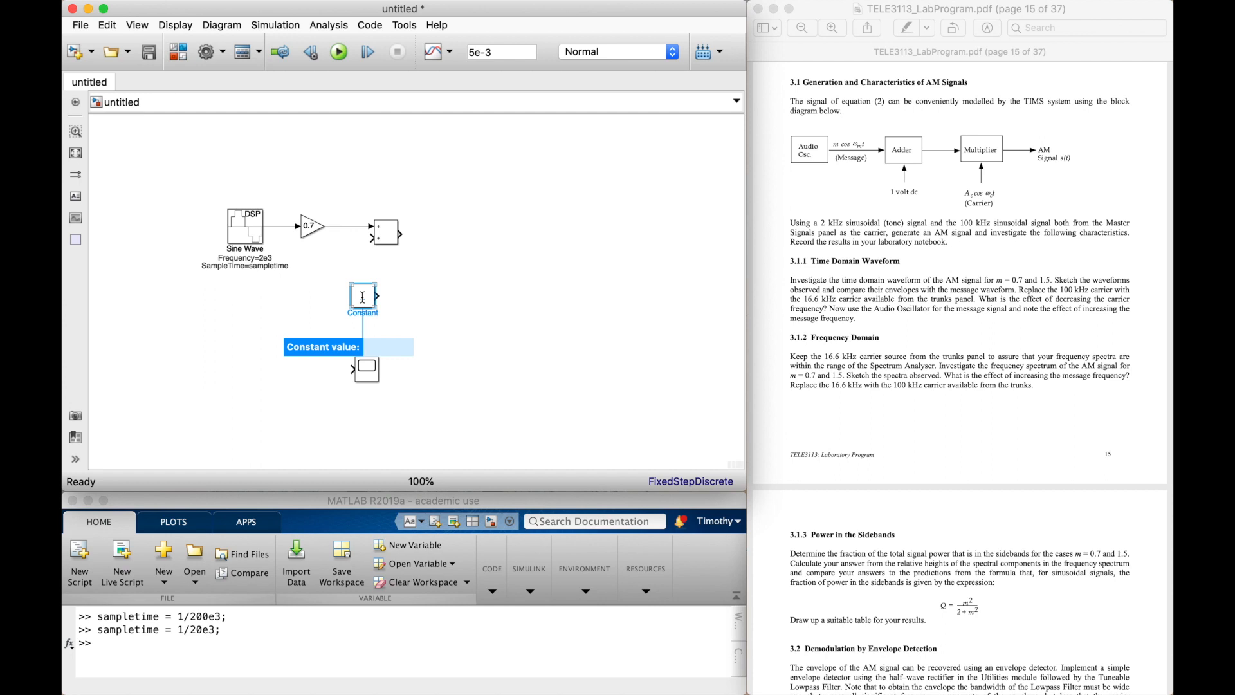
pyautogui.click(368, 295)
pyautogui.press('super+r')
pyautogui.press('super+r')
pyautogui.press('super+r')
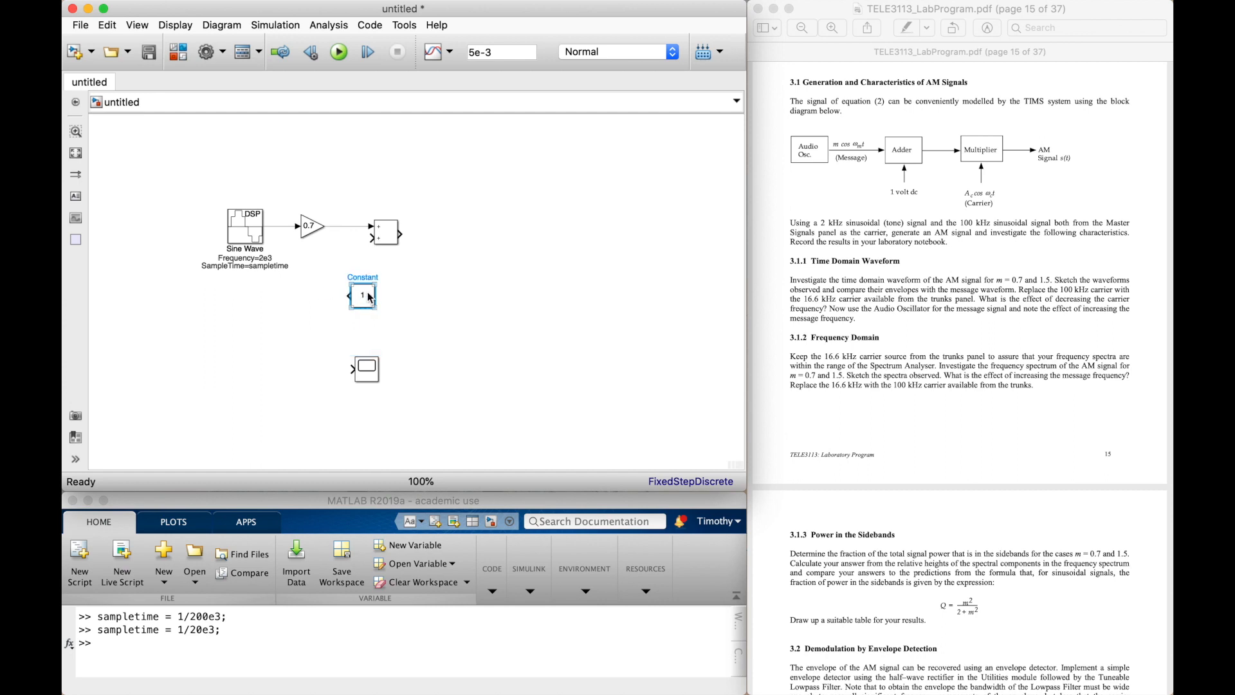
pyautogui.moveTo(363, 283); pyautogui.dragTo(371, 237)
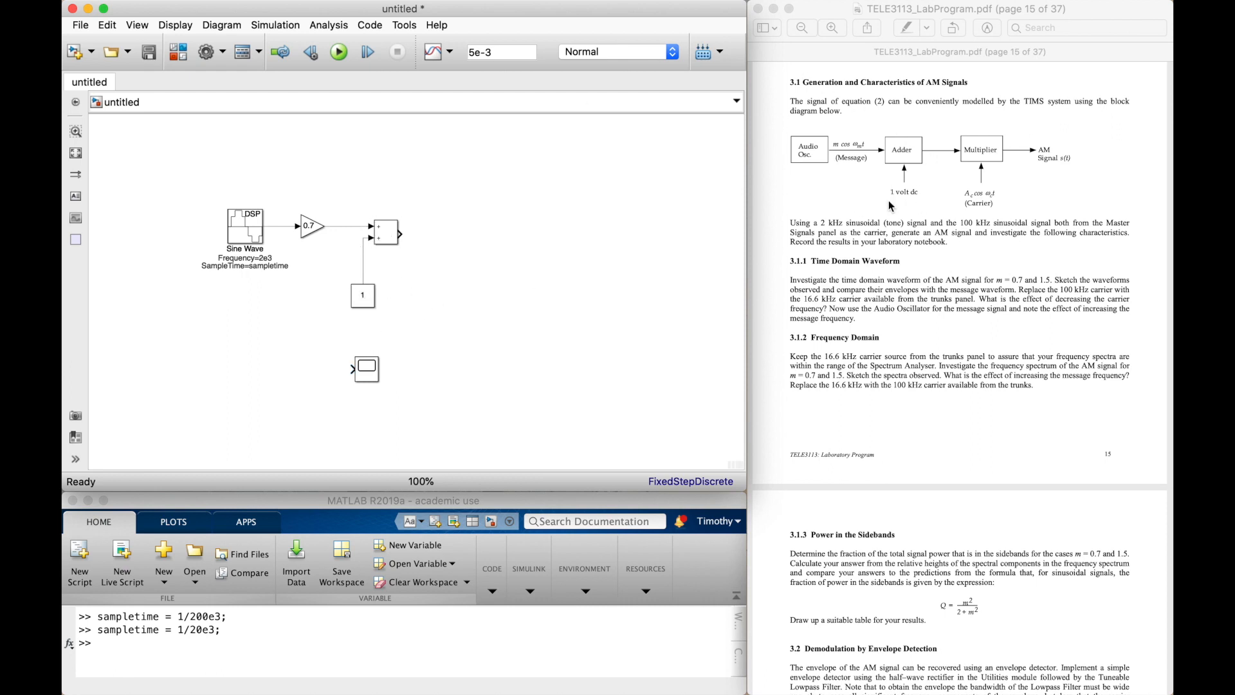
# Step: Connect the Add block's output to the Scope and run the simulation to view the offset message signal
pyautogui.moveTo(359, 384); pyautogui.dragTo(403, 237)
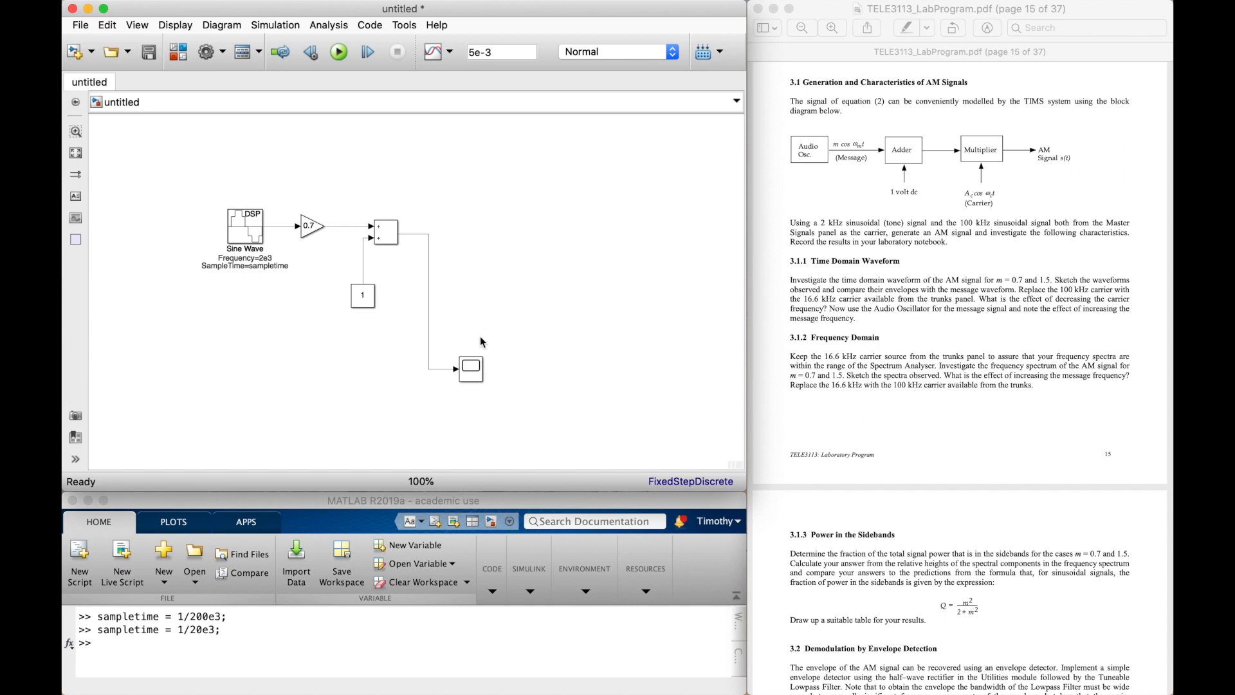
pyautogui.doubleClick(471, 368)
pyautogui.click(752, 45)
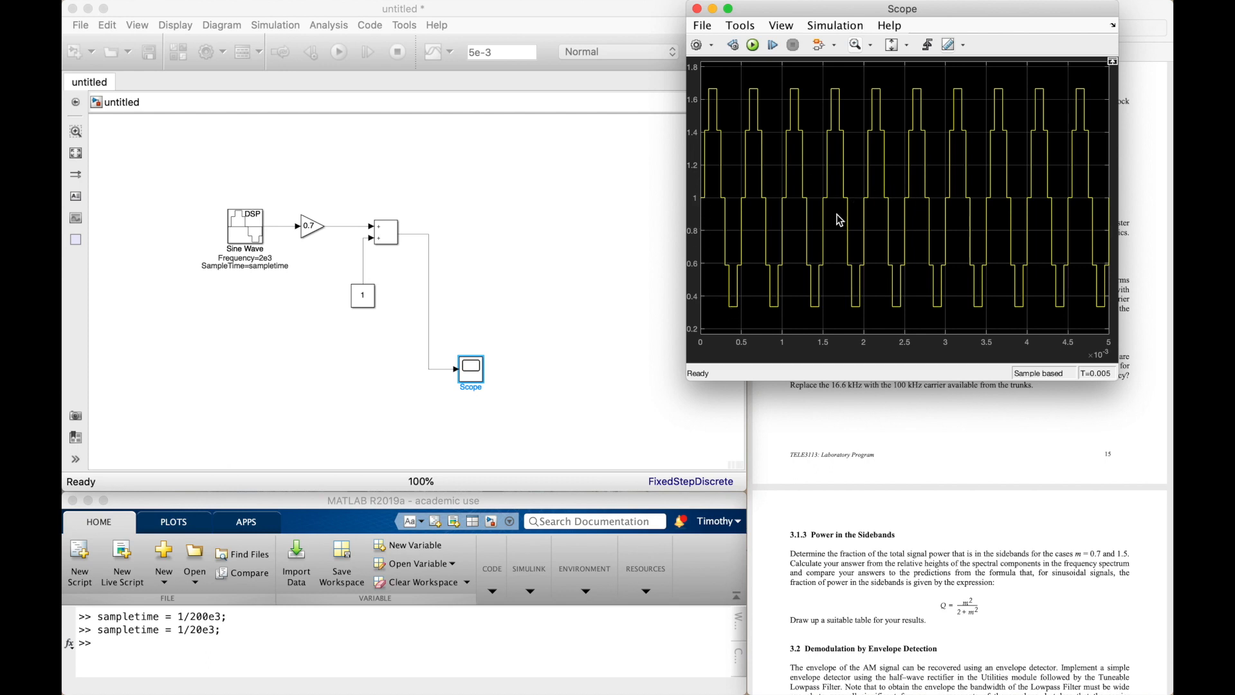
pyautogui.click(315, 300)
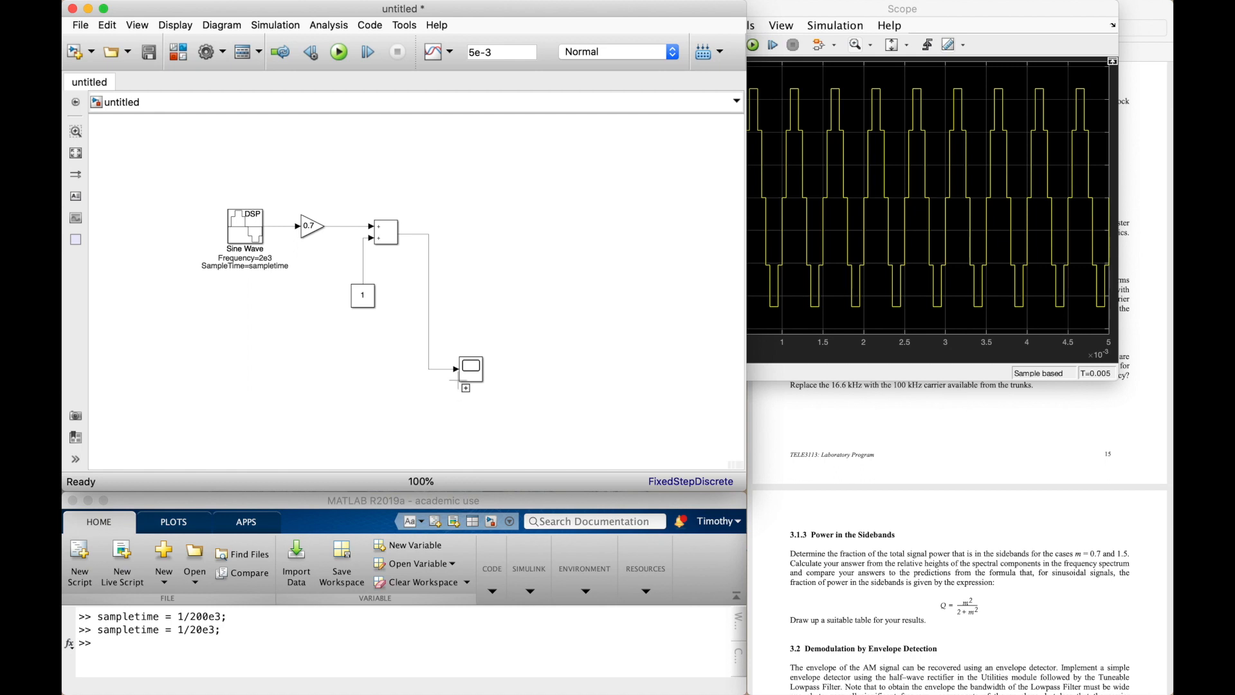
pyautogui.rightClick(473, 373)
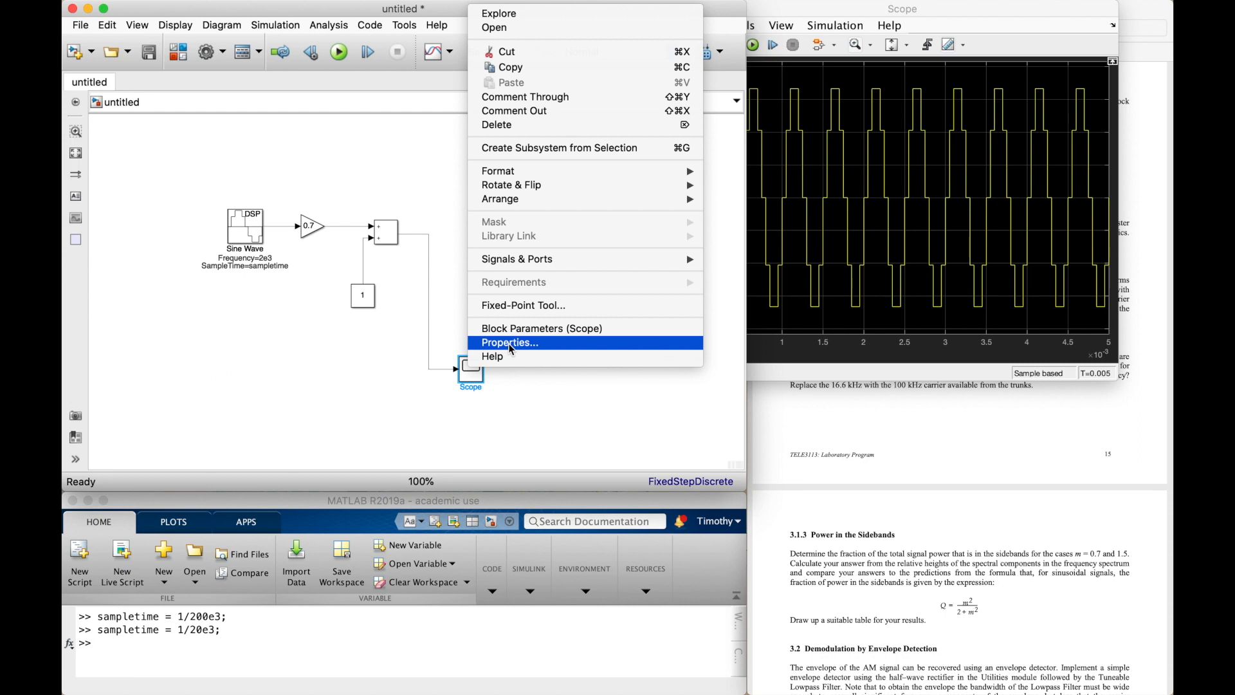
pyautogui.click(476, 391)
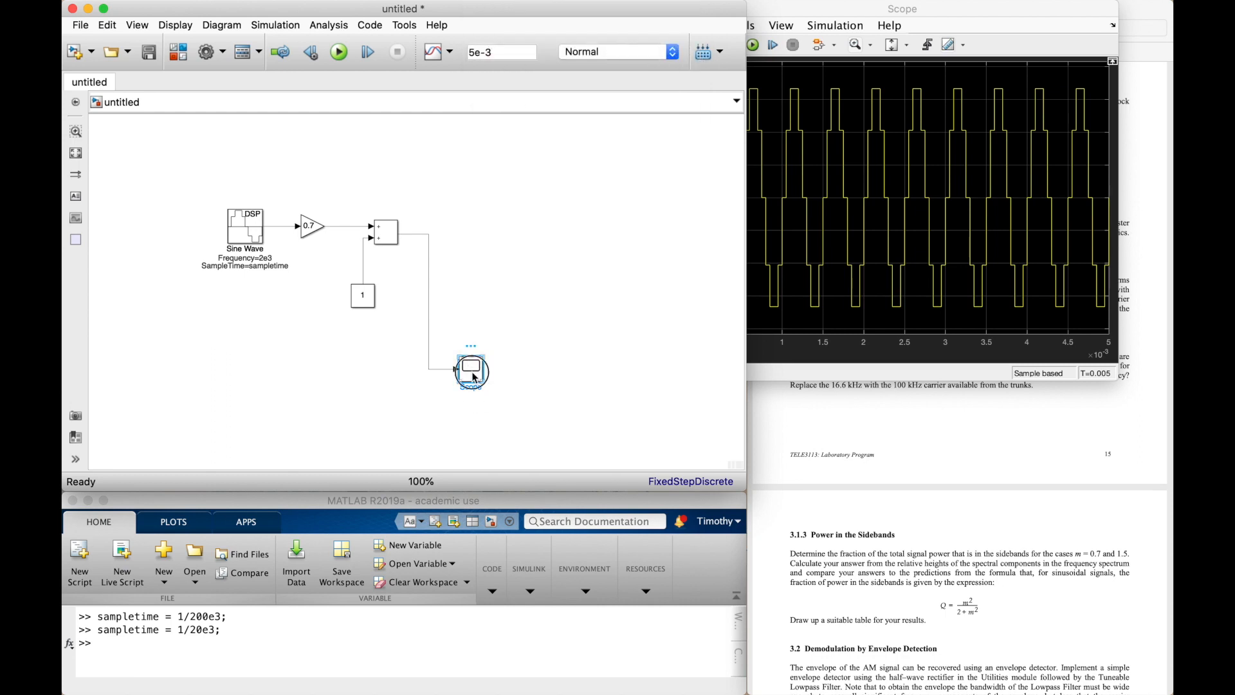
pyautogui.doubleClick(473, 374)
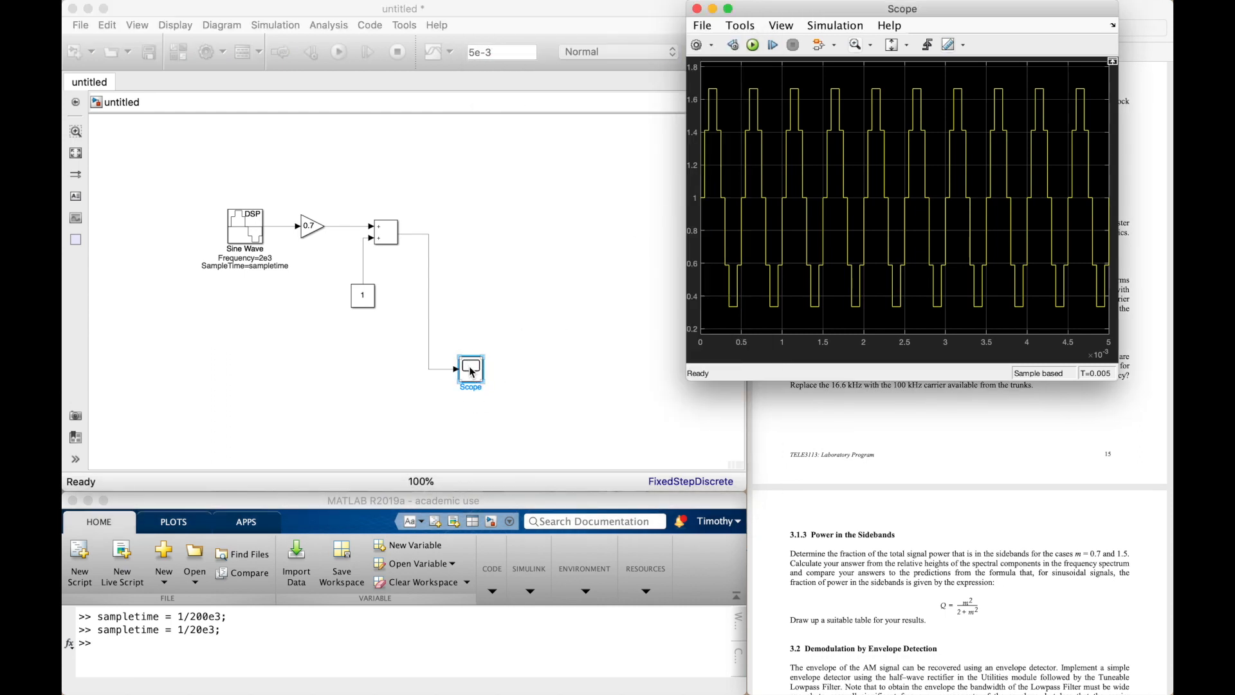
# Step: Give the Scope two input ports and connect the second one to the Sine Wave output
pyautogui.rightClick(472, 372)
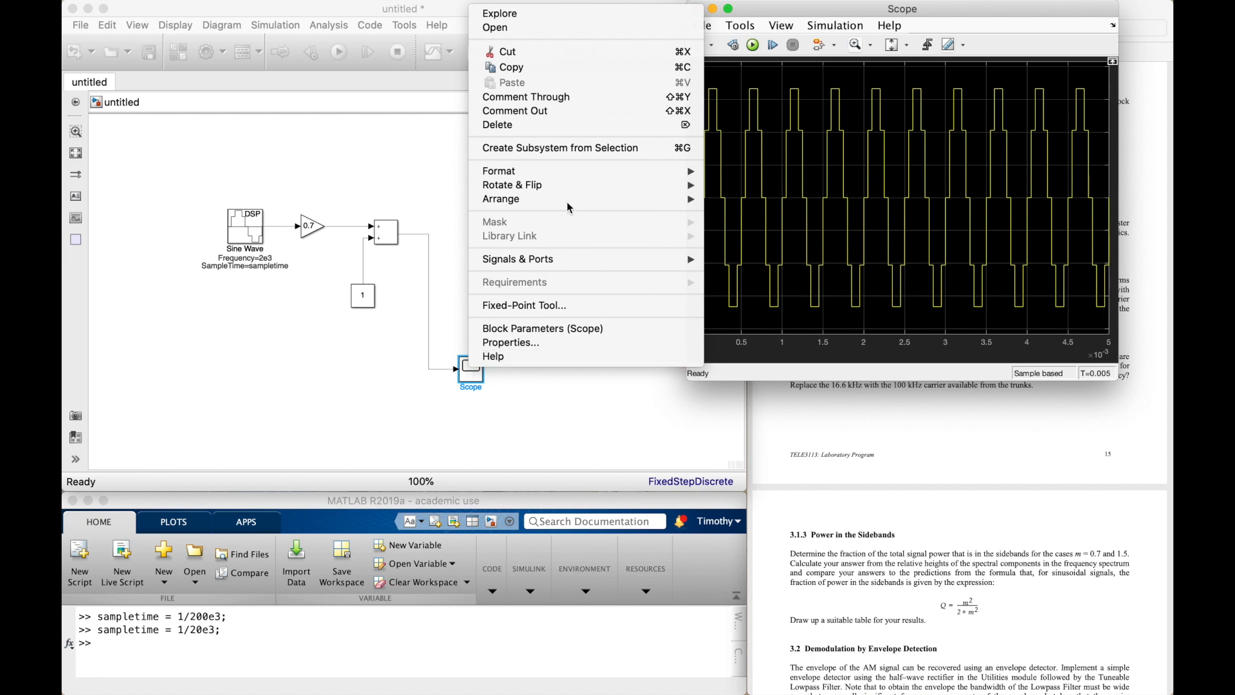
pyautogui.moveTo(625, 258)
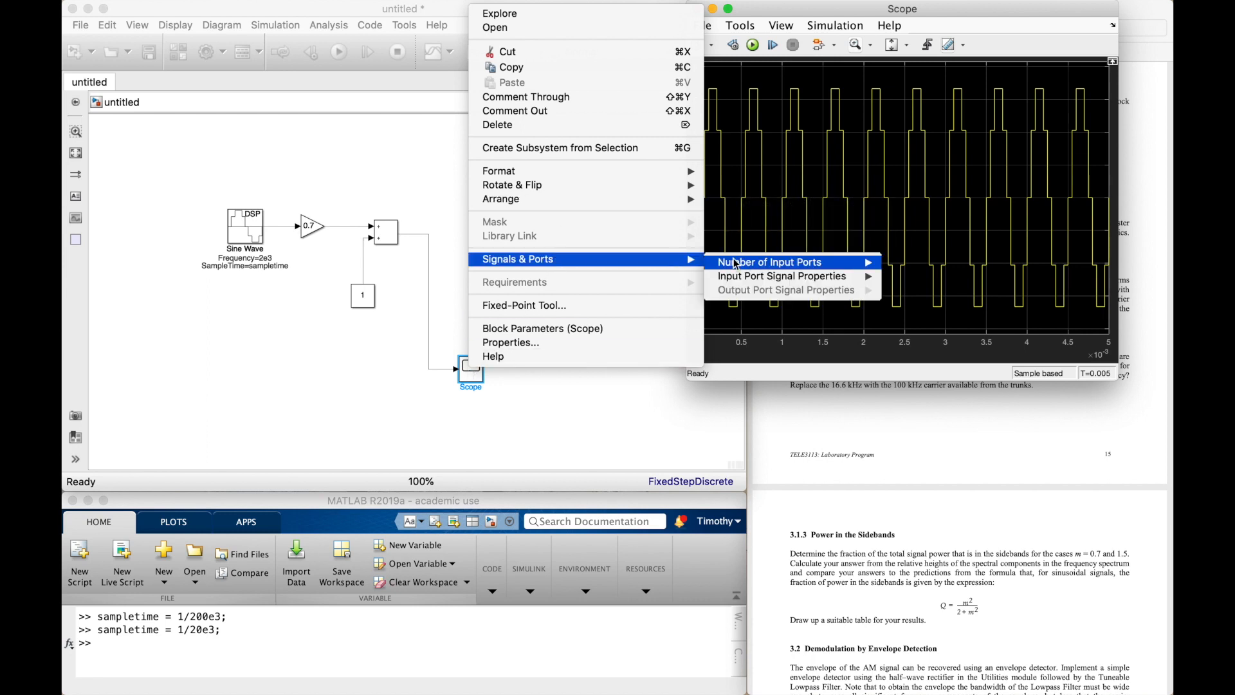
pyautogui.moveTo(735, 263)
pyautogui.click(900, 276)
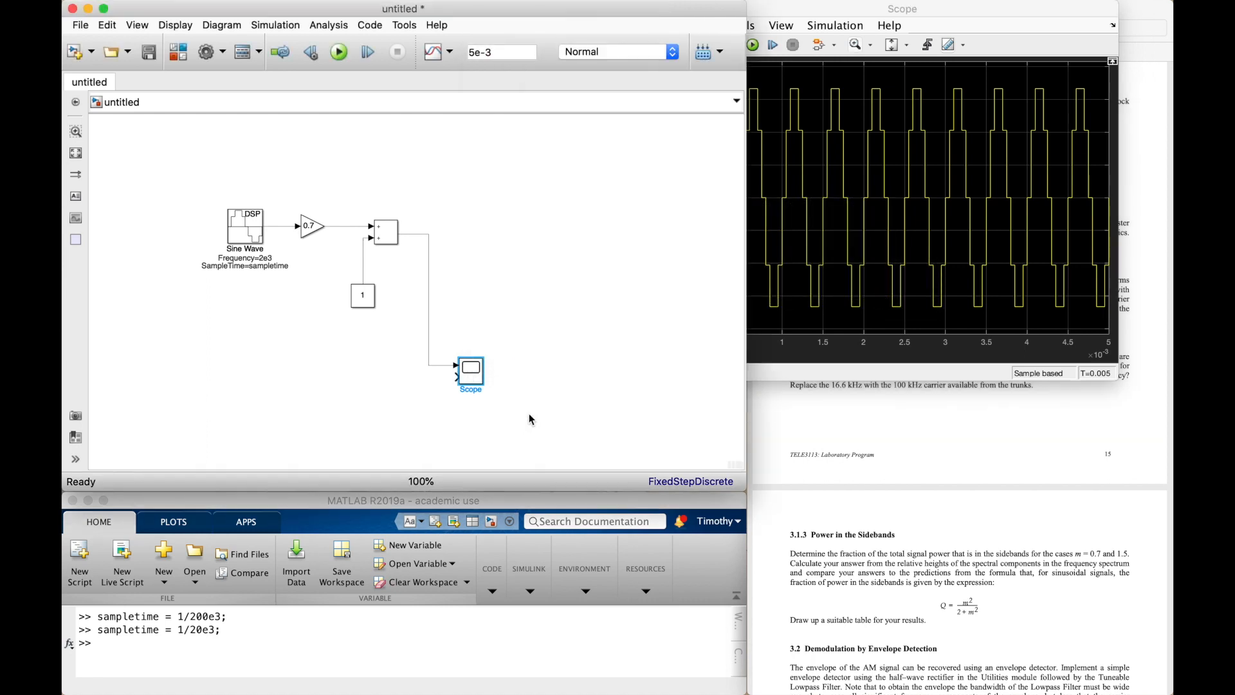
pyautogui.moveTo(456, 376); pyautogui.dragTo(282, 233)
# Step: Rerun the simulation to plot both signals and turn on the Scope's legend
pyautogui.click(950, 190)
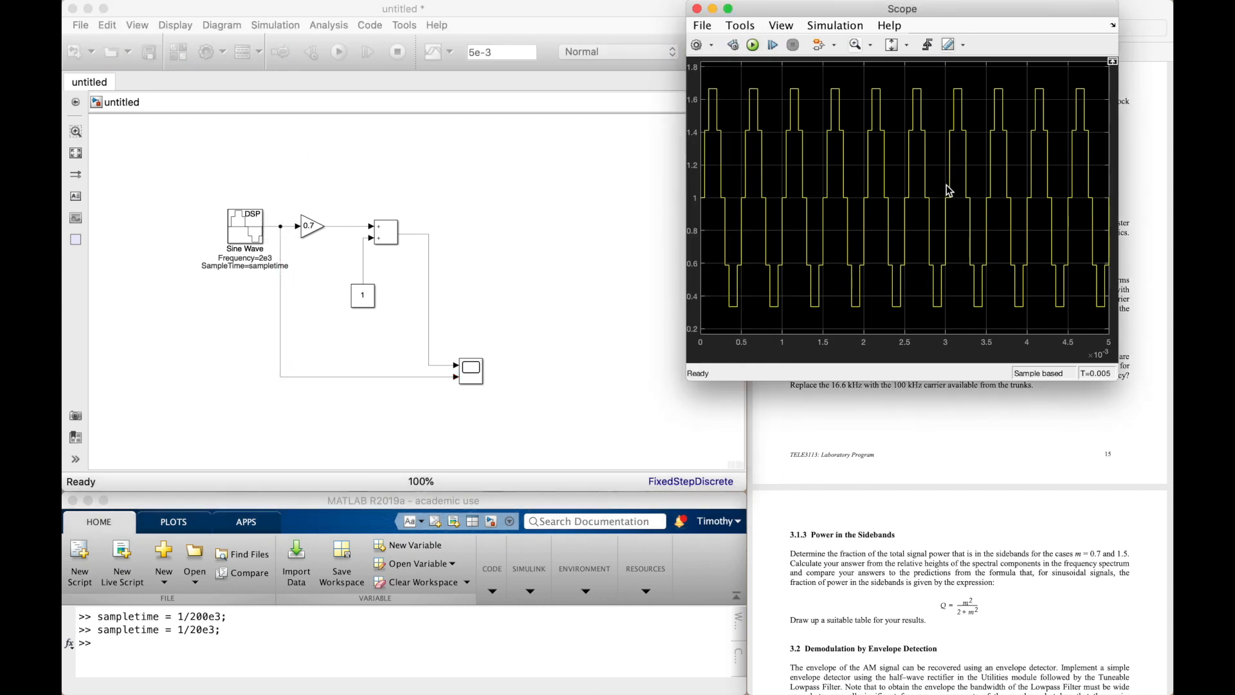
pyautogui.click(754, 45)
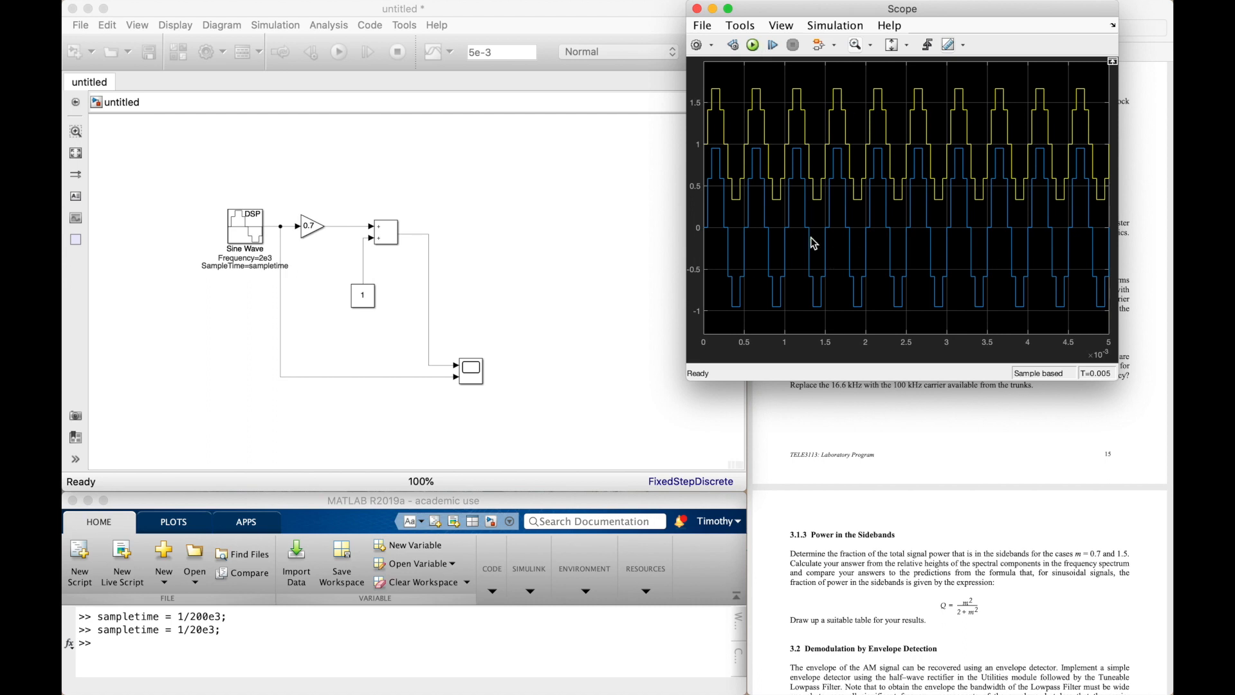
pyautogui.click(778, 29)
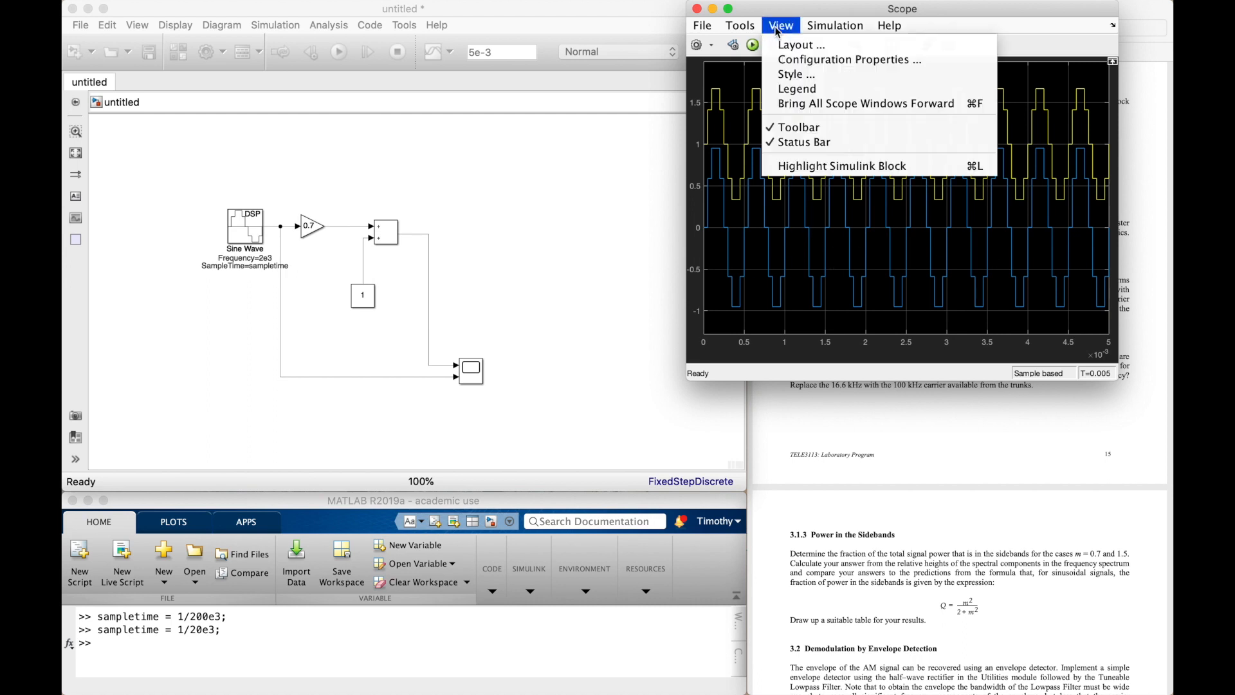
pyautogui.click(792, 90)
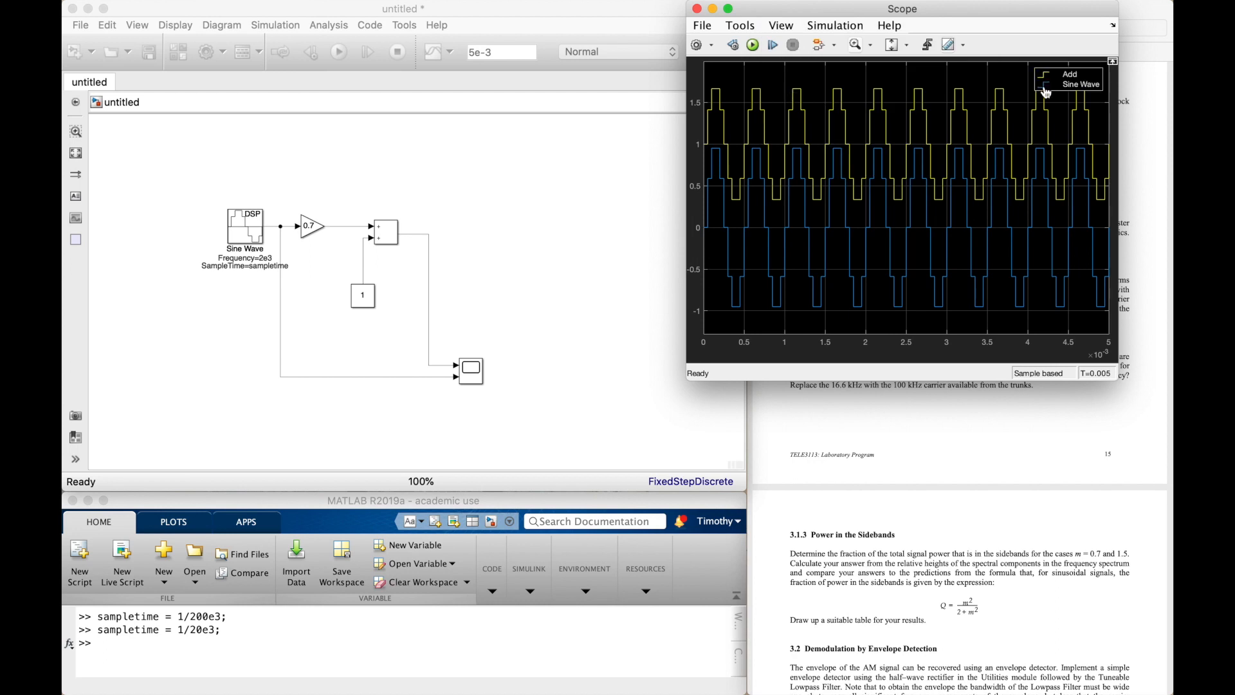
# Step: Toggle the Sine Wave and Add traces from the legend, and move the Scope window clear of the PDF's AM block diagram
pyautogui.click(1063, 88)
pyautogui.click(1063, 88)
pyautogui.click(1068, 76)
pyautogui.click(1068, 76)
pyautogui.moveTo(998, 14); pyautogui.dragTo(1042, 325)
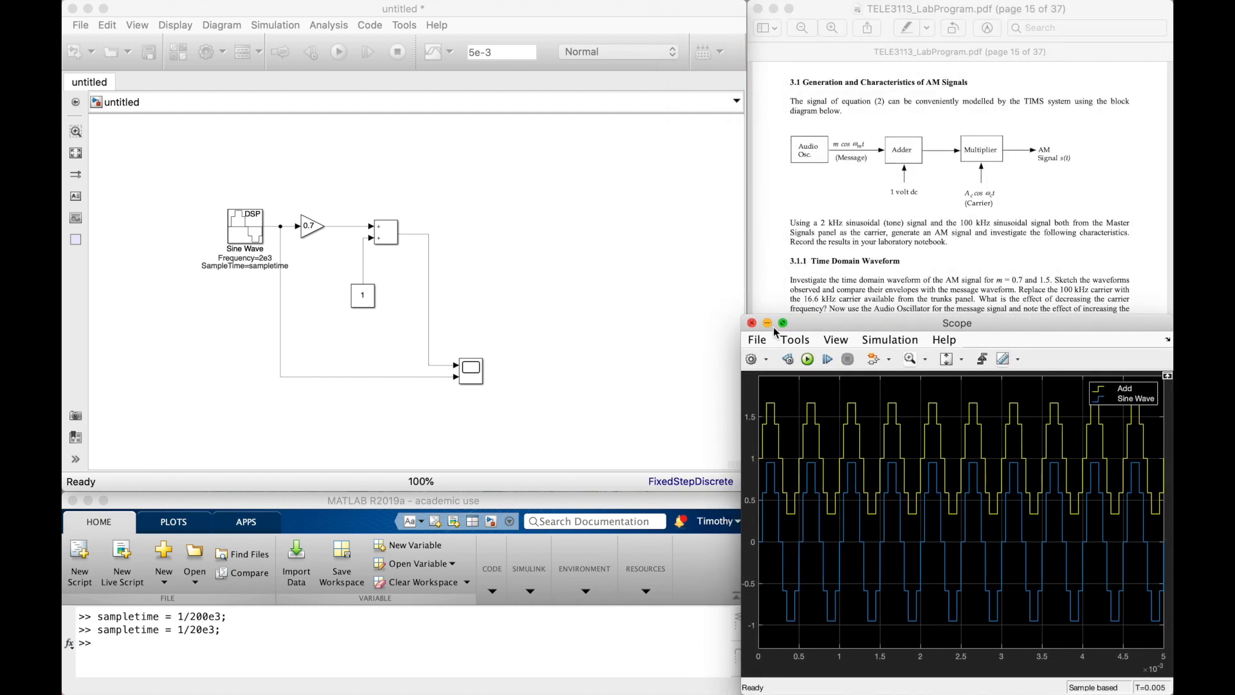
# Step: Add a Product block with default inputs downstream of the Add block
pyautogui.moveTo(743, 319); pyautogui.dragTo(749, 317)
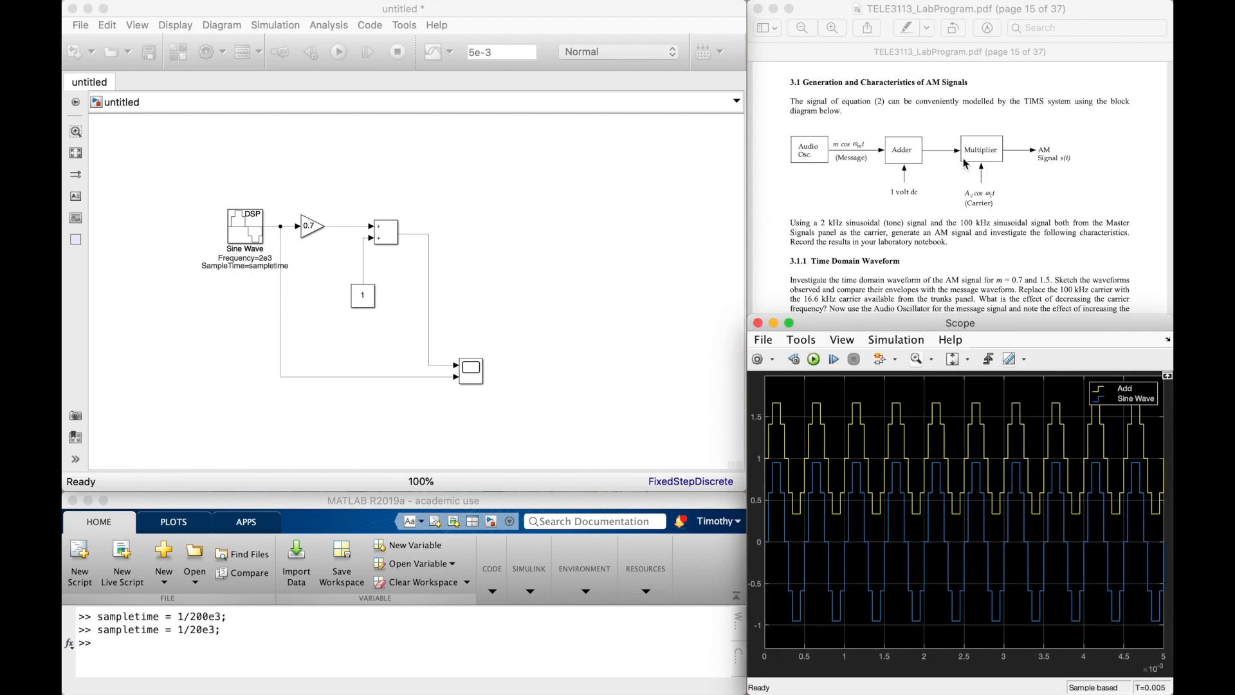
pyautogui.doubleClick(493, 239)
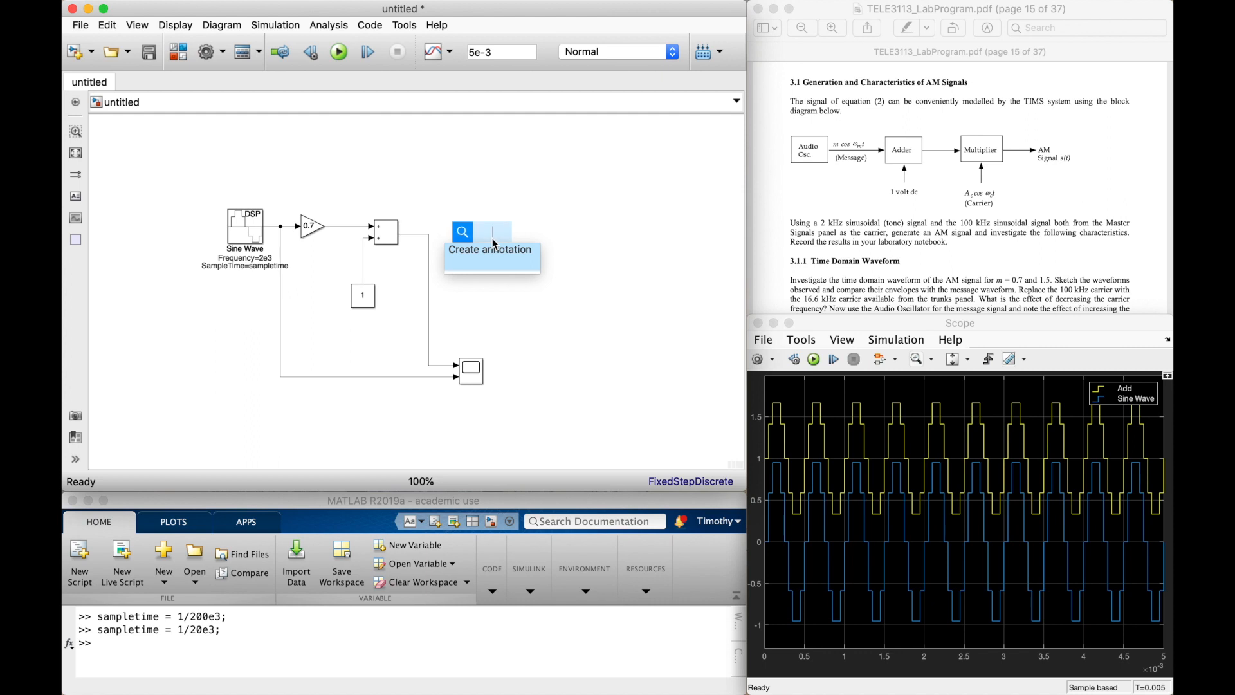
pyautogui.write('product')
pyautogui.press('Return')
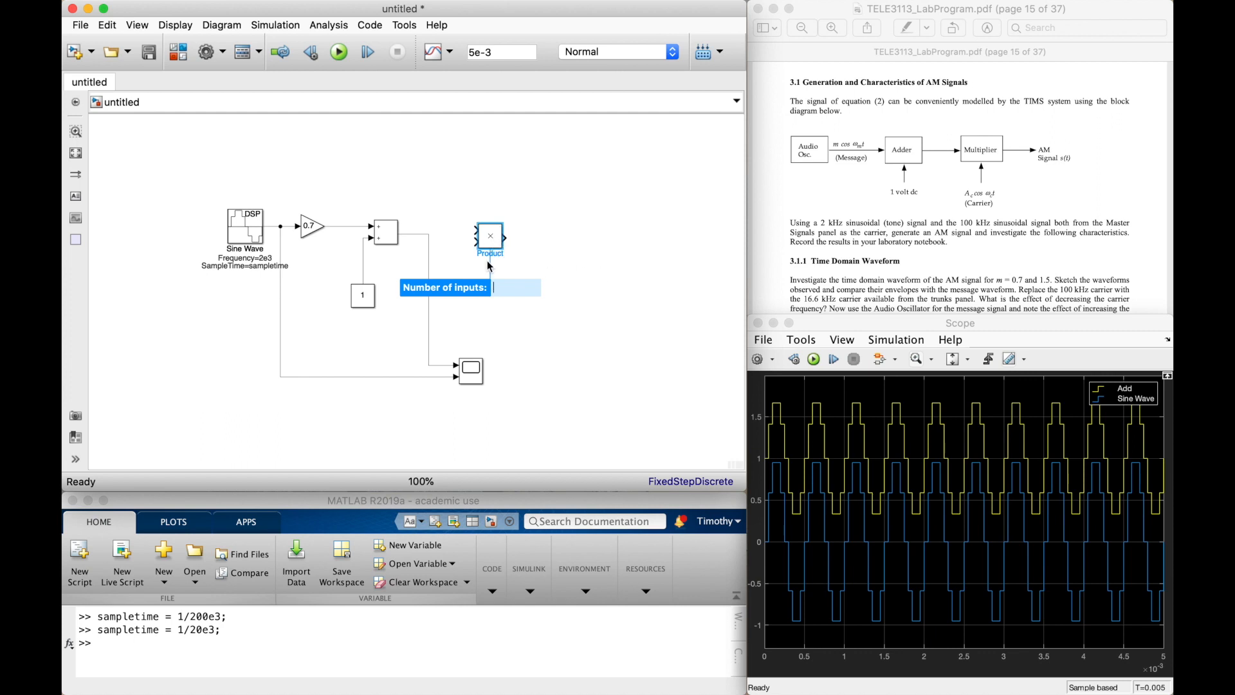
pyautogui.click(495, 203)
pyautogui.moveTo(487, 238); pyautogui.dragTo(488, 243)
# Step: Remove the line between the Add block and the Scope, and connect the Add output to the Product's first input
pyautogui.click(430, 265)
pyautogui.press('Delete')
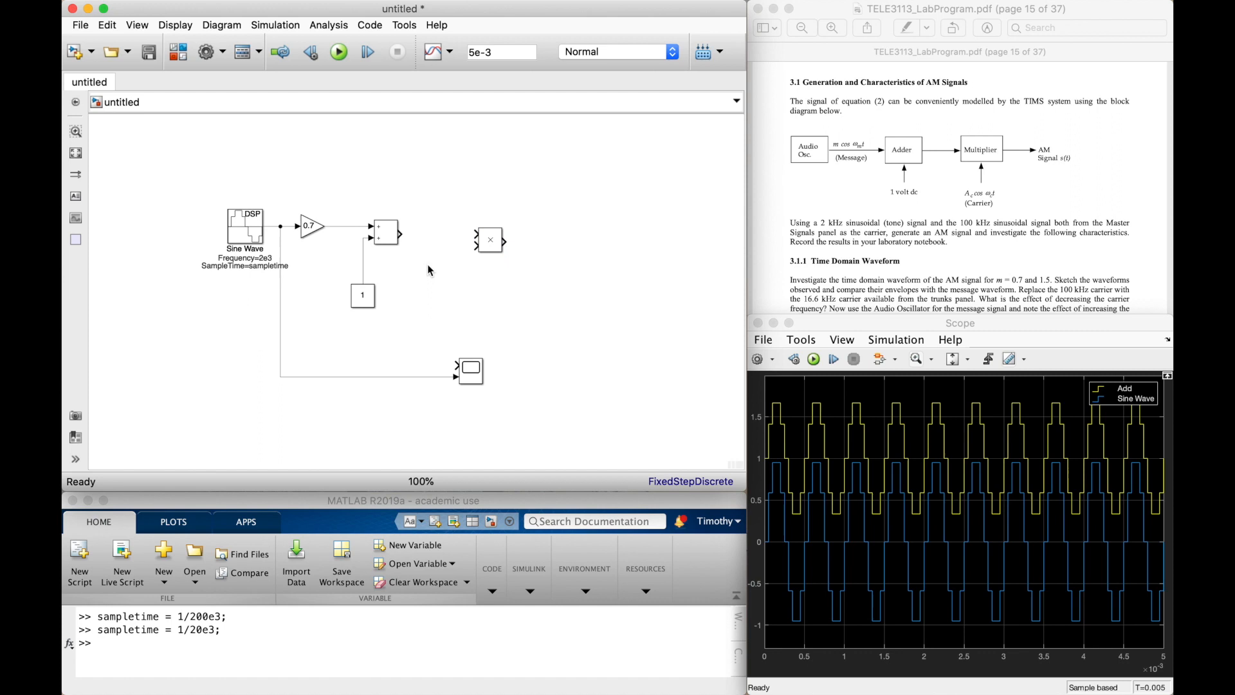
pyautogui.moveTo(402, 232); pyautogui.dragTo(477, 234)
# Step: Duplicate the Sine Wave block, rotate the copy so its output faces up, and place it below the Product block
pyautogui.moveTo(261, 290); pyautogui.dragTo(222, 183)
pyautogui.click(491, 319)
pyautogui.press('super+v')
pyautogui.moveTo(514, 342); pyautogui.dragTo(499, 316)
pyautogui.press('super+r')
pyautogui.press('super+r')
pyautogui.press('super+r')
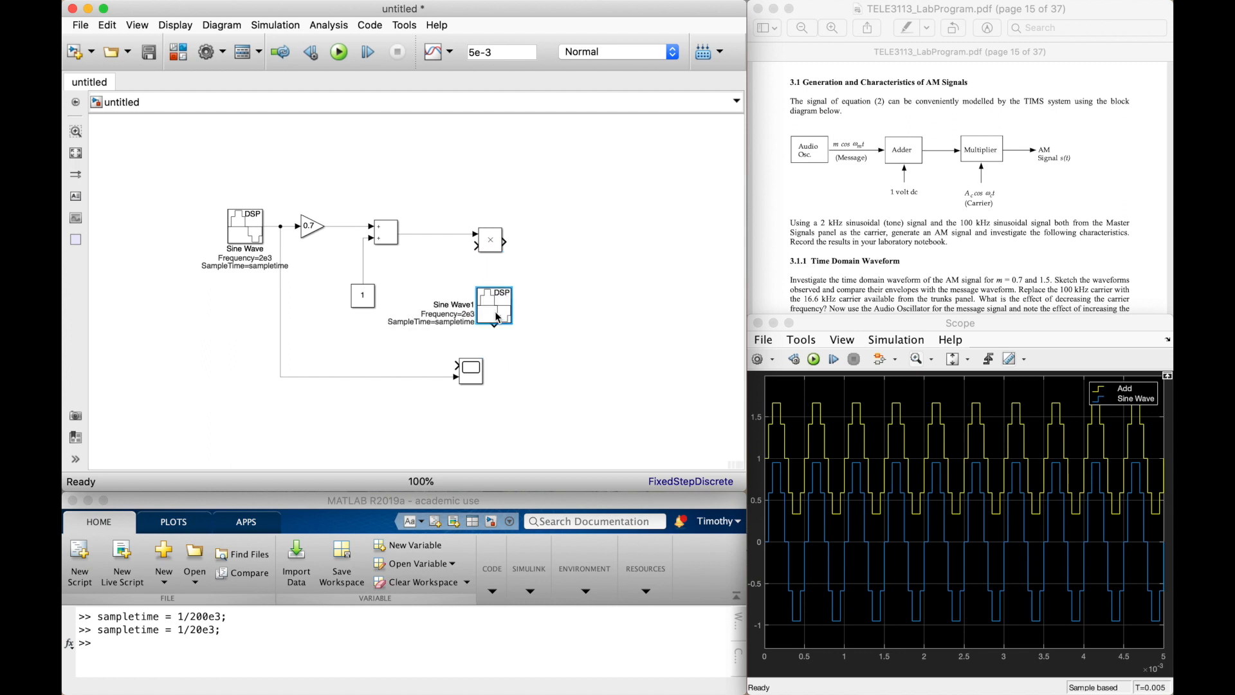
pyautogui.moveTo(499, 317); pyautogui.dragTo(423, 339)
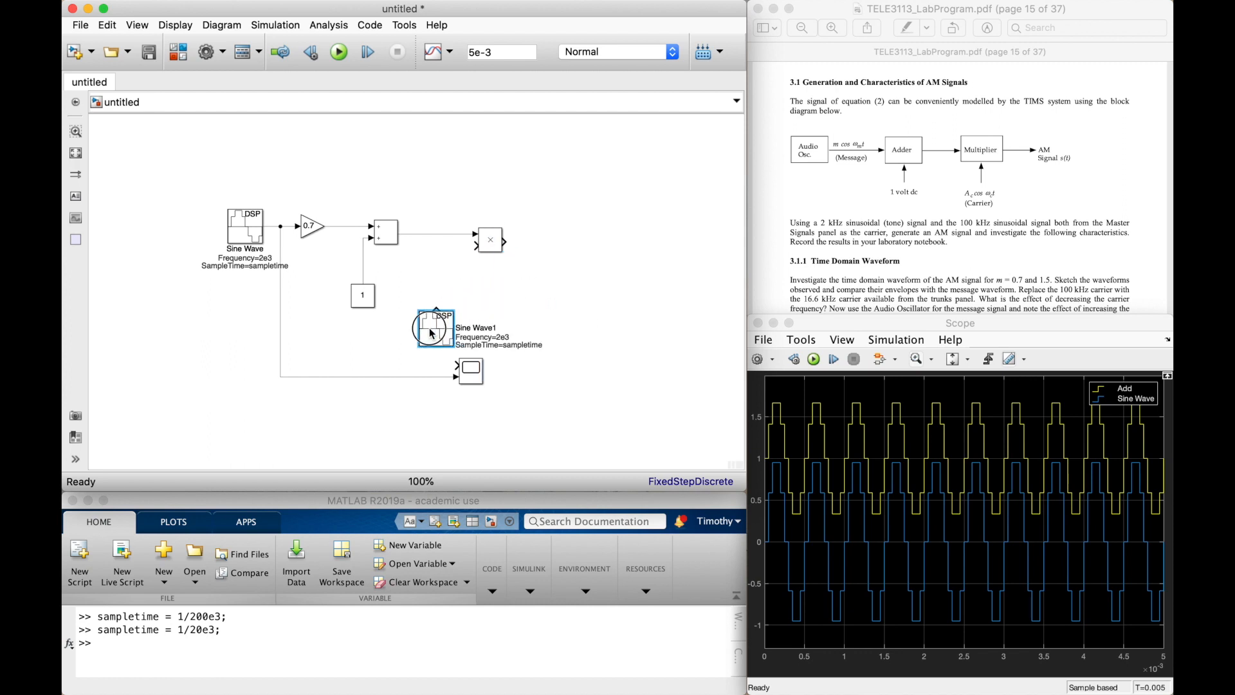
# Step: Insert an upward-facing Gain block with gain 1 and wire it between the copied Sine Wave and the Product's second input
pyautogui.doubleClick(443, 277)
pyautogui.write('muli')
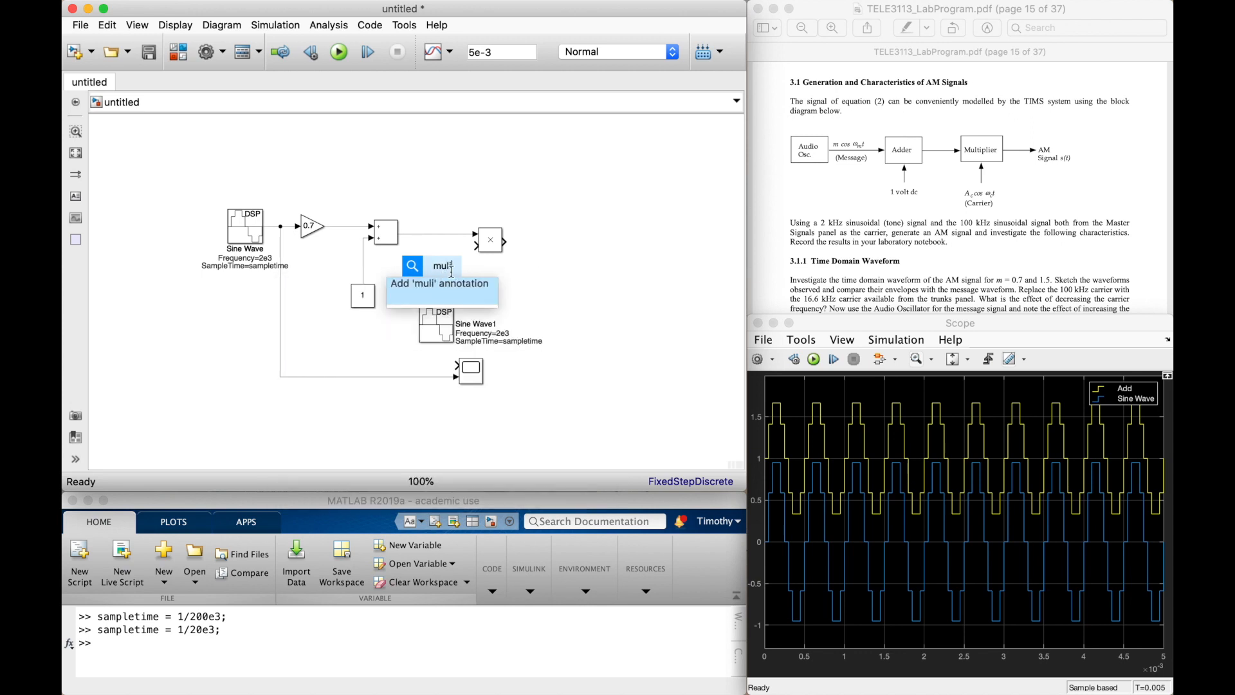
pyautogui.press('BackSpace')
pyautogui.write('t')
pyautogui.click(375, 296)
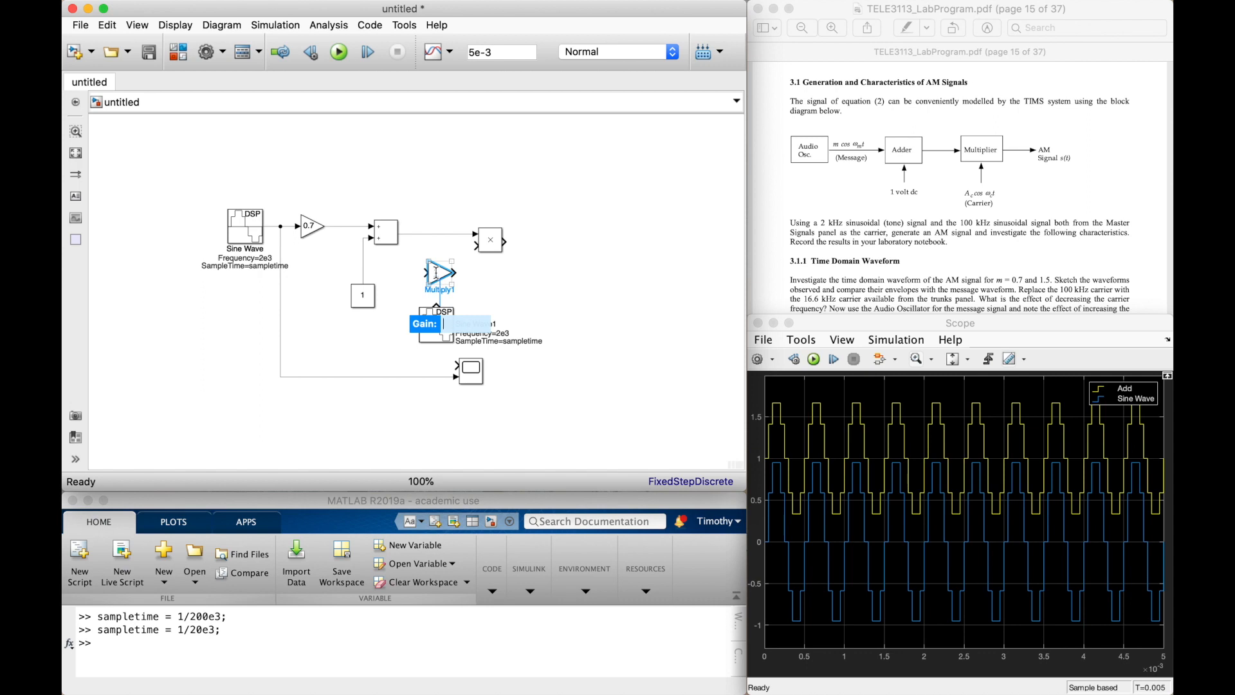
pyautogui.click(491, 270)
pyautogui.click(440, 272)
pyautogui.press('super+r')
pyautogui.press('super+r')
pyautogui.press('super+r')
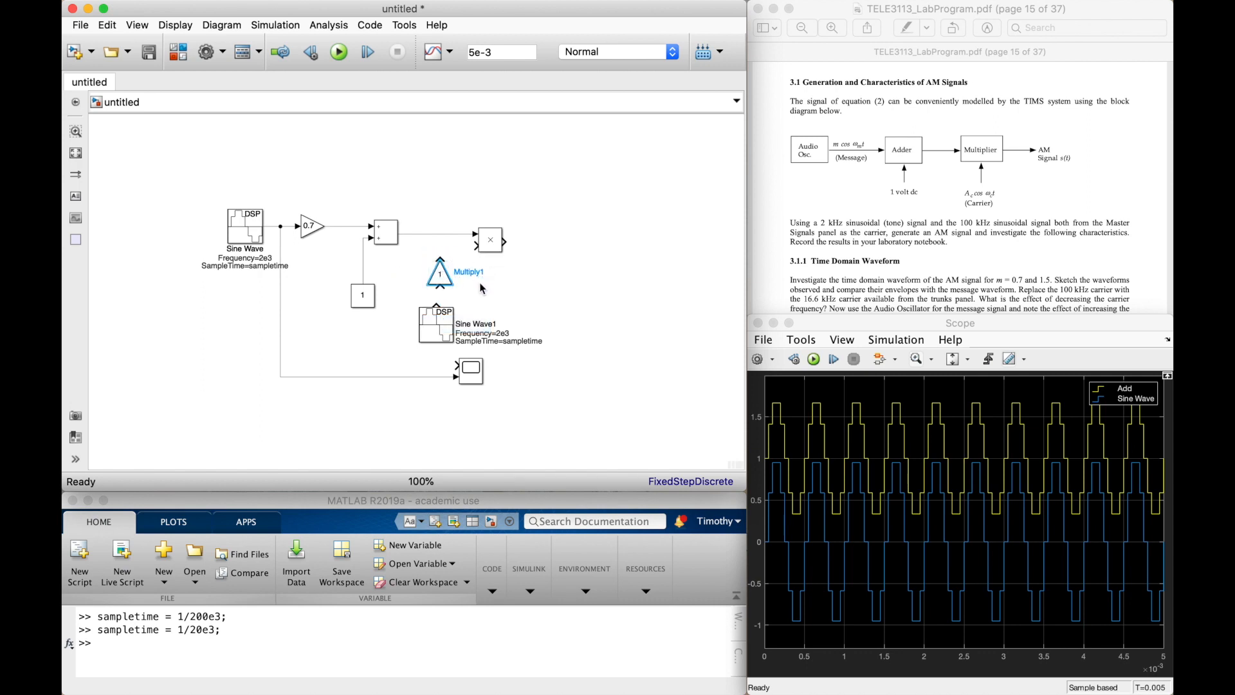
pyautogui.moveTo(440, 278); pyautogui.dragTo(478, 248)
pyautogui.click(437, 299)
# Step: Set the carrier Sine Wave block's frequency to 200e3 Hz
pyautogui.click(432, 320)
pyautogui.doubleClick(433, 321)
pyautogui.doubleClick(540, 236)
pyautogui.write('00e3')
pyautogui.click(627, 498)
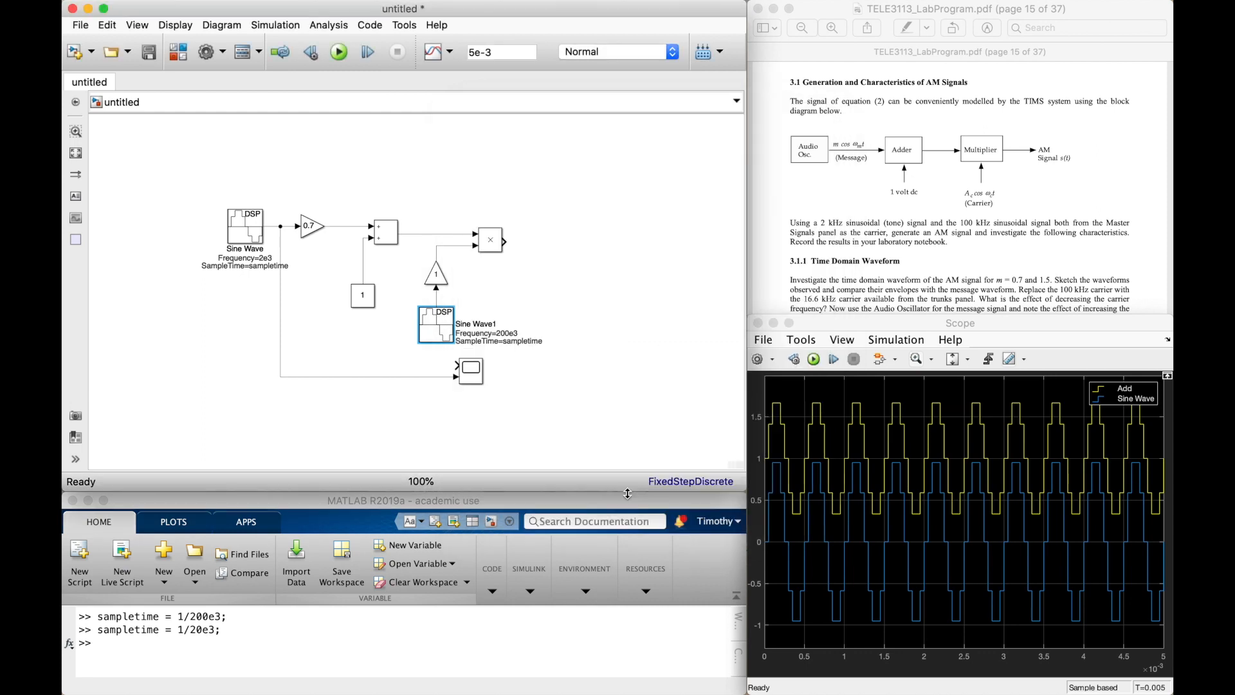
# Step: Connect the Product output to the Scope's first input, and run the simulation to plot it
pyautogui.moveTo(475, 373)
pyautogui.mouseDown()
pyautogui.moveTo(625, 373)
pyautogui.moveTo(515, 337)
pyautogui.moveTo(505, 240)
pyautogui.mouseUp()
pyautogui.click(339, 59)
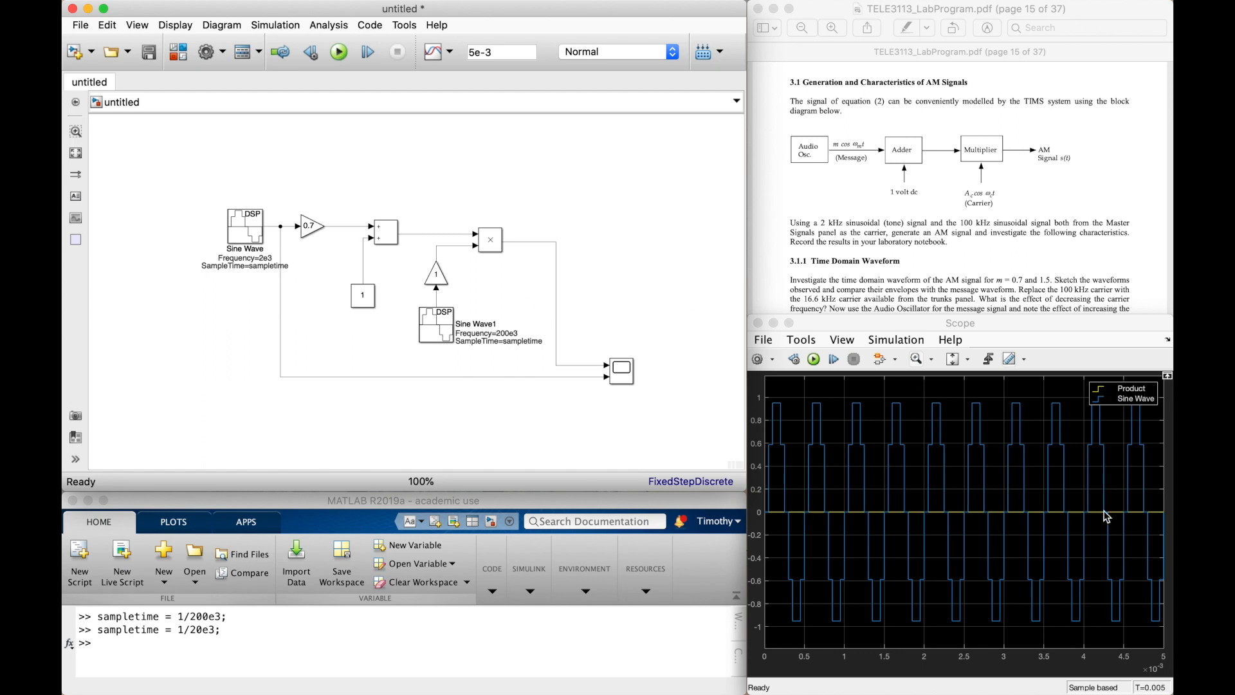
pyautogui.doubleClick(436, 326)
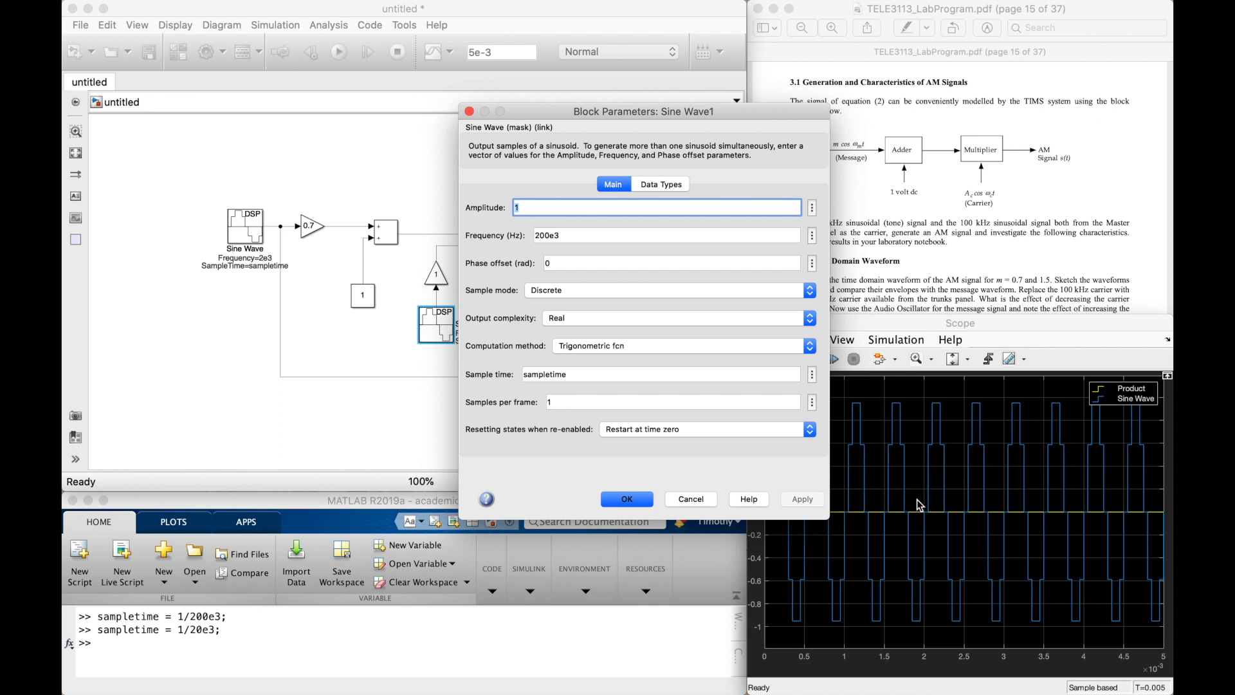
pyautogui.click(627, 500)
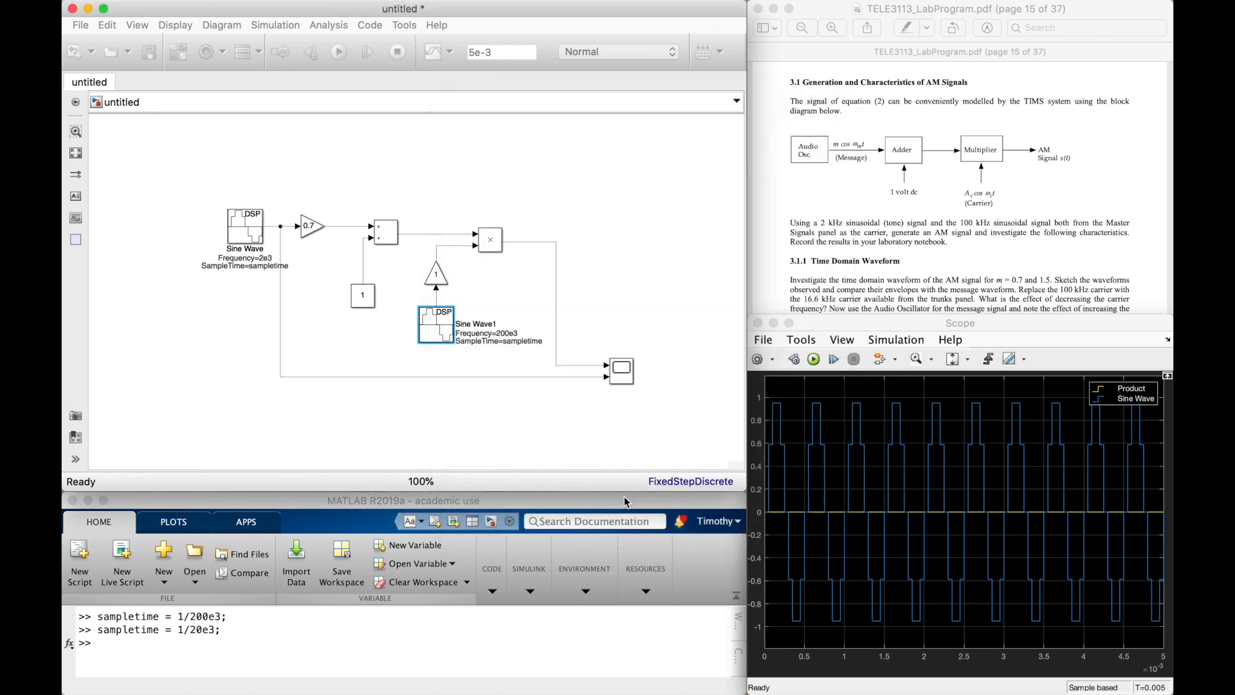
# Step: Recall the last sampletime command in the MATLAB Command Window and edit it to sampletime = 1/2e6; without running it
pyautogui.click(318, 643)
pyautogui.press('Up')
pyautogui.press('Left')
pyautogui.press('Left')
pyautogui.press('Left')
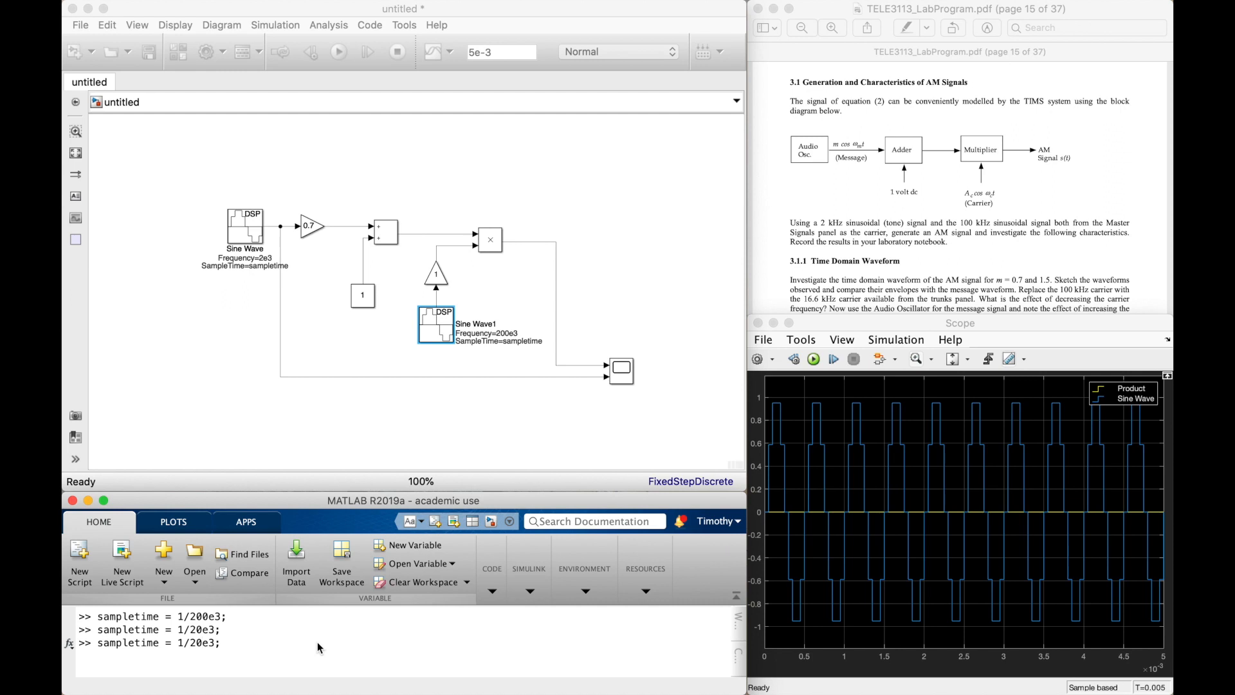
pyautogui.press('Delete')
pyautogui.write('6')
pyautogui.press('Left')
pyautogui.press('Left')
pyautogui.press('BackSpace')
# Step: Set the carrier Sine Wave block's frequency to 100e3 Hz
pyautogui.click(442, 326)
pyautogui.doubleClick(442, 327)
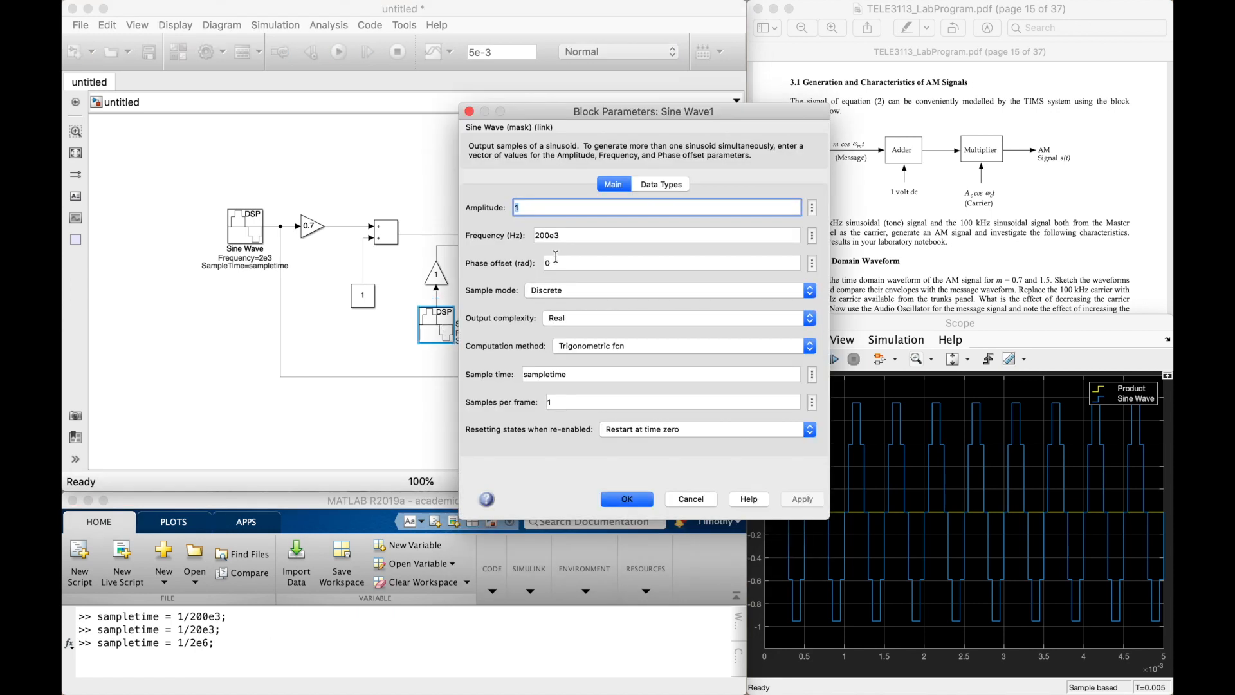
pyautogui.click(540, 235)
pyautogui.press('BackSpace')
pyautogui.write('1')
pyautogui.click(621, 502)
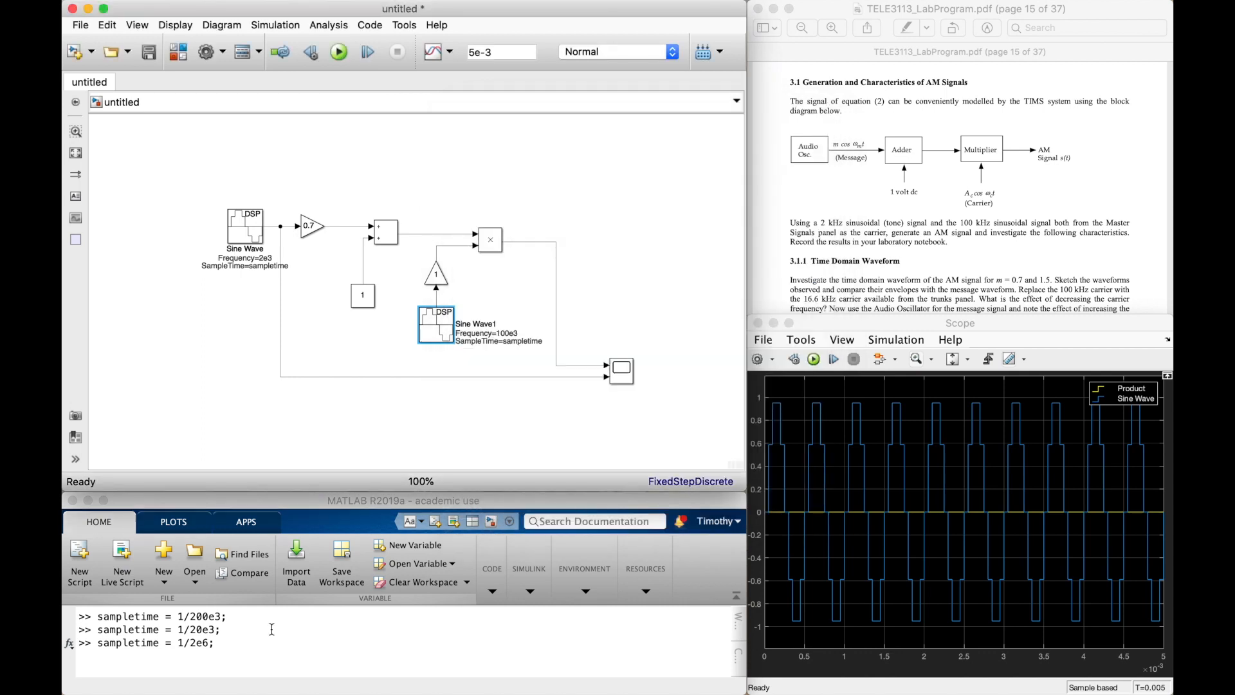
# Step: Change the pending command to sampletime = 1/1e6; and execute it, returning to the model
pyautogui.click(199, 643)
pyautogui.press('Return')
pyautogui.click(447, 384)
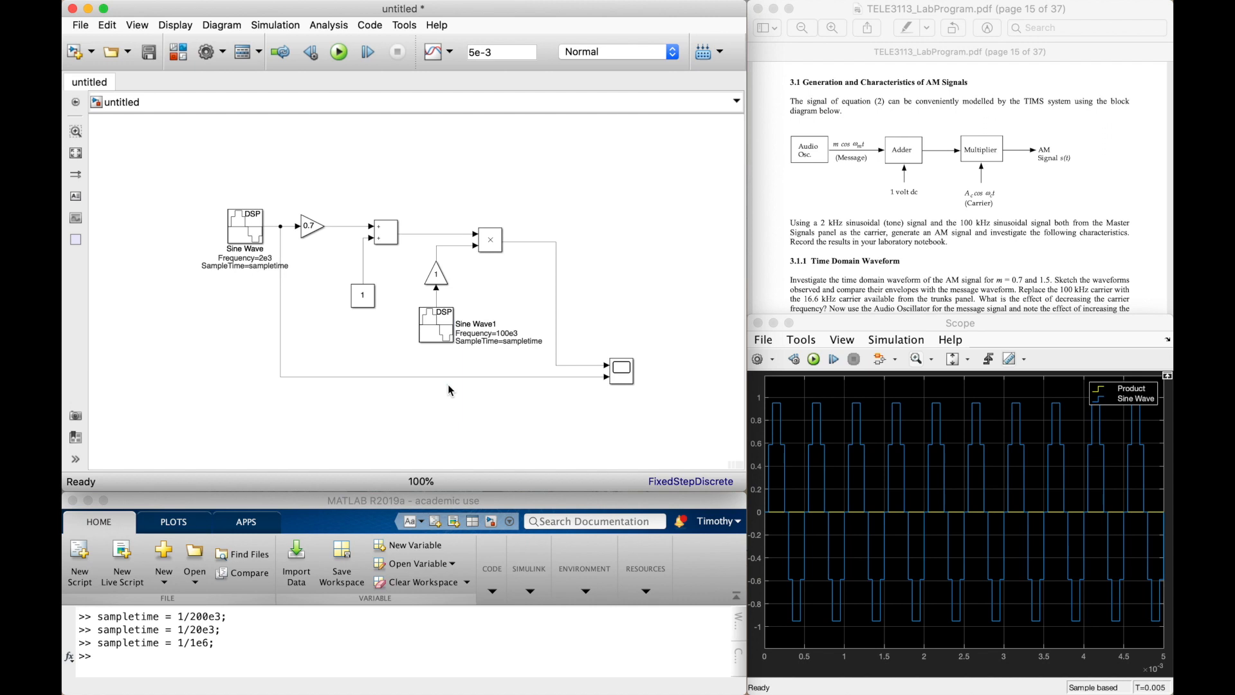
# Step: Rerun the simulation and zoom the Scope in on about the first 0.4 ms of the AM waveform
pyautogui.click(892, 375)
pyautogui.click(814, 359)
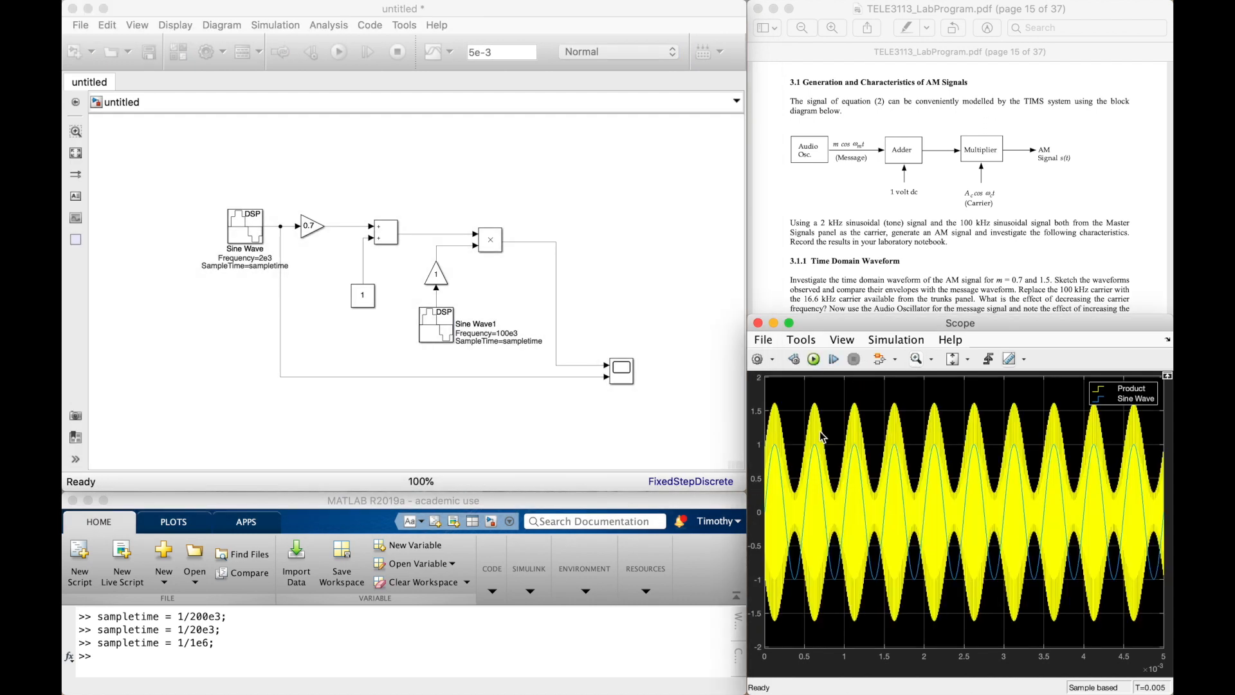
pyautogui.click(917, 361)
pyautogui.moveTo(796, 393); pyautogui.dragTo(690, 683)
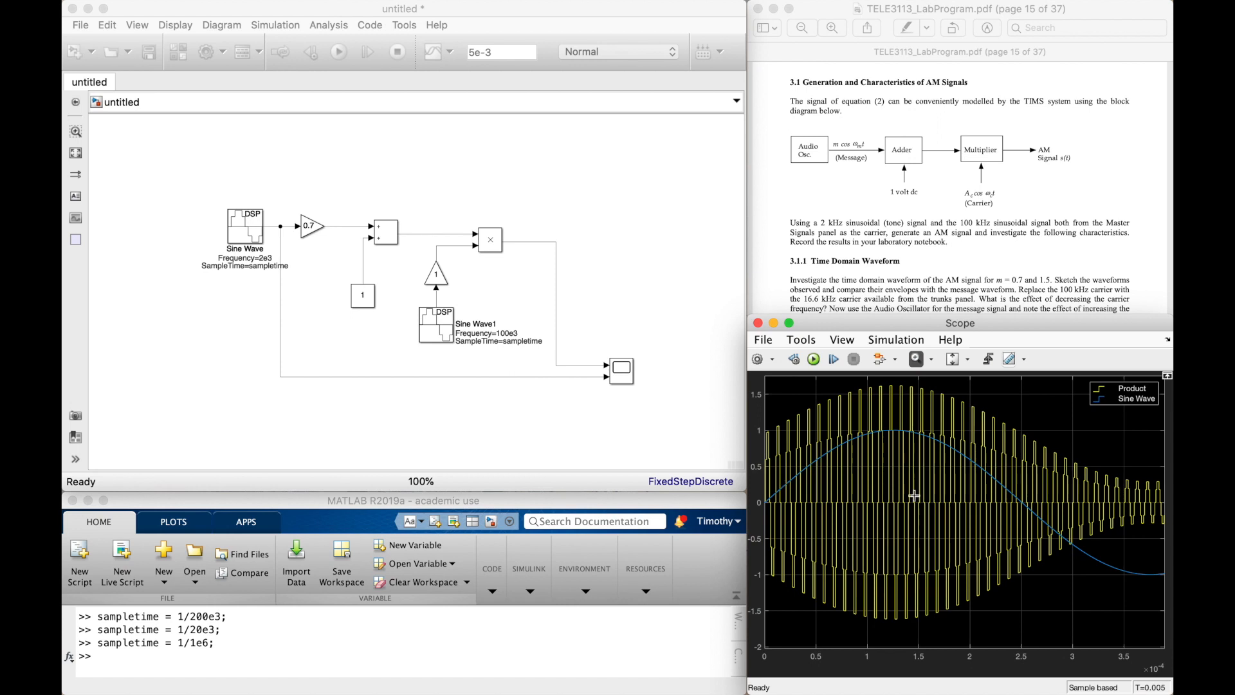
# Step: Replace the Sine Wave connection to the Scope's second input with one from the Add output, and rerun the simulation
pyautogui.click(279, 293)
pyautogui.click(280, 292)
pyautogui.press('Delete')
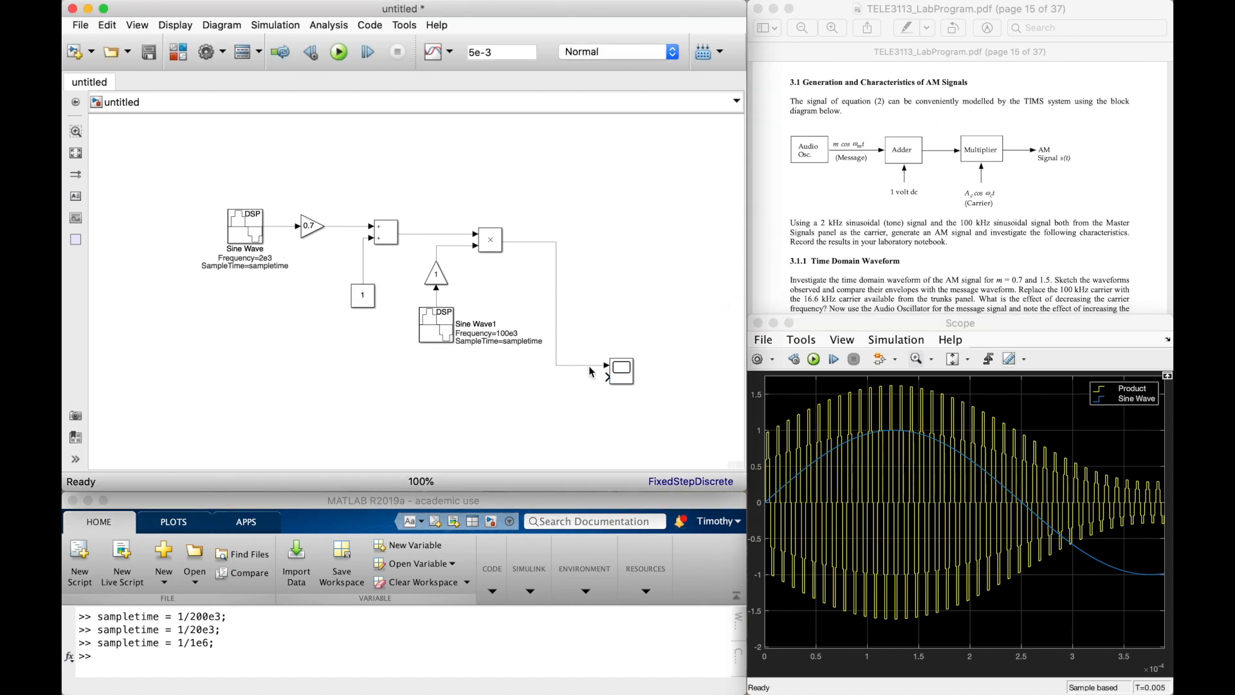
pyautogui.moveTo(607, 377); pyautogui.dragTo(405, 234)
pyautogui.click(813, 359)
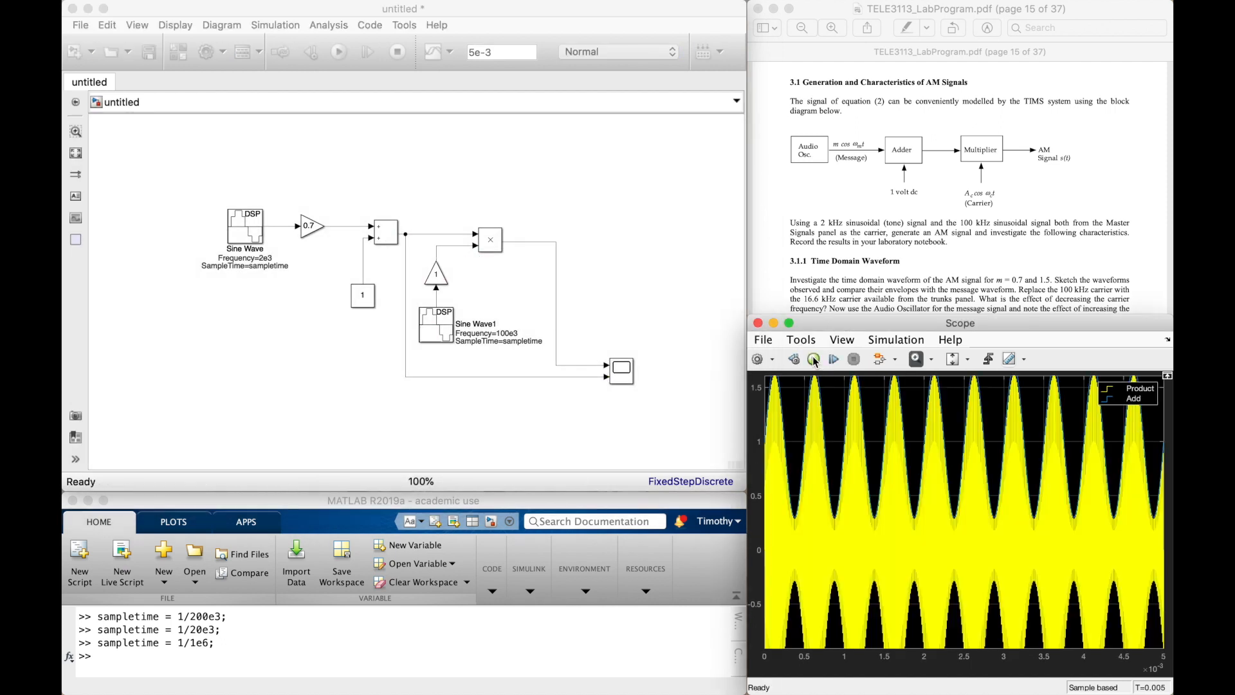
# Step: Scale the Scope's axes to fit the signals and zoom in on about the first 0.45 ms to compare the envelope
pyautogui.click(968, 359)
pyautogui.click(955, 404)
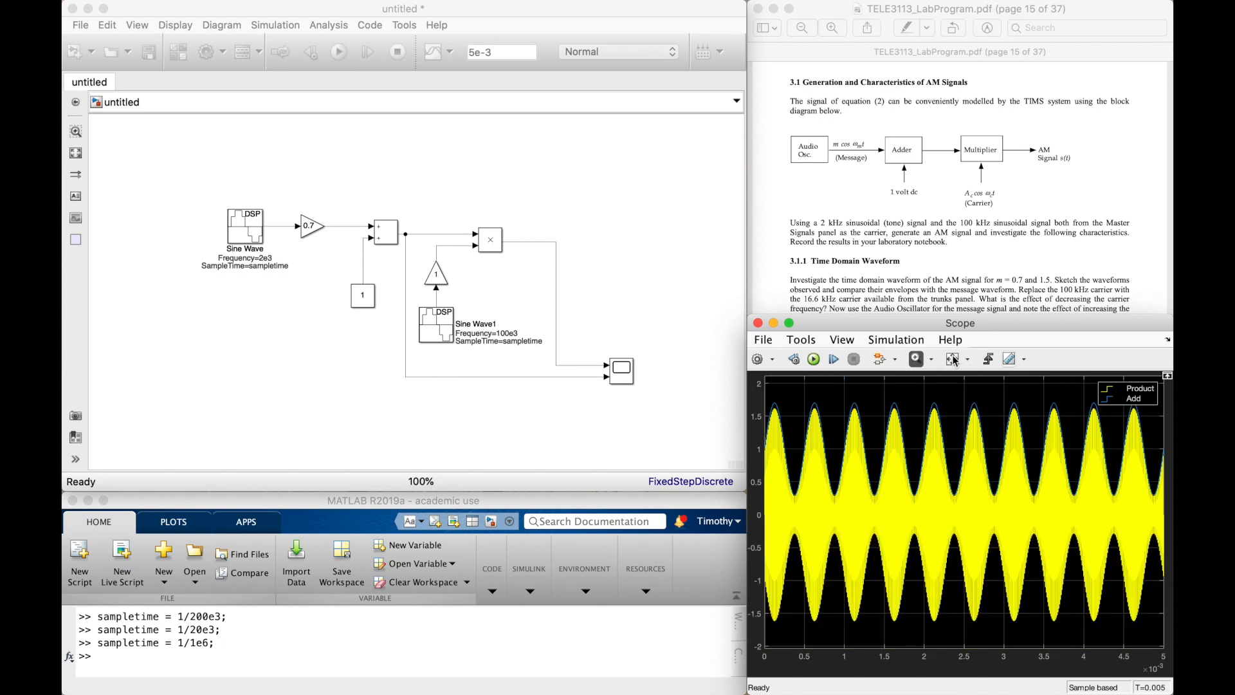
pyautogui.moveTo(800, 391); pyautogui.dragTo(684, 673)
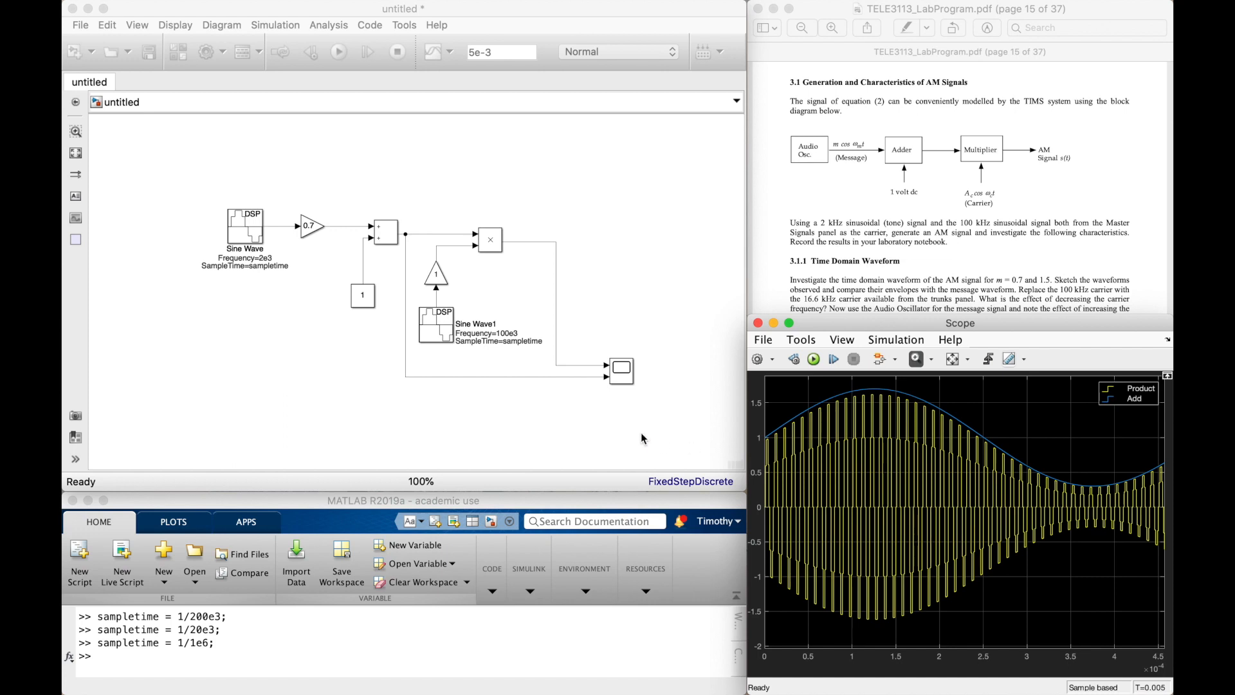
# Step: Check the AM signal section of the lab PDF and bring the Scope back to the front
pyautogui.click(840, 270)
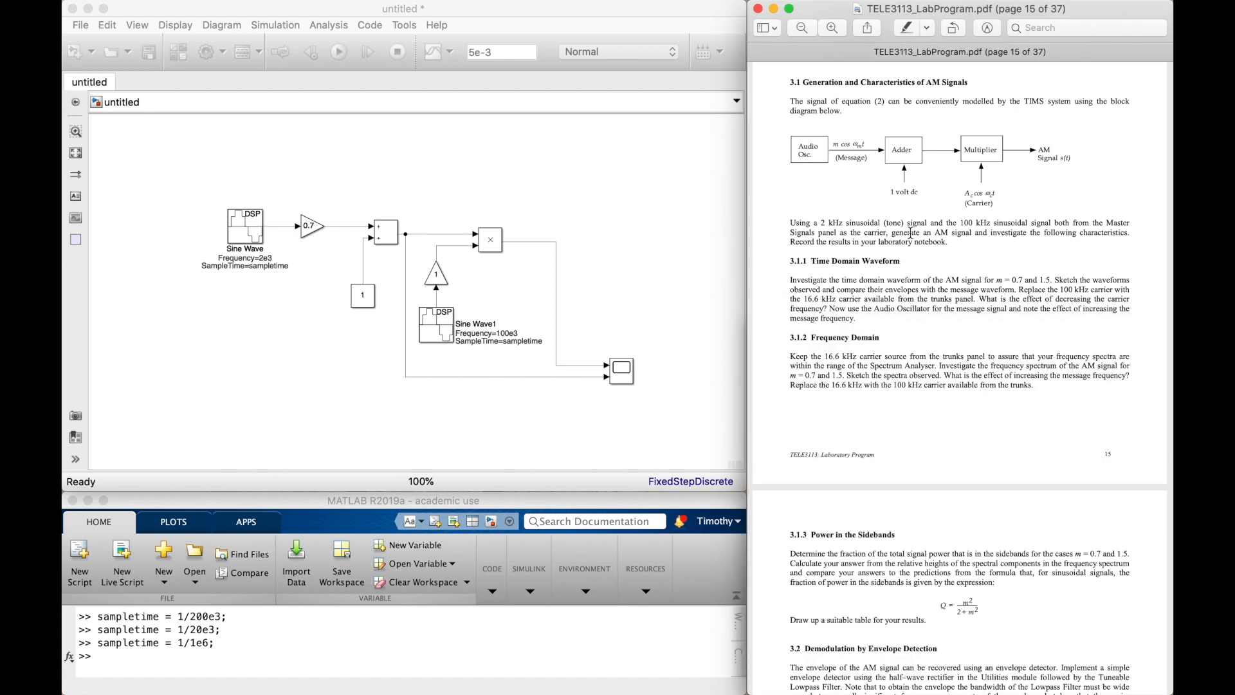
pyautogui.doubleClick(623, 370)
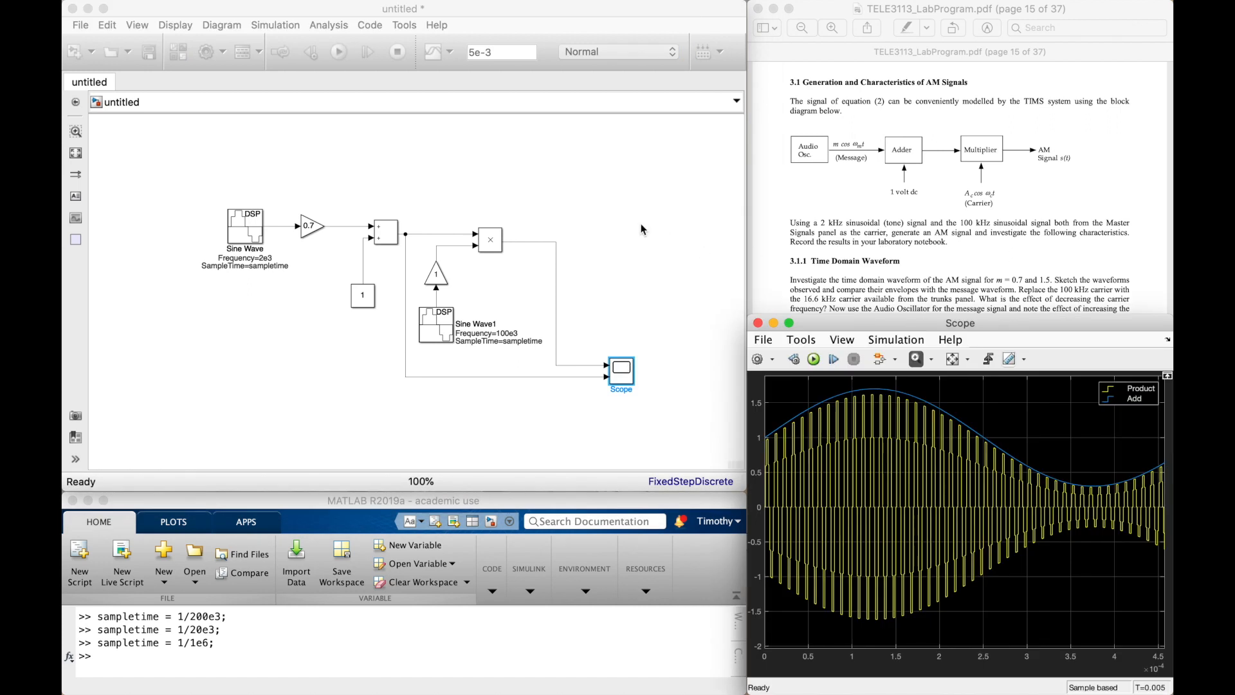
pyautogui.click(579, 233)
# Step: Try extending the Add block's list of signs to ++-+ for additional inputs
pyautogui.click(384, 235)
pyautogui.doubleClick(383, 236)
pyautogui.doubleClick(444, 231)
pyautogui.write('|')
pyautogui.click(572, 419)
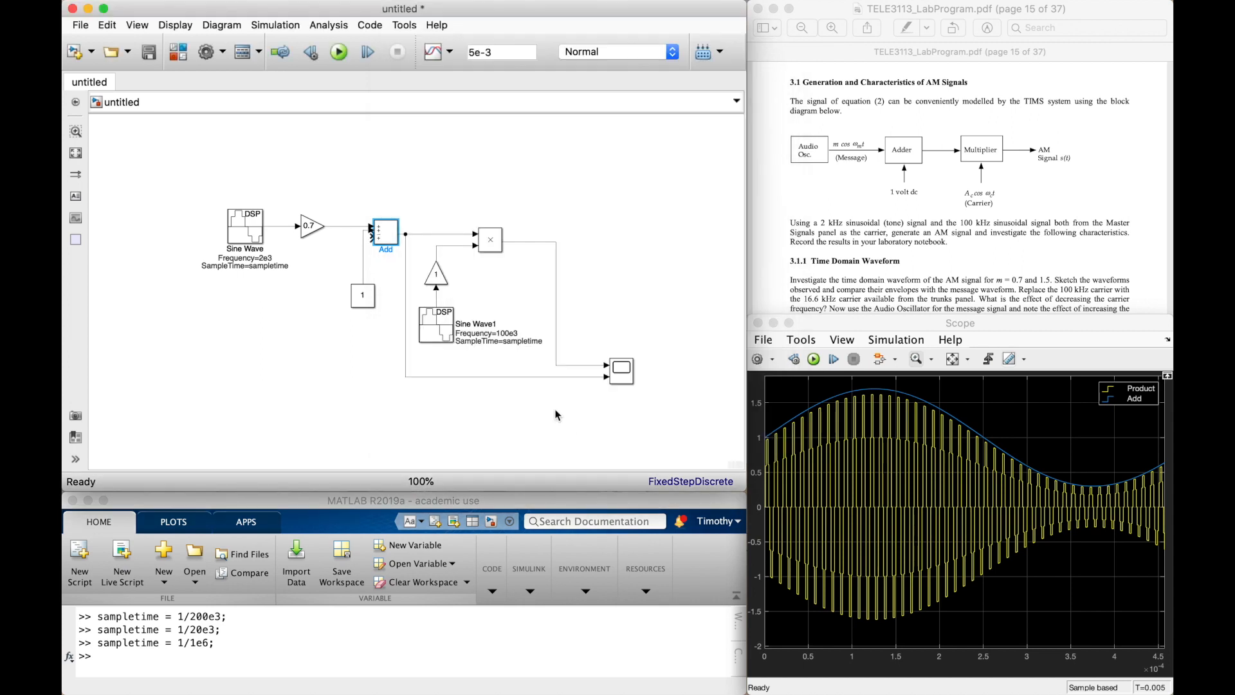
# Step: Restore the Add block's list of signs to ++
pyautogui.doubleClick(379, 235)
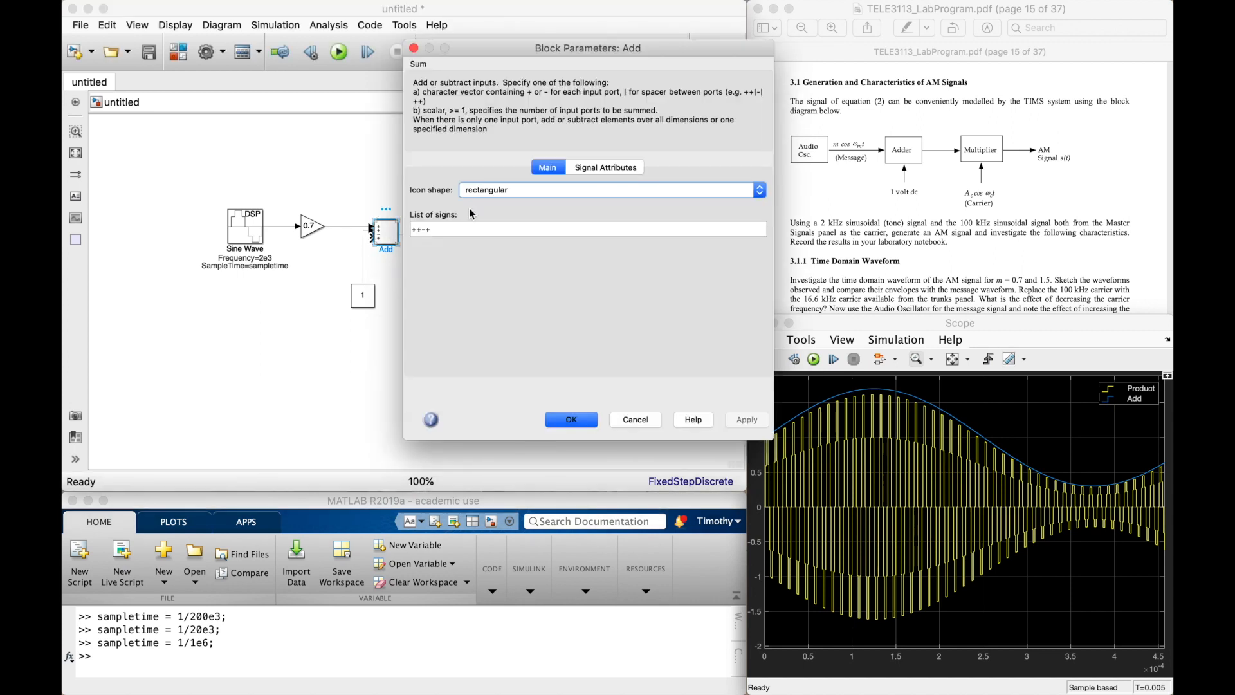
pyautogui.click(454, 227)
pyautogui.press('BackSpace')
pyautogui.press('BackSpace')
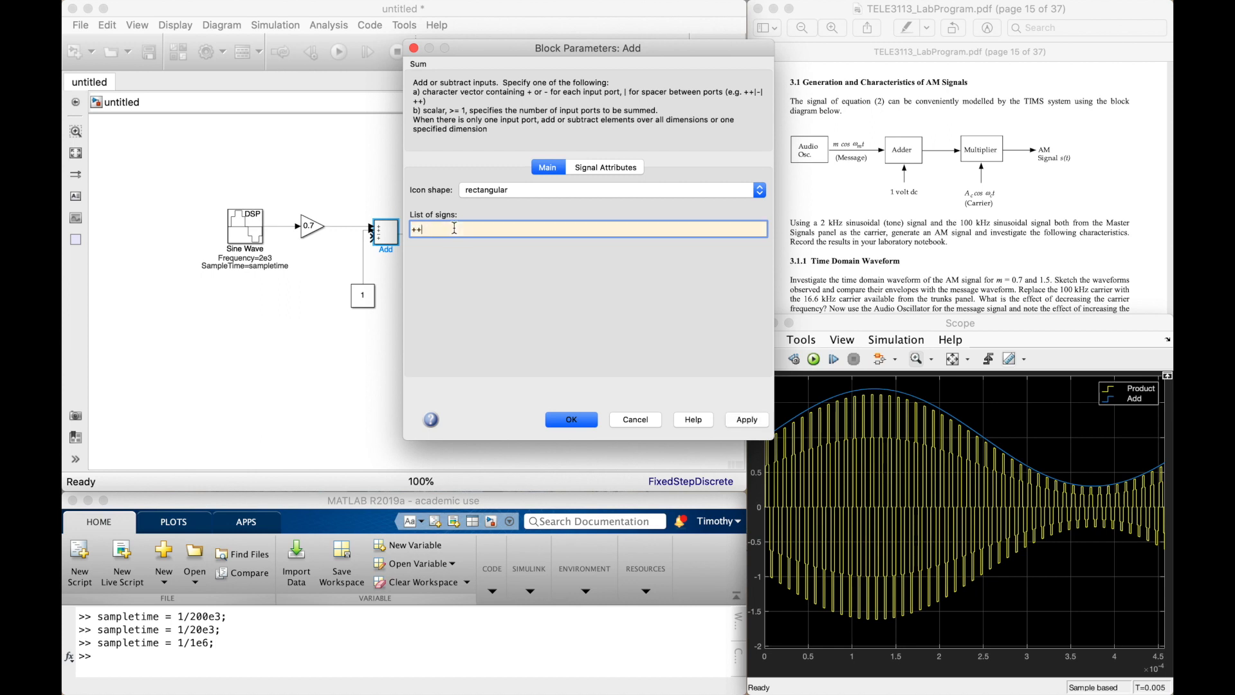
pyautogui.click(571, 420)
pyautogui.click(544, 203)
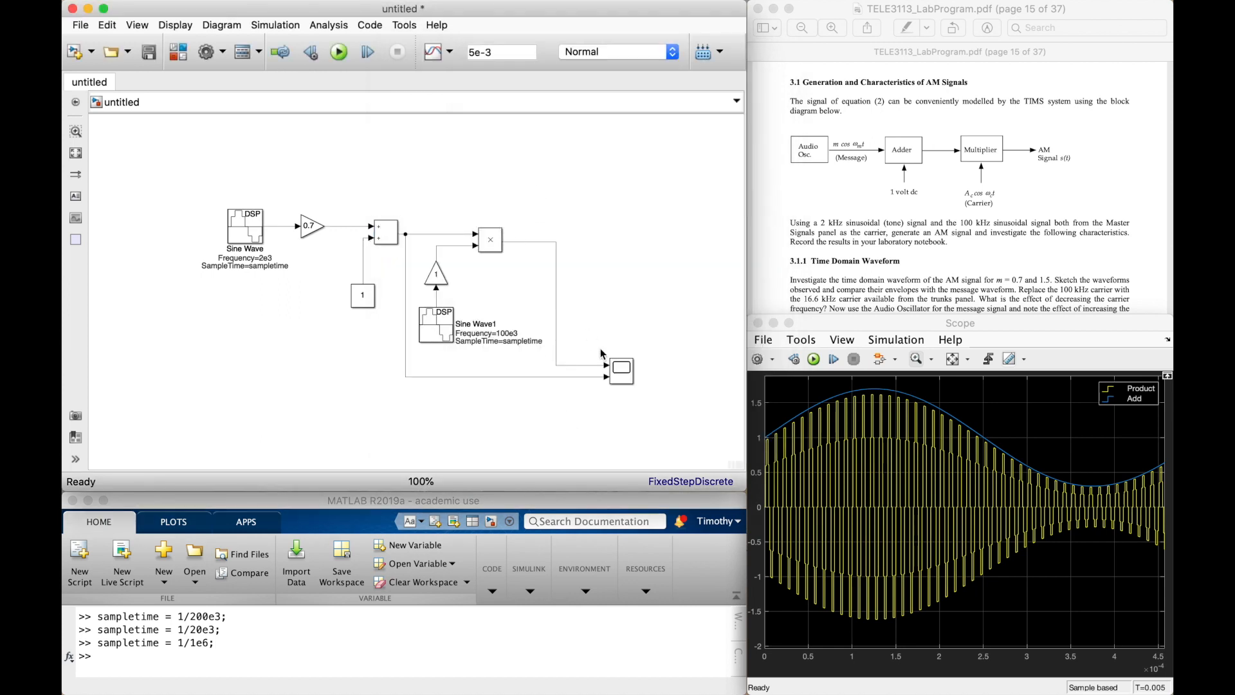
pyautogui.click(622, 371)
pyautogui.moveTo(634, 358)
pyautogui.mouseDown()
pyautogui.moveTo(747, 287)
pyautogui.moveTo(620, 353)
pyautogui.mouseUp()
pyautogui.press('super+z')
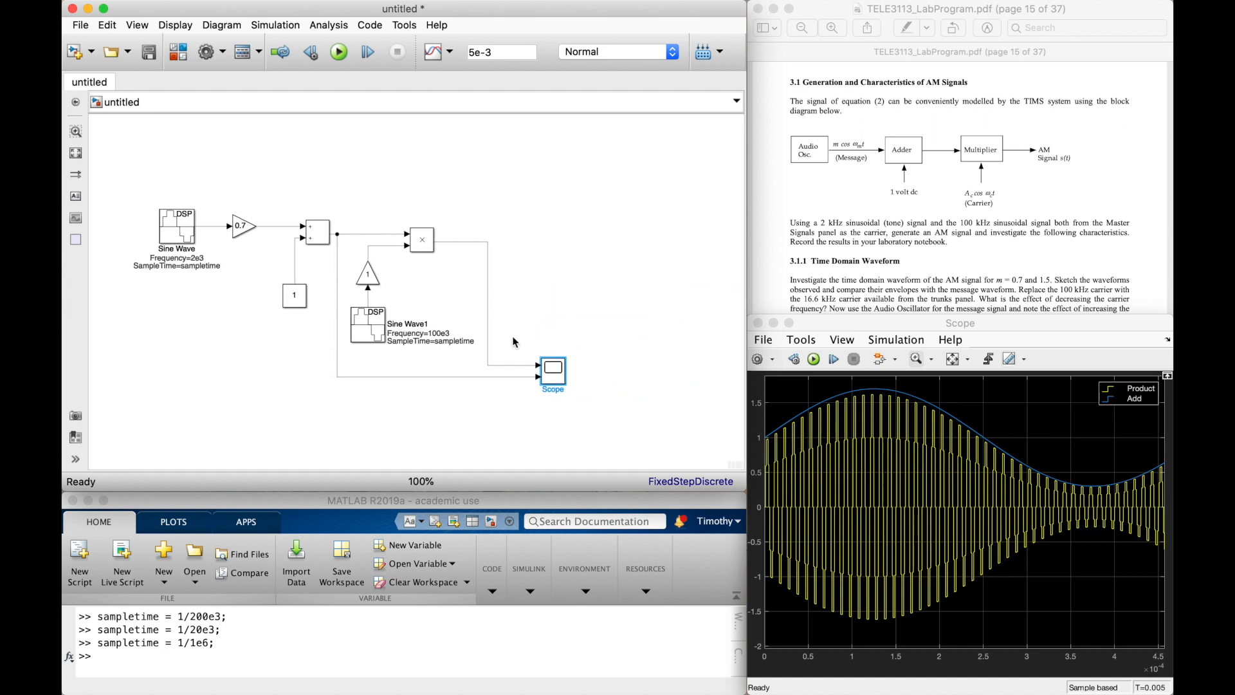
# Step: Try giving the Product block 5 inputs and stretch it taller to space out its ports
pyautogui.doubleClick(422, 242)
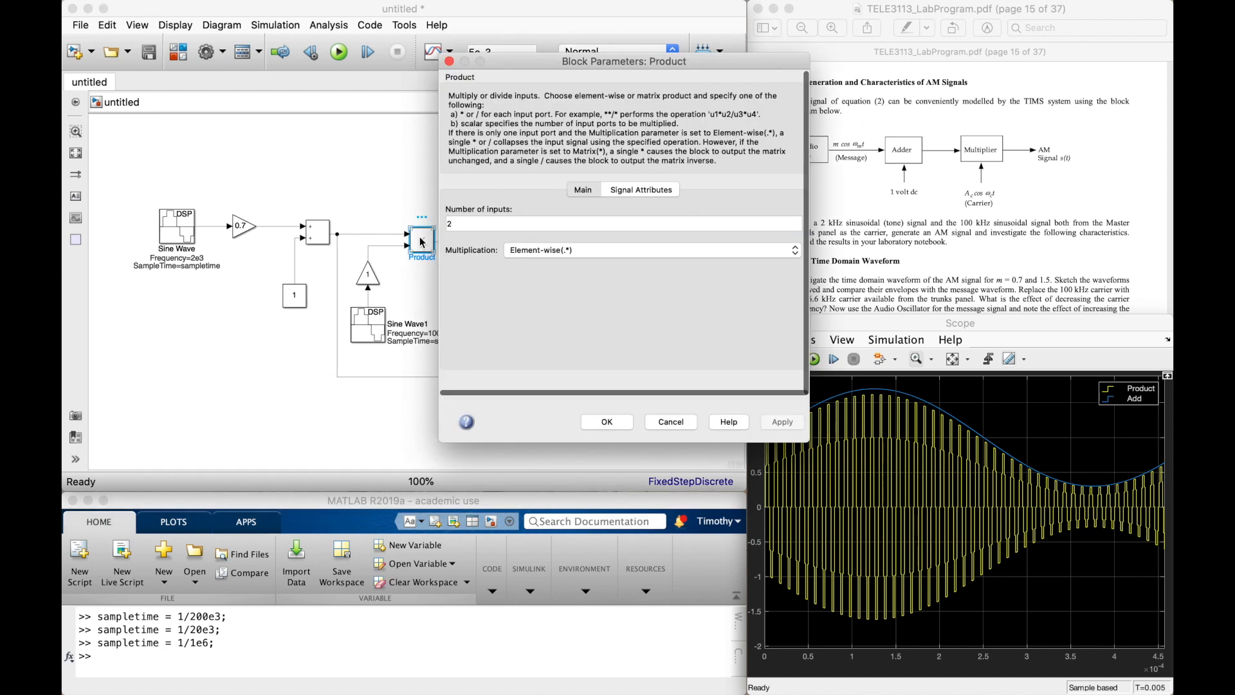
pyautogui.write('5')
pyautogui.click(607, 422)
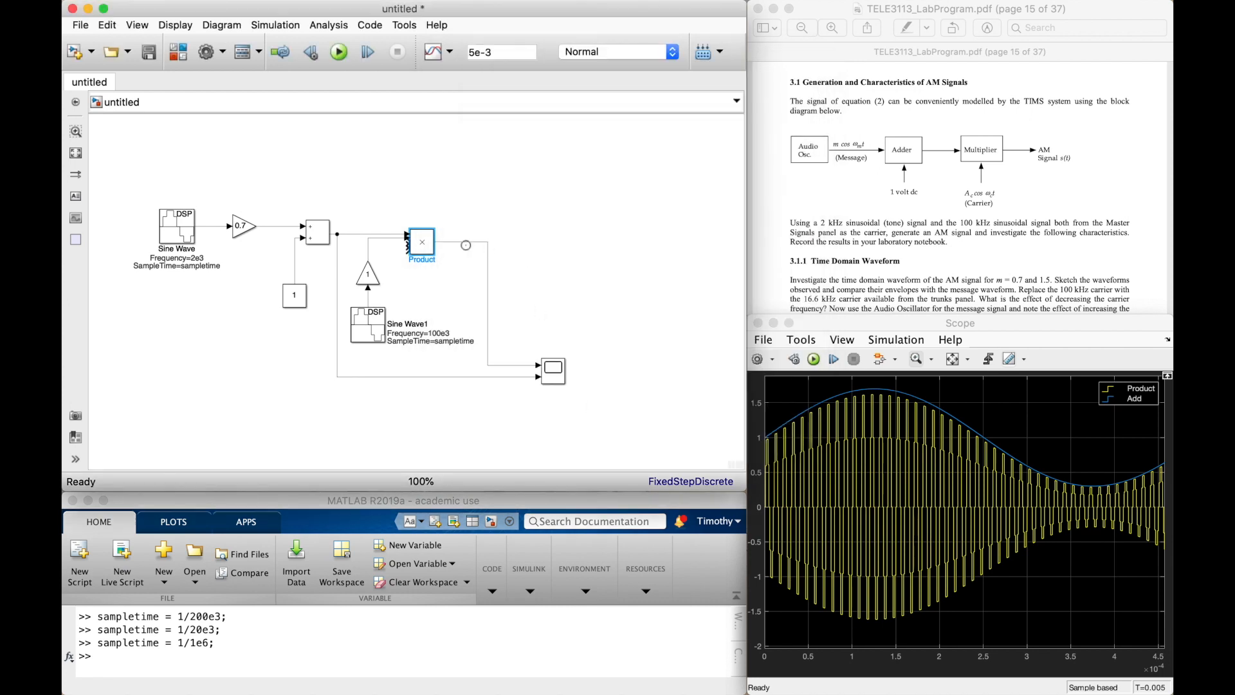
pyautogui.moveTo(431, 252); pyautogui.dragTo(438, 331)
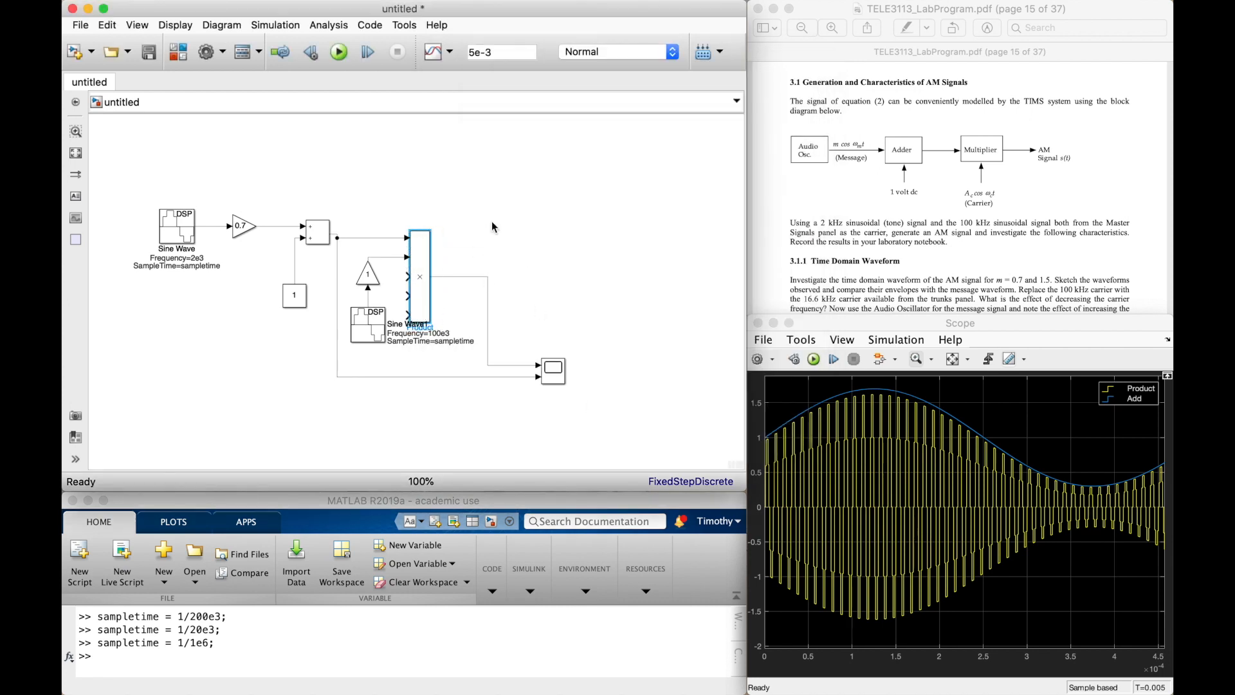
# Step: Undo the Product block's resize and input-count change, and bring the lab PDF to the front
pyautogui.press('super+z')
pyautogui.press('super+z')
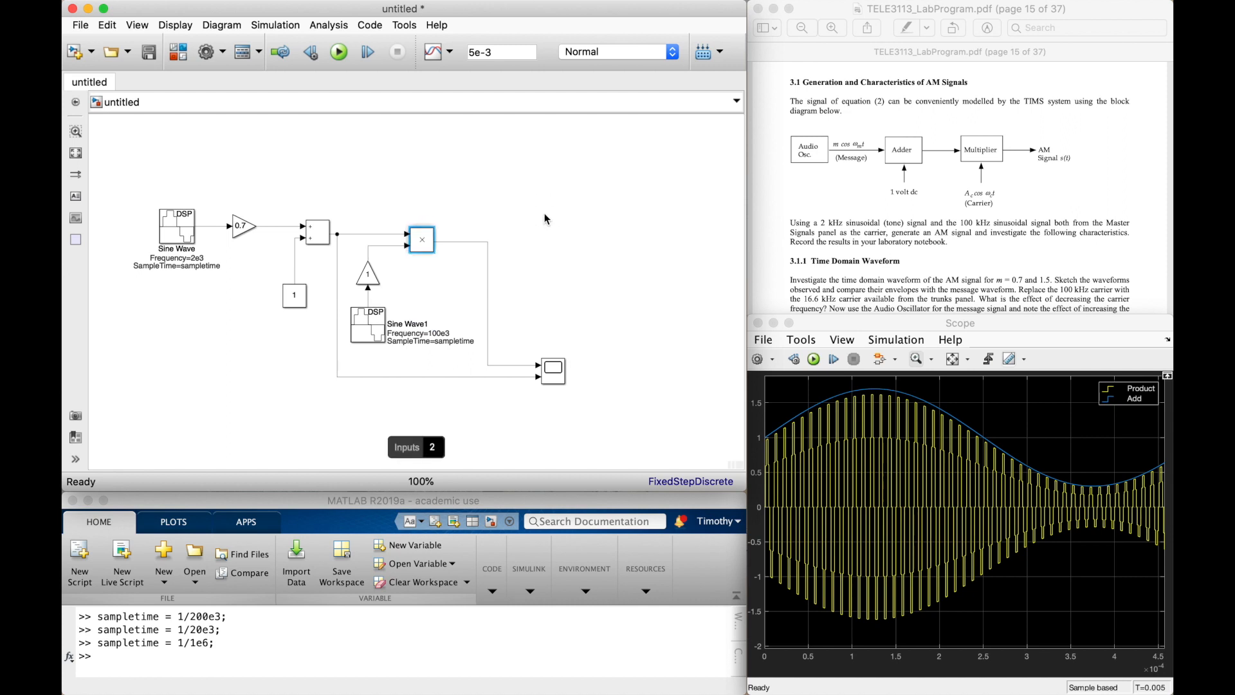
pyautogui.click(865, 206)
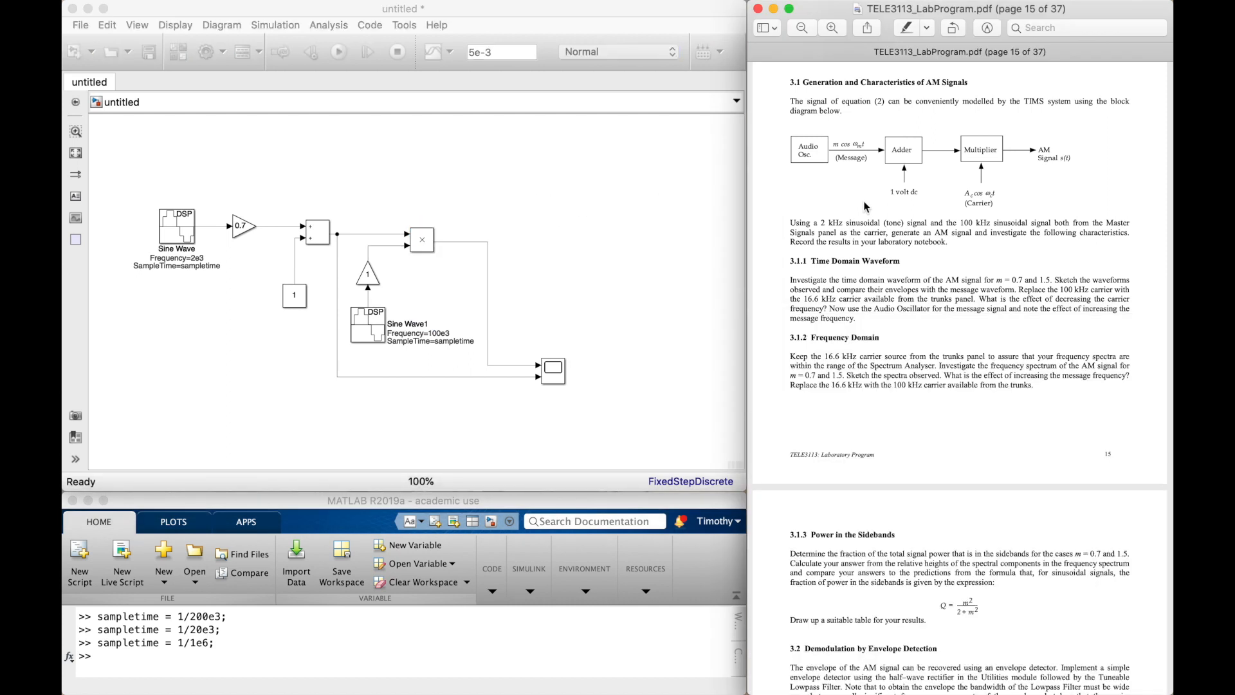
# Step: Read section 3.2, Demodulation by Envelope Detection, in the lab PDF
pyautogui.scroll(-10, 865, 206)
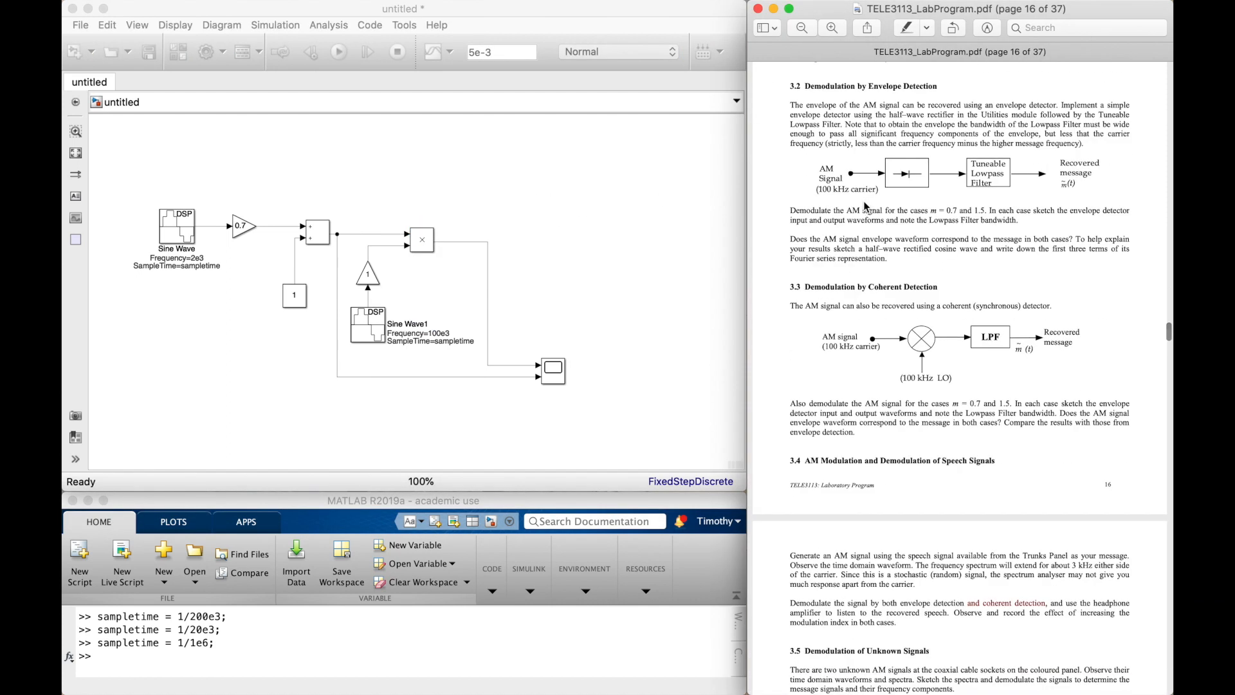
pyautogui.scroll(-1, 864, 206)
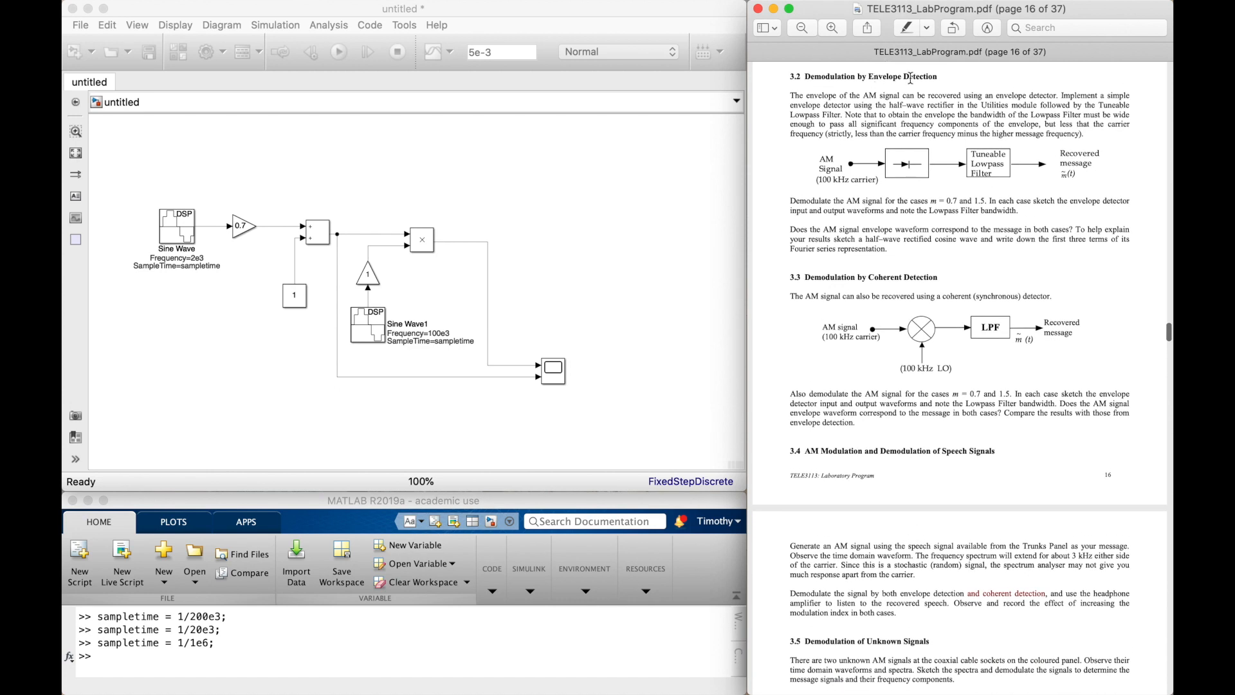
pyautogui.click(588, 264)
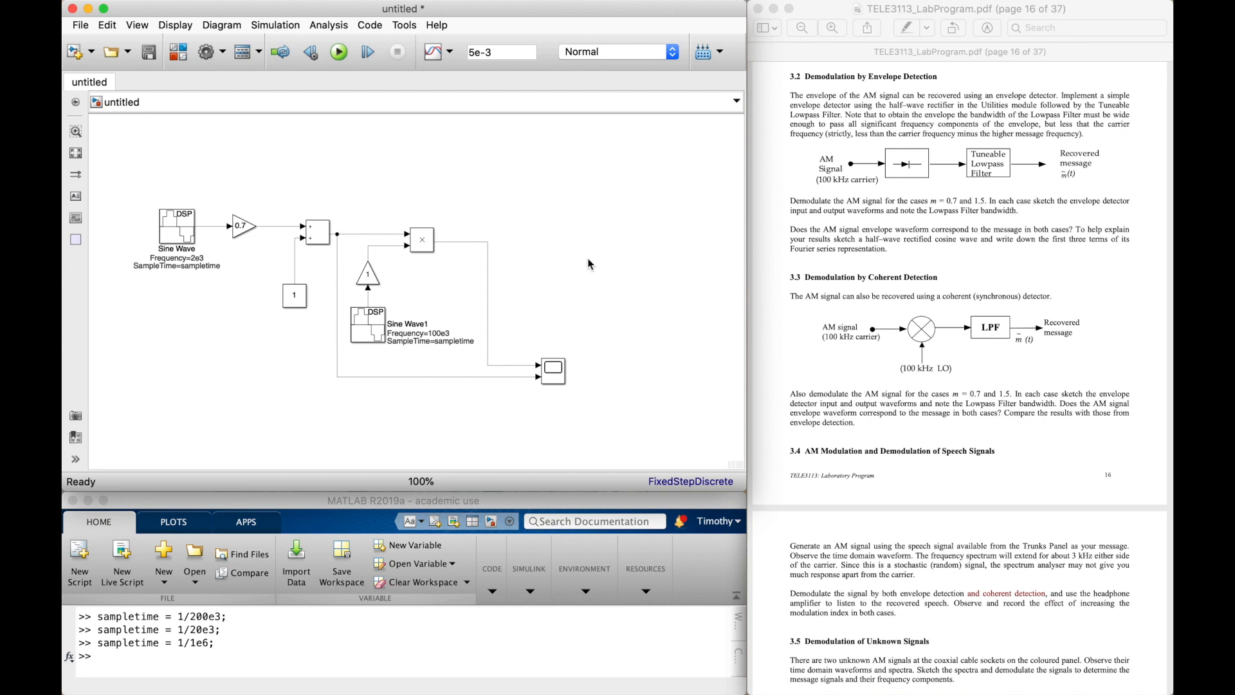
pyautogui.press('space')
pyautogui.scroll(-5, 617, 293)
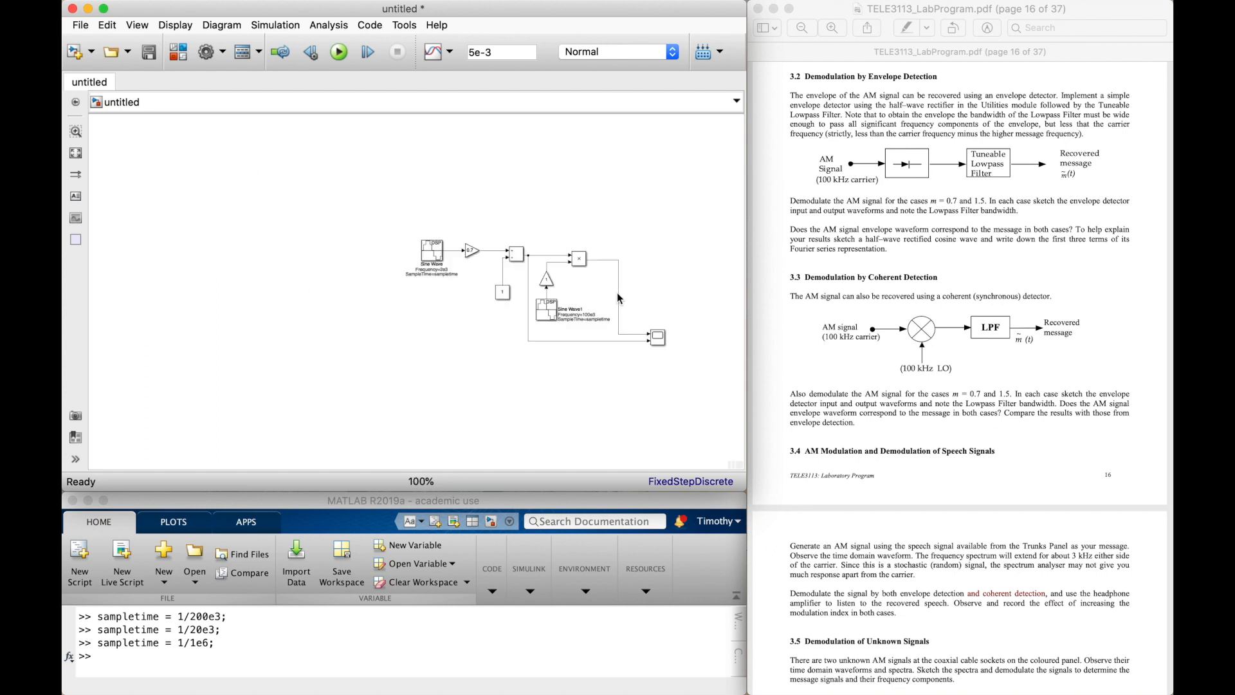
pyautogui.scroll(2, 617, 293)
pyautogui.doubleClick(602, 281)
pyautogui.moveTo(602, 282); pyautogui.dragTo(536, 203)
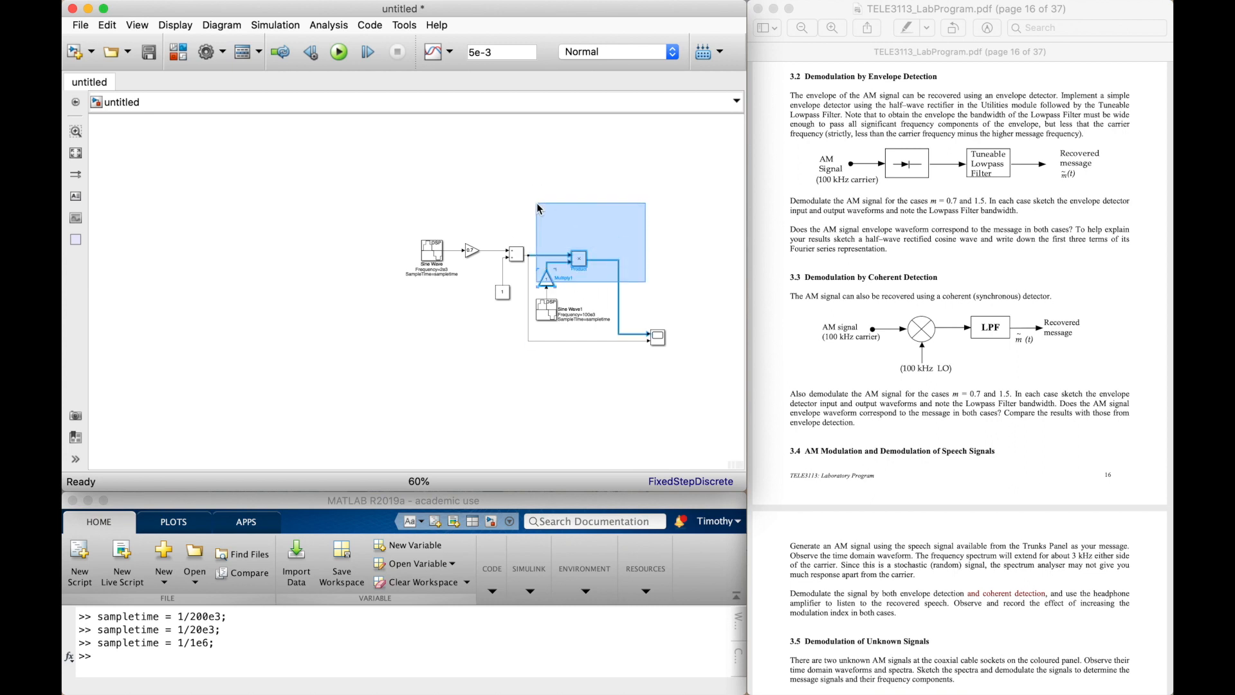
pyautogui.click(597, 204)
pyautogui.scroll(4, 731, 253)
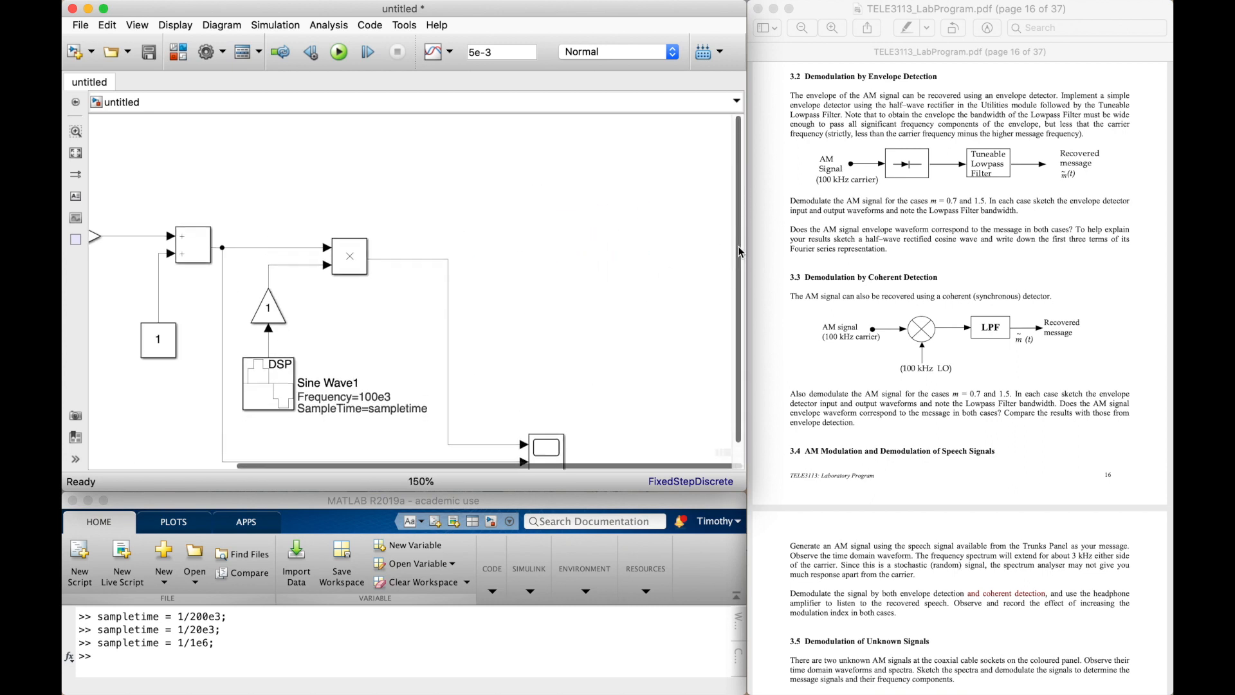
pyautogui.scroll(-5, 633, 287)
pyautogui.scroll(1, 633, 287)
pyautogui.scroll(3, 633, 287)
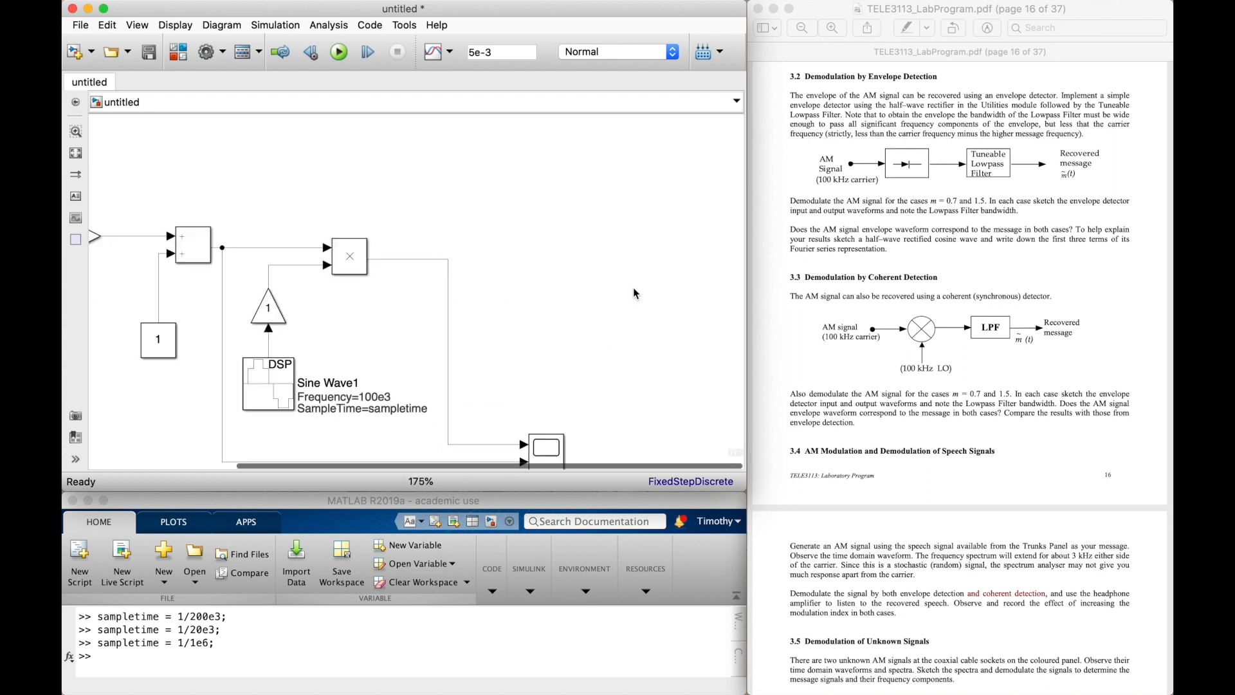
pyautogui.scroll(-2, 633, 287)
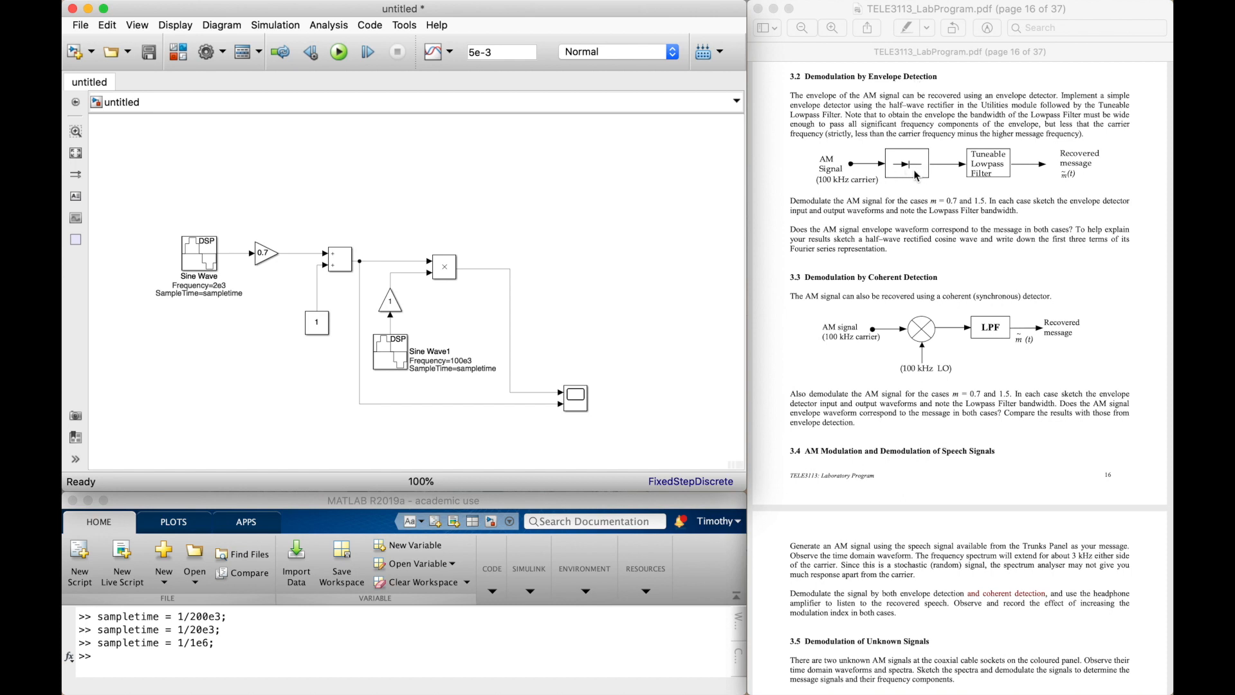
# Step: Add an Abs block up and to the right of the Product block and feed it from the Product output
pyautogui.doubleClick(555, 229)
pyautogui.write('abs')
pyautogui.click(546, 239)
pyautogui.moveTo(551, 223); pyautogui.dragTo(510, 268)
pyautogui.click(533, 252)
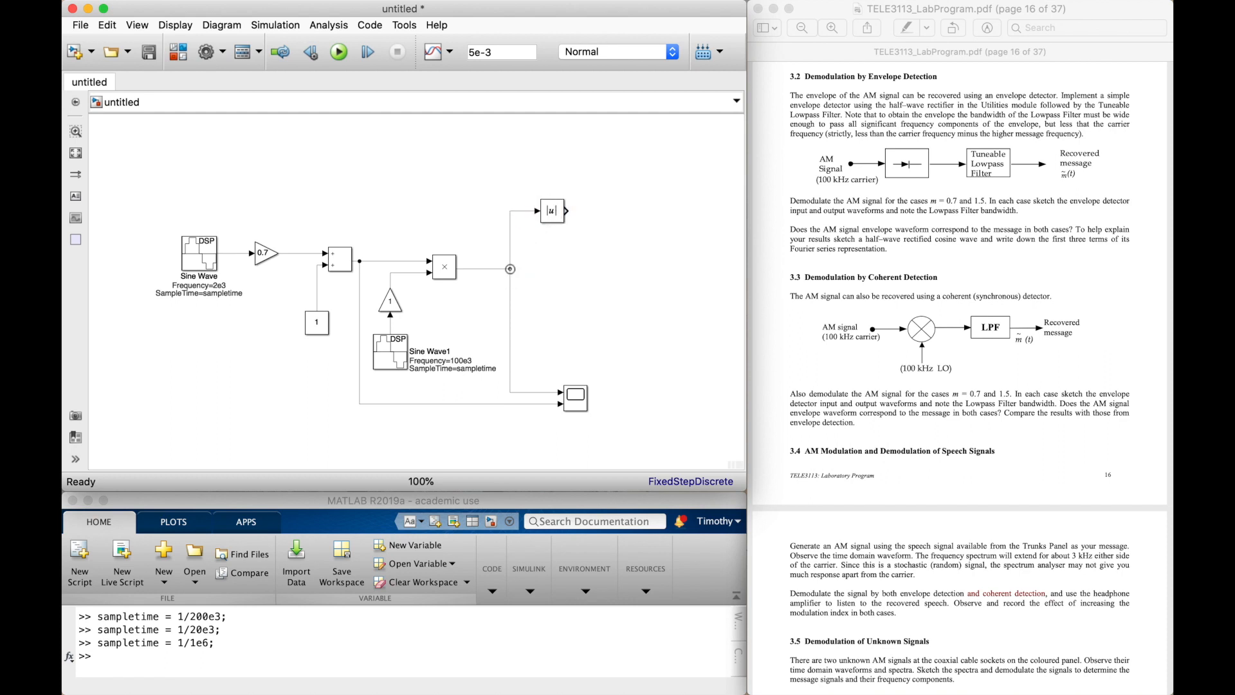
# Step: Rewire the Scope so its first input takes the Abs output and its second input takes the Product output
pyautogui.click(564, 216)
pyautogui.click(510, 307)
pyautogui.press('Delete')
pyautogui.moveTo(561, 391); pyautogui.dragTo(566, 211)
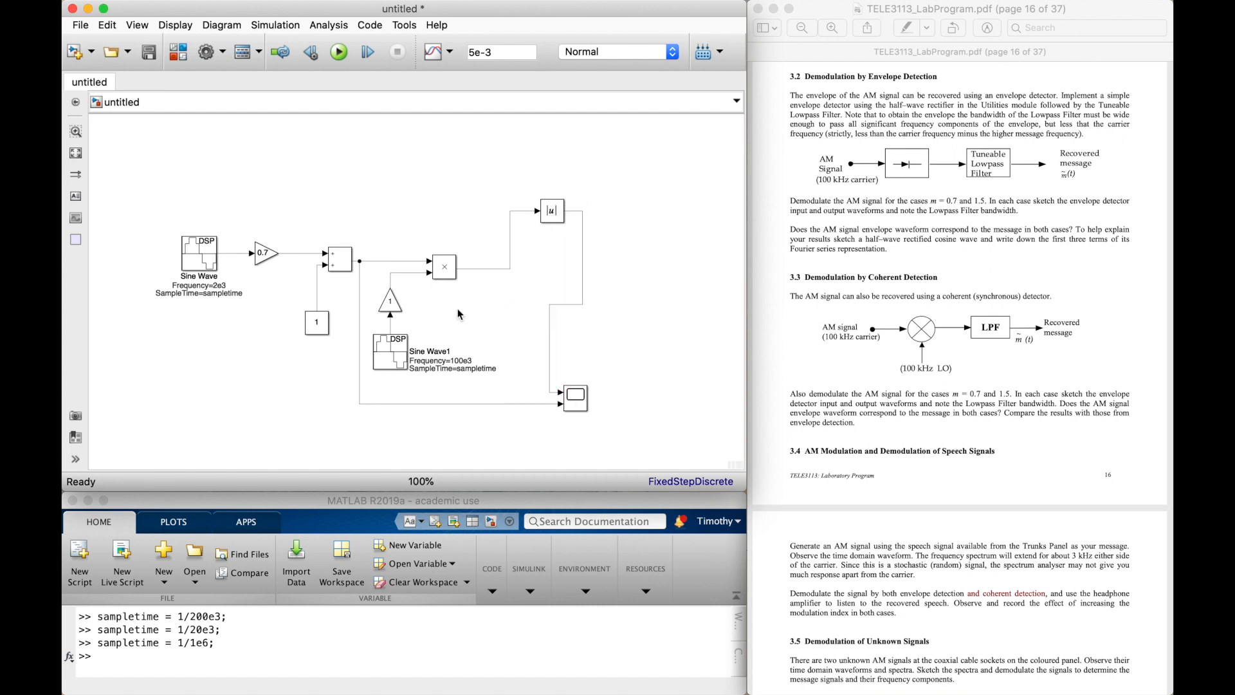
pyautogui.click(360, 291)
pyautogui.press('Delete')
pyautogui.moveTo(560, 404); pyautogui.dragTo(488, 268)
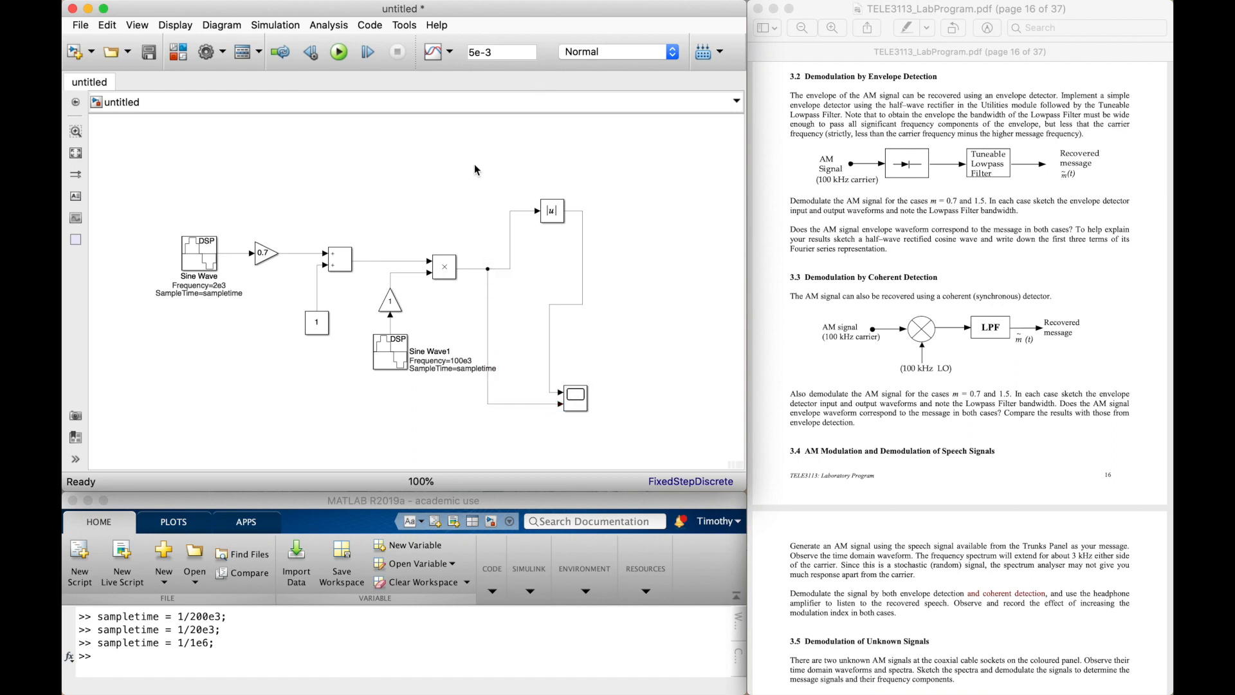
# Step: Run the simulation from the Scope and zoom in on the first few carrier cycles of the Abs and Product traces
pyautogui.doubleClick(570, 394)
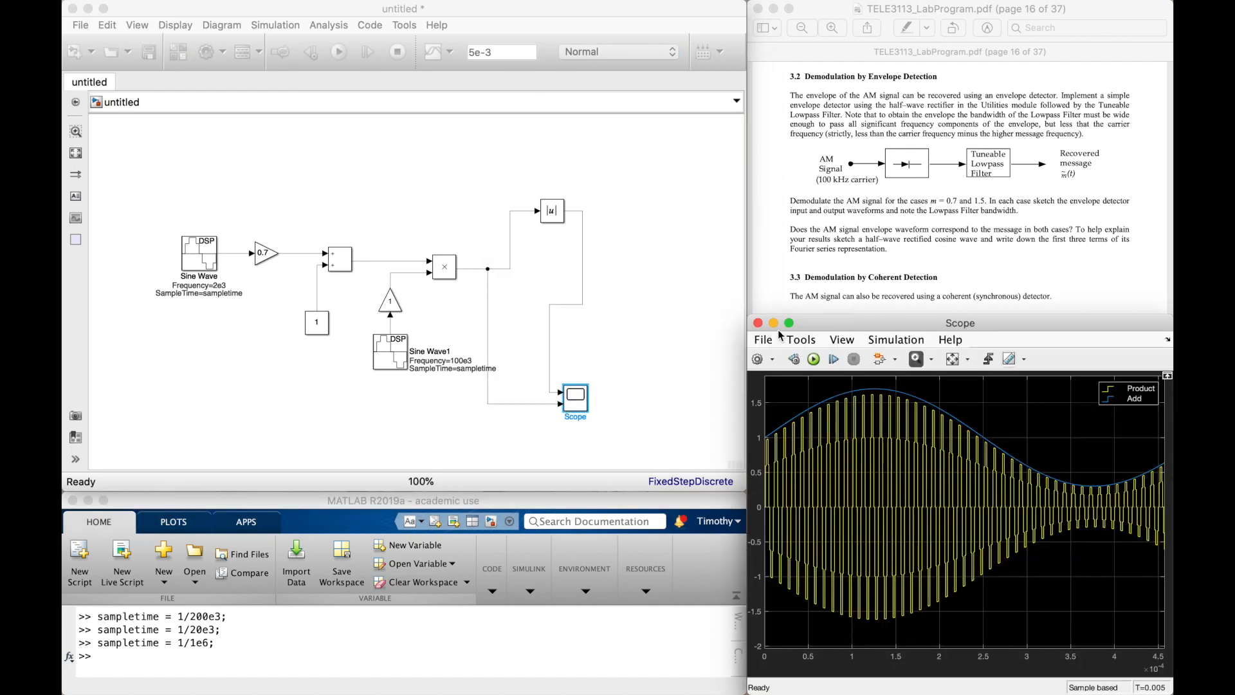
pyautogui.click(815, 361)
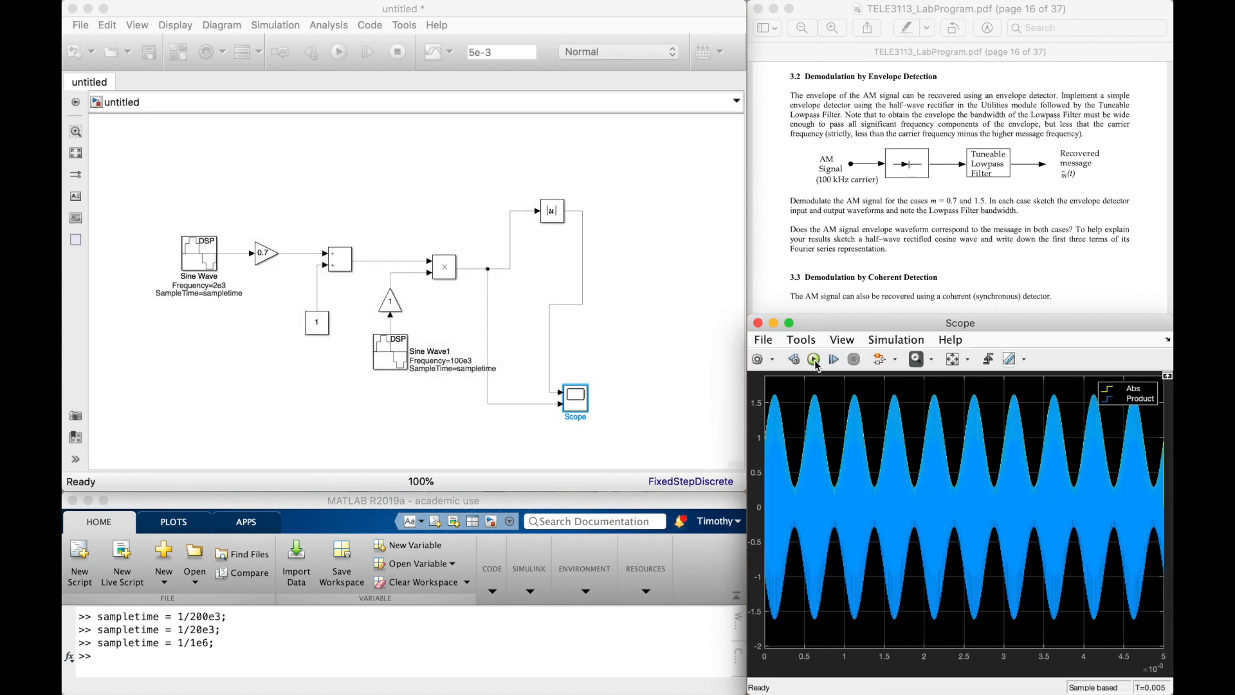
pyautogui.moveTo(799, 391); pyautogui.dragTo(673, 651)
pyautogui.moveTo(840, 379); pyautogui.dragTo(705, 636)
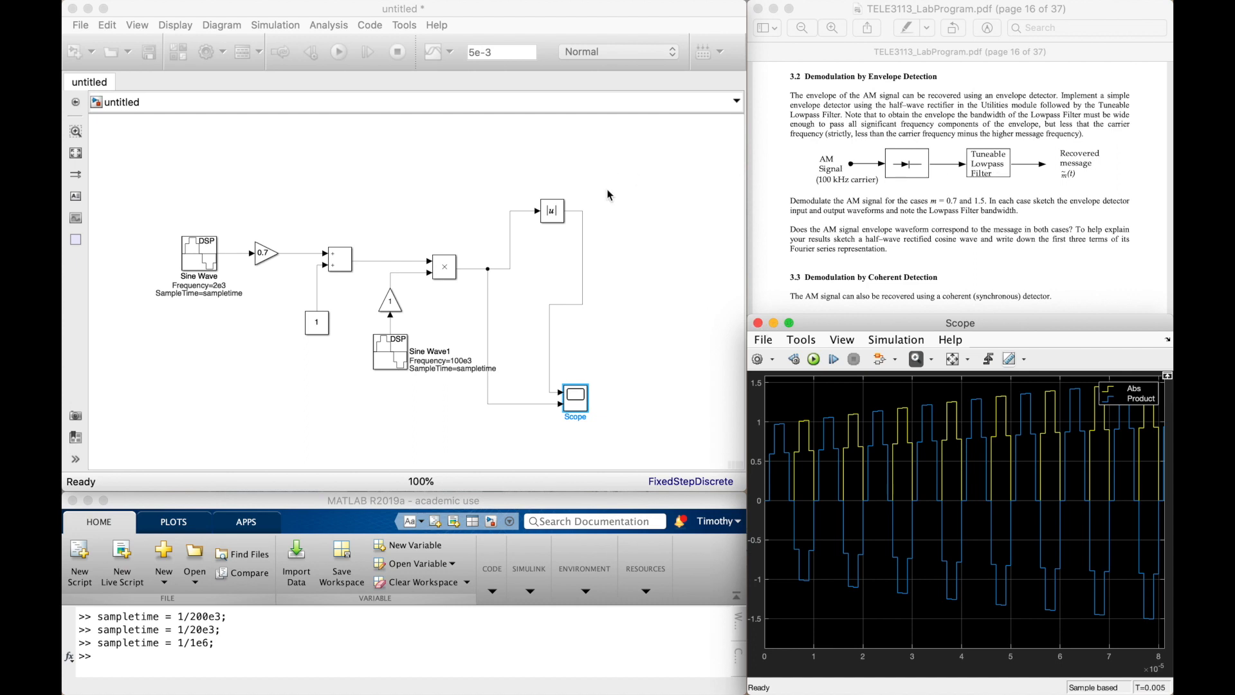
# Step: Add a Lowpass Filter block from the DSP System Toolbox and place it in line after the Abs block
pyautogui.click(613, 241)
pyautogui.doubleClick(613, 244)
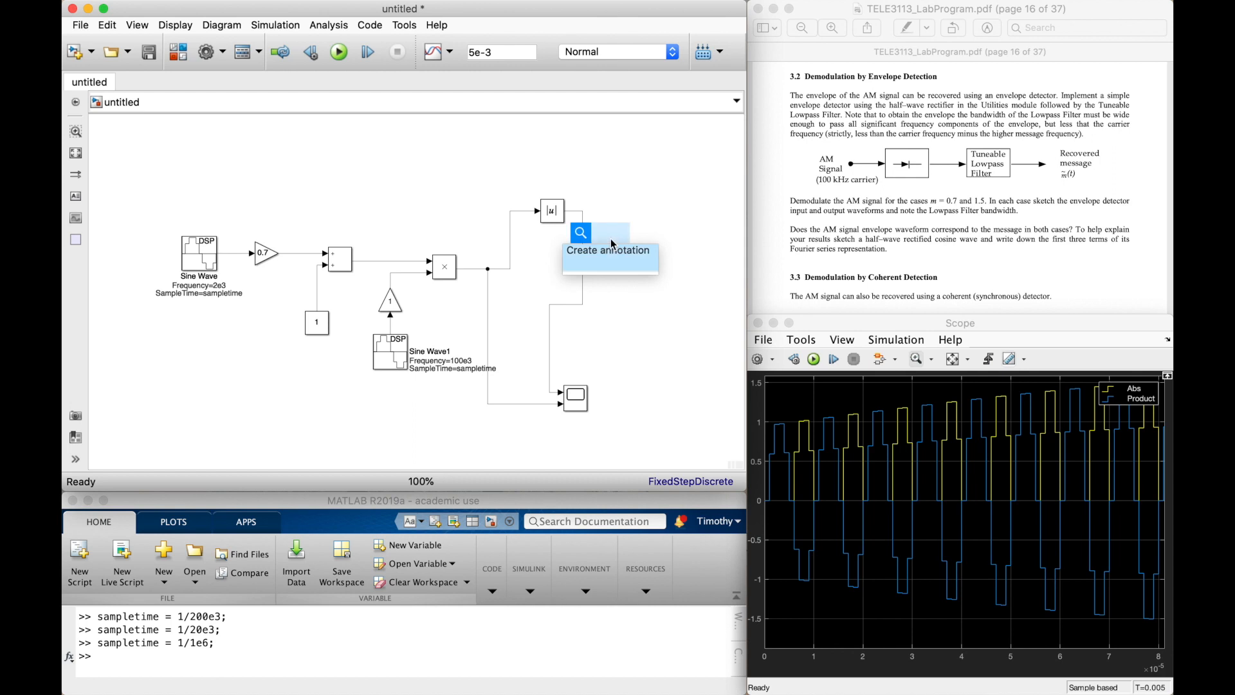
pyautogui.write('filt')
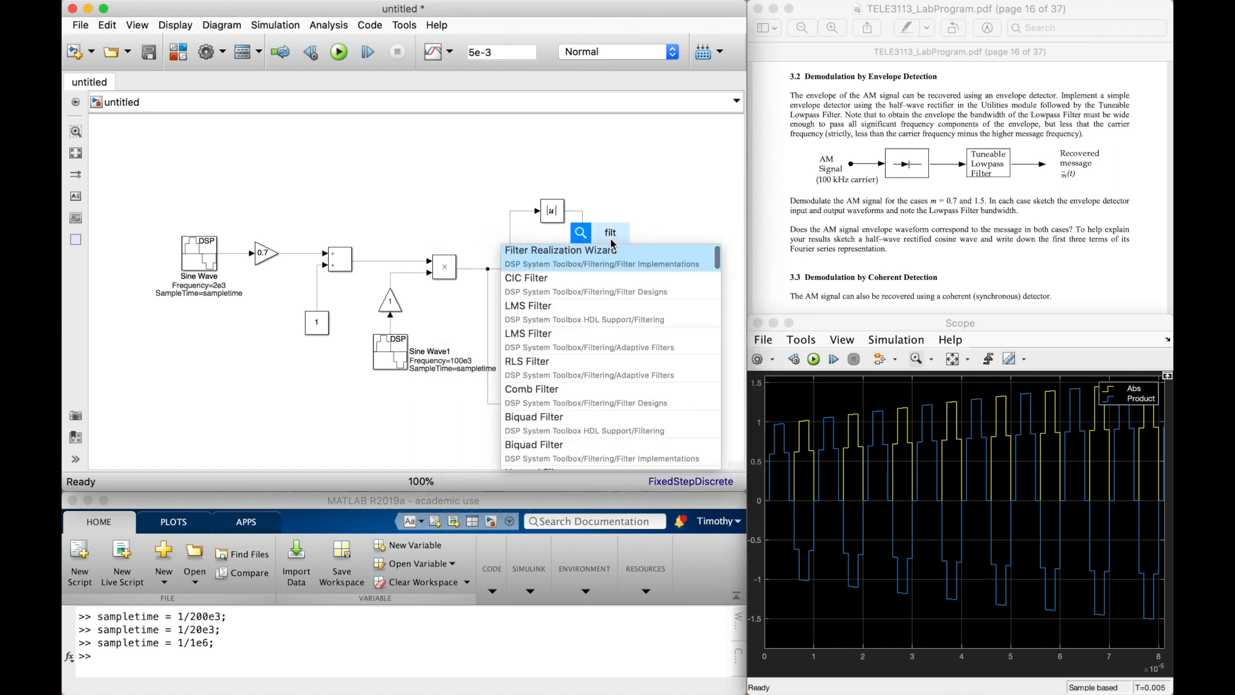
pyautogui.press('BackSpace')
pyautogui.press('BackSpace')
pyautogui.press('BackSpace')
pyautogui.press('BackSpace')
pyautogui.write('low')
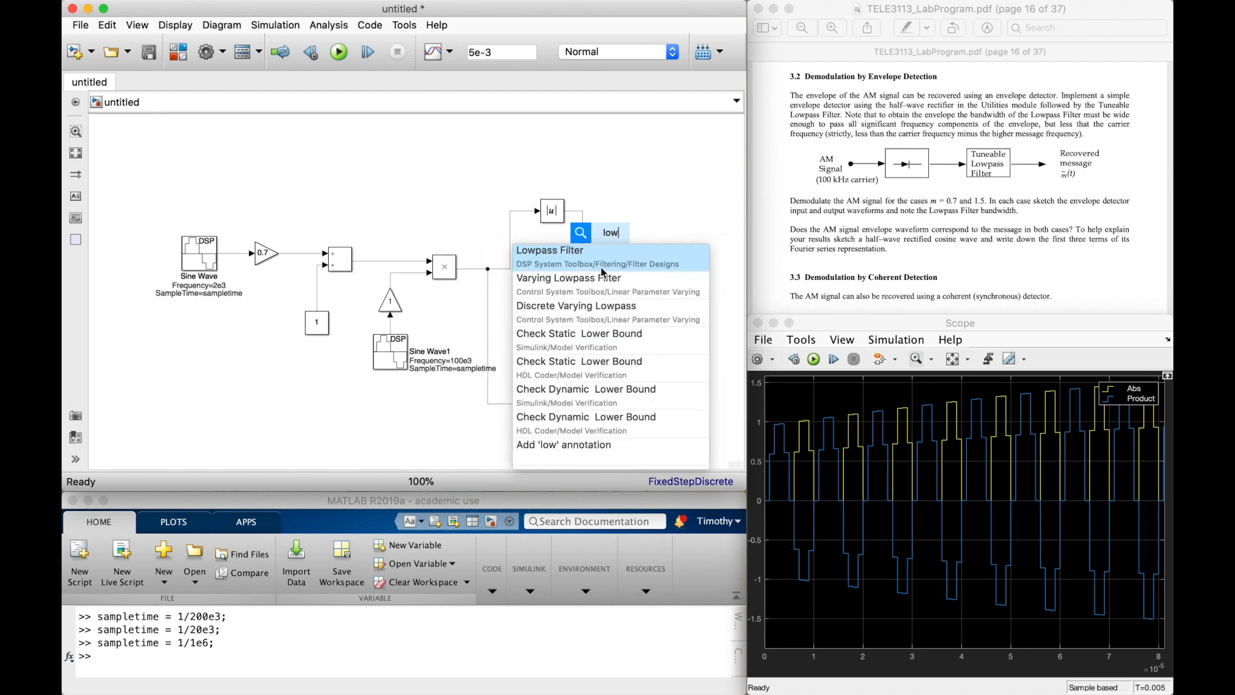
pyautogui.click(586, 259)
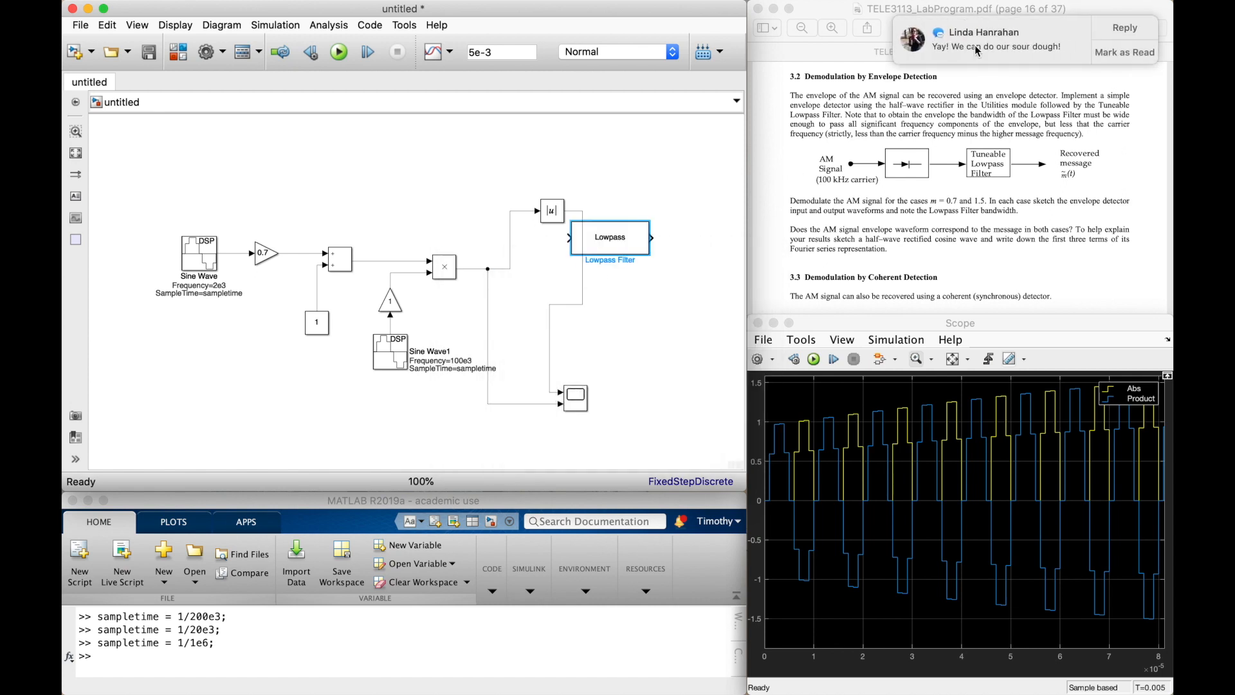
pyautogui.moveTo(609, 232); pyautogui.dragTo(644, 206)
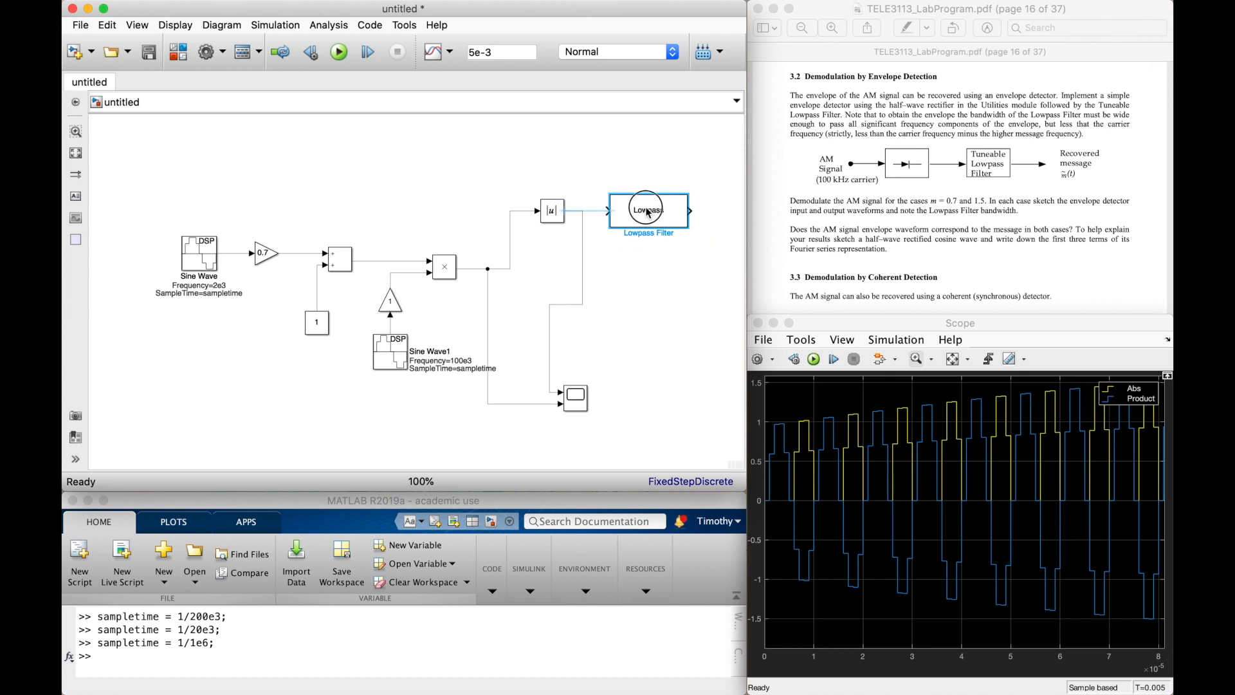
pyautogui.click(648, 261)
# Step: Replace the direct Abs-to-Scope line by routing Abs through the Lowpass Filter into the Scope's first input
pyautogui.click(582, 248)
pyautogui.press('Delete')
pyautogui.moveTo(565, 210); pyautogui.dragTo(604, 210)
pyautogui.moveTo(686, 210); pyautogui.dragTo(561, 392)
# Step: Replace the Product line at the Scope's second input with a branch from the message Sine Wave ahead of the 0.7 gain
pyautogui.click(489, 318)
pyautogui.press('Delete')
pyautogui.click(568, 409)
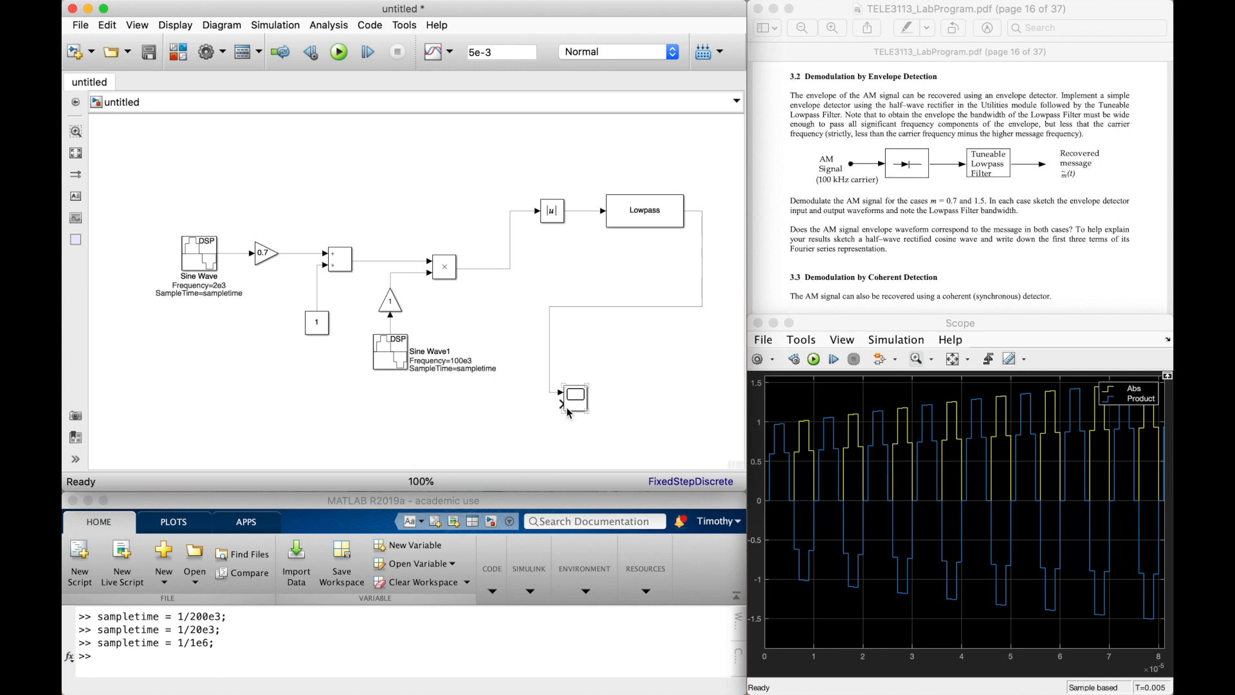
pyautogui.moveTo(561, 404); pyautogui.dragTo(236, 255)
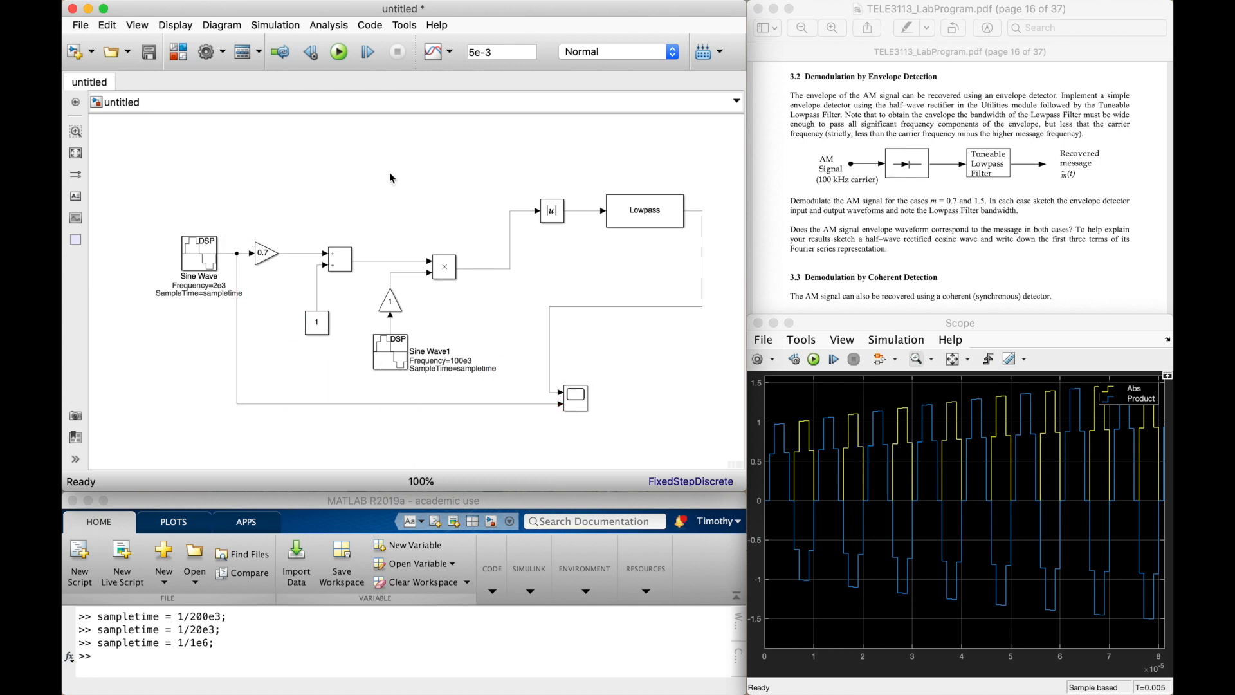
# Step: Open the Lowpass Filter's parameters and view its magnitude response beside the dialog
pyautogui.doubleClick(637, 218)
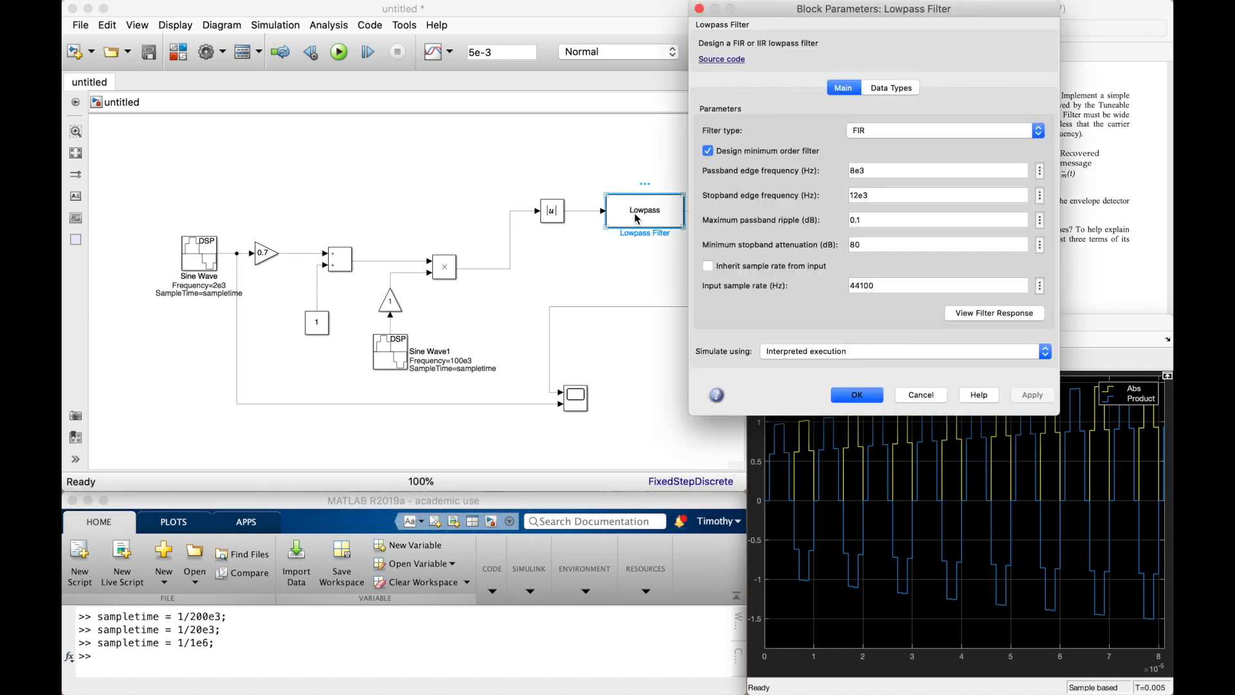
pyautogui.click(975, 313)
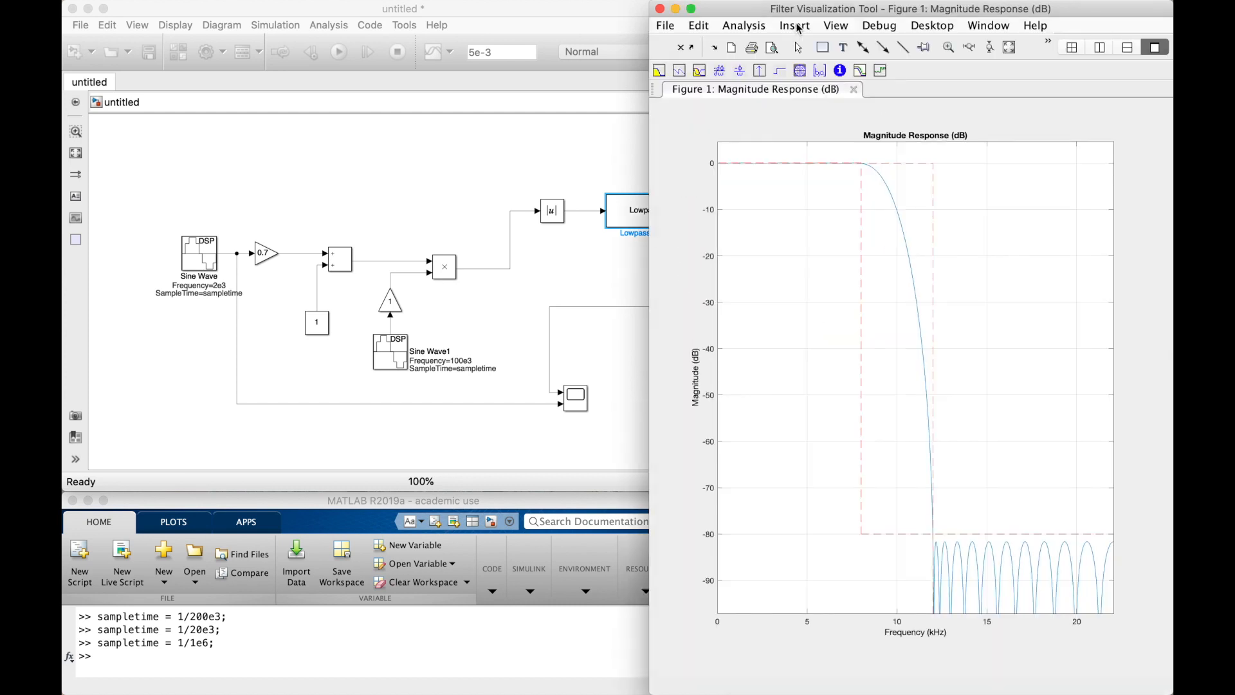
pyautogui.moveTo(825, 14); pyautogui.dragTo(238, 14)
pyautogui.moveTo(584, 689); pyautogui.dragTo(677, 683)
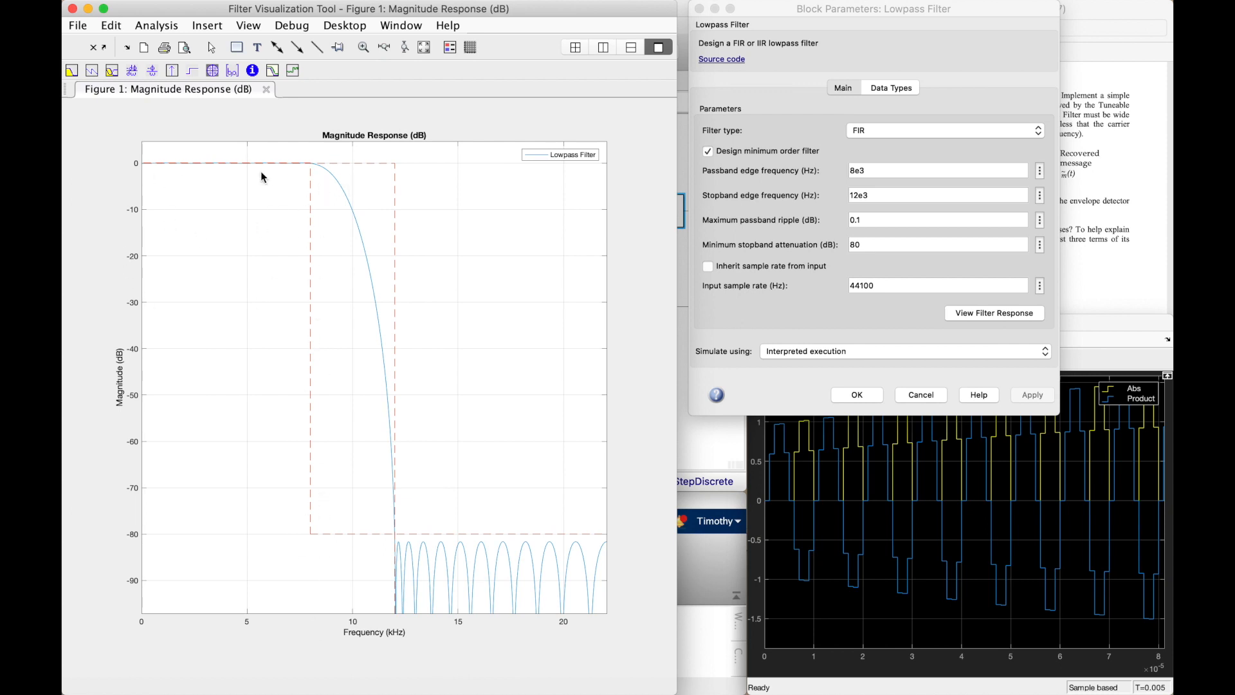
# Step: Set the Lowpass Filter's passband edge frequency to 2e3 Hz and its stopband edge frequency to 2.2e3 Hz
pyautogui.click(889, 170)
pyautogui.write('2')
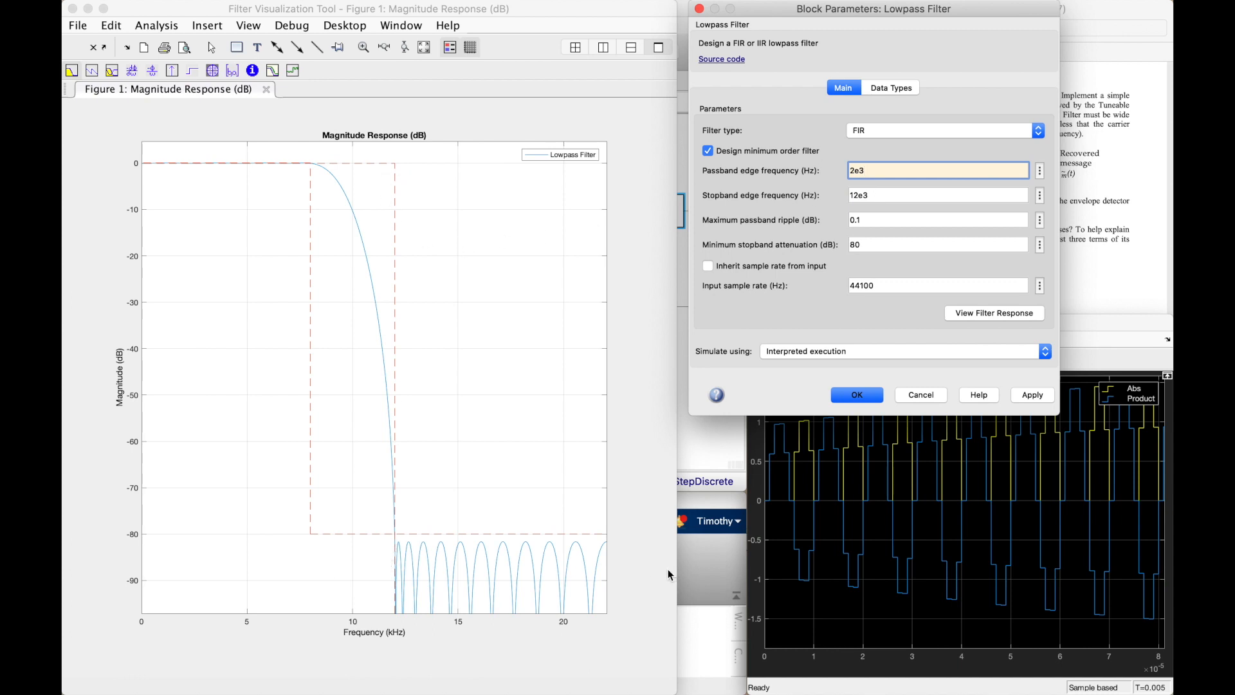
pyautogui.doubleClick(887, 197)
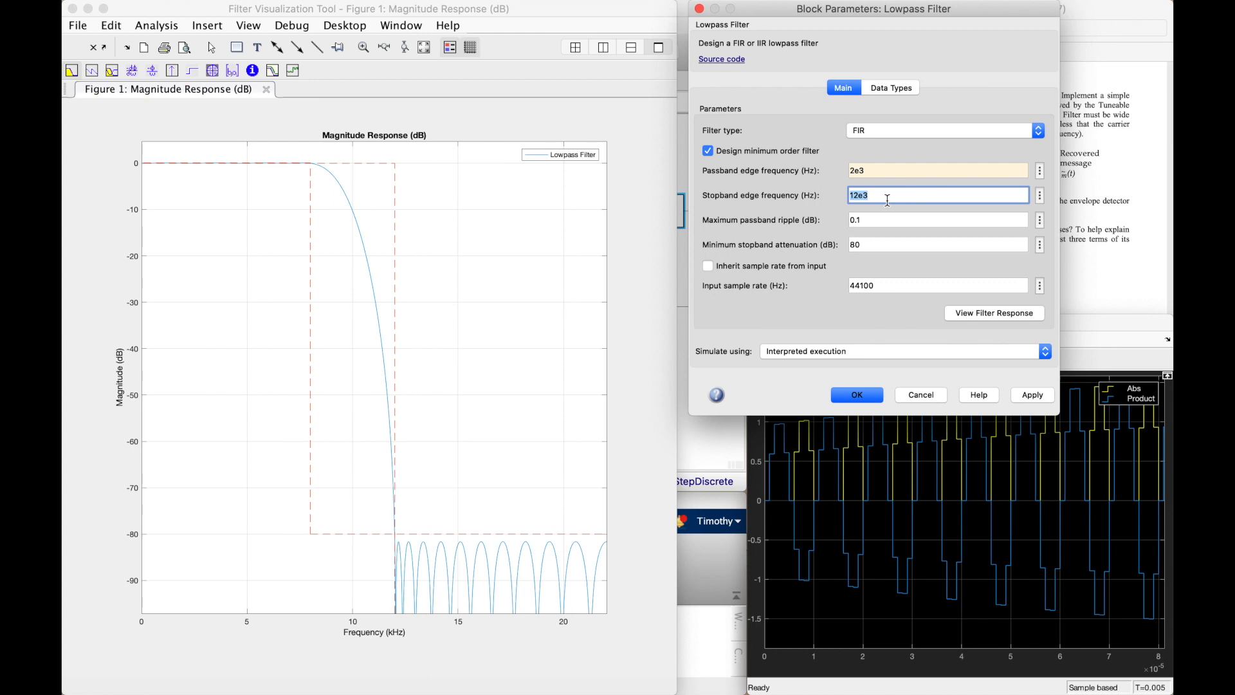
pyautogui.write('2e')
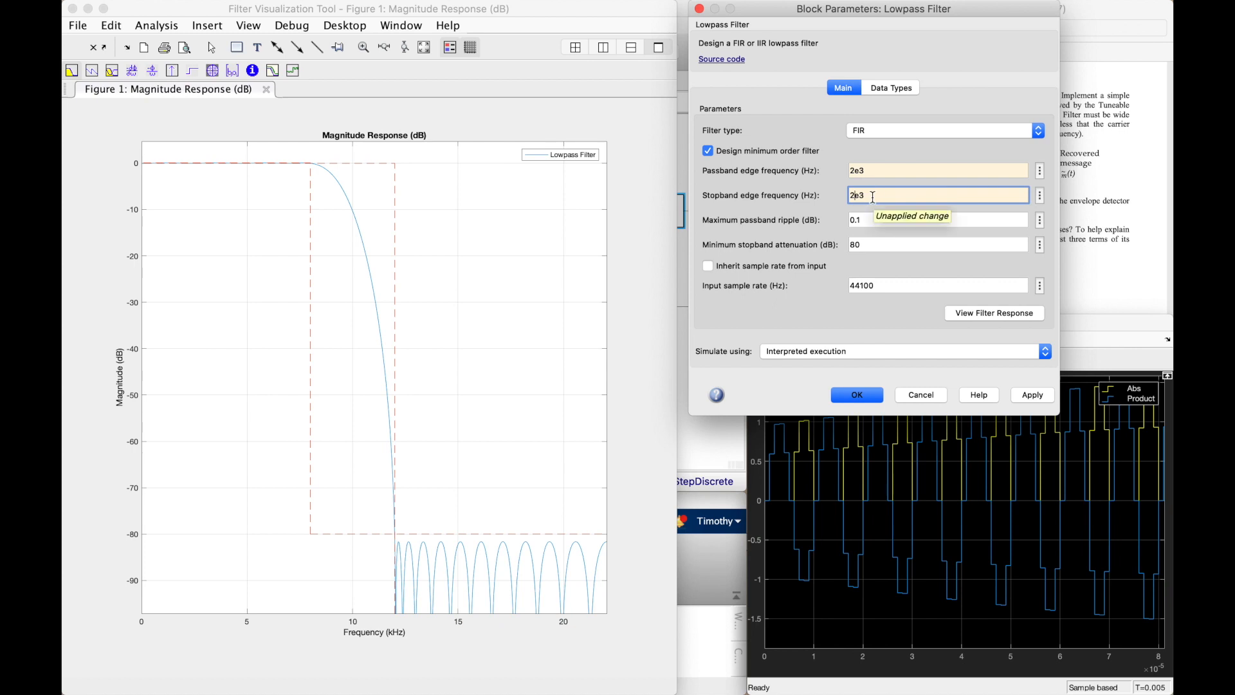
pyautogui.click(850, 193)
pyautogui.write('2.')
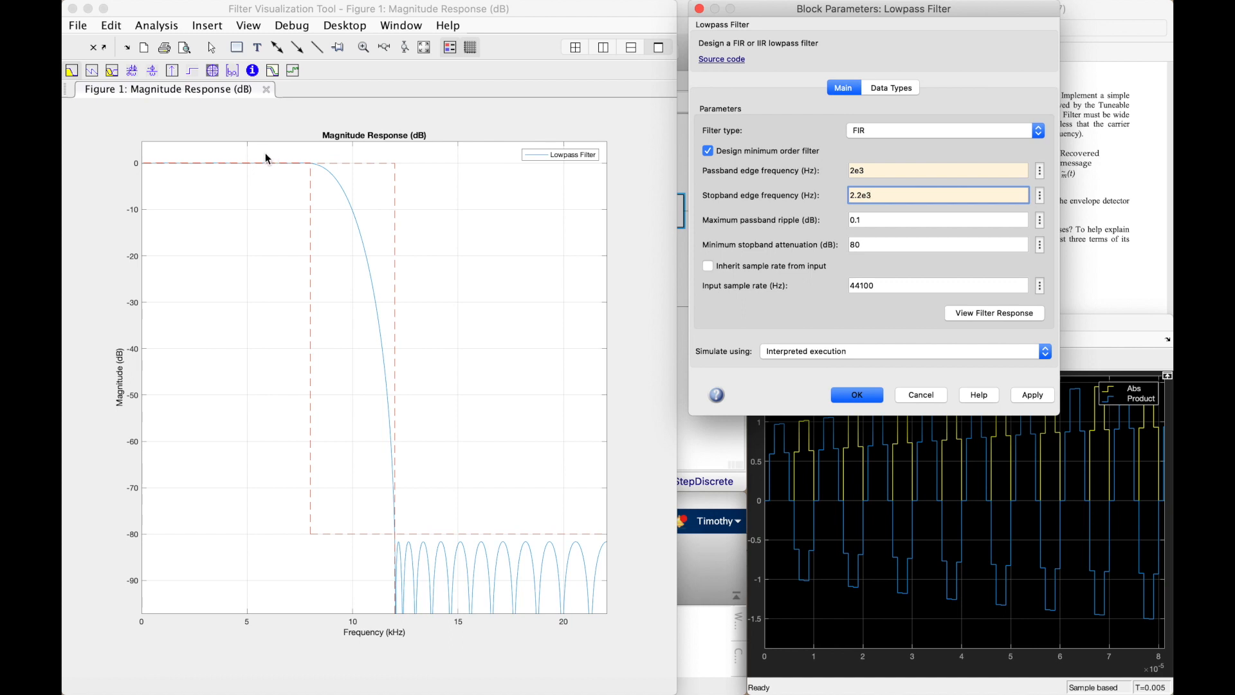
# Step: Zoom in on the passband of the magnitude response plot to examine the filter's ripple around 0 dB
pyautogui.click(362, 58)
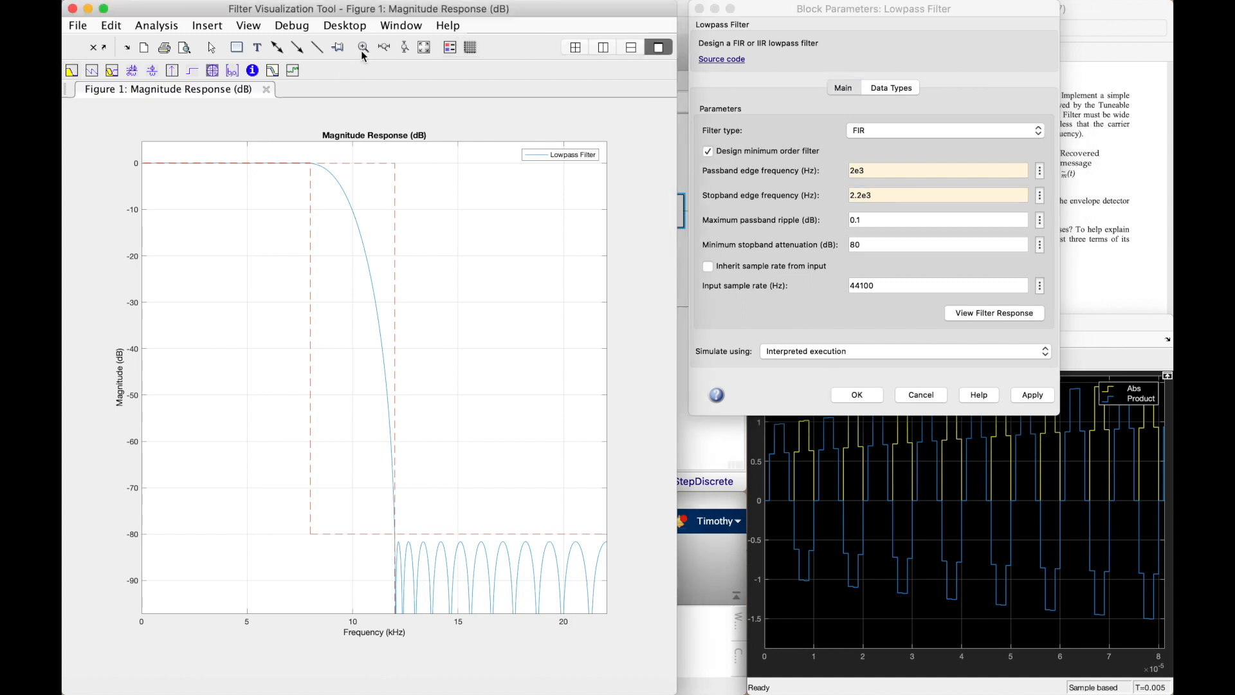
pyautogui.moveTo(316, 152); pyautogui.dragTo(190, 203)
pyautogui.click(363, 47)
pyautogui.moveTo(355, 189); pyautogui.dragTo(131, 155)
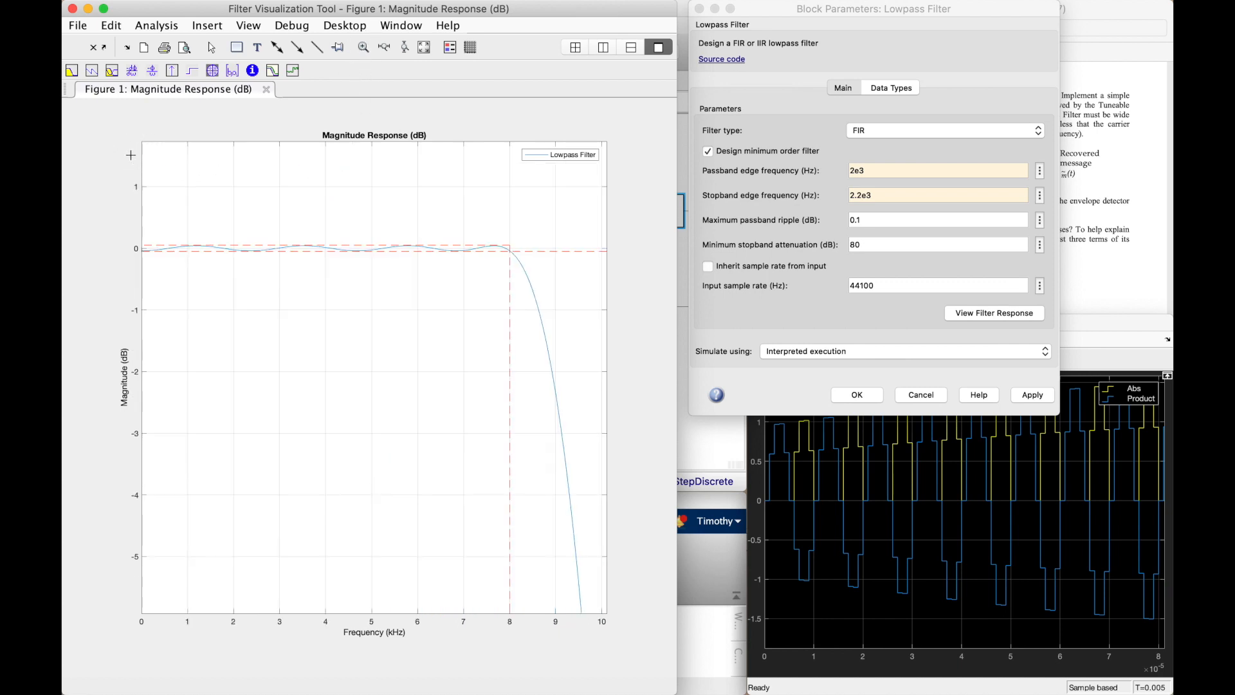
pyautogui.moveTo(516, 272); pyautogui.dragTo(117, 229)
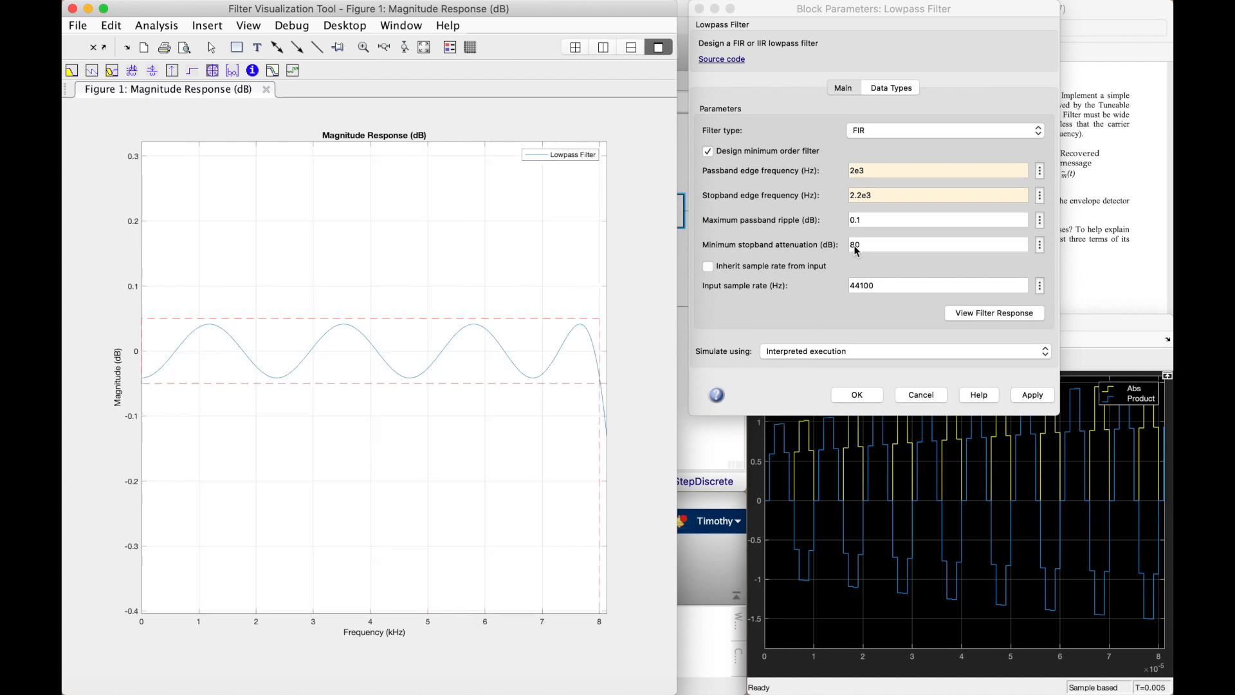
# Step: Review the filter's maximum passband ripple and minimum stopband attenuation settings, and restore the full magnitude response view
pyautogui.click(866, 226)
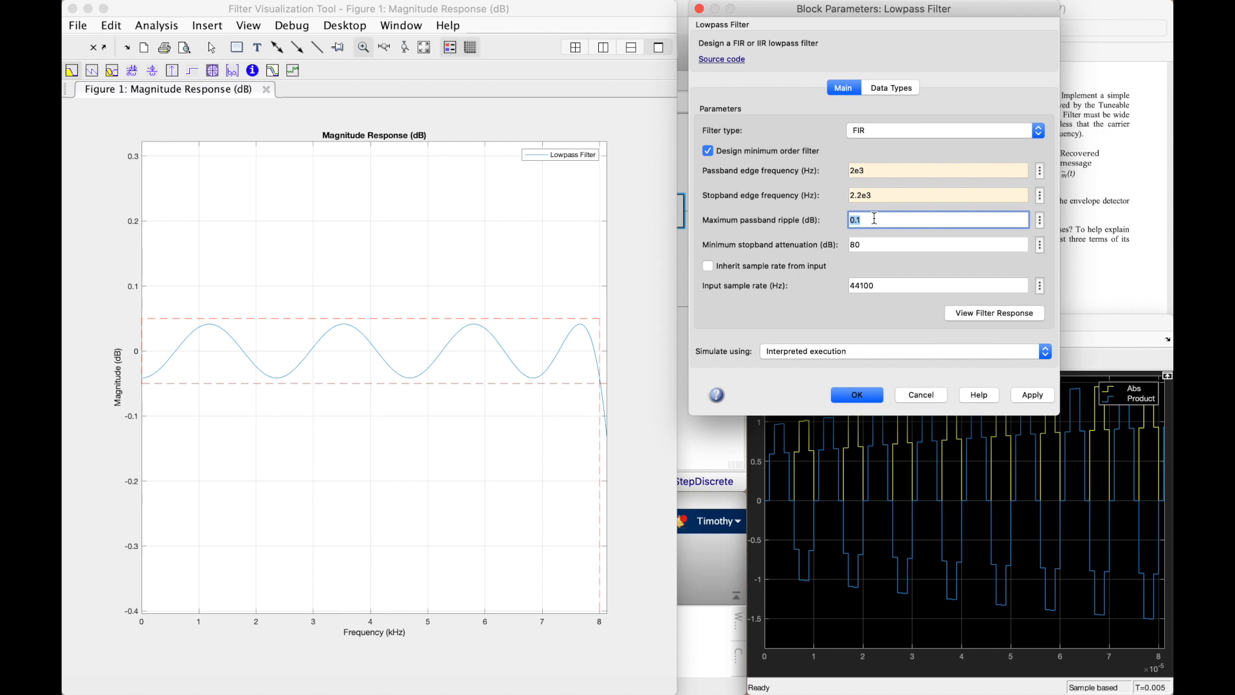
pyautogui.click(899, 246)
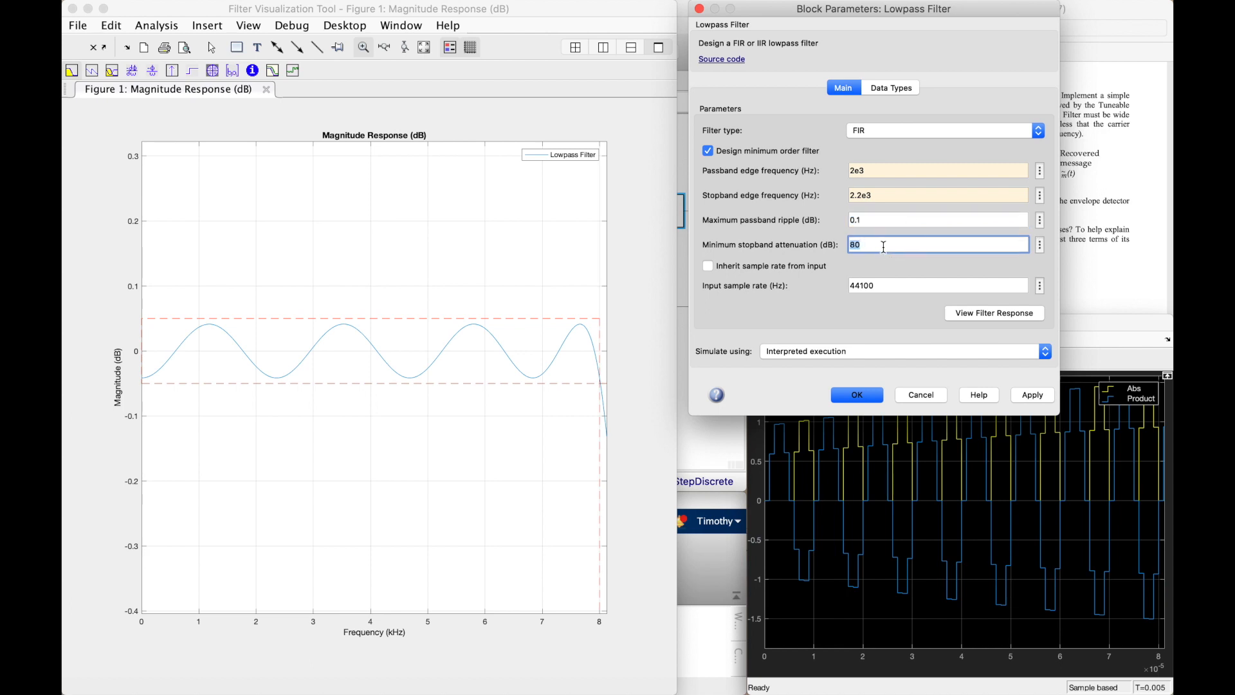
pyautogui.click(408, 256)
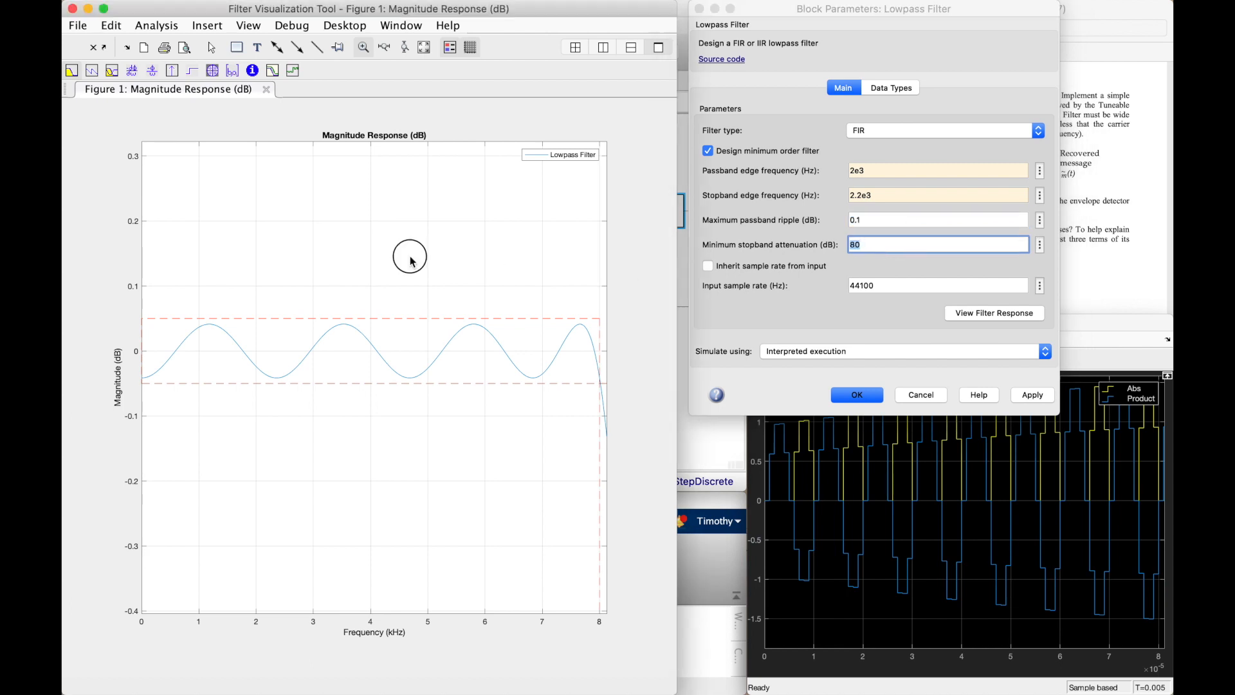
pyautogui.click(422, 49)
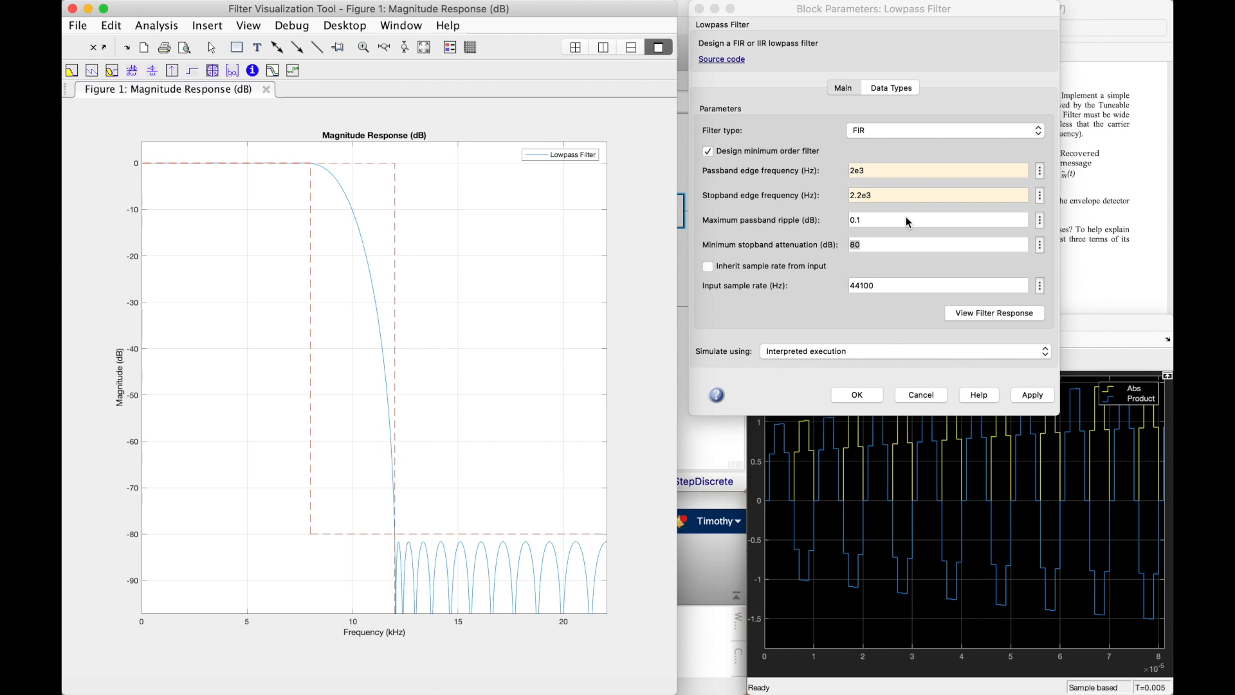
# Step: Set the Lowpass Filter's minimum stopband attenuation to 40 dB and its input sample rate to 1e6 Hz, and apply the changes
pyautogui.click(865, 245)
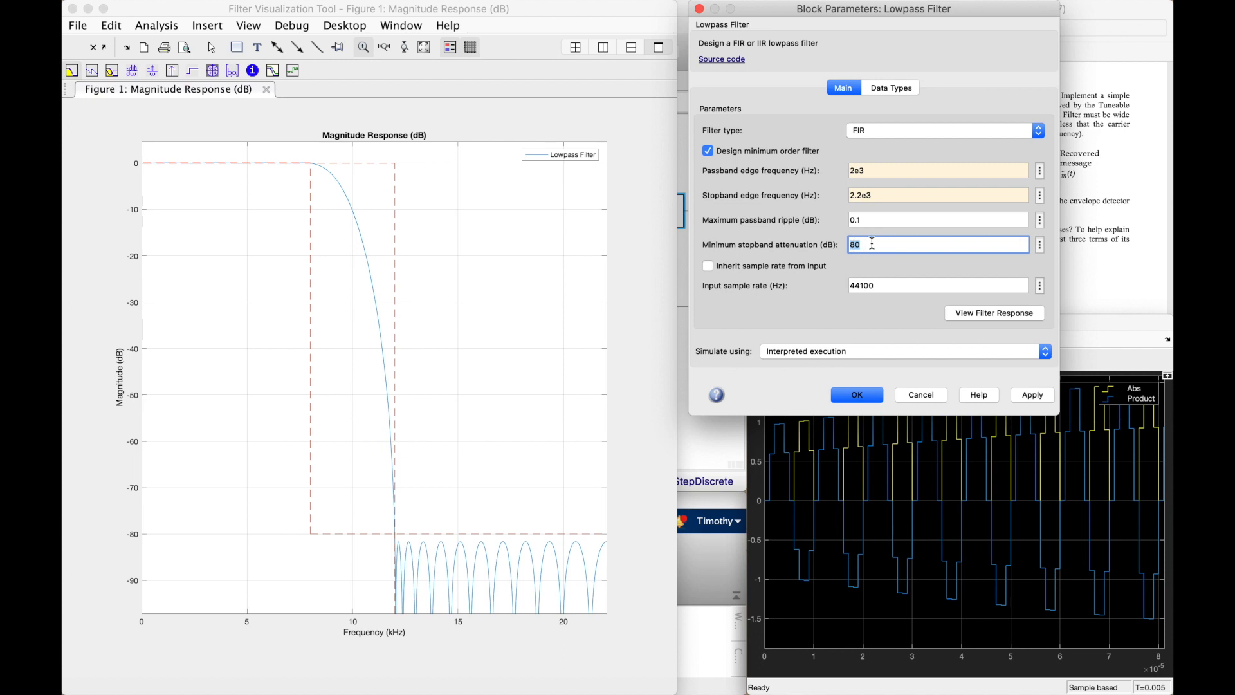
pyautogui.write('40')
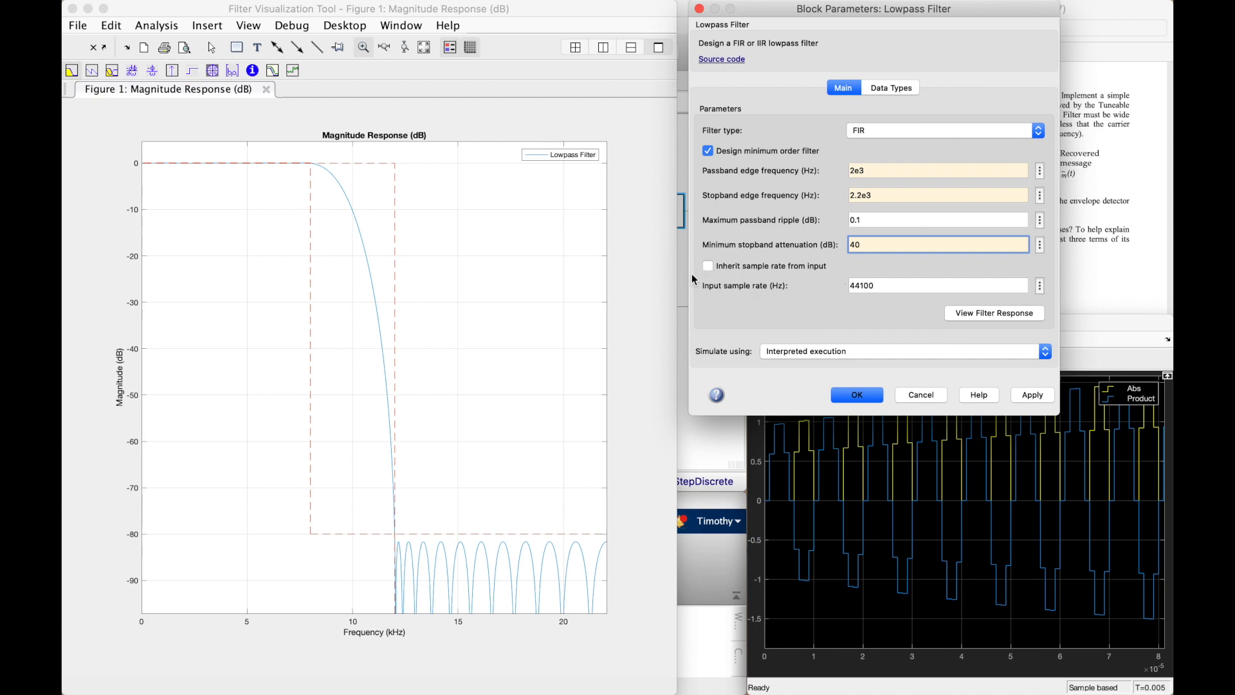
pyautogui.doubleClick(880, 288)
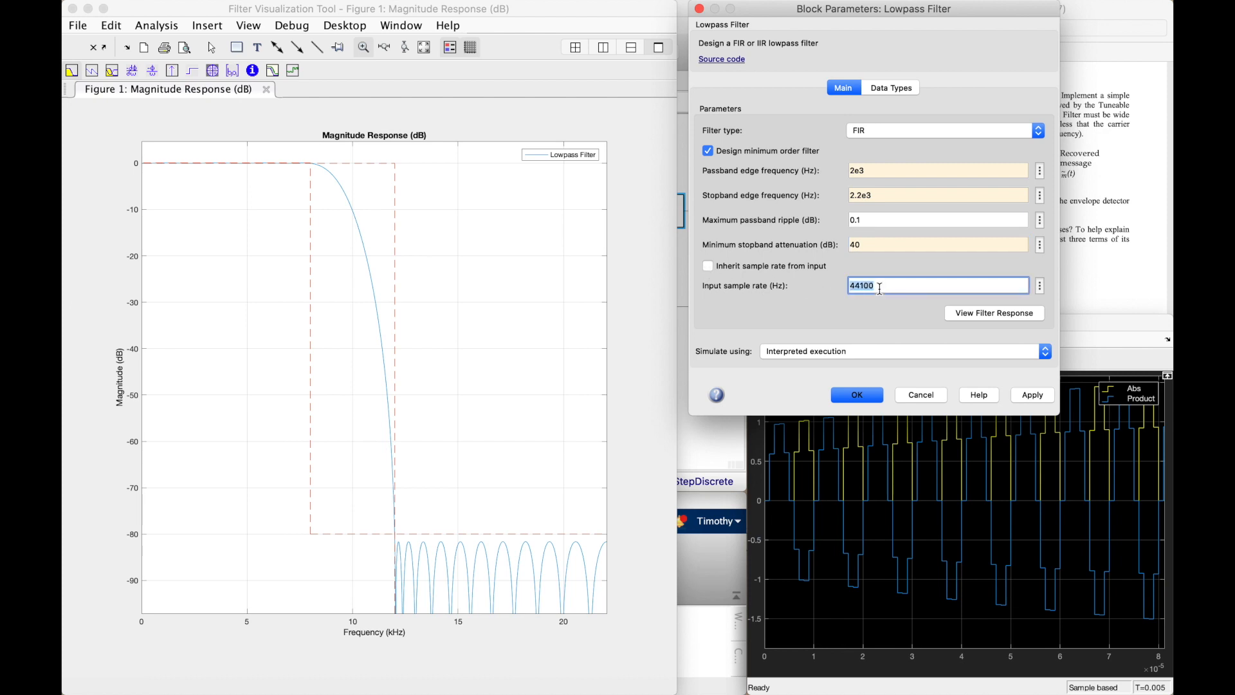
pyautogui.moveTo(675, 690); pyautogui.dragTo(682, 520)
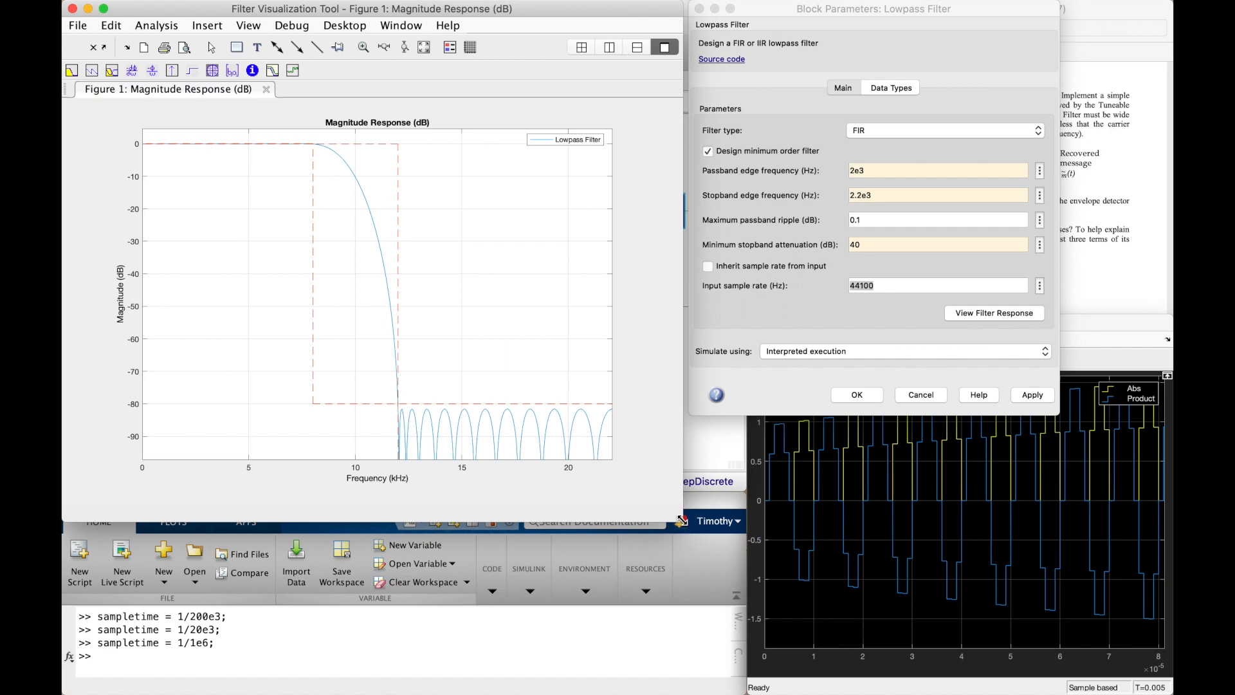
pyautogui.click(871, 285)
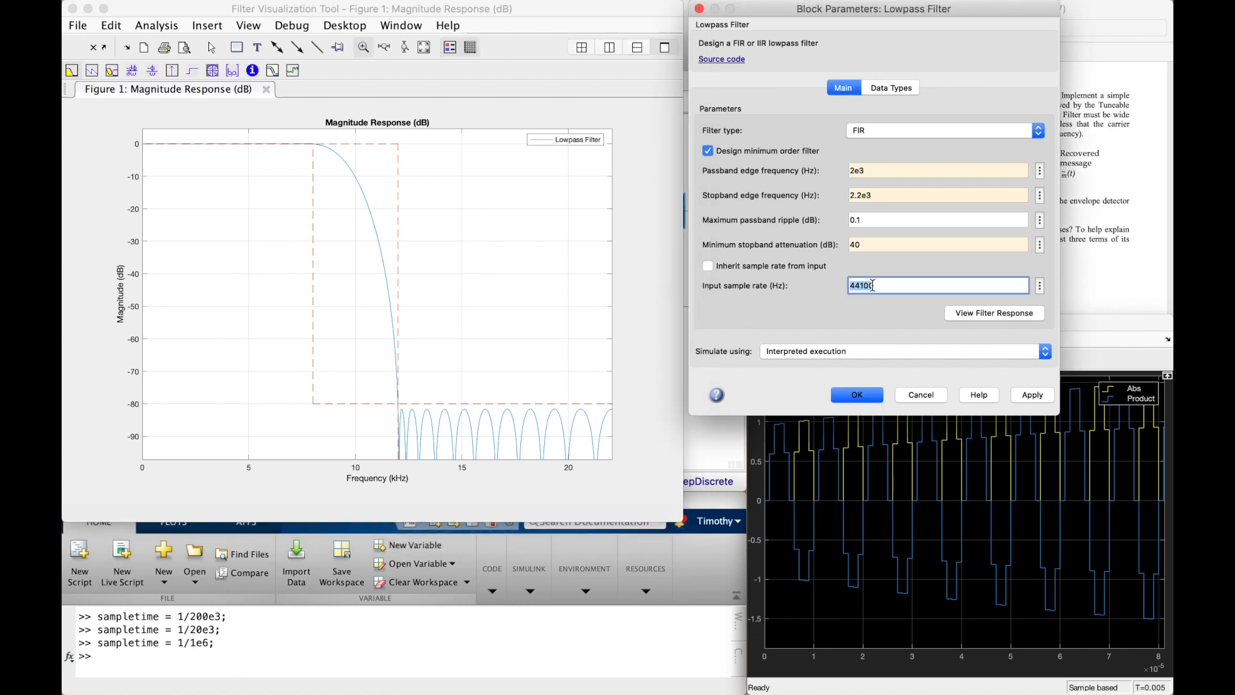
pyautogui.write('1e6')
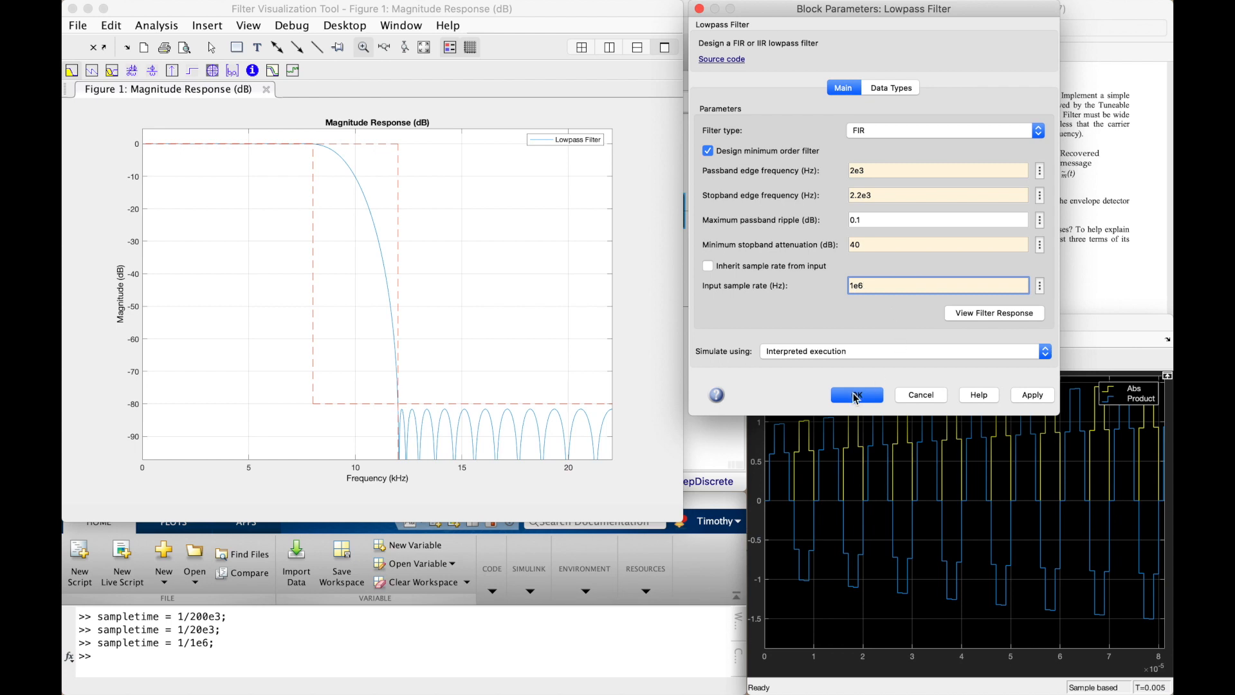
pyautogui.click(1025, 395)
# Step: Close the outdated magnitude response plot, request the Lowpass Filter's response with the applied settings, and close the parameters
pyautogui.click(979, 315)
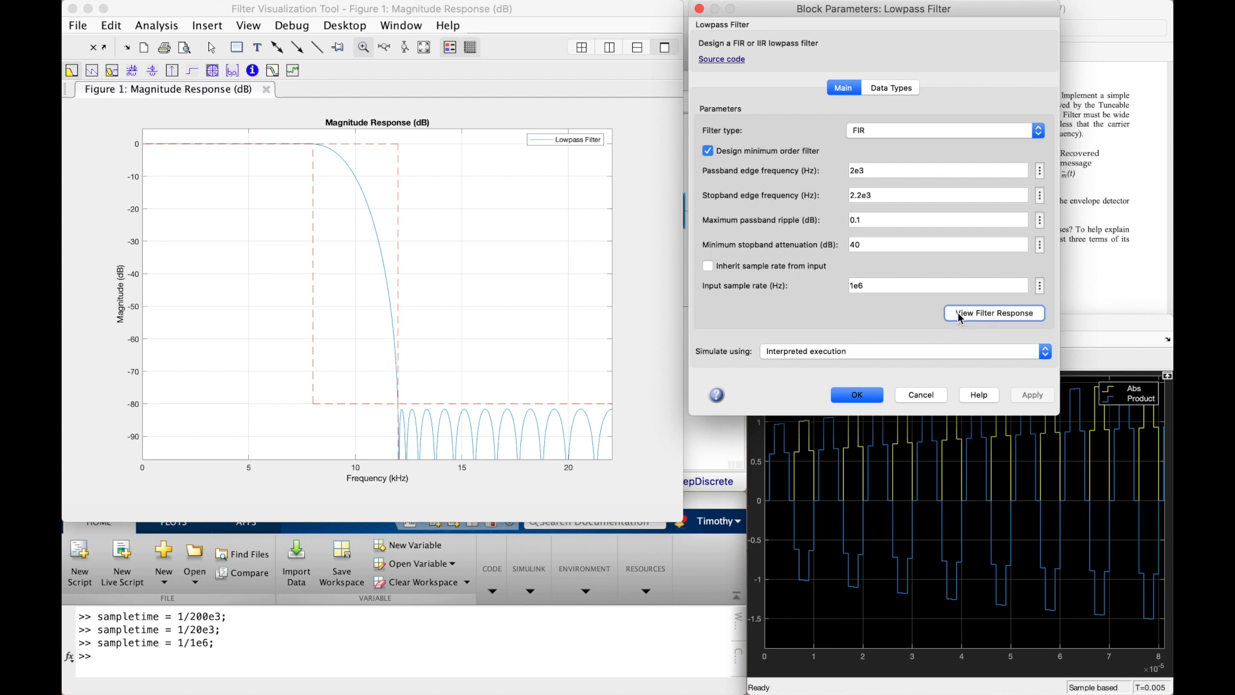
pyautogui.click(871, 398)
pyautogui.click(679, 517)
pyautogui.moveTo(678, 517); pyautogui.dragTo(679, 433)
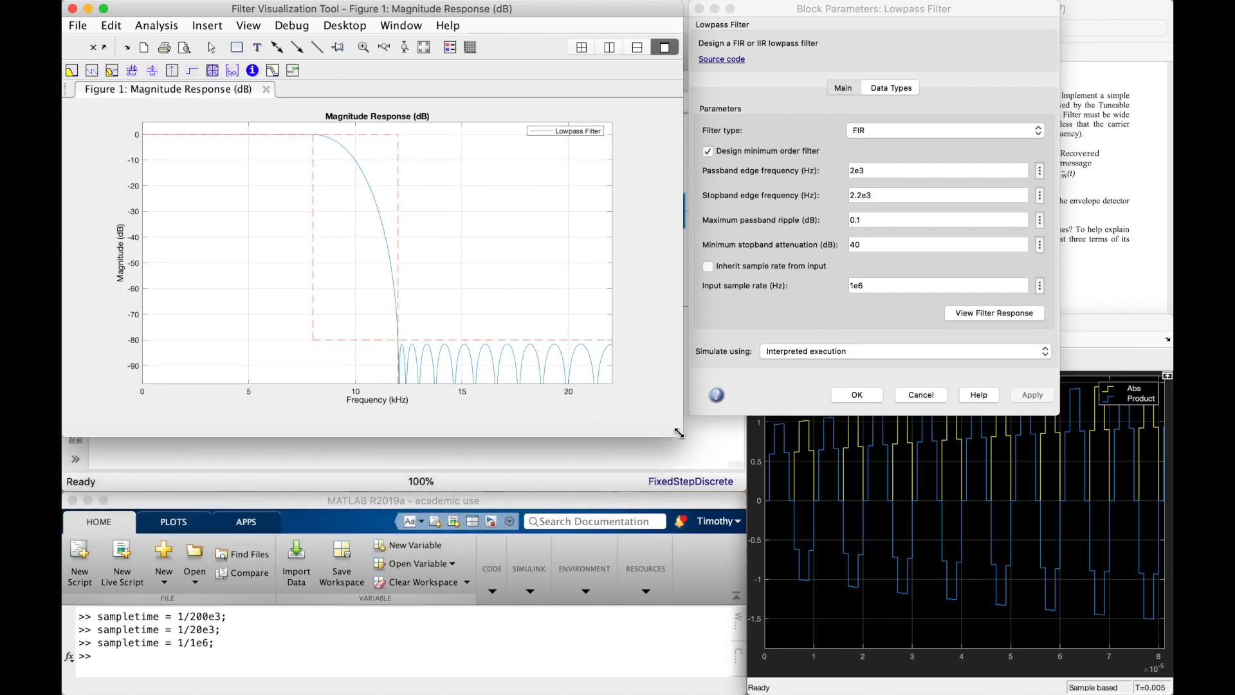
pyautogui.click(73, 9)
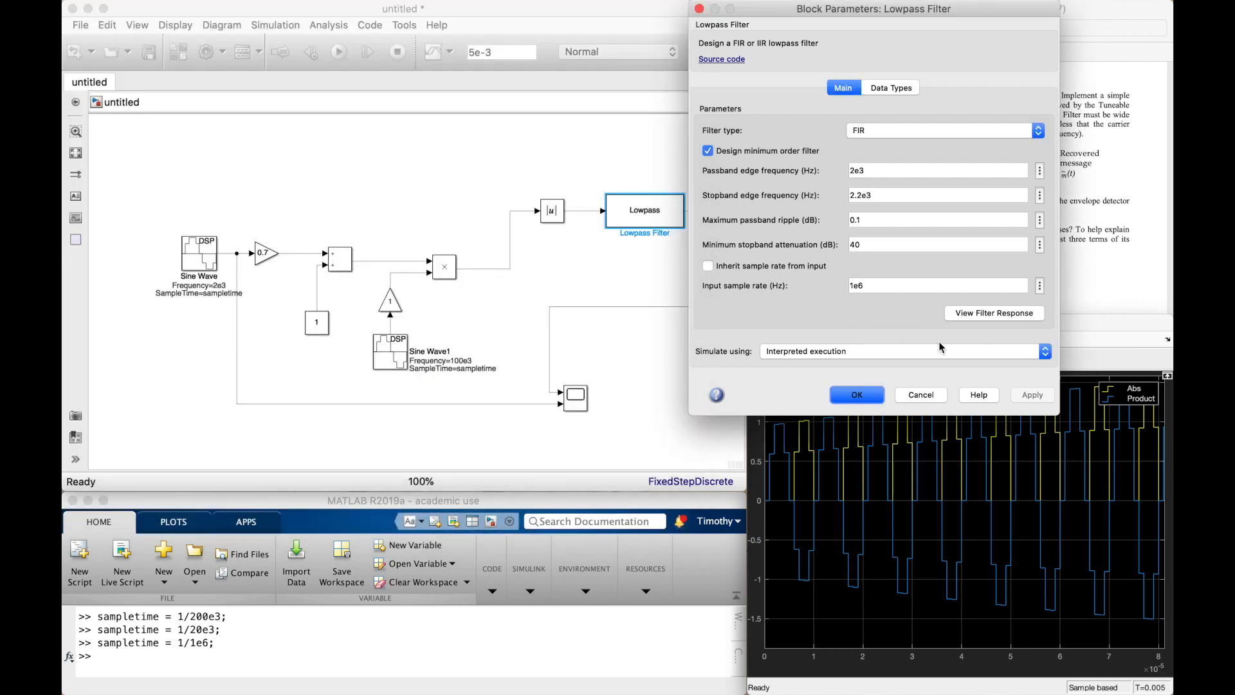
pyautogui.click(981, 311)
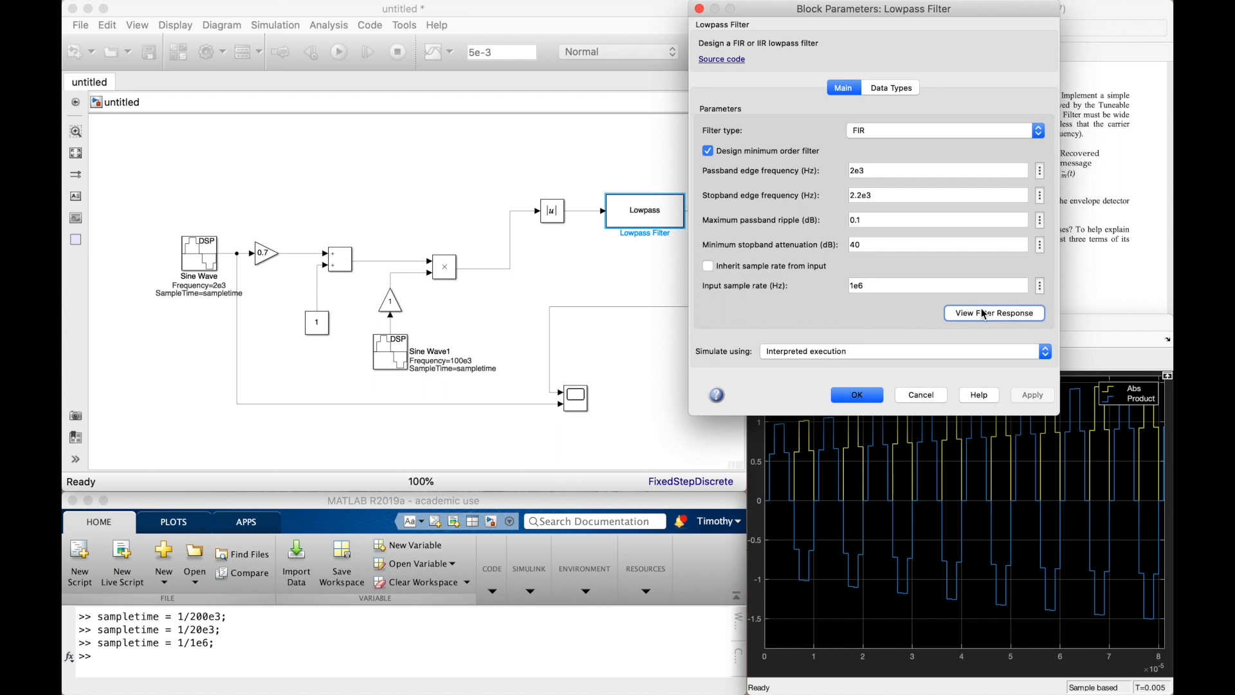
pyautogui.click(874, 395)
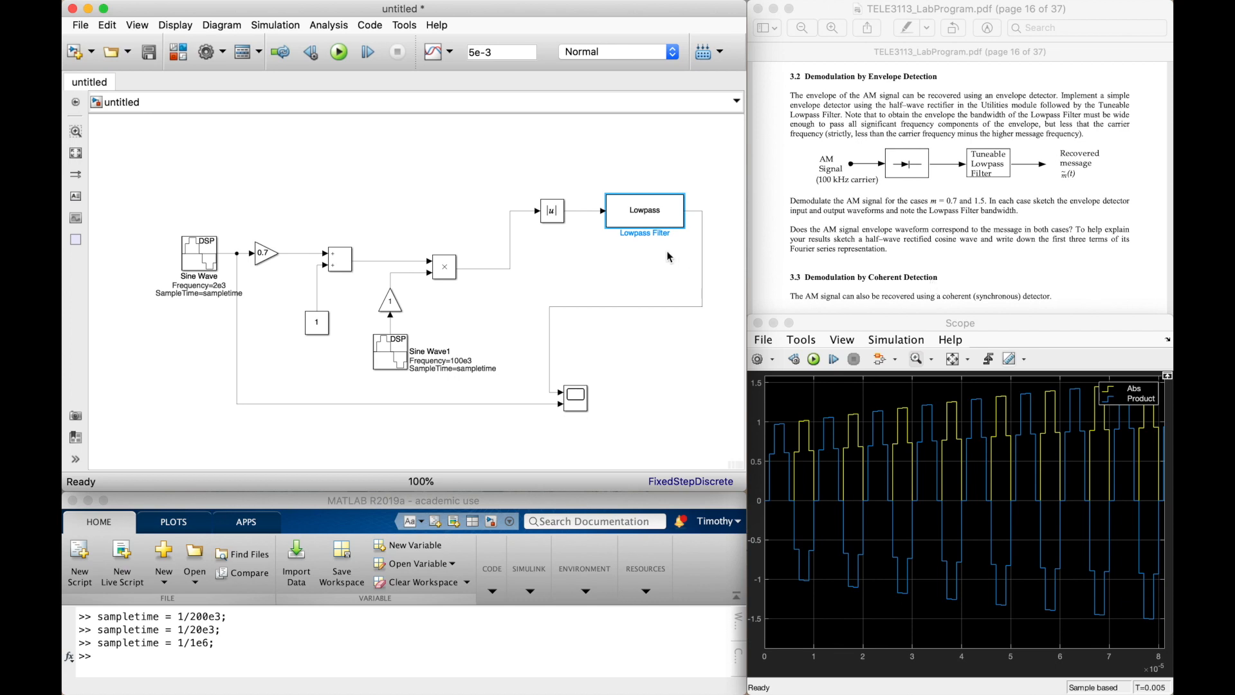
# Step: Reopen the Lowpass Filter's parameters and try again to view its filter response
pyautogui.click(632, 211)
pyautogui.doubleClick(632, 212)
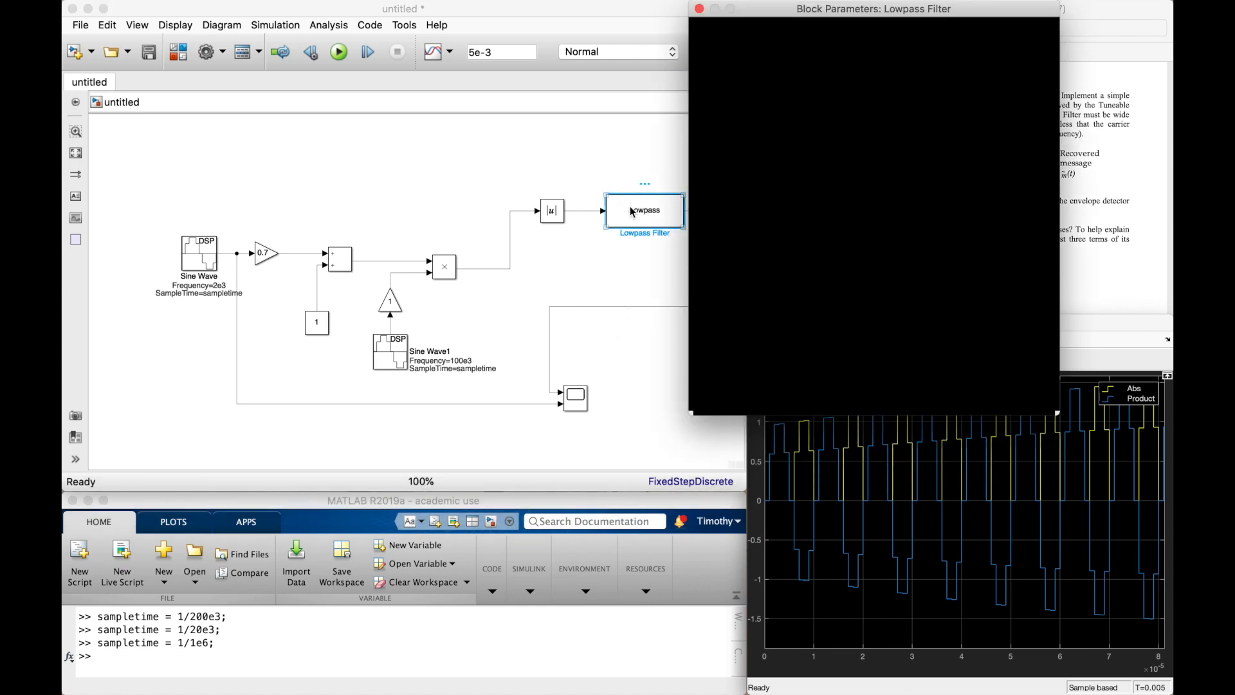
pyautogui.click(982, 314)
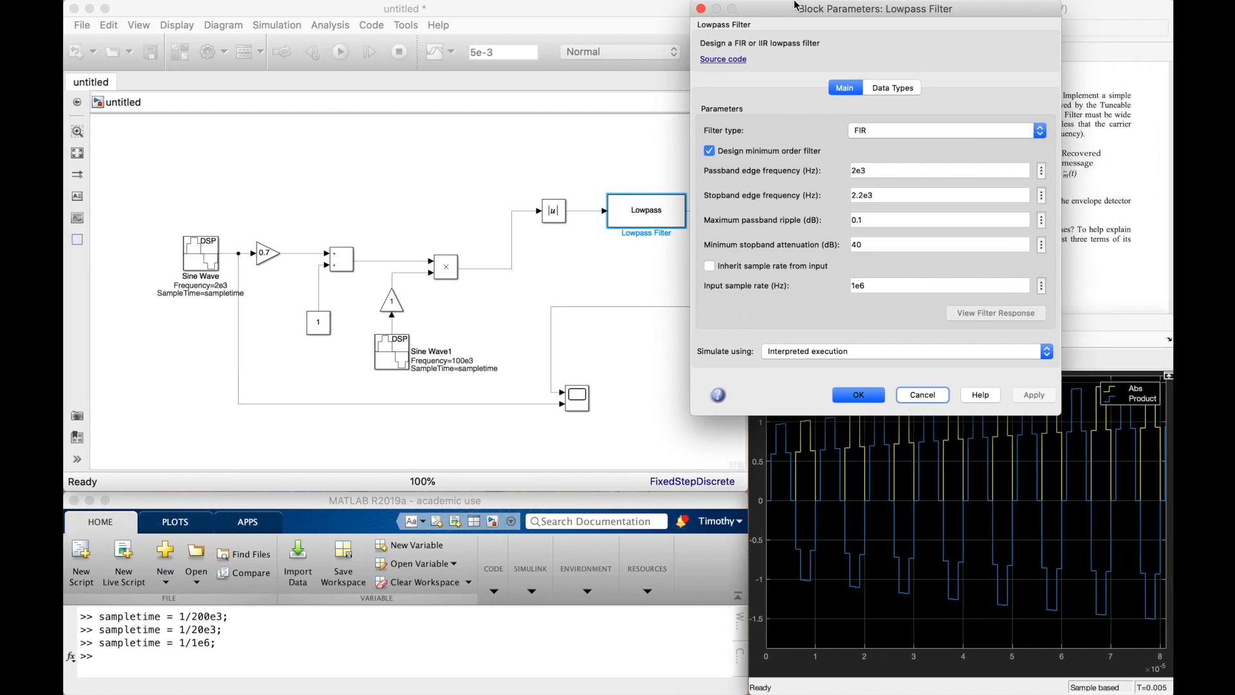
pyautogui.moveTo(855, 4)
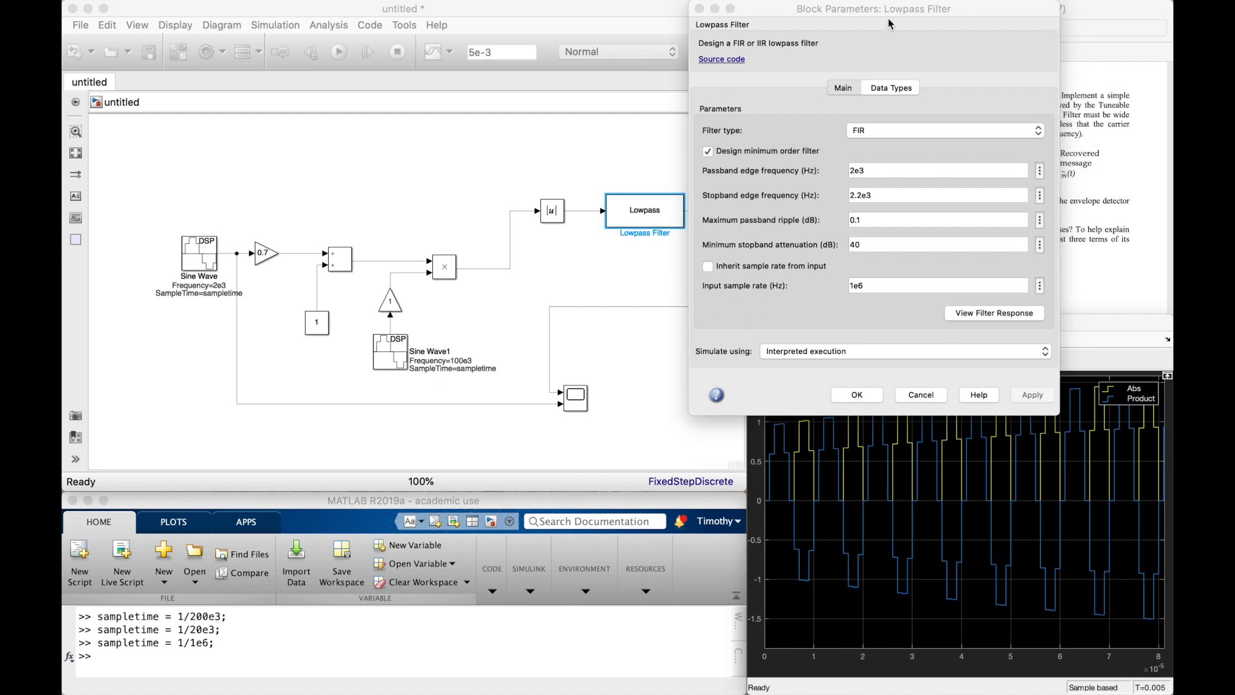
# Step: Set the Lowpass Filter's stopband edge frequency to 20e3 Hz and accept the parameters
pyautogui.moveTo(906, 14); pyautogui.dragTo(592, 10)
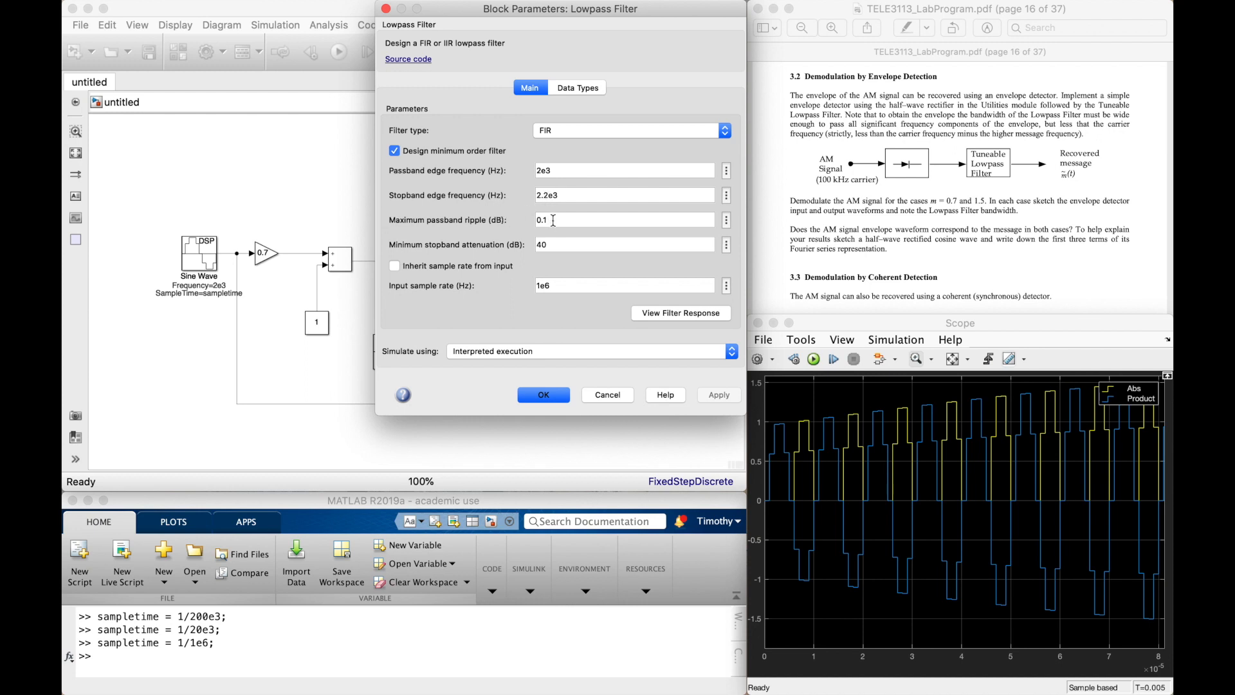
pyautogui.doubleClick(553, 194)
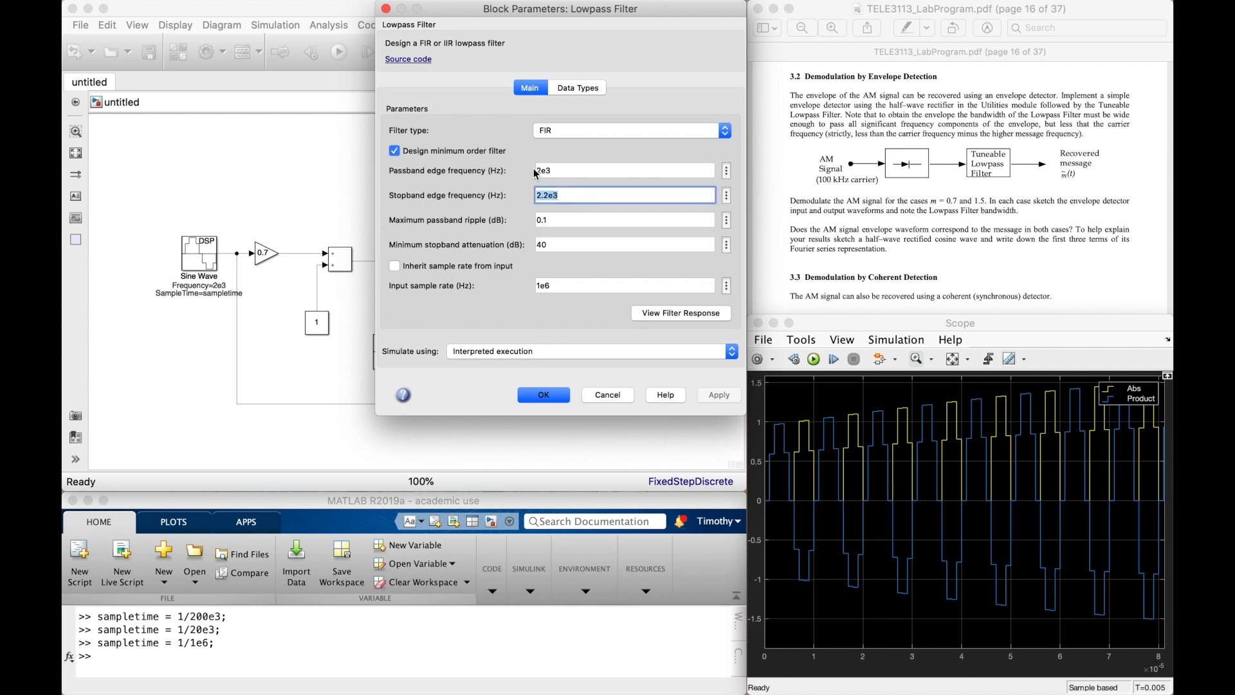
pyautogui.click(547, 195)
pyautogui.press('BackSpace')
pyautogui.press('BackSpace')
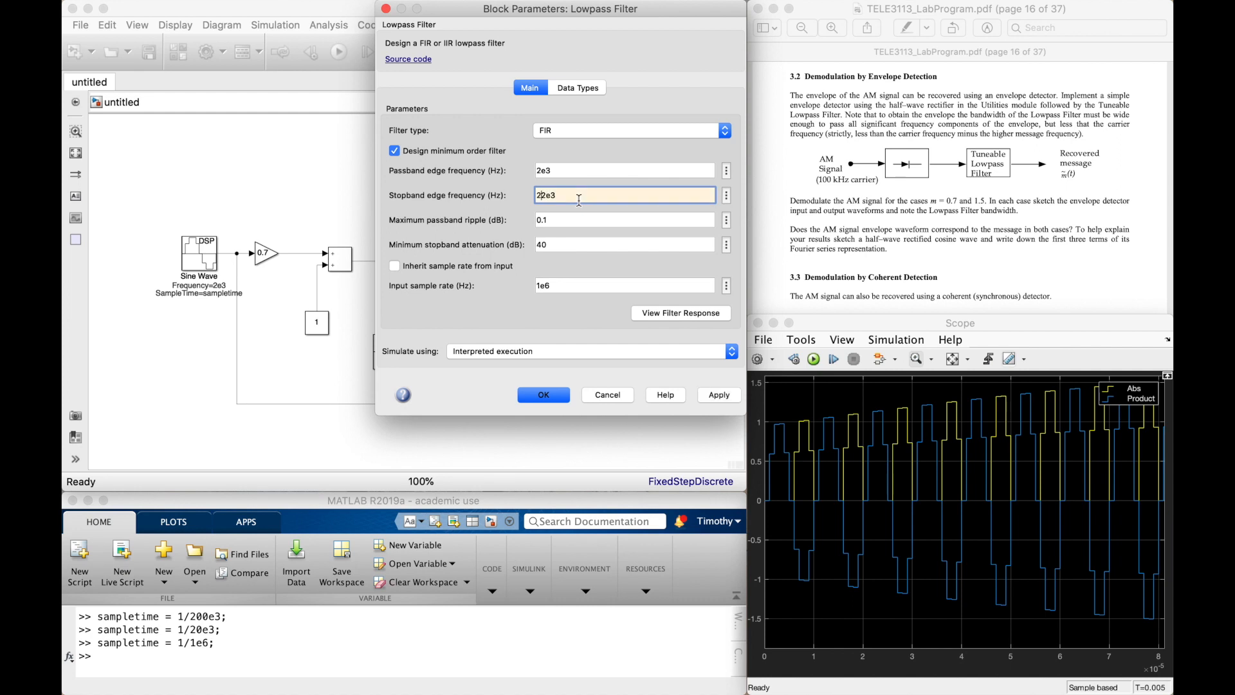
pyautogui.write('0')
pyautogui.click(589, 195)
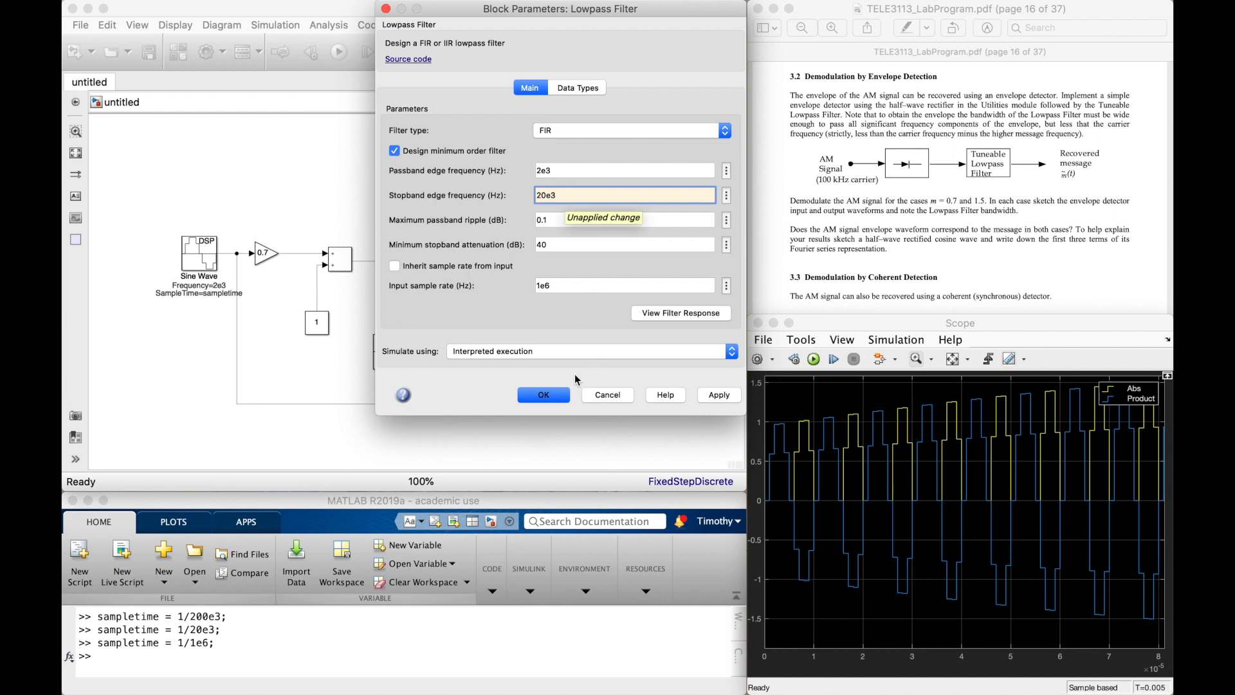
pyautogui.click(557, 397)
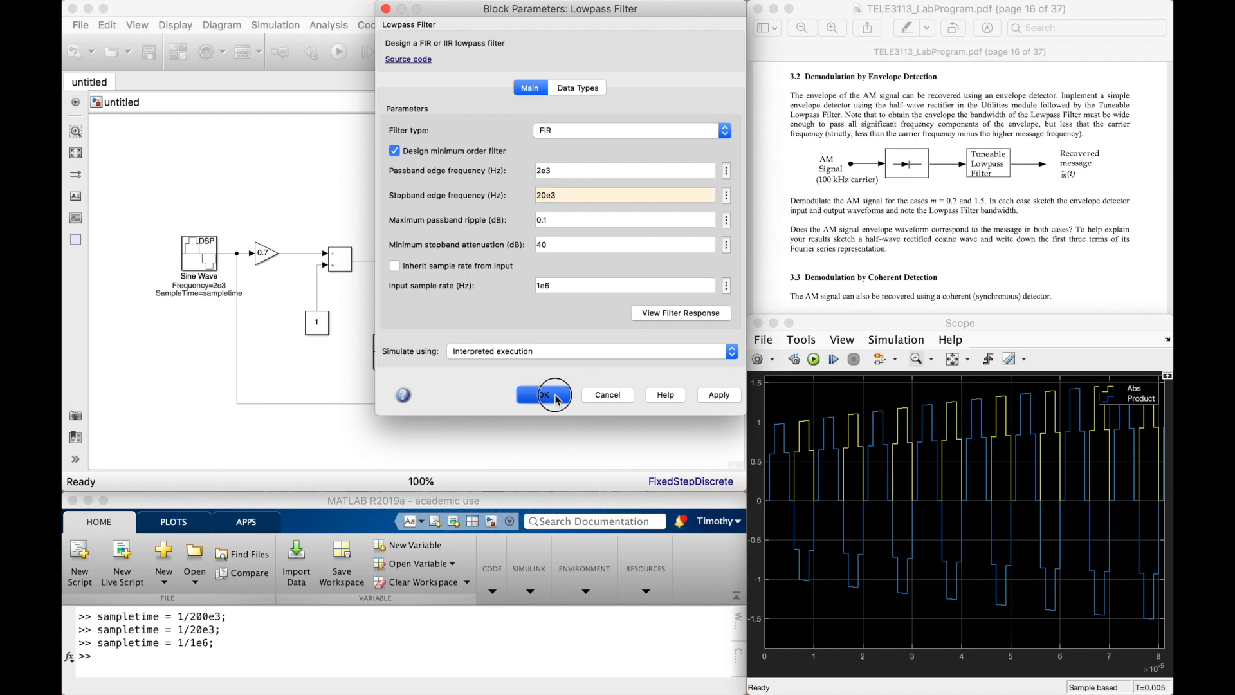
# Step: View the Lowpass Filter's magnitude response, examine its passband and transition band up close, and close the plot and parameters
pyautogui.doubleClick(643, 218)
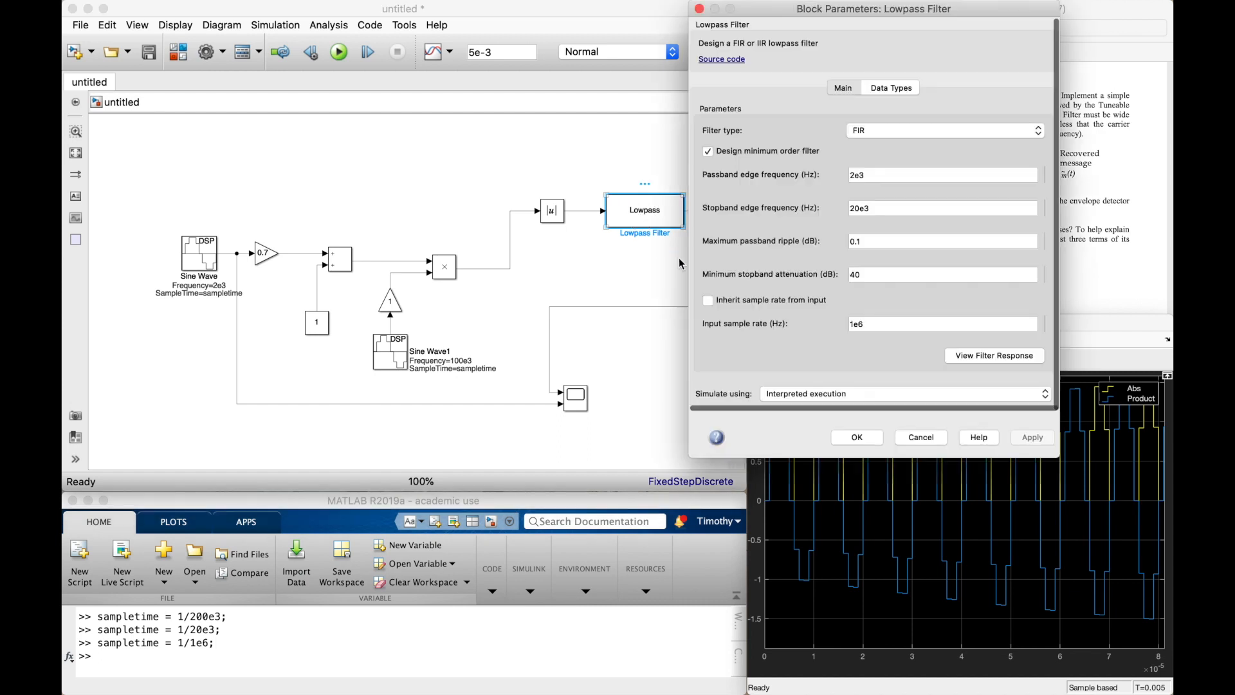
pyautogui.click(975, 313)
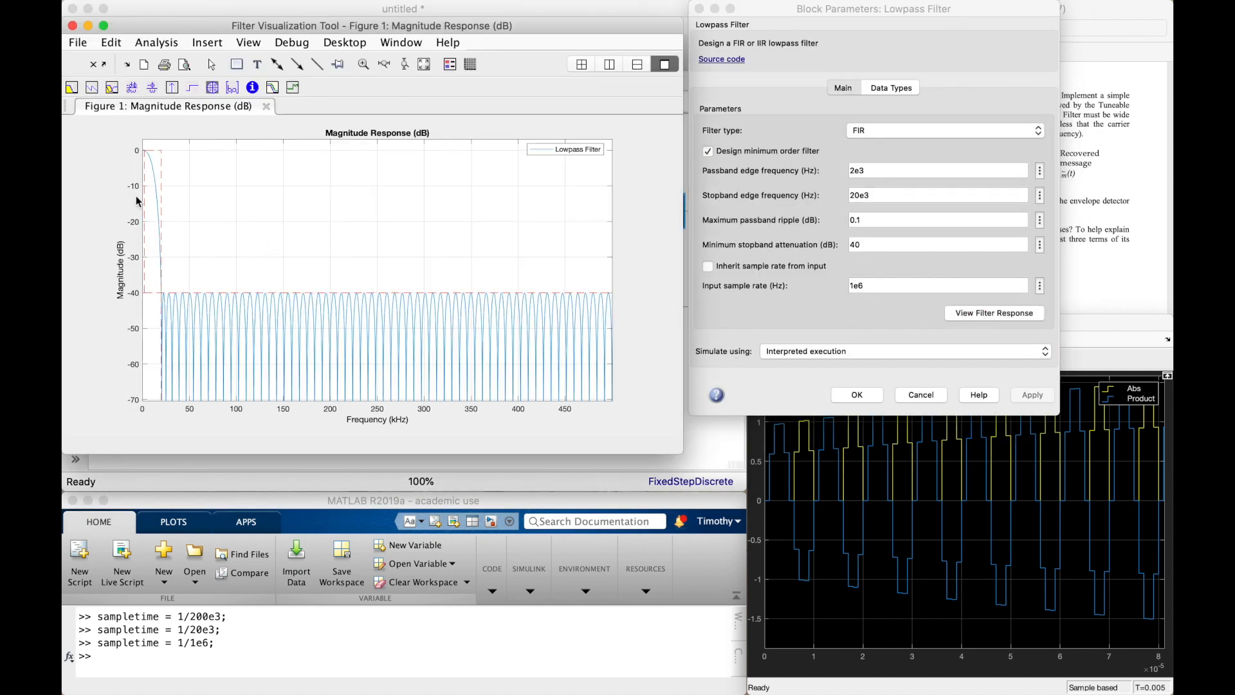
pyautogui.click(364, 63)
pyautogui.moveTo(83, 318); pyautogui.dragTo(67, 410)
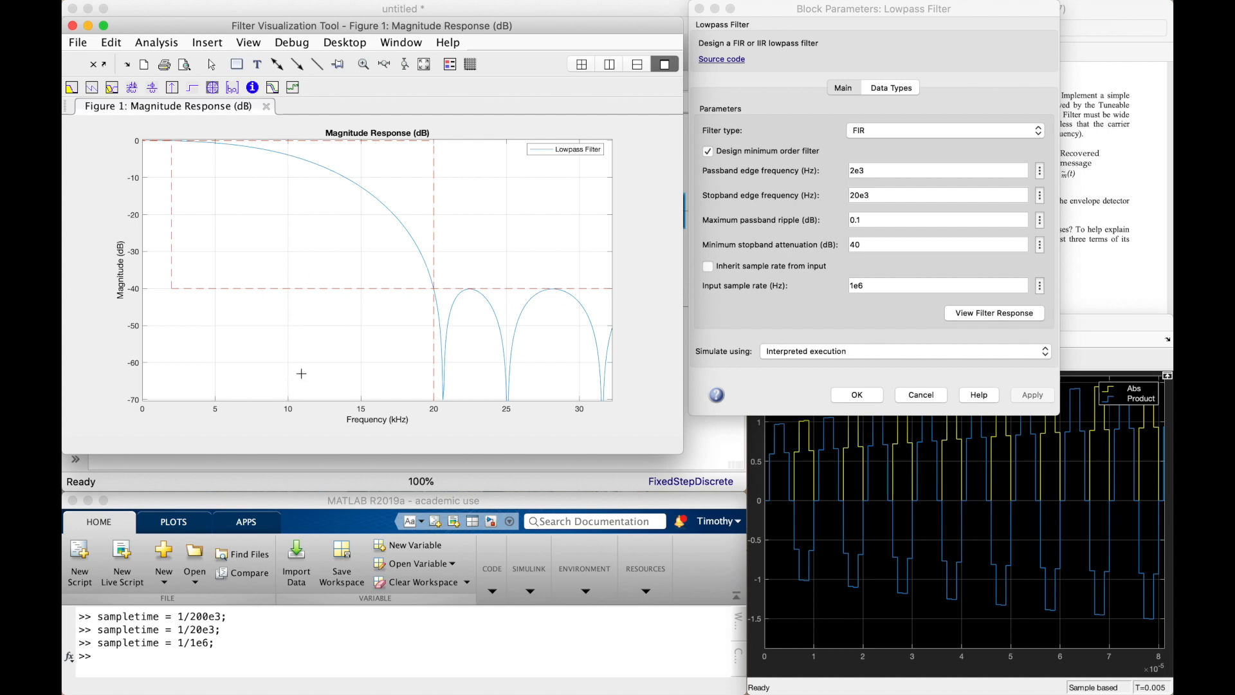
pyautogui.click(73, 26)
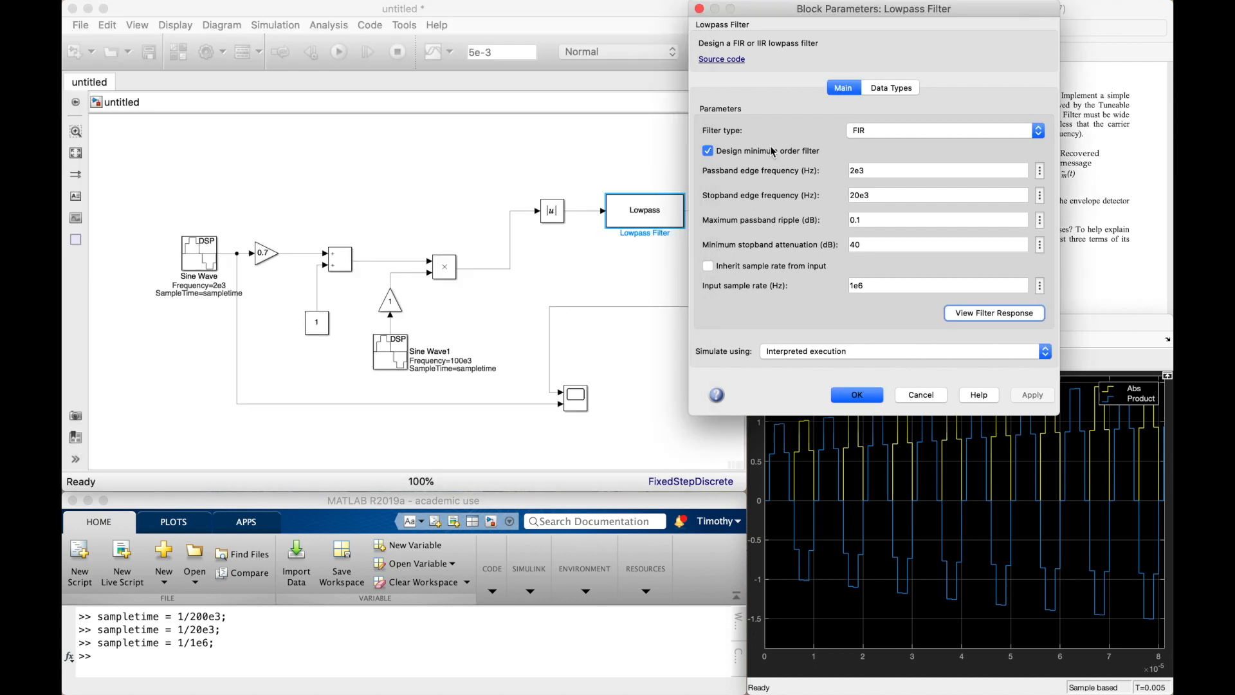
pyautogui.click(699, 8)
# Step: Run the simulation to compare the lowpass filter output with the sine wave message in the scope
pyautogui.click(677, 406)
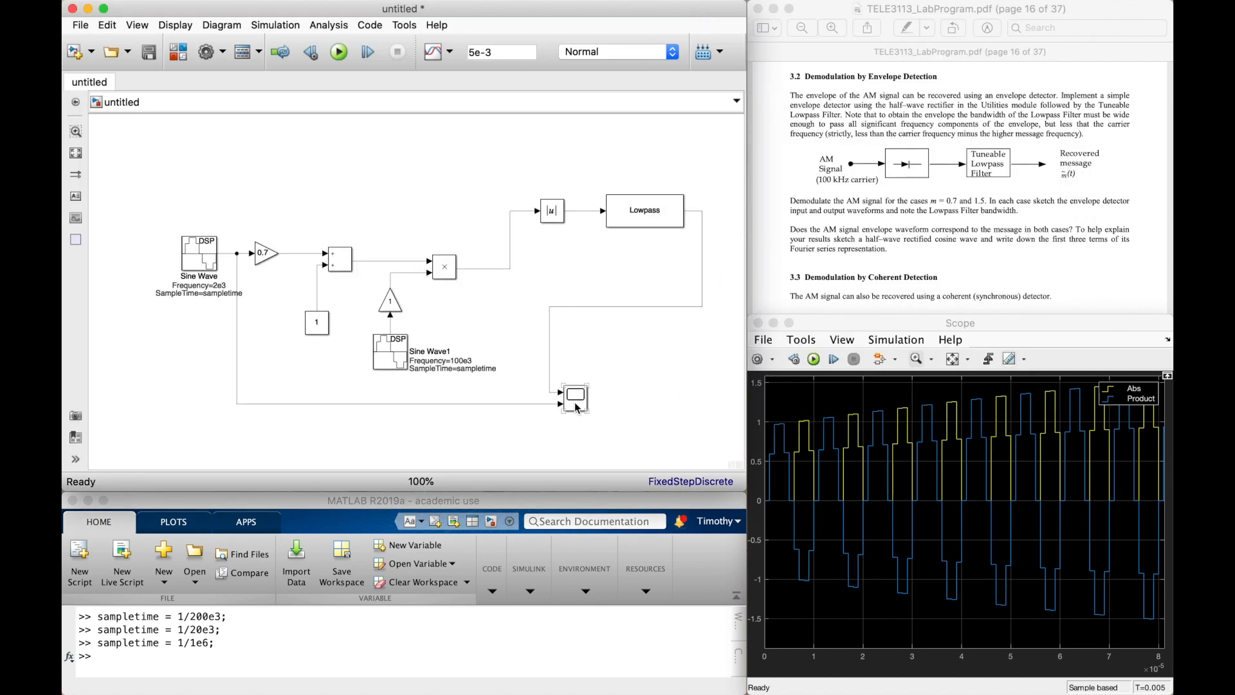
pyautogui.click(830, 406)
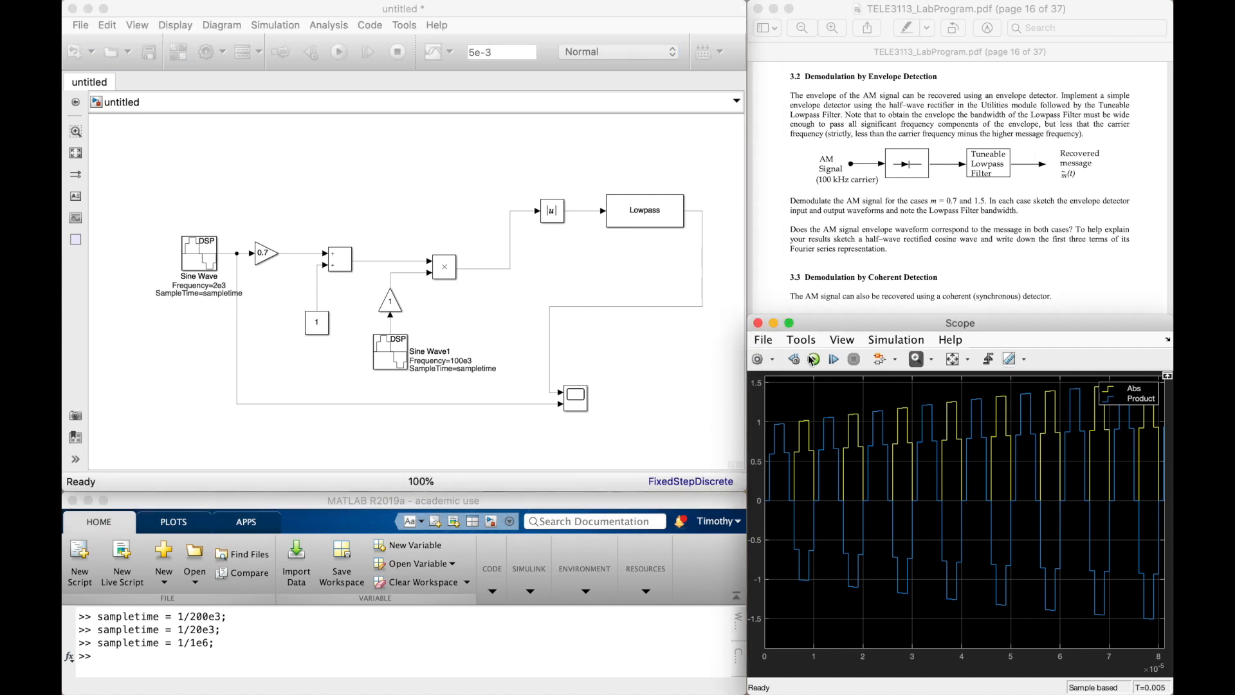
pyautogui.click(813, 359)
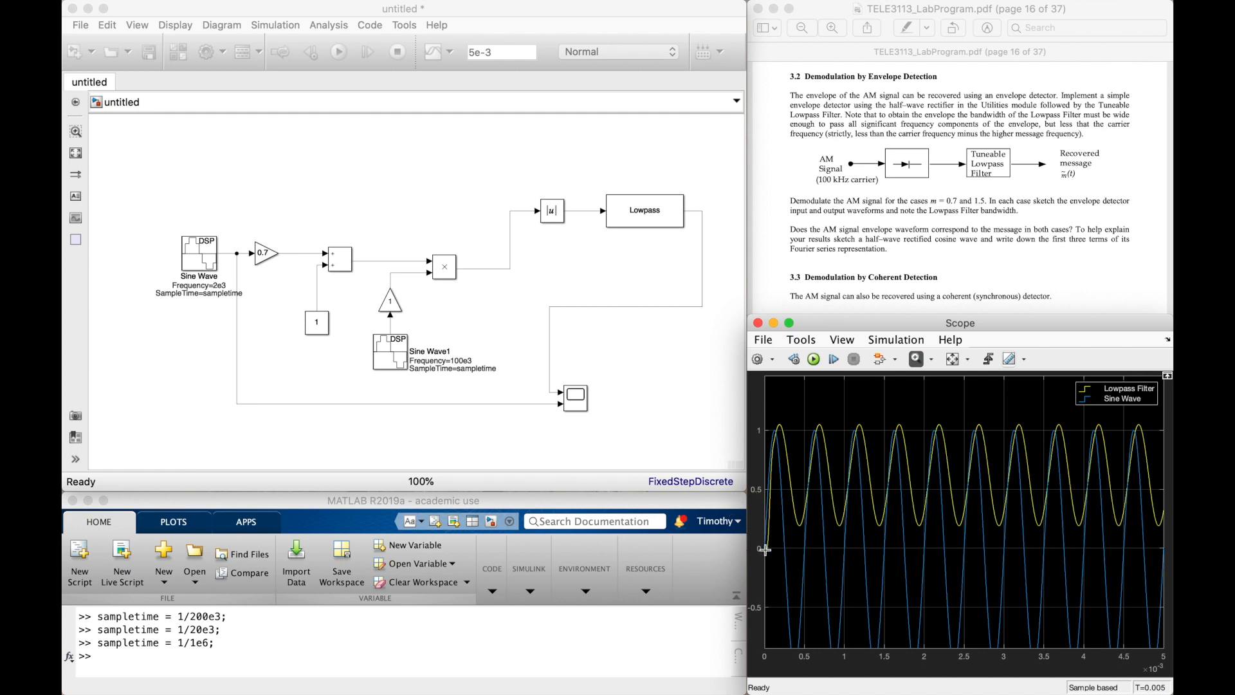
# Step: Replace the Sine Wave connection to the scope's second input with the Add block's output, rerun the simulation, and rescale the scope axes
pyautogui.click(236, 340)
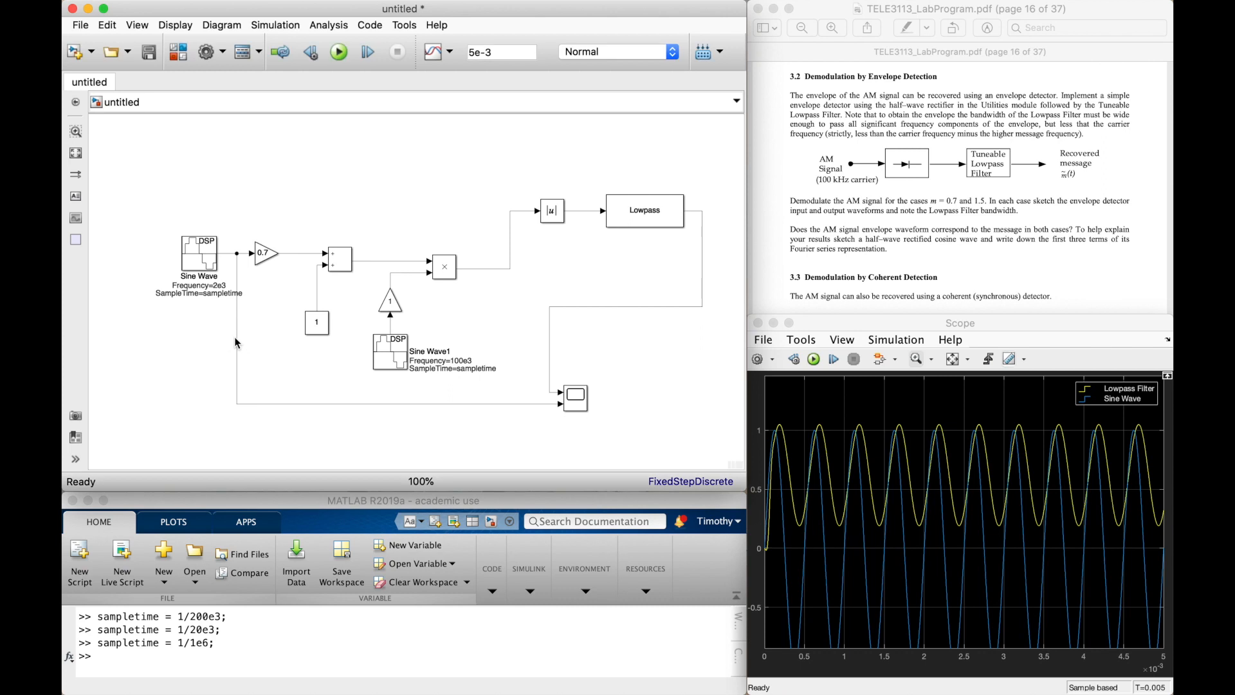
pyautogui.press('Delete')
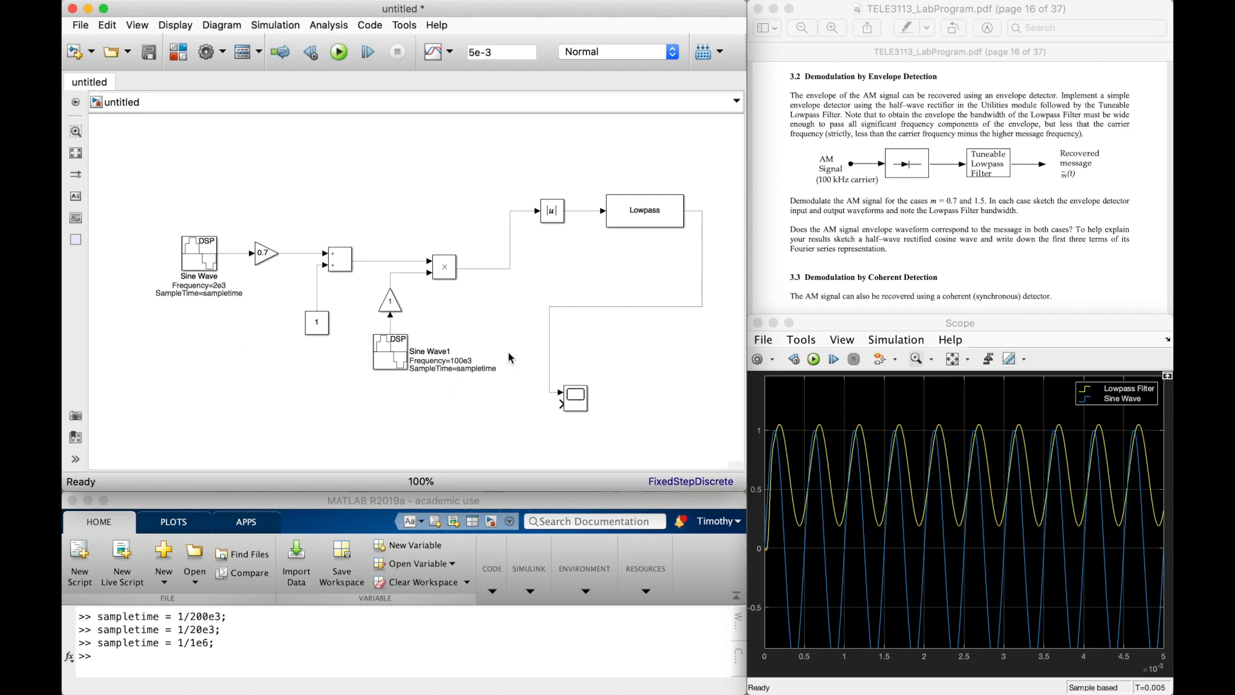
pyautogui.moveTo(561, 403)
pyautogui.mouseDown()
pyautogui.moveTo(441, 397)
pyautogui.moveTo(361, 306)
pyautogui.moveTo(361, 260)
pyautogui.mouseUp()
pyautogui.click(884, 426)
pyautogui.click(814, 359)
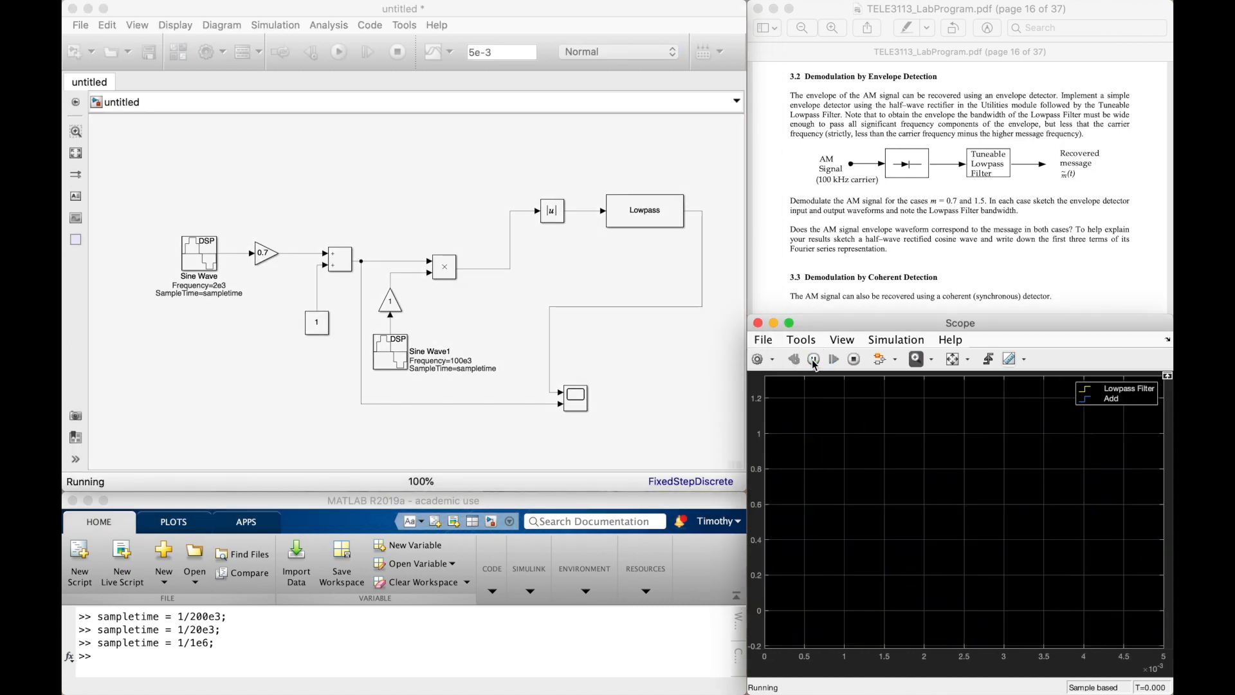
pyautogui.click(956, 365)
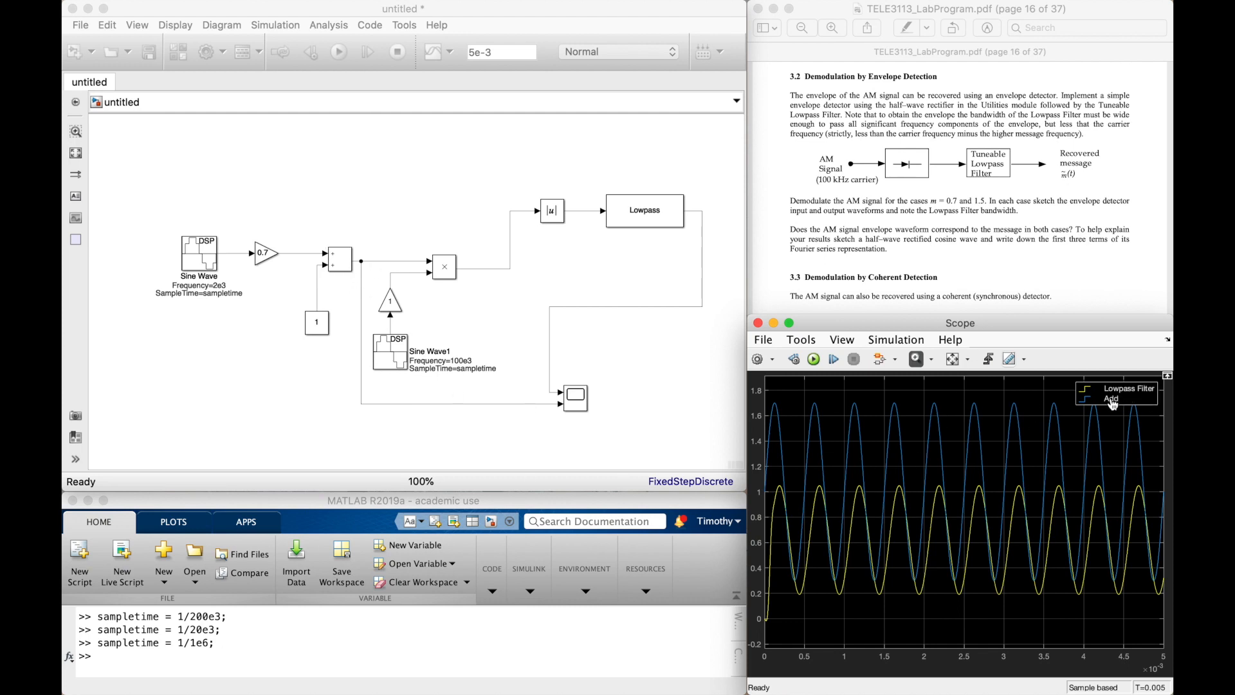
# Step: Name the signal running from the Add block to the scope "envelope" in its signal properties
pyautogui.click(428, 403)
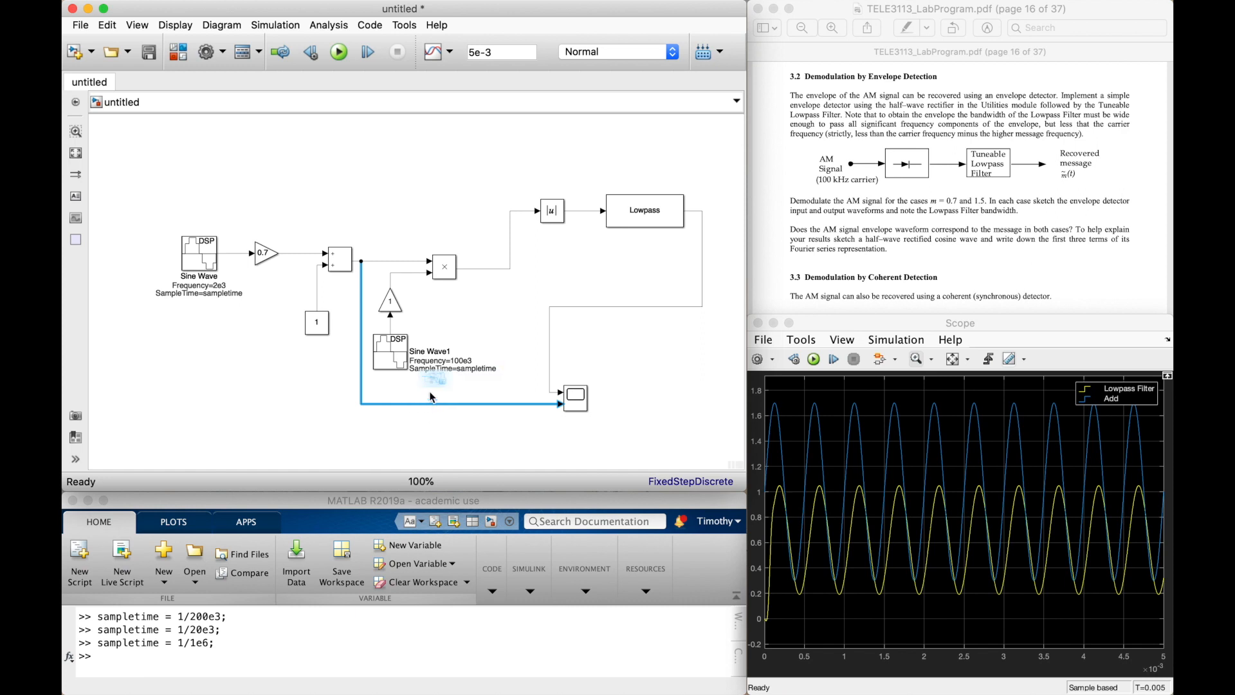
pyautogui.rightClick(430, 404)
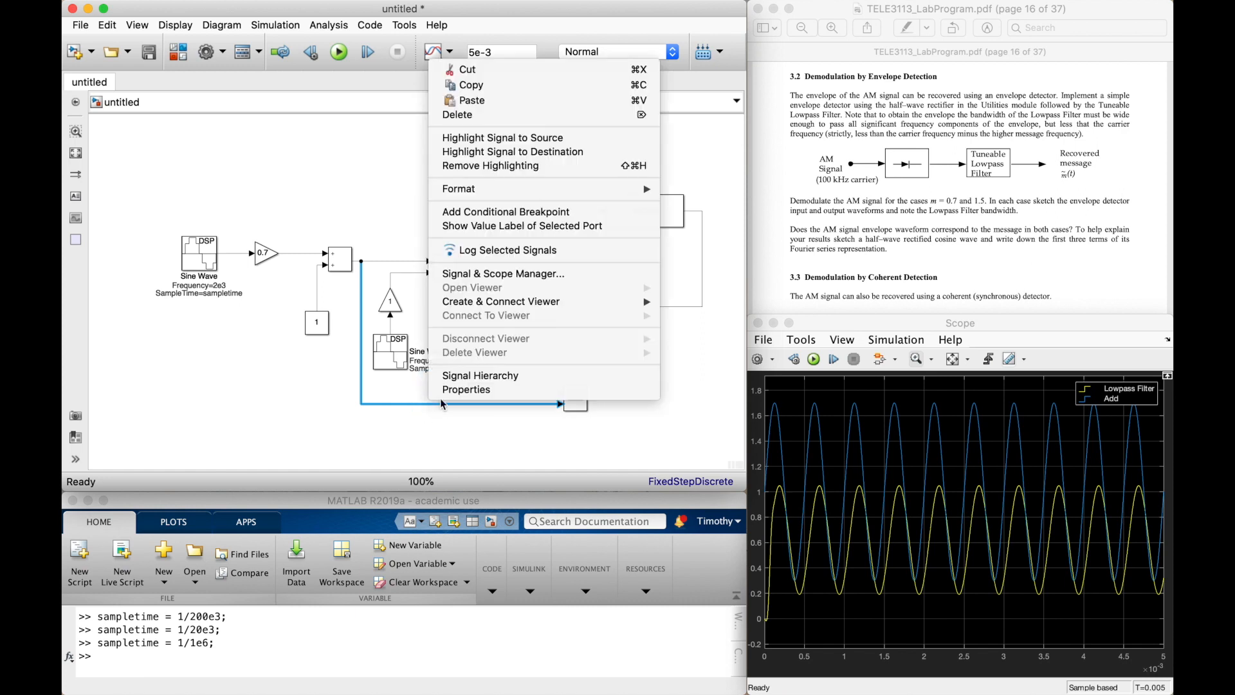
pyautogui.click(454, 390)
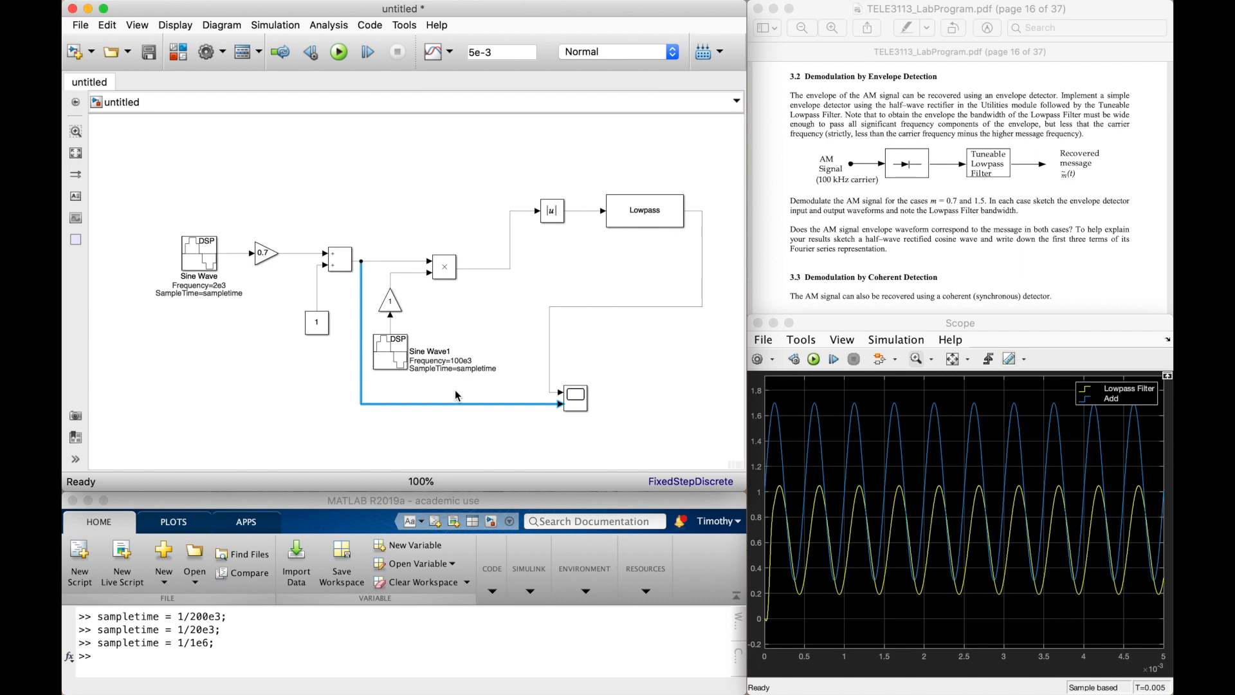
pyautogui.click(530, 148)
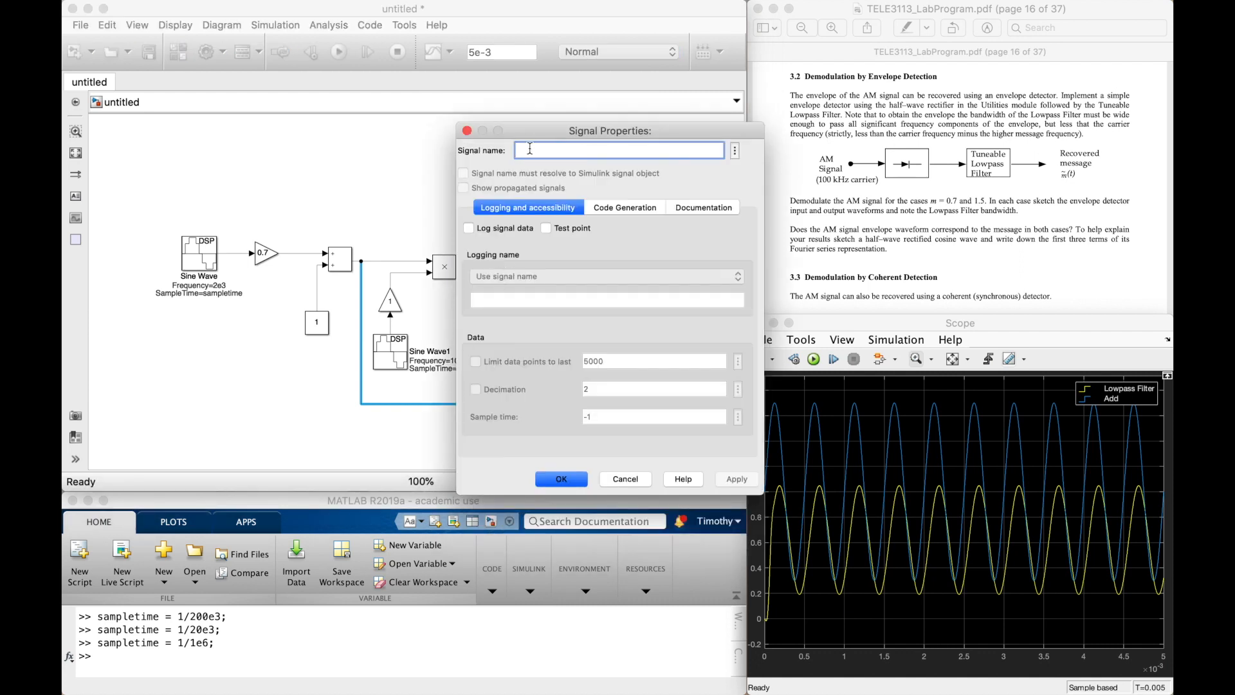
pyautogui.write('envelope')
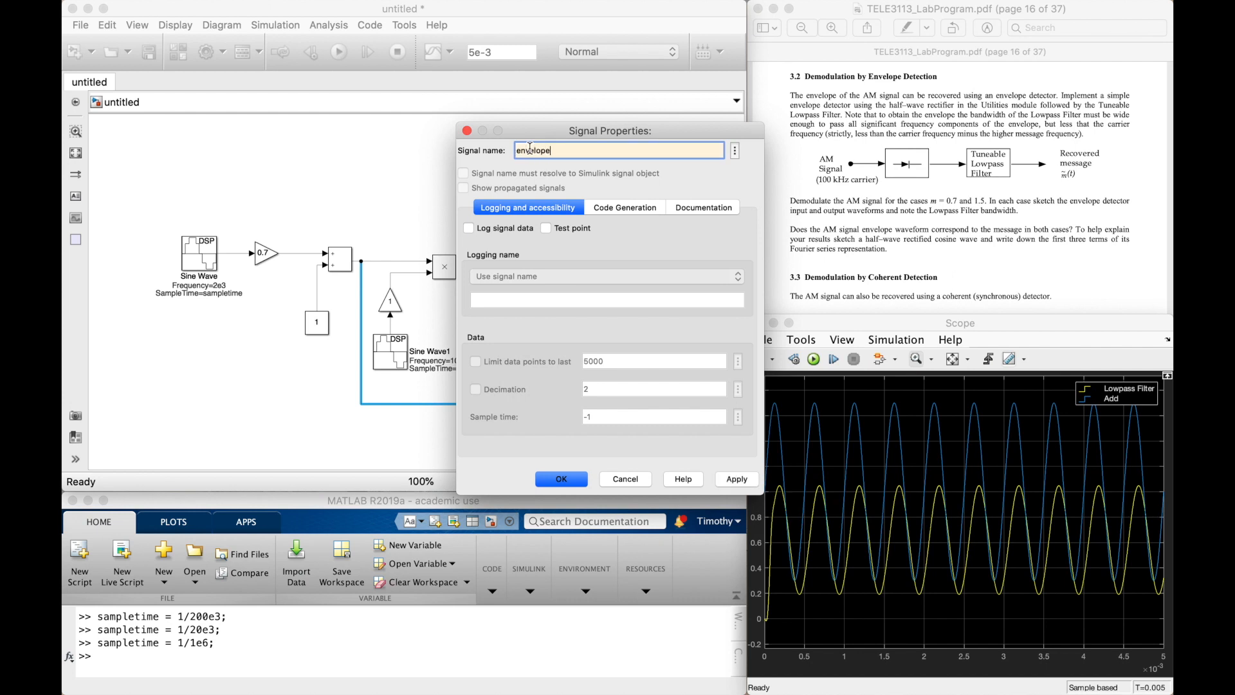
pyautogui.click(565, 480)
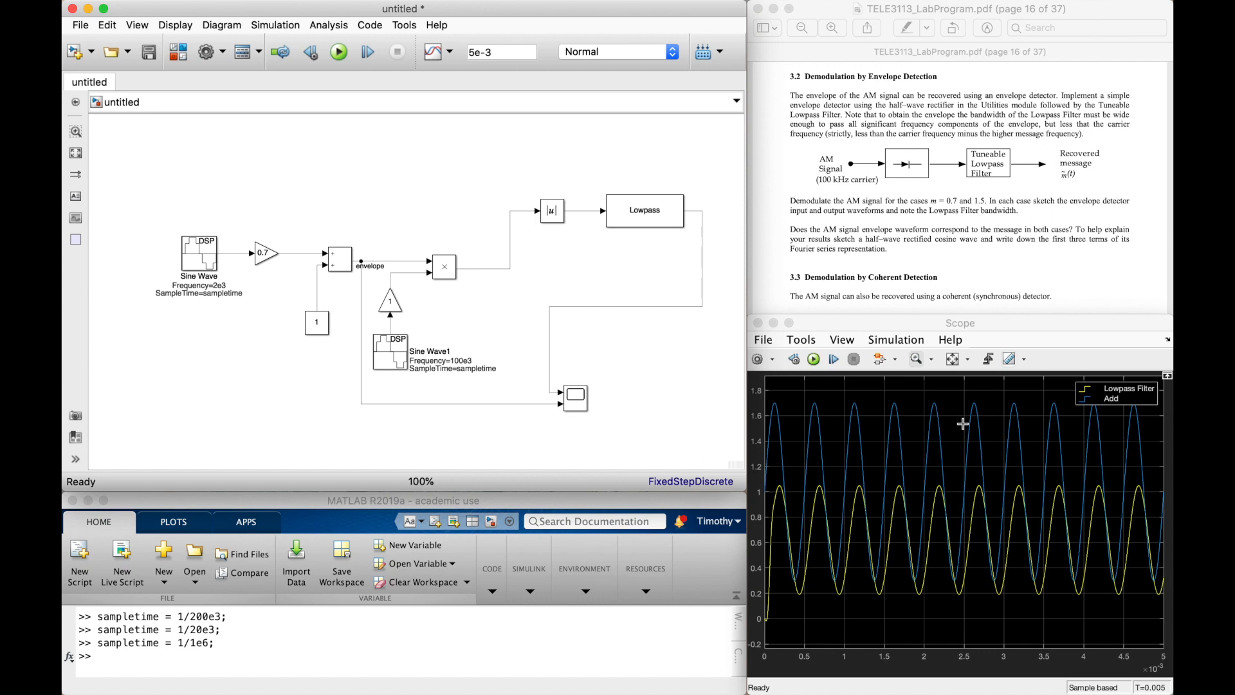
# Step: Rerun the simulation and adjust the scope view to compare the lowpass filter output with the envelope signal
pyautogui.click(962, 422)
pyautogui.click(814, 359)
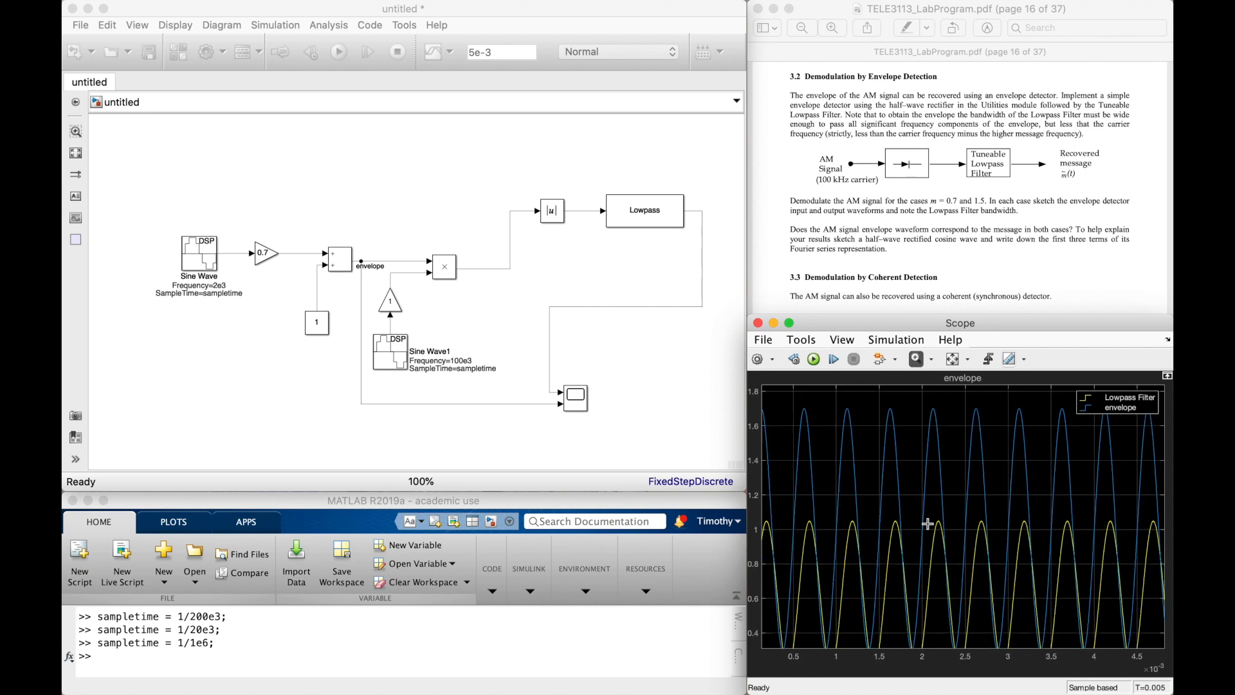
pyautogui.scroll(2, 928, 524)
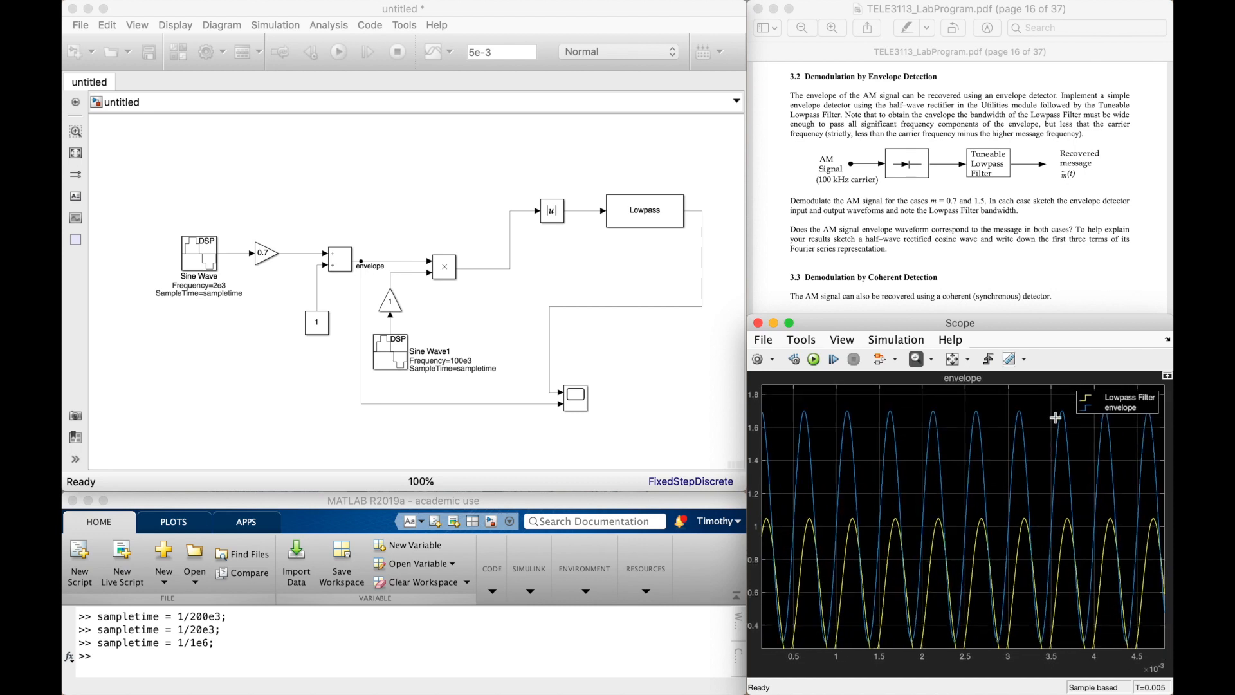
# Step: Branch the Product block's output line to the scope as an additional input alongside the lowpass filter output and envelope
pyautogui.click(534, 257)
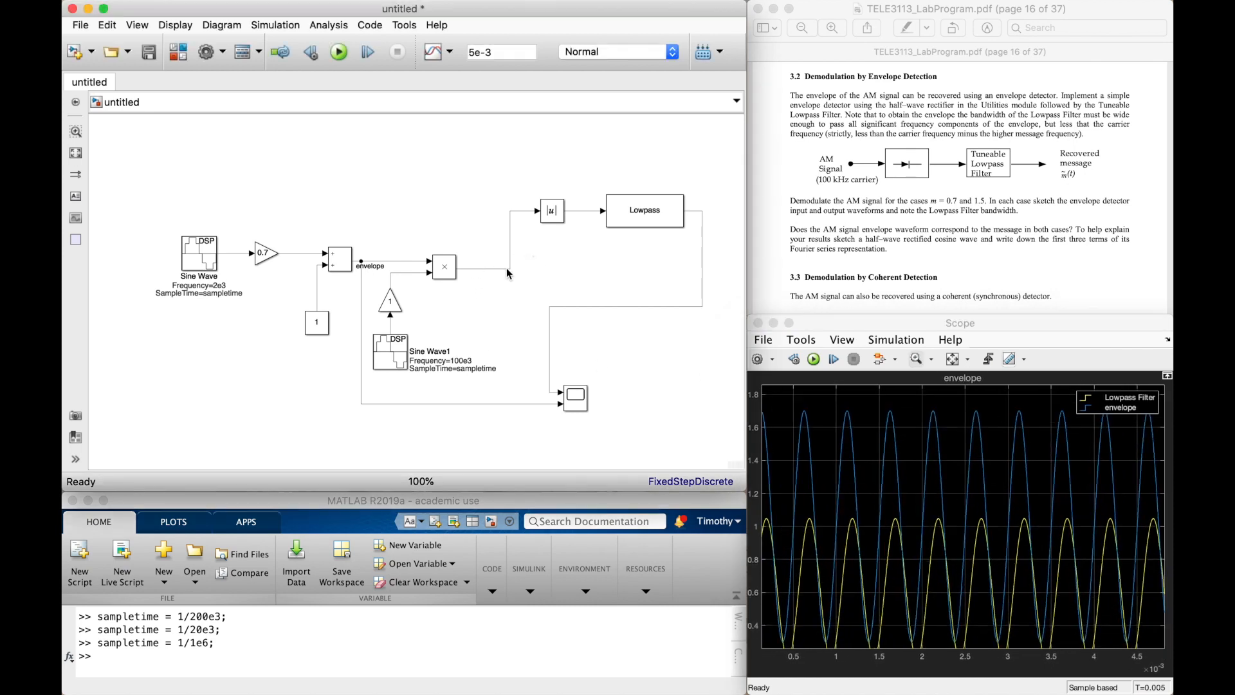
pyautogui.moveTo(511, 269)
pyautogui.mouseDown()
pyautogui.moveTo(523, 386)
pyautogui.moveTo(550, 412)
pyautogui.moveTo(505, 307)
pyautogui.moveTo(513, 270)
pyautogui.mouseUp()
pyautogui.moveTo(566, 399); pyautogui.dragTo(520, 271)
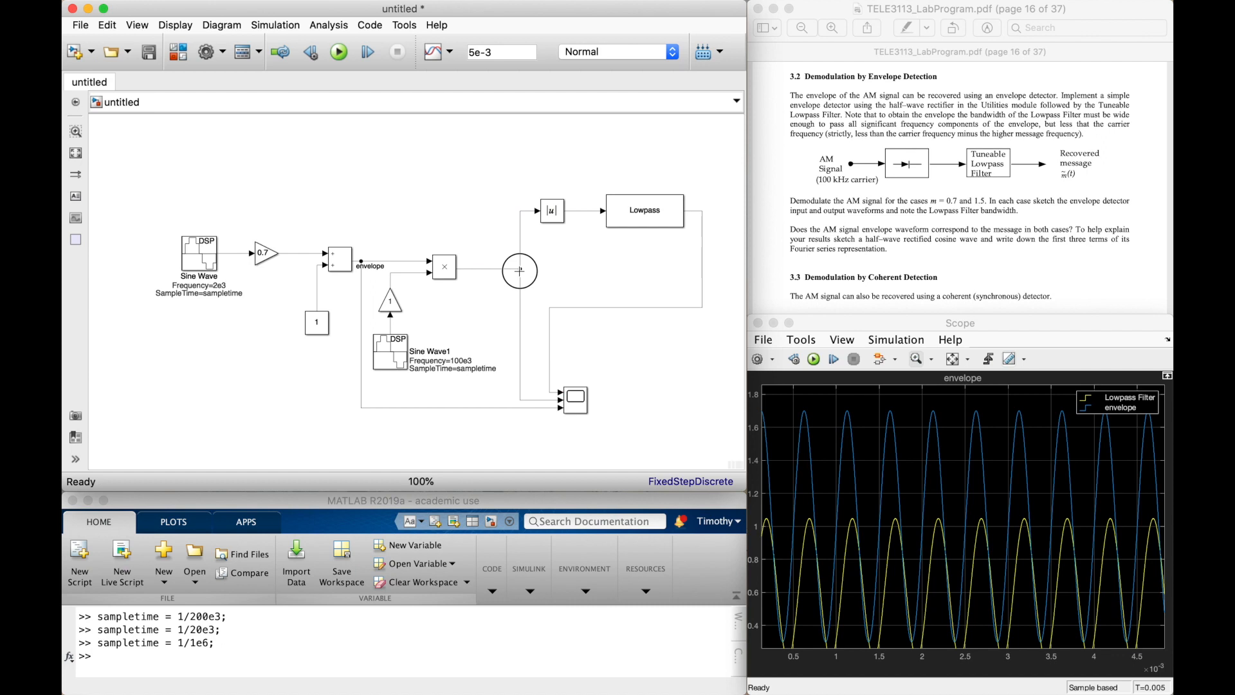
# Step: Rerun the simulation, rescale the scope axes, and zoom in on a few message cycles of the three signals
pyautogui.click(872, 404)
pyautogui.click(813, 359)
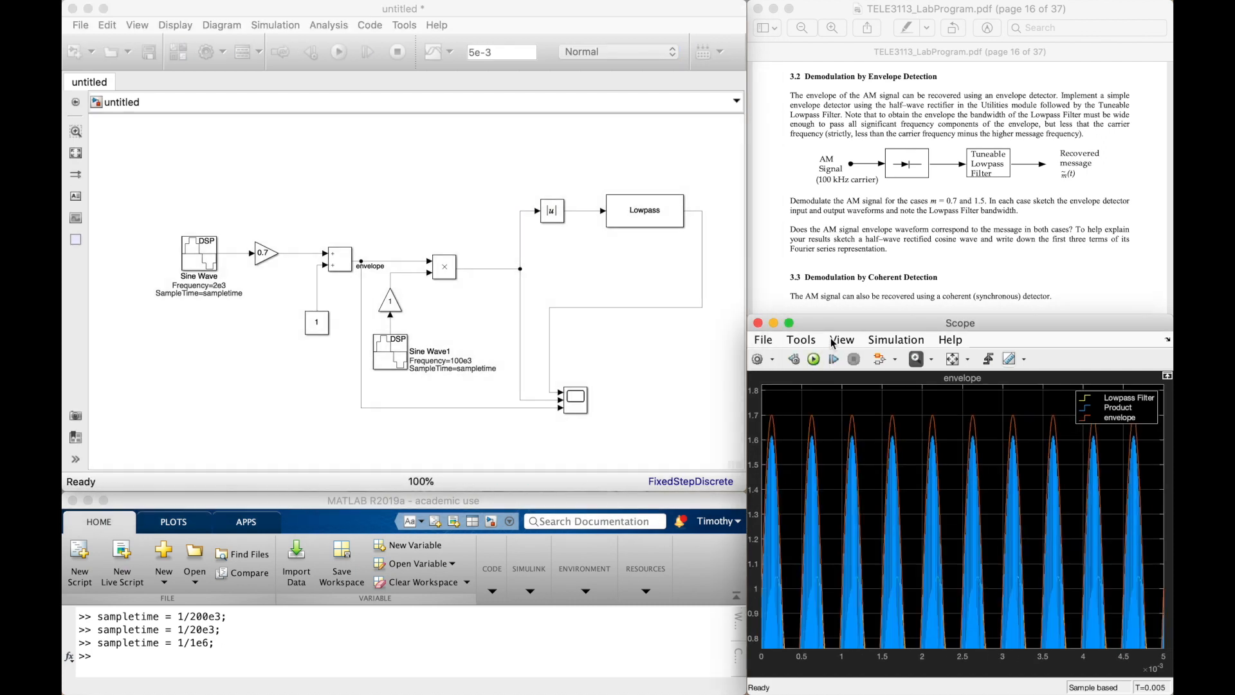
pyautogui.click(952, 359)
pyautogui.moveTo(917, 391); pyautogui.dragTo(875, 681)
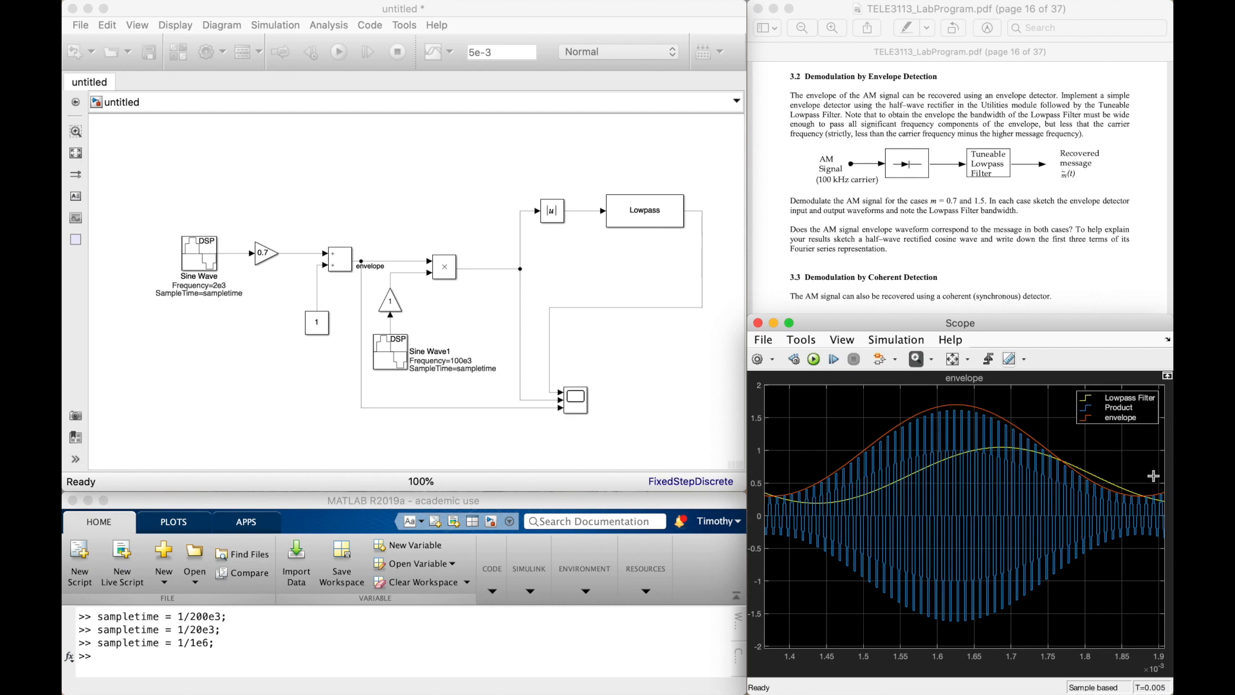
pyautogui.click(954, 360)
pyautogui.moveTo(880, 404); pyautogui.dragTo(1043, 665)
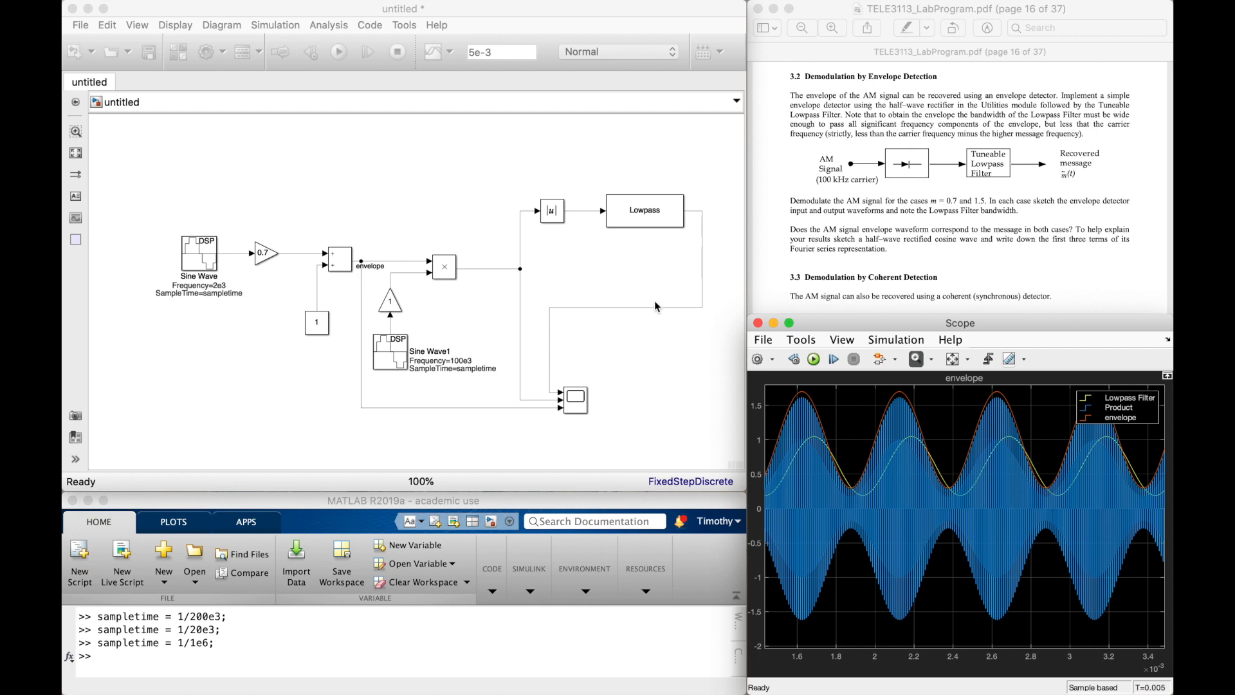
# Step: View the Lowpass Filter's phase response, examine its low-frequency section up close, and close the plot and block parameters
pyautogui.doubleClick(646, 213)
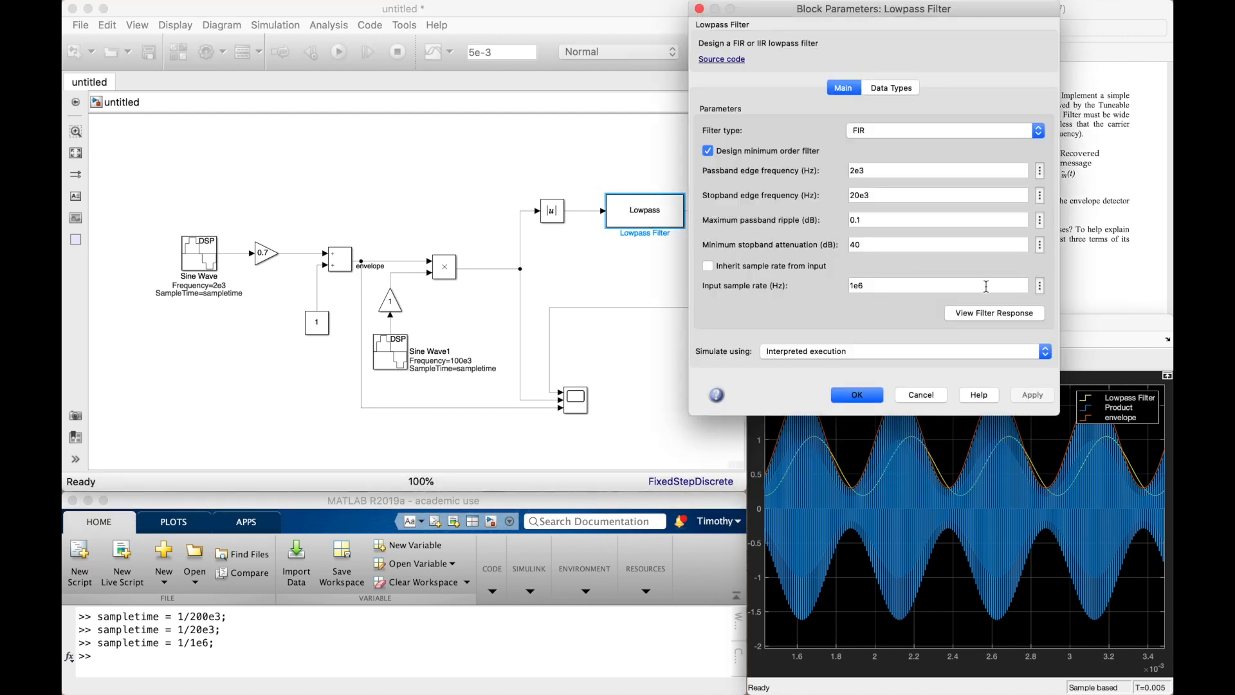
pyautogui.click(1012, 314)
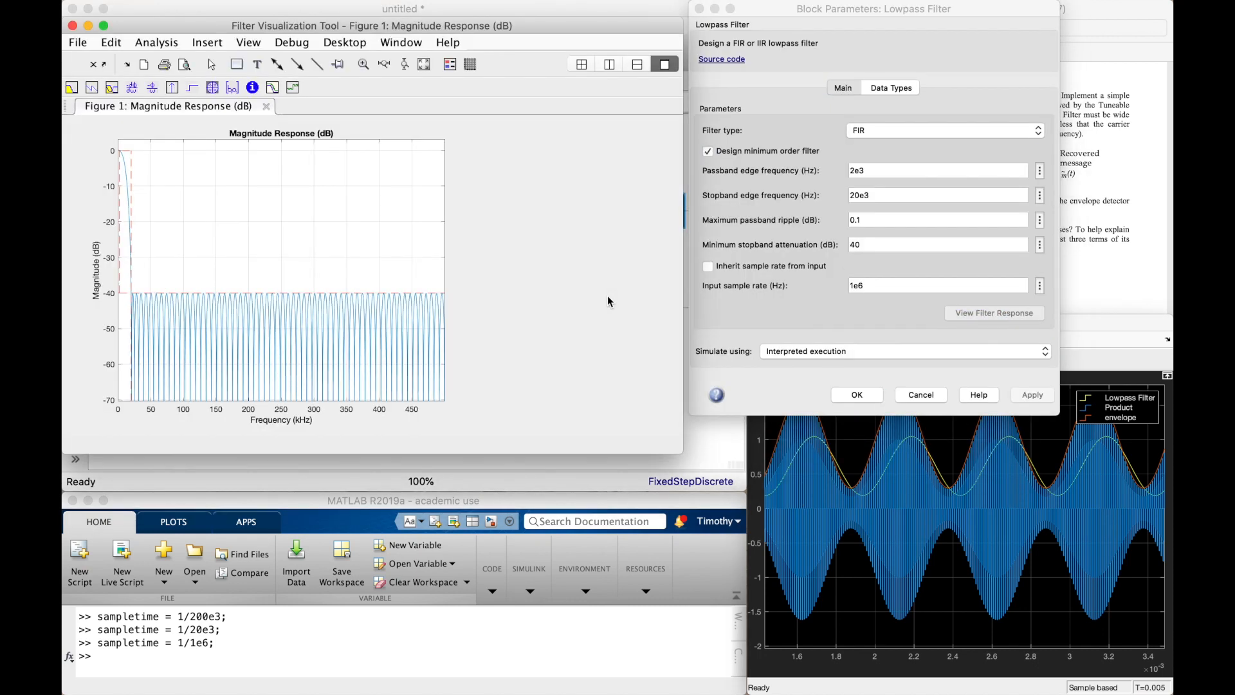
pyautogui.click(92, 89)
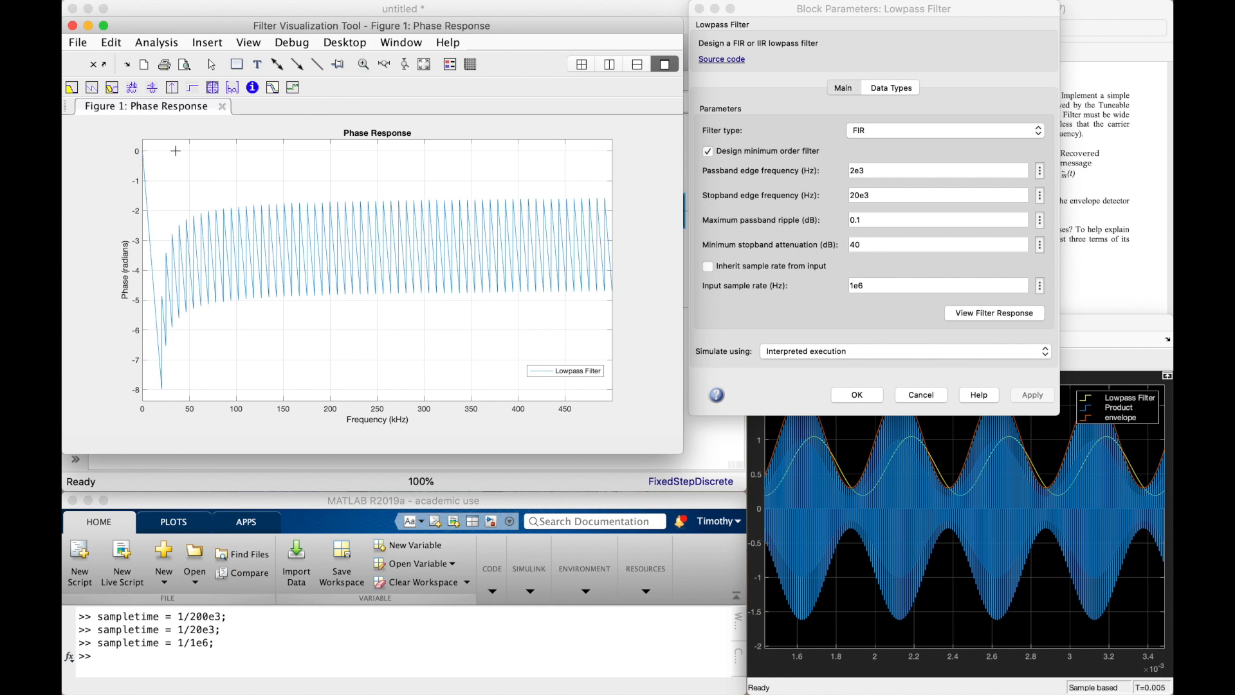
pyautogui.moveTo(171, 148); pyautogui.dragTo(65, 440)
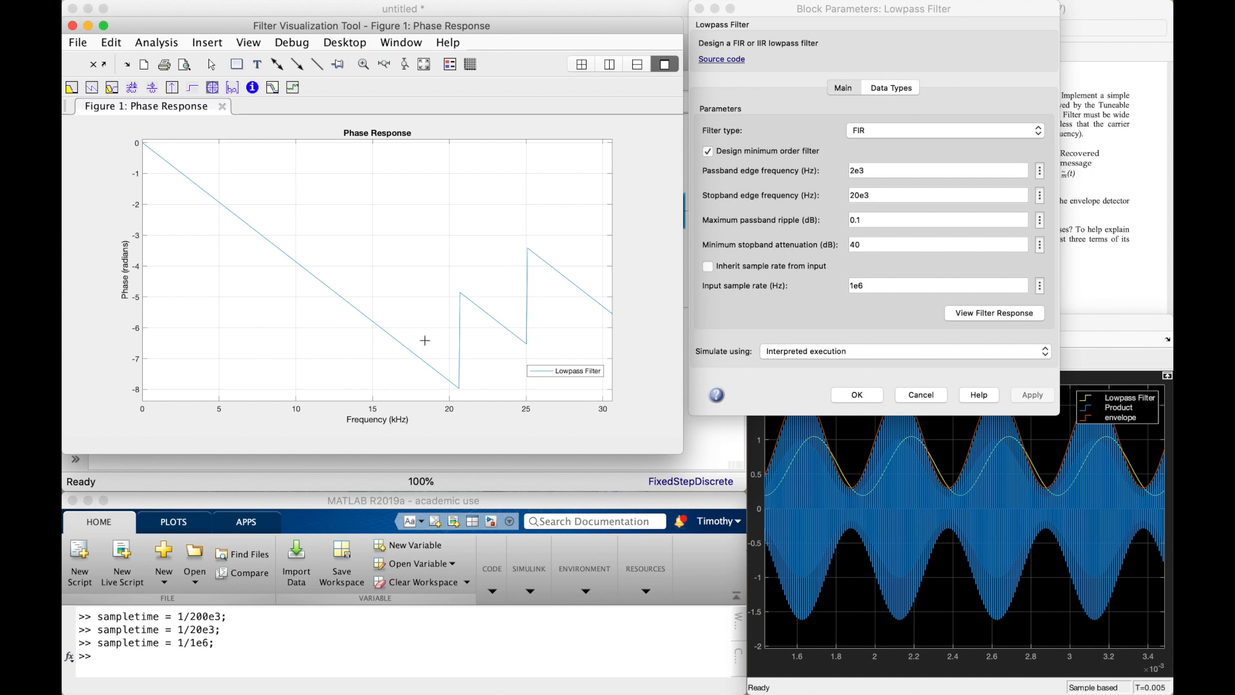
pyautogui.click(73, 26)
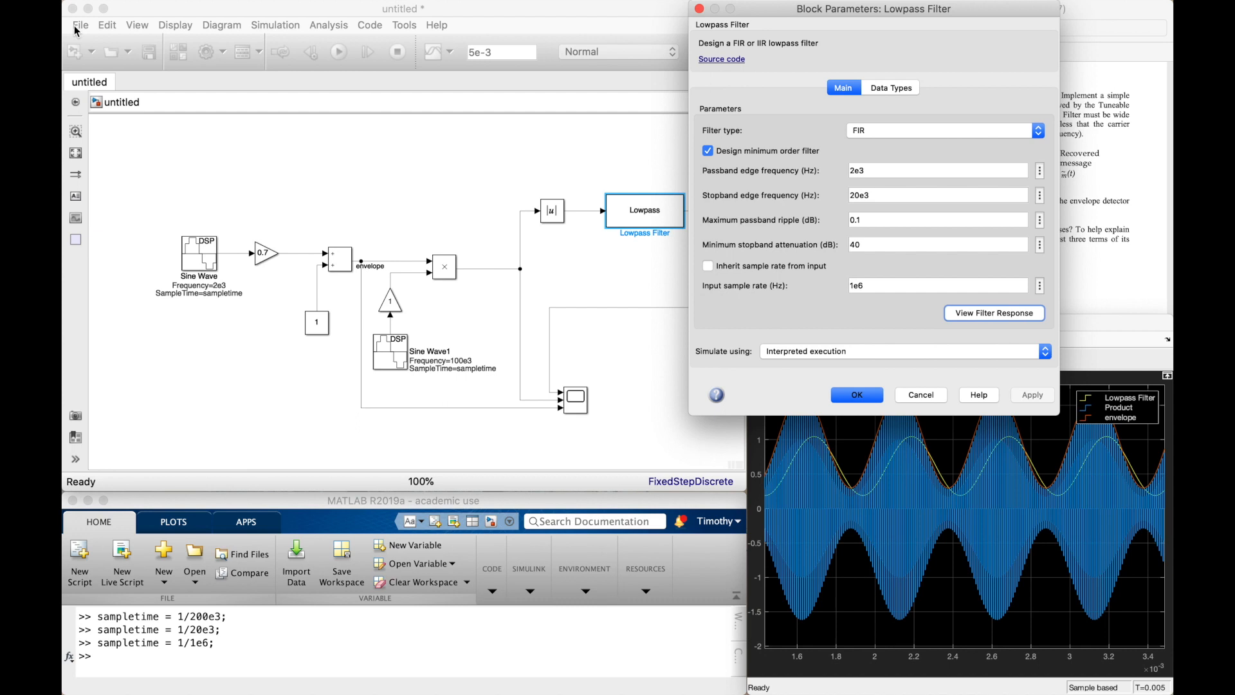
pyautogui.click(700, 9)
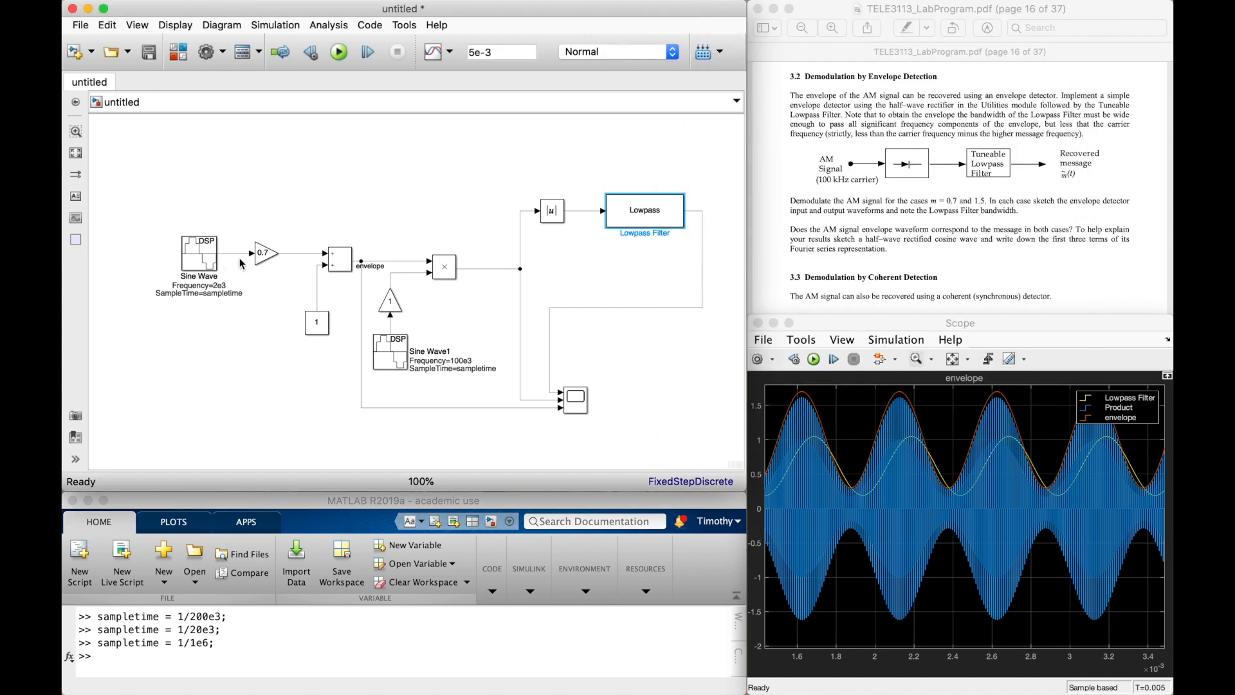
# Step: Set the message Sine Wave block's frequency to 0.1e3 Hz and accept the parameters
pyautogui.doubleClick(207, 258)
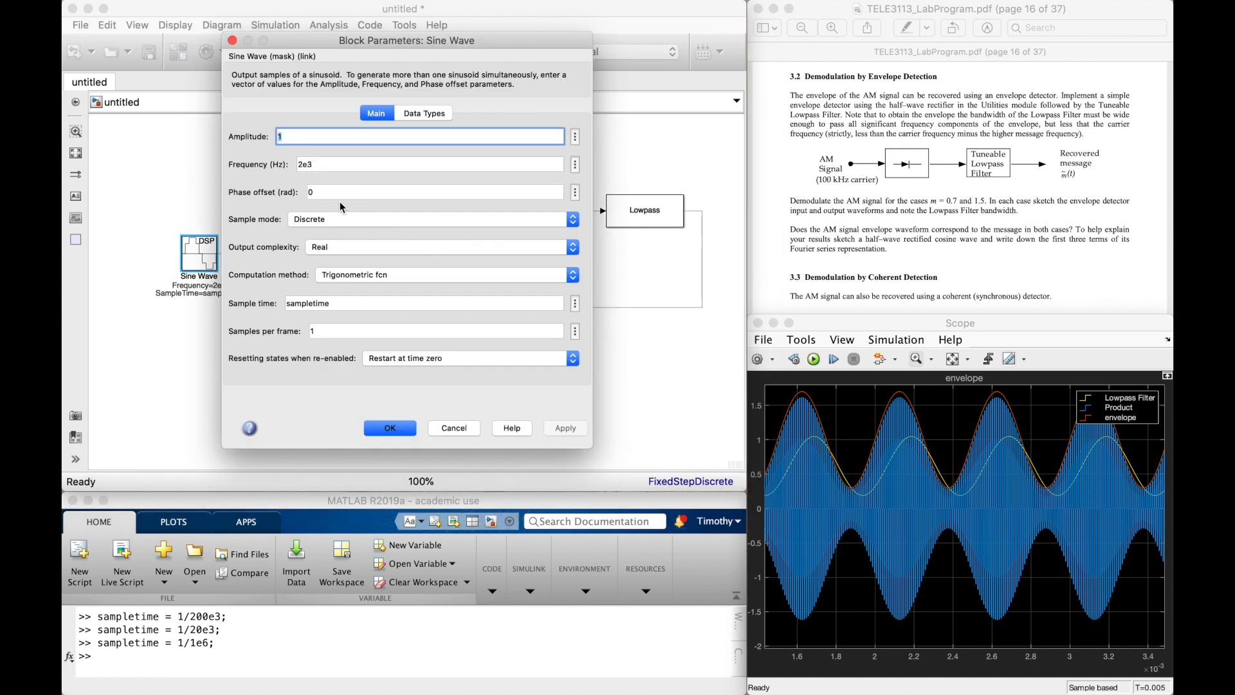
pyautogui.doubleClick(303, 166)
pyautogui.press('BackSpace')
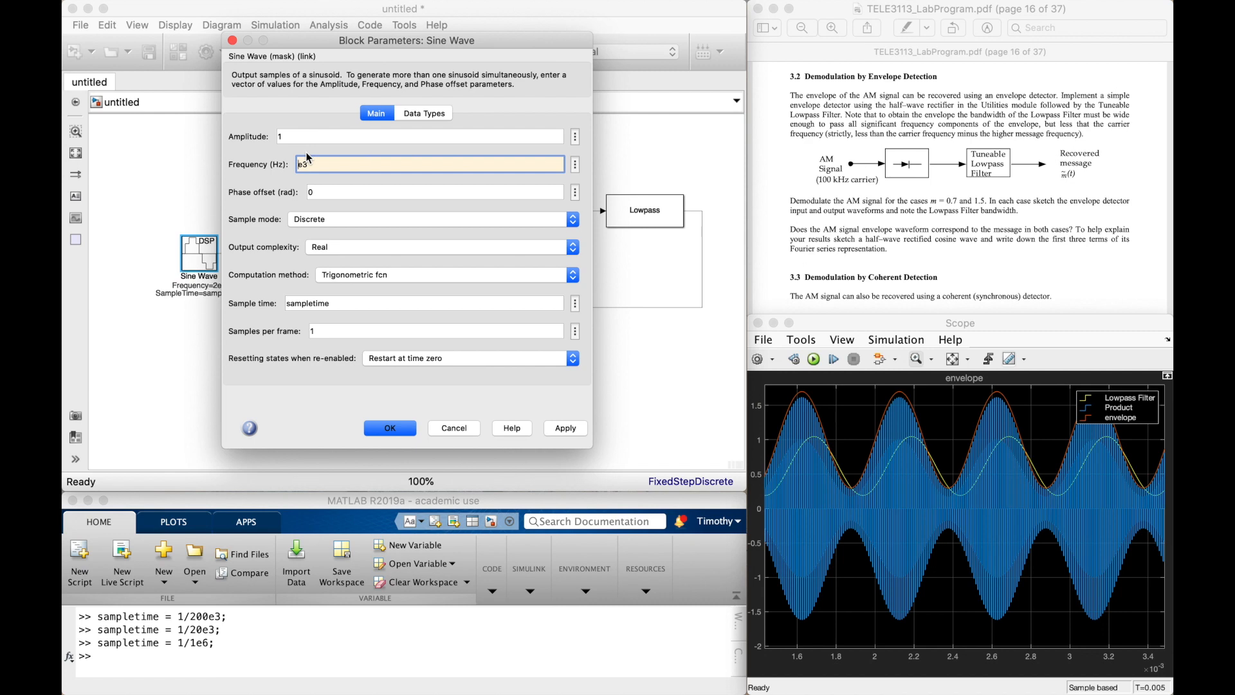
pyautogui.click(388, 428)
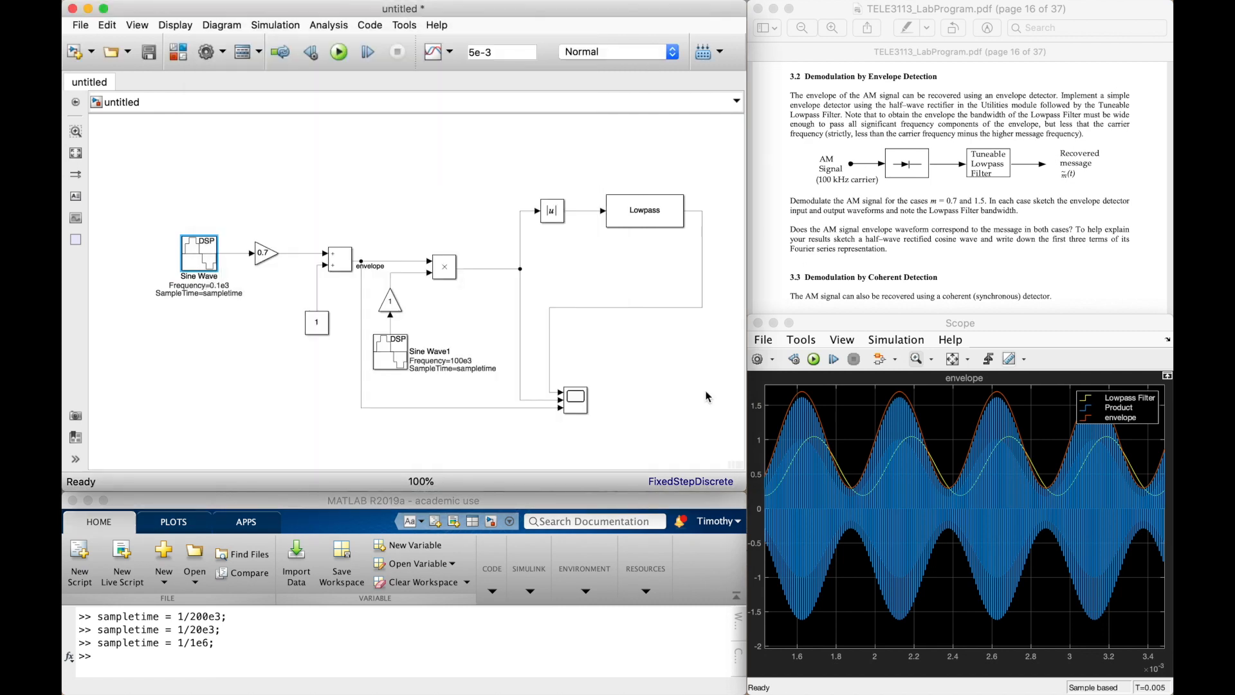
# Step: Rerun the simulation with the slower message and rescale the scope axes to fit the signals
pyautogui.click(859, 384)
pyautogui.click(814, 359)
pyautogui.click(814, 360)
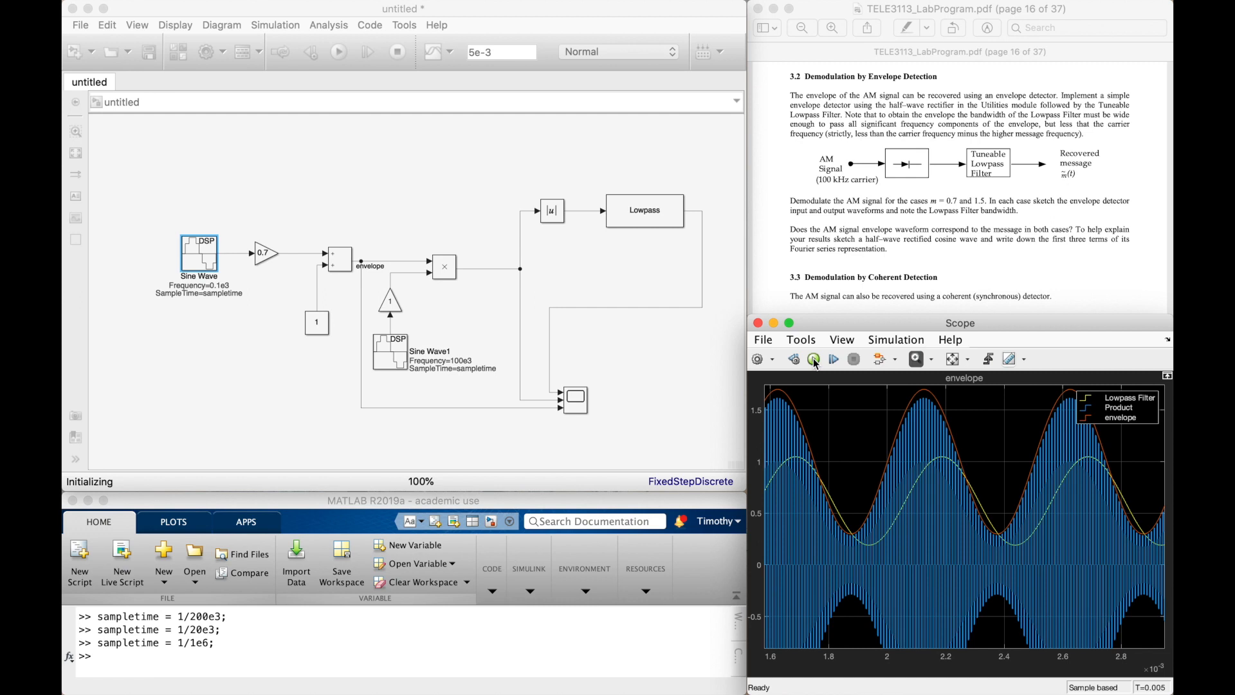
pyautogui.click(952, 360)
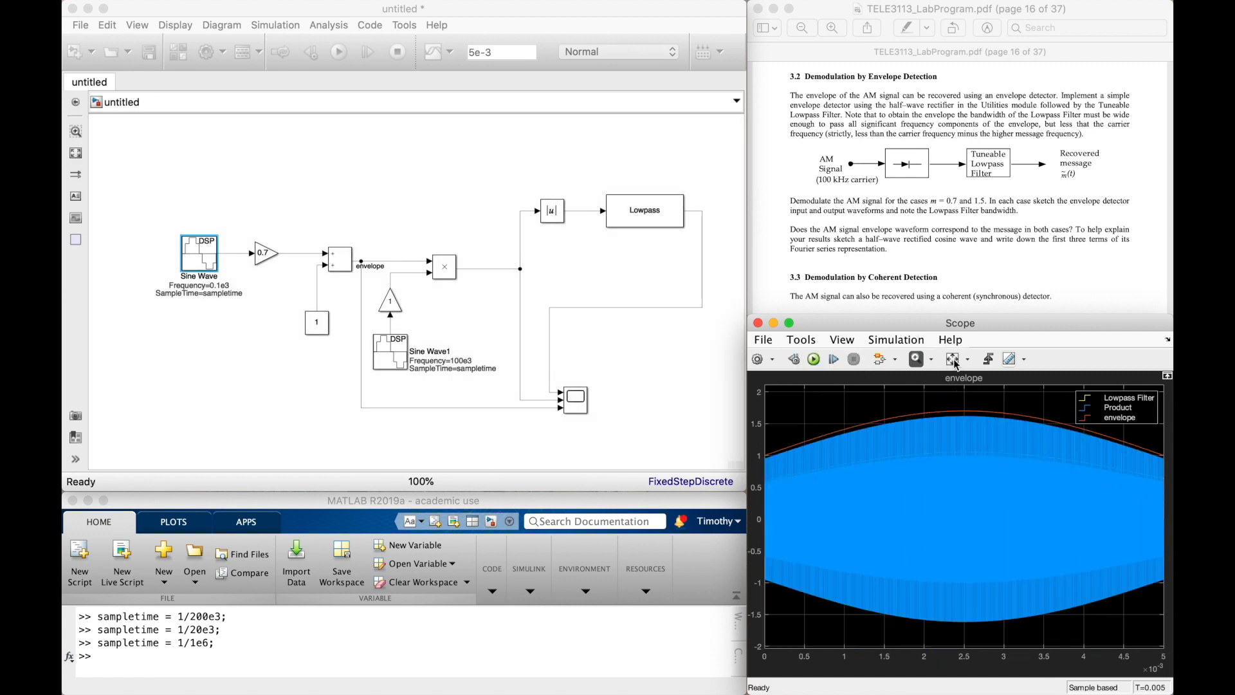
# Step: Set the simulation stop time to 50e-3 and rerun the simulation from the scope
pyautogui.click(619, 172)
pyautogui.click(474, 53)
pyautogui.click(476, 53)
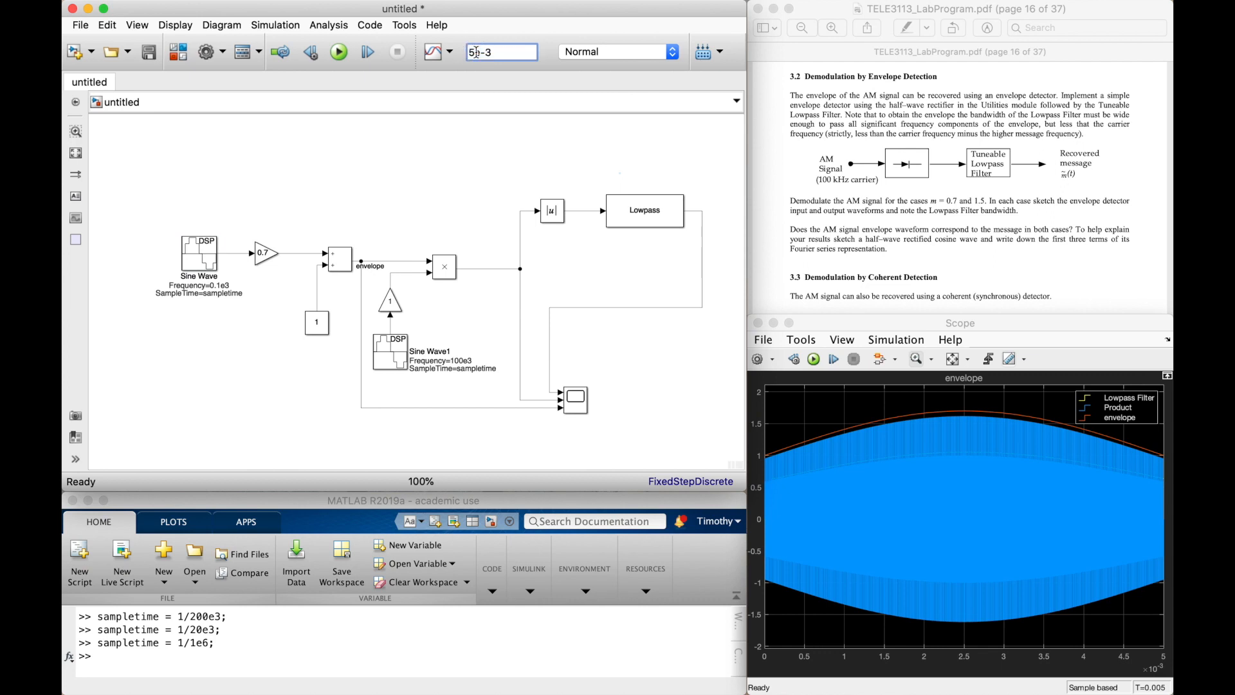
pyautogui.click(814, 359)
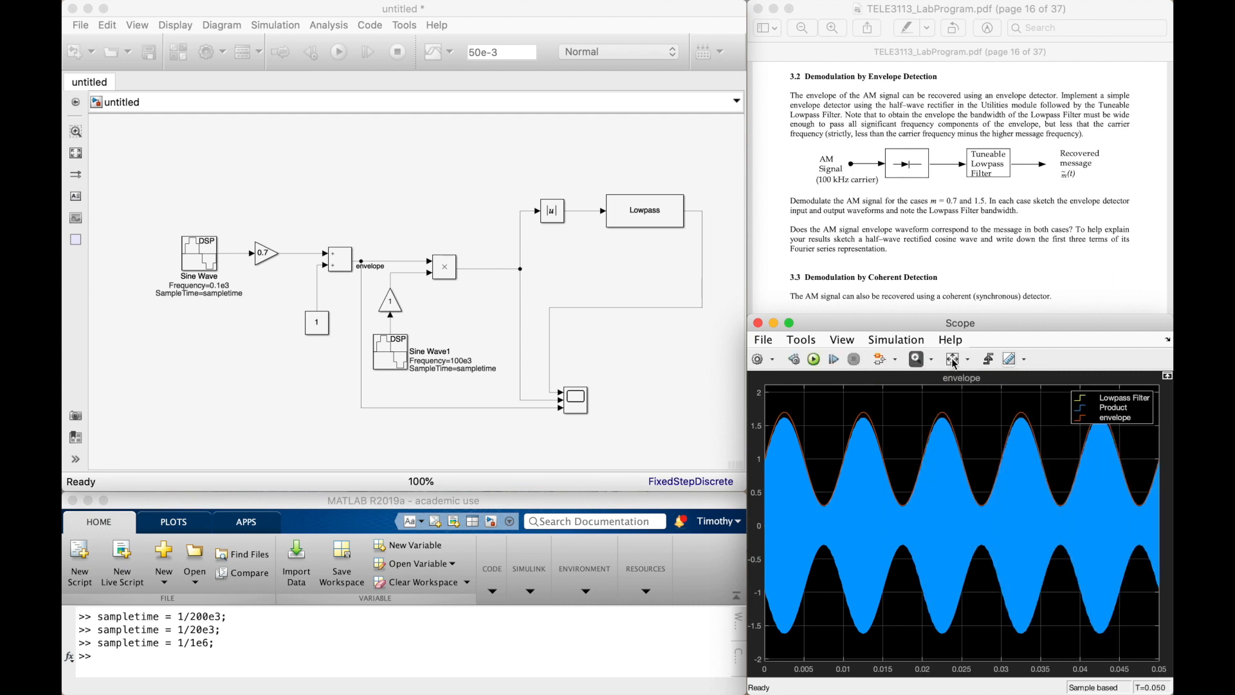
# Step: Zoom in on the first message cycle, hide the Product signal in the scope, and rescale the axes to the full run
pyautogui.click(915, 360)
pyautogui.moveTo(821, 399); pyautogui.dragTo(765, 659)
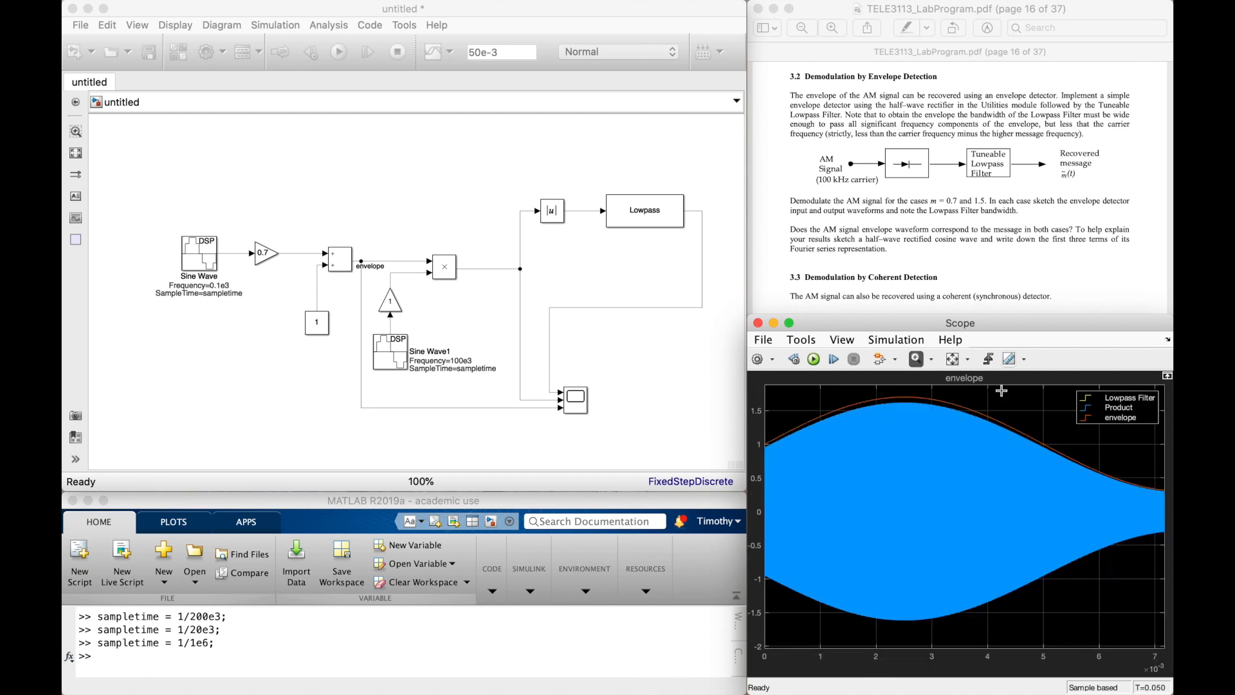
pyautogui.click(1118, 409)
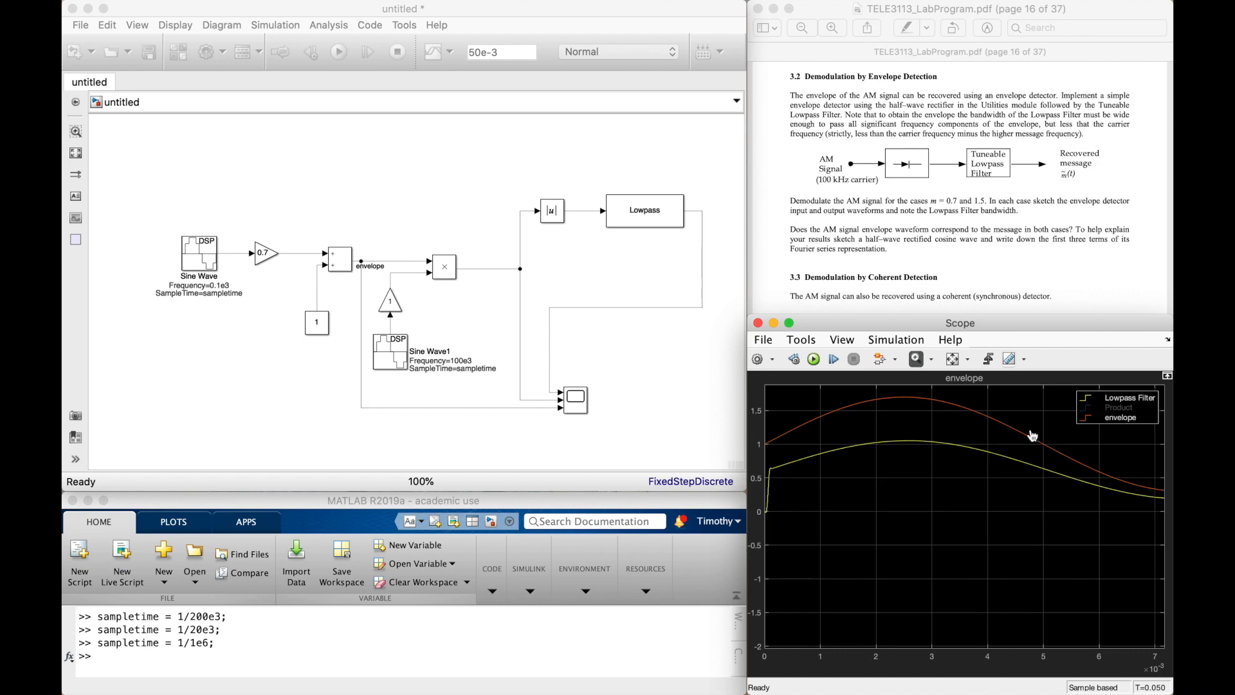
pyautogui.click(951, 360)
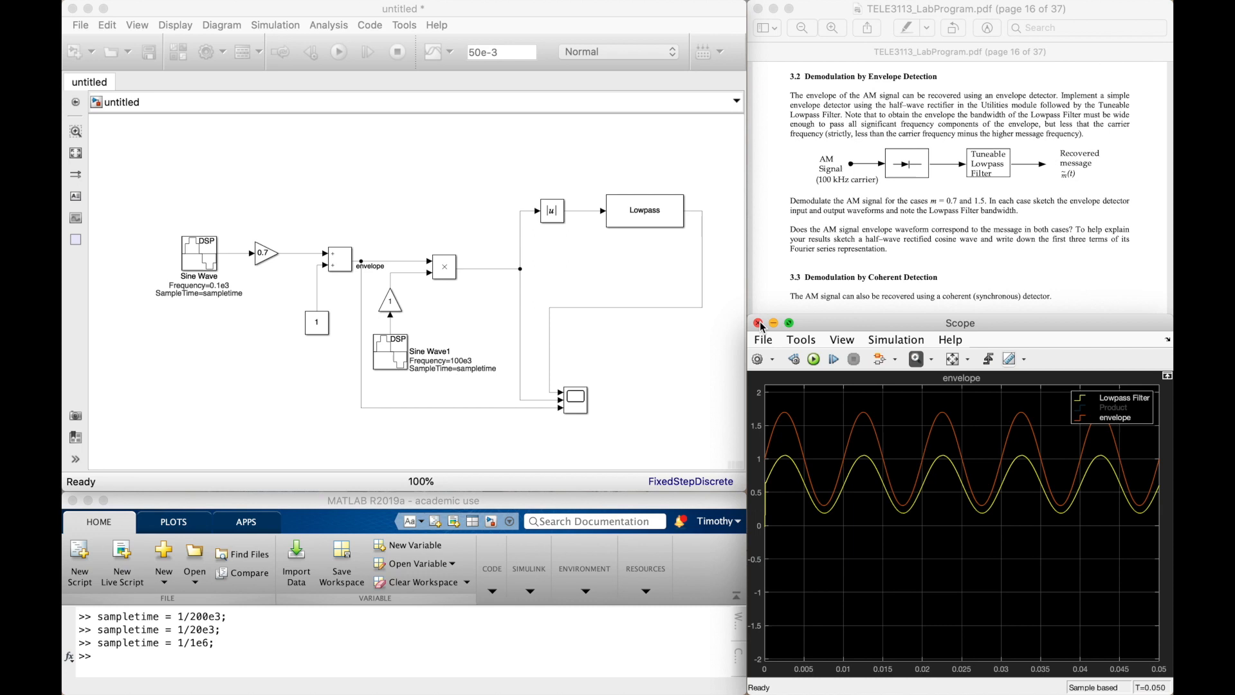
# Step: Set the message Sine Wave block's frequency to 2e3 Hz and accept the parameters
pyautogui.doubleClick(188, 264)
pyautogui.doubleClick(310, 163)
pyautogui.moveTo(309, 163); pyautogui.dragTo(301, 174)
pyautogui.write('2e3')
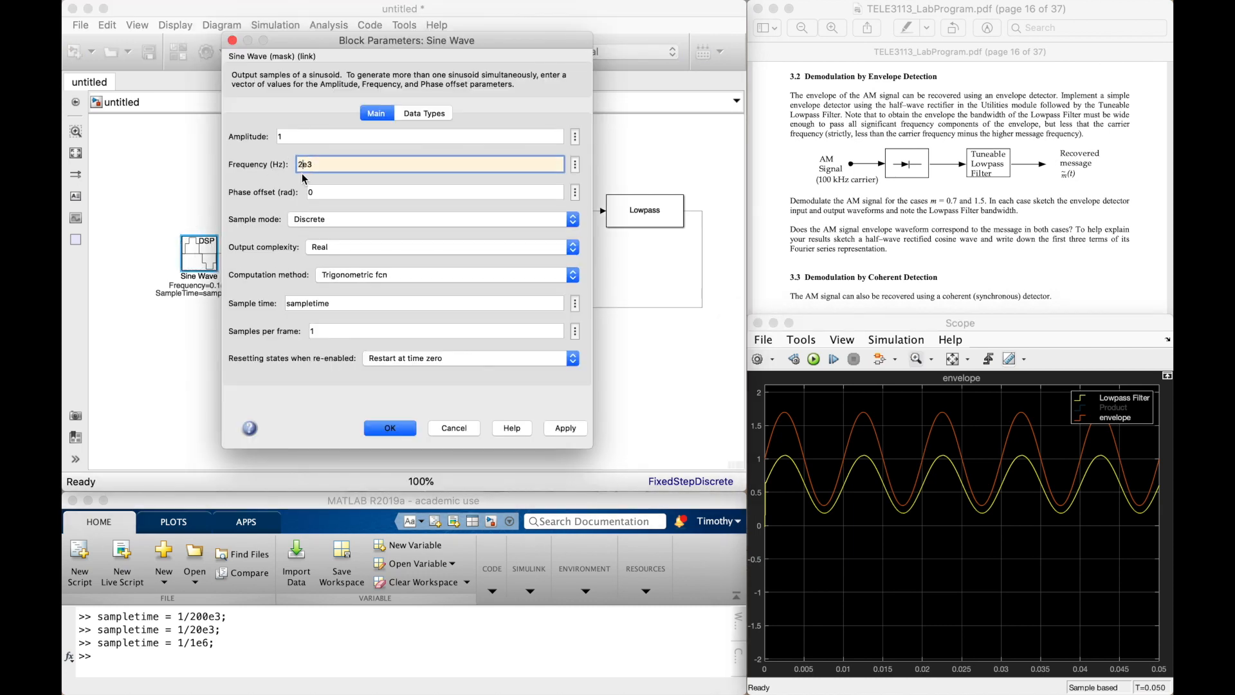
pyautogui.click(379, 427)
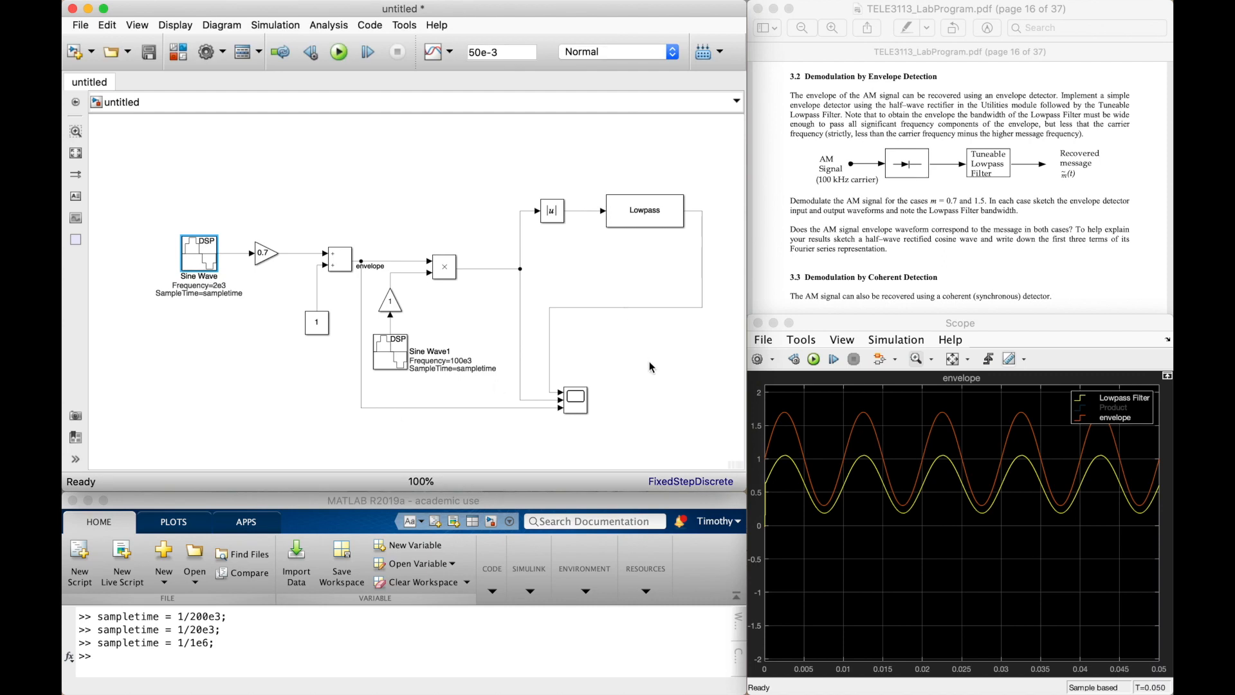
# Step: Set the simulation stop time to 5e-3 and bring up section 3.3 on coherent detection in the lab program
pyautogui.click(475, 54)
pyautogui.click(485, 168)
pyautogui.scroll(-10, 855, 225)
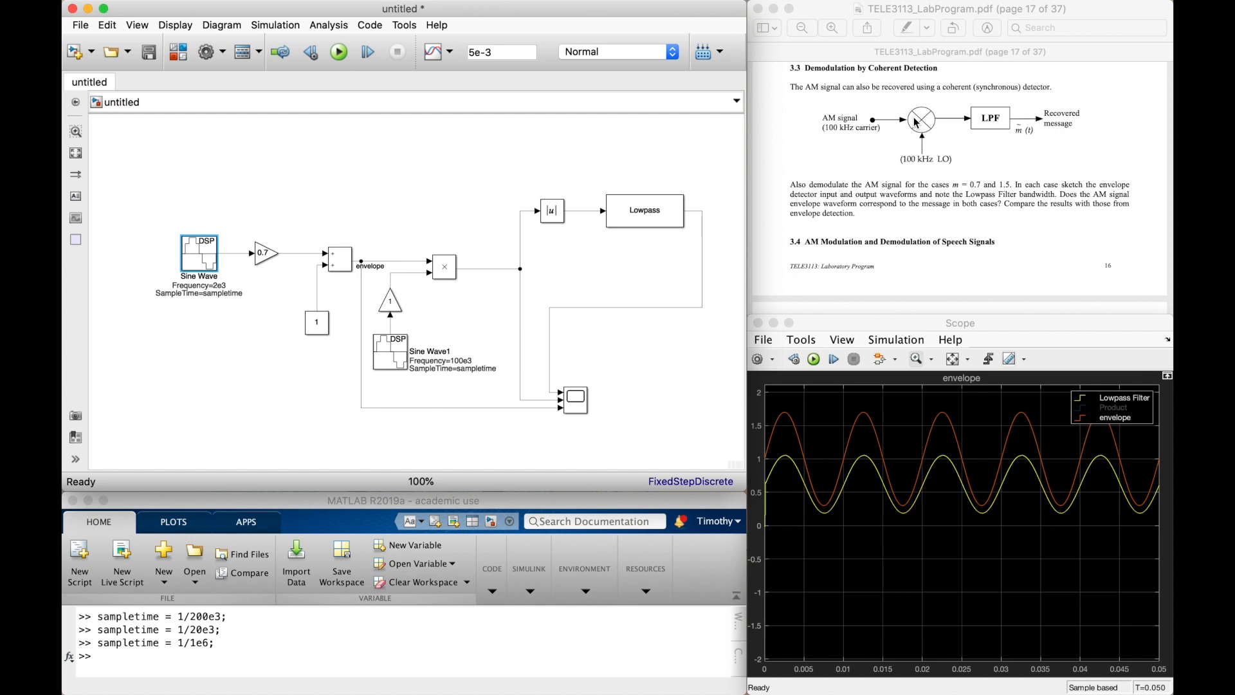
pyautogui.doubleClick(561, 278)
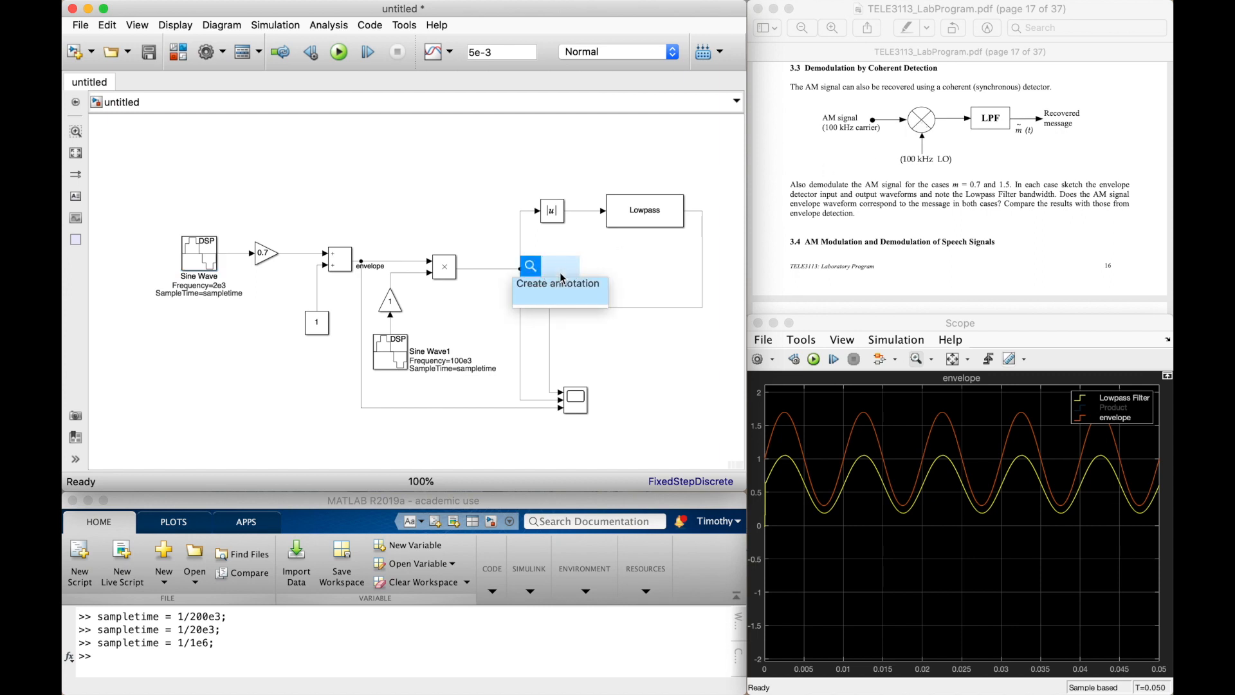
pyautogui.write('multi')
pyautogui.press('Return')
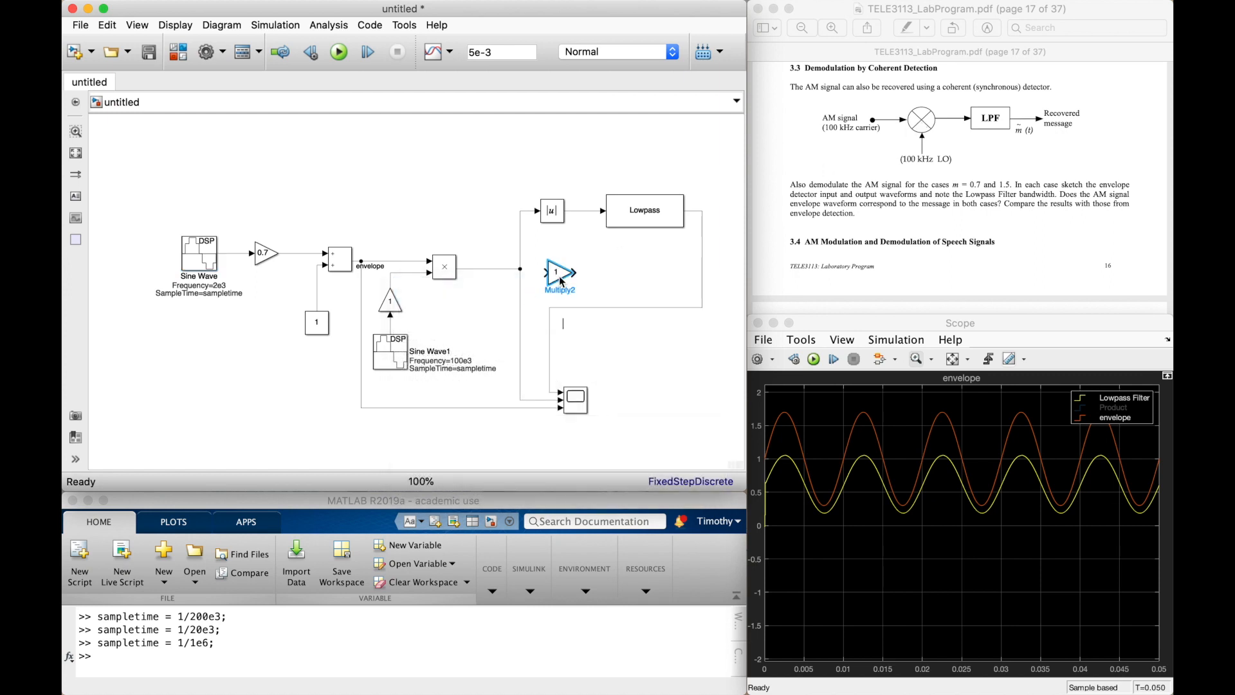
pyautogui.moveTo(603, 287); pyautogui.dragTo(545, 265)
pyautogui.press('BackSpace')
# Step: Add a Product block in the empty area below the Abs block
pyautogui.doubleClick(573, 282)
pyautogui.write('product')
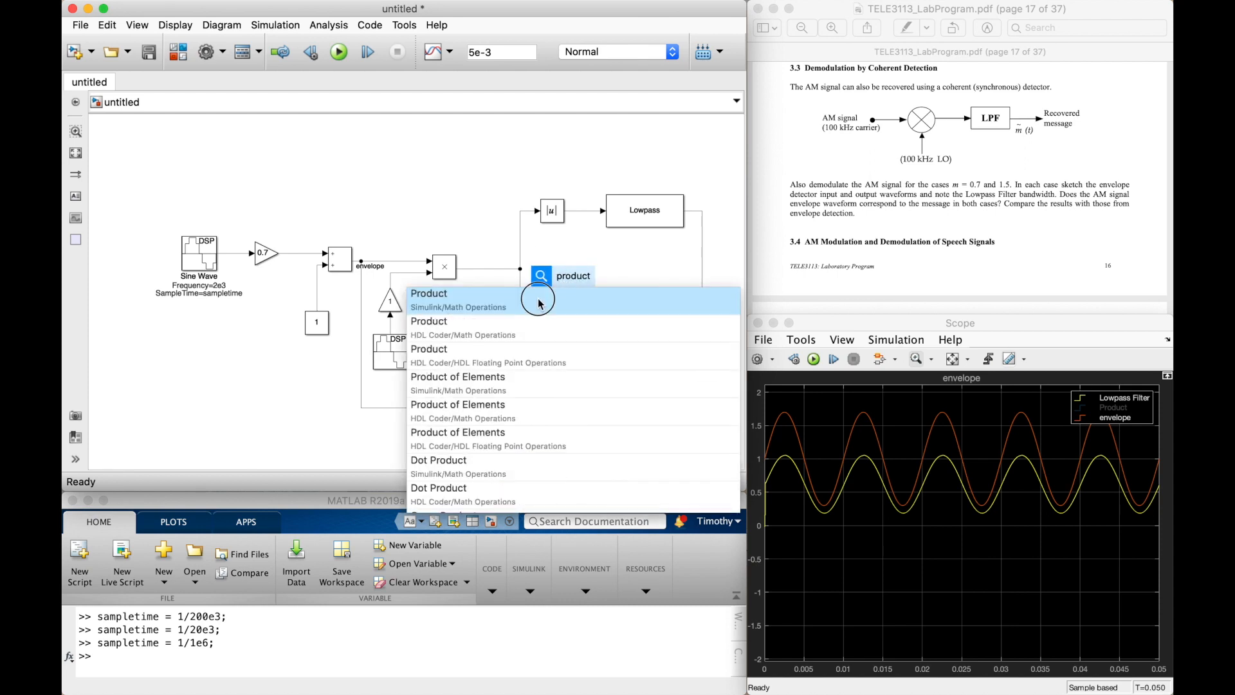
pyautogui.press('Return')
pyautogui.moveTo(573, 282); pyautogui.dragTo(561, 276)
pyautogui.click(630, 278)
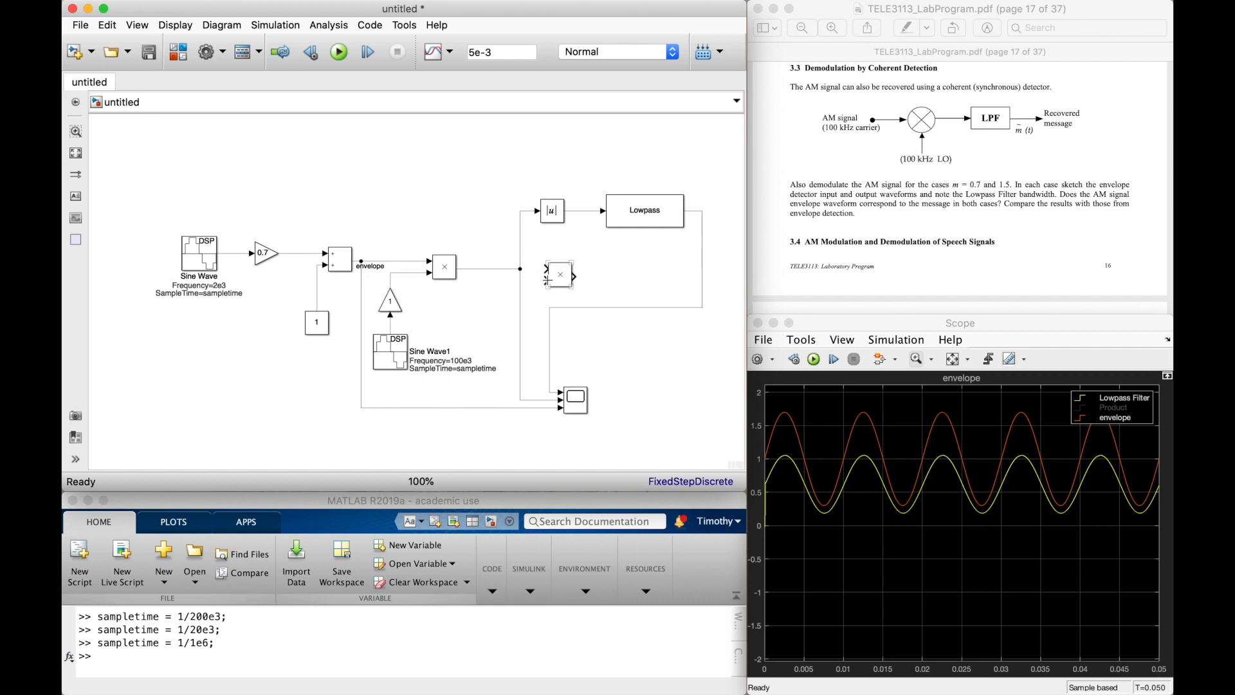
# Step: Connect the carrier gain output and the AM signal to the new Product block's inputs, tidying the block and line positions
pyautogui.moveTo(545, 281); pyautogui.dragTo(388, 282)
pyautogui.moveTo(562, 275); pyautogui.dragTo(563, 288)
pyautogui.moveTo(435, 381); pyautogui.dragTo(389, 322)
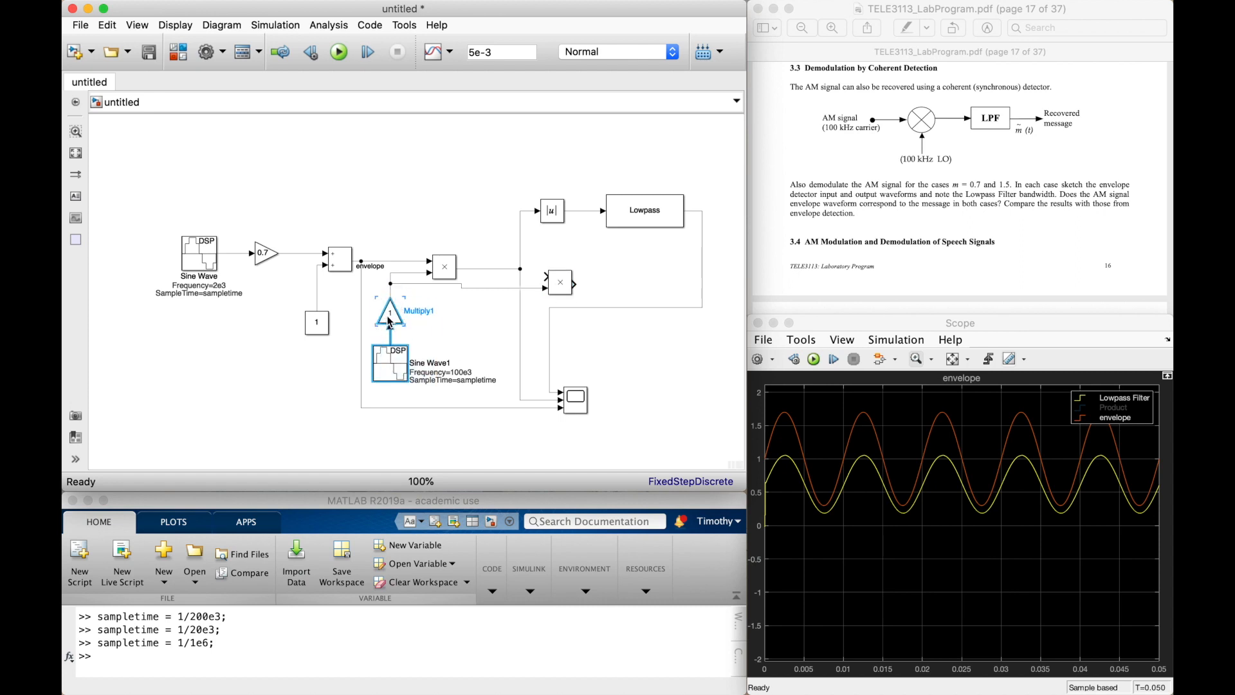
pyautogui.click(457, 289)
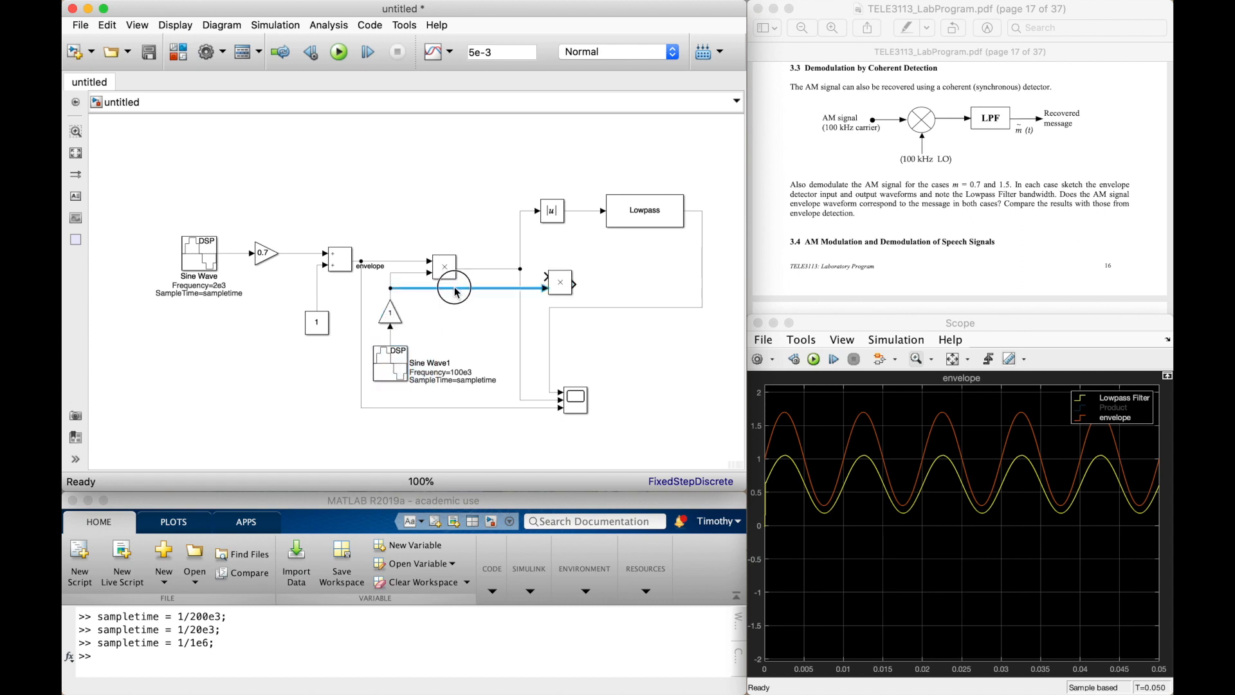
pyautogui.moveTo(561, 283); pyautogui.dragTo(520, 277)
pyautogui.click(569, 284)
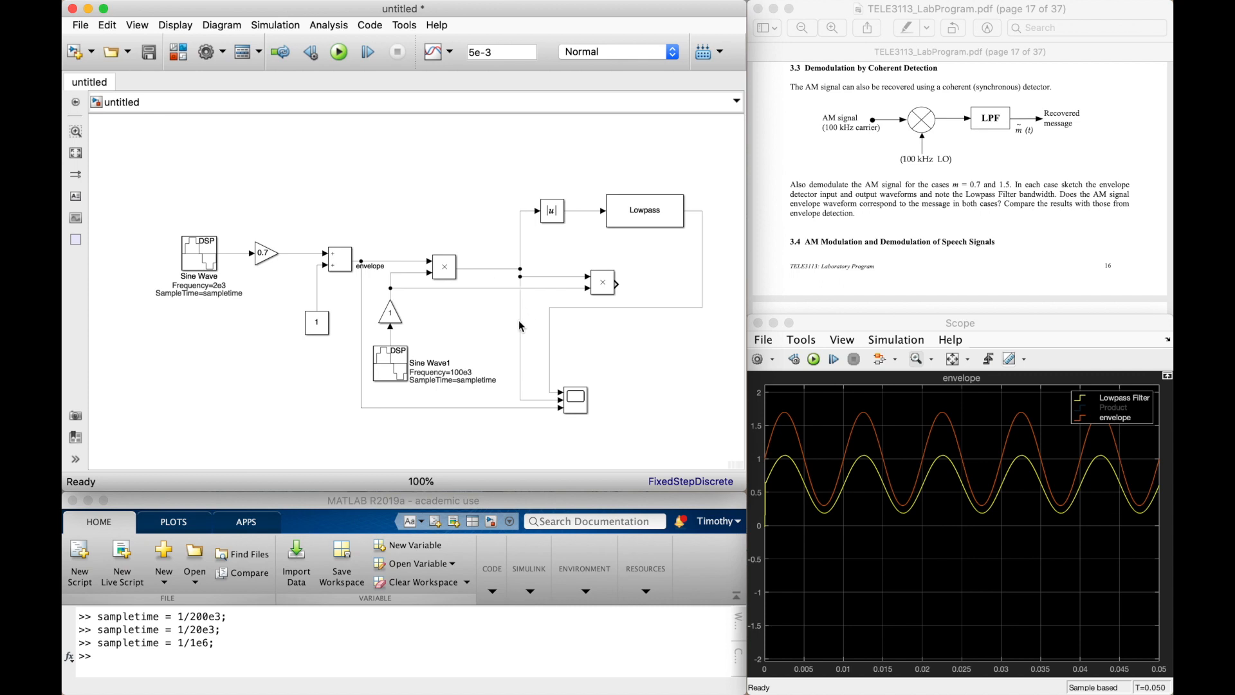
# Step: Move the Scope farther out and place a copy of the Lowpass Filter at the new Product block's output
pyautogui.moveTo(585, 402); pyautogui.dragTo(686, 401)
pyautogui.click(584, 213)
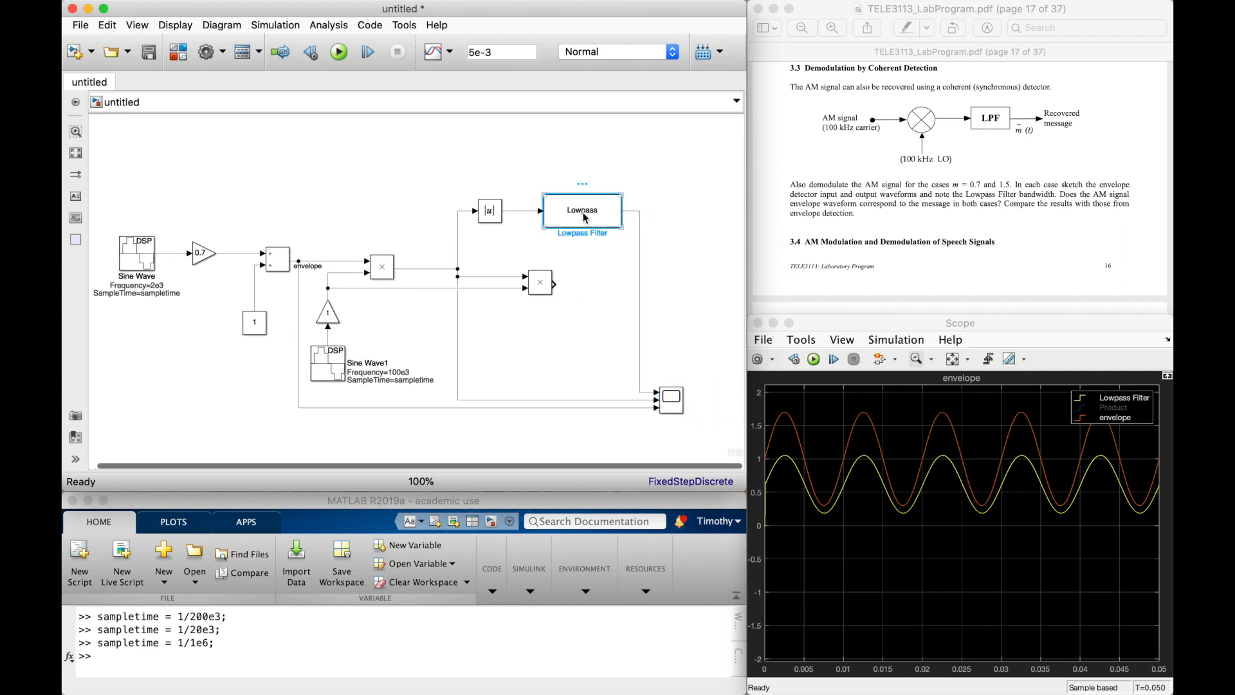
pyautogui.click(595, 293)
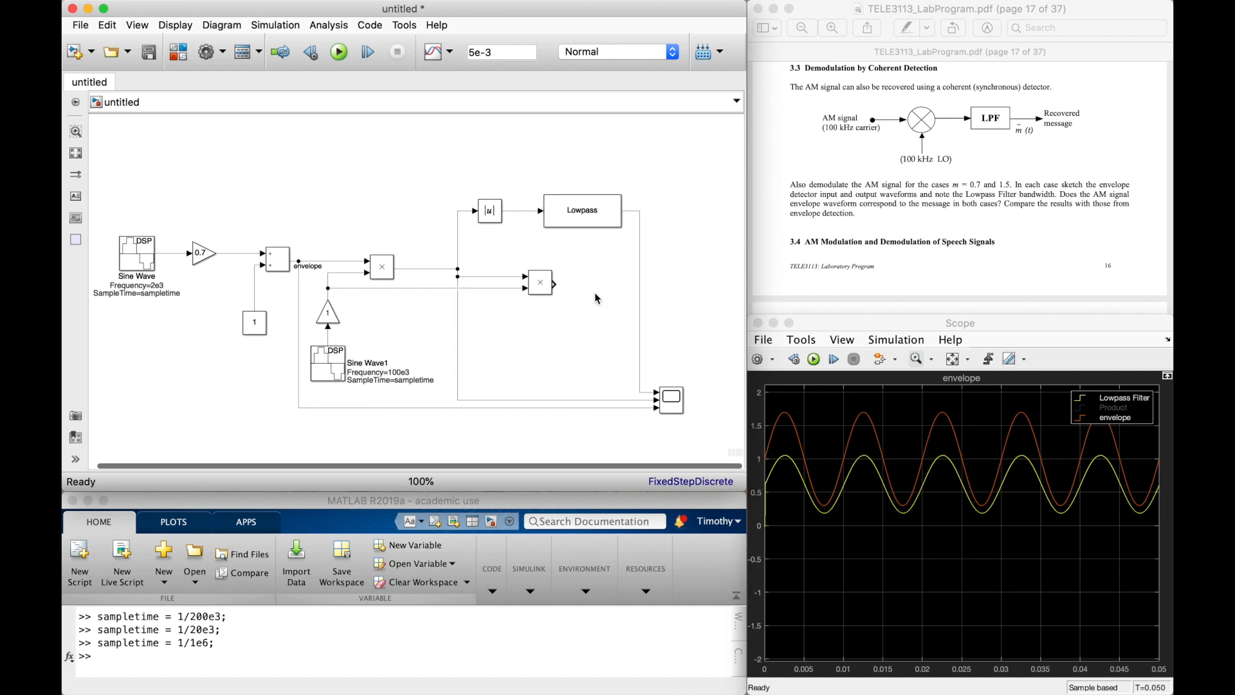
pyautogui.press('super+v')
pyautogui.moveTo(628, 309); pyautogui.dragTo(607, 289)
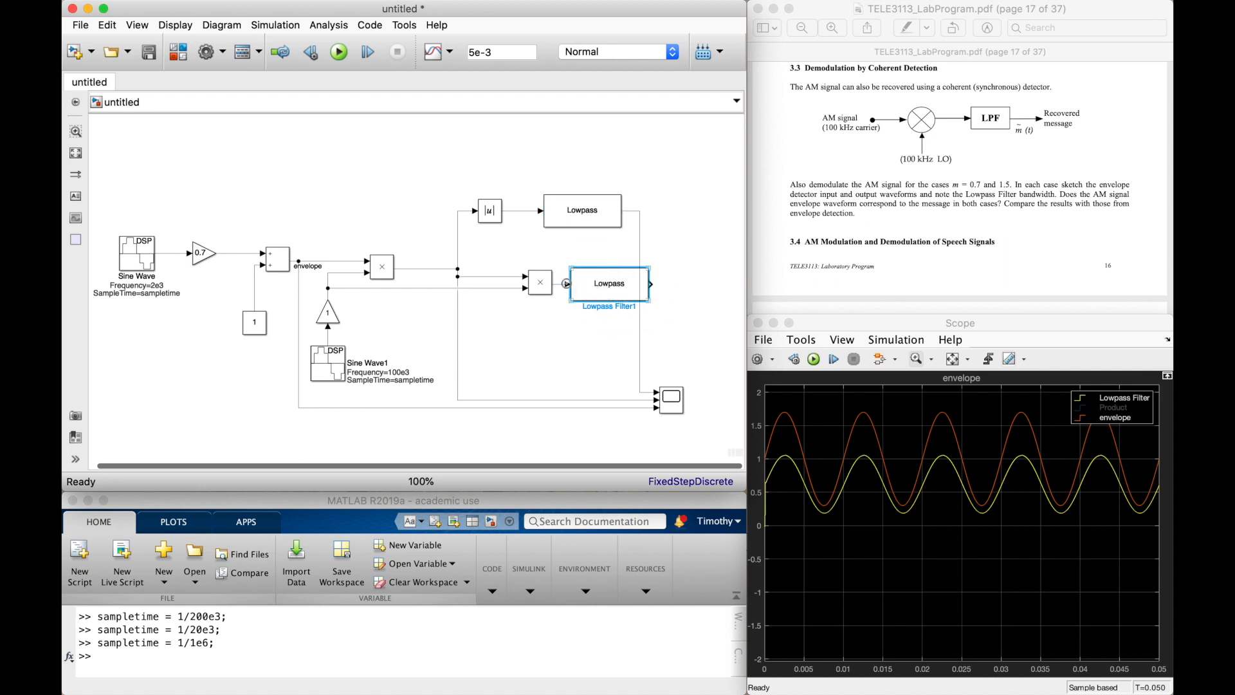
# Step: Connect the copied Lowpass Filter to an additional Scope input, rerouting the original filter's line, and check the copy's parameters
pyautogui.moveTo(642, 241); pyautogui.dragTo(684, 240)
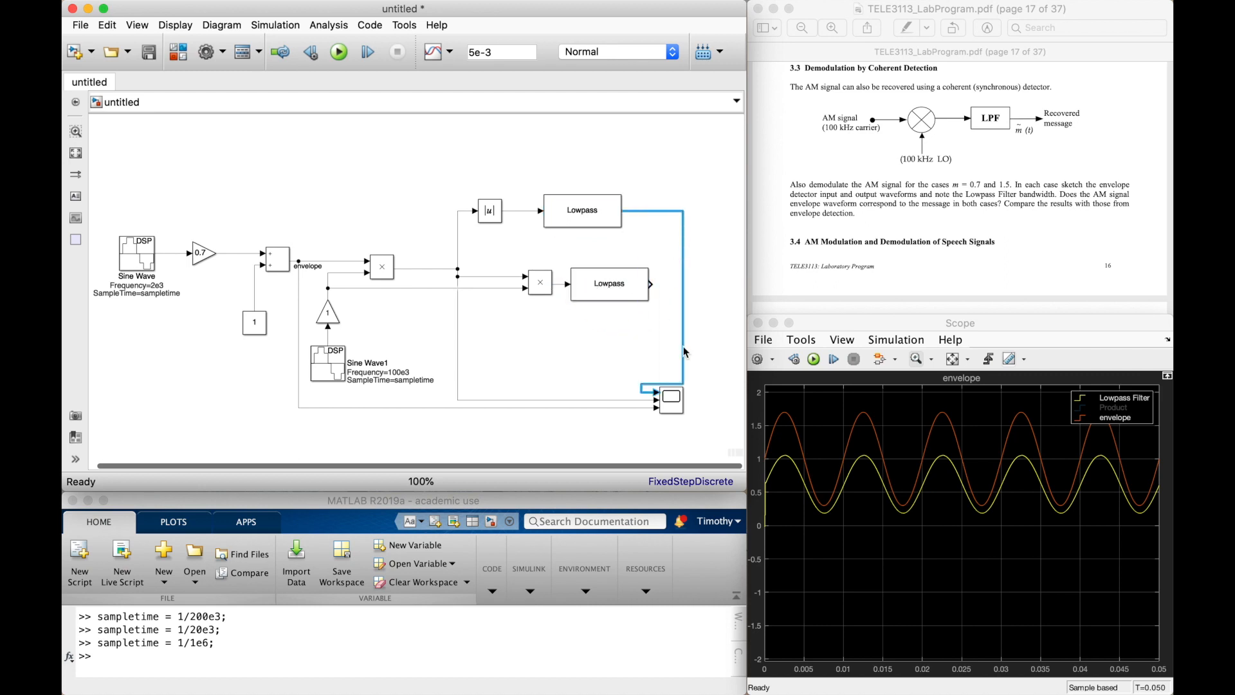
pyautogui.moveTo(671, 400); pyautogui.dragTo(719, 404)
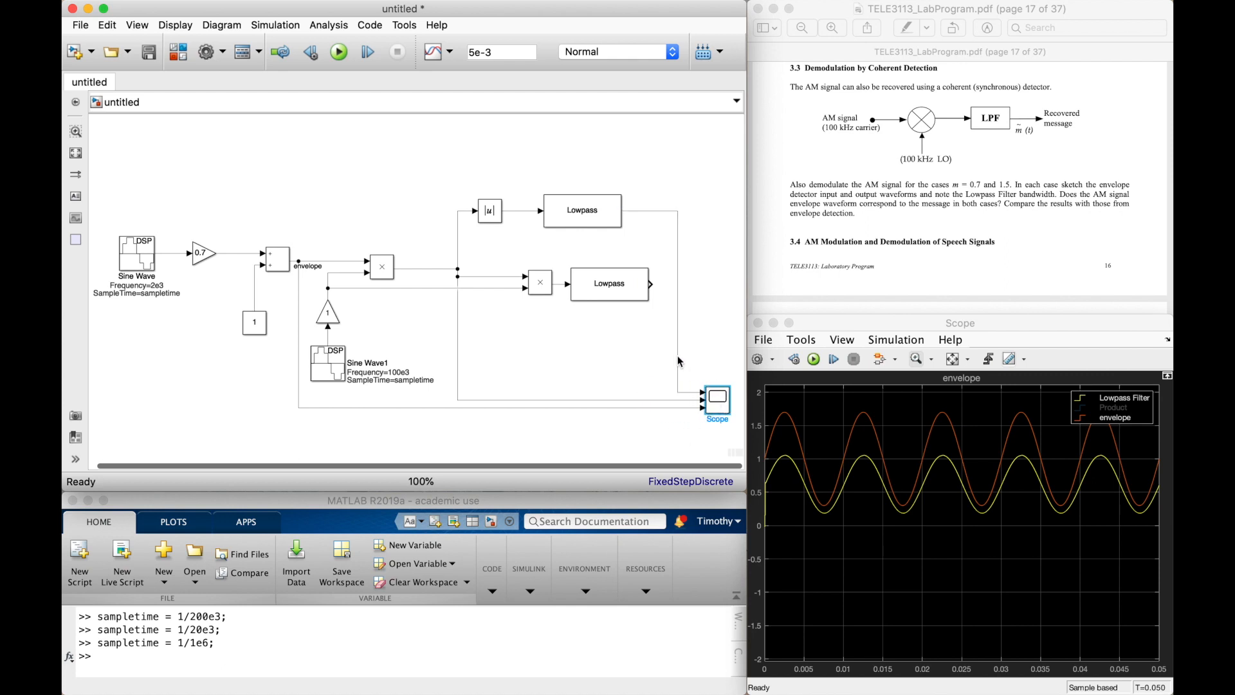
pyautogui.moveTo(651, 286); pyautogui.dragTo(702, 397)
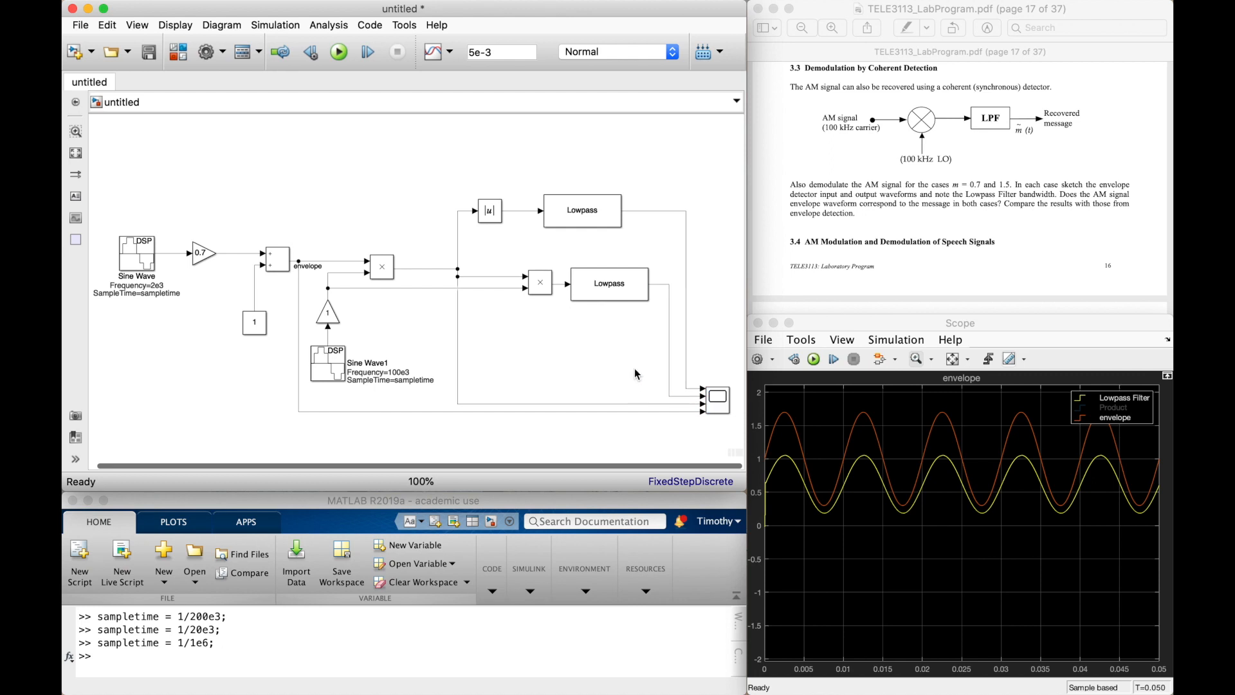
pyautogui.doubleClick(609, 290)
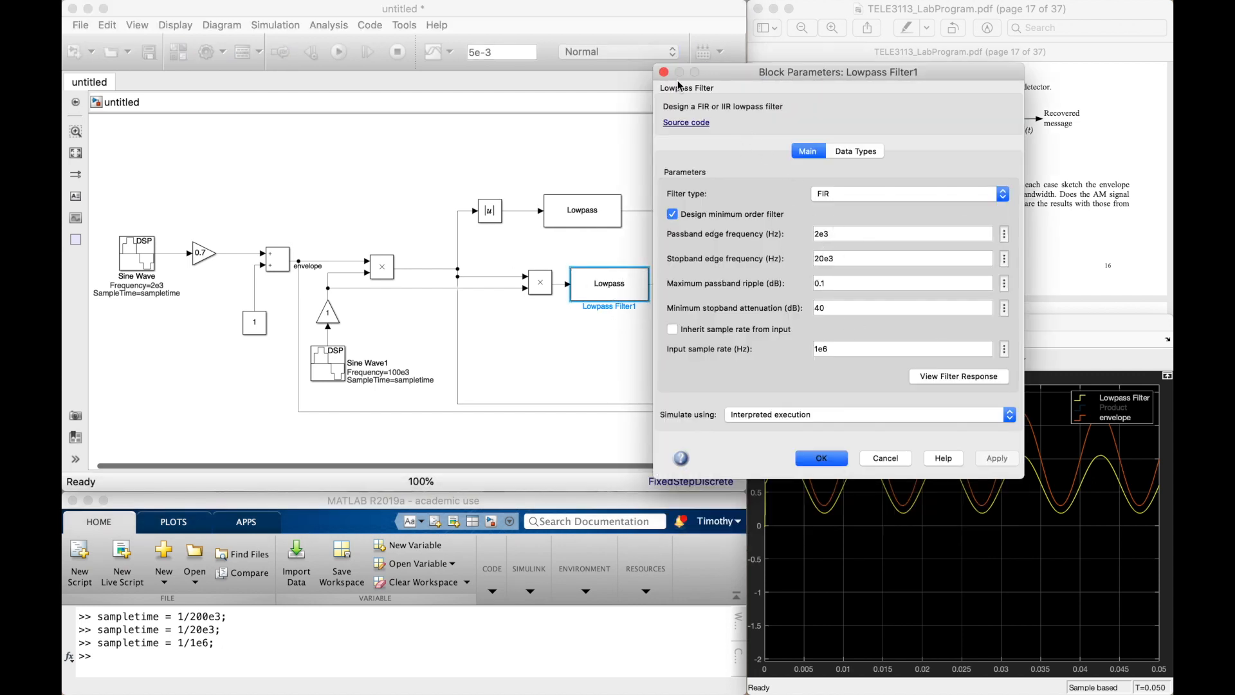
pyautogui.click(664, 72)
pyautogui.click(683, 201)
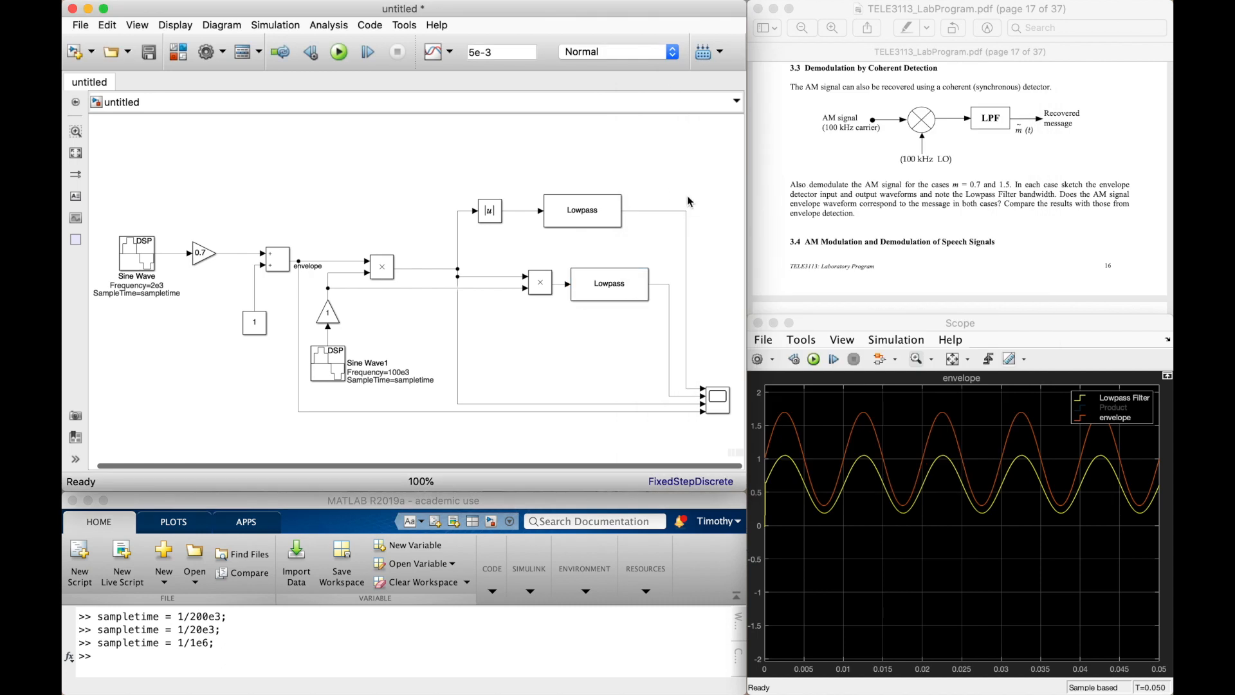
# Step: Rerun the simulation from the scope and display only the Lowpass Filter and Lowpass Filter1 signals
pyautogui.click(876, 325)
pyautogui.click(814, 359)
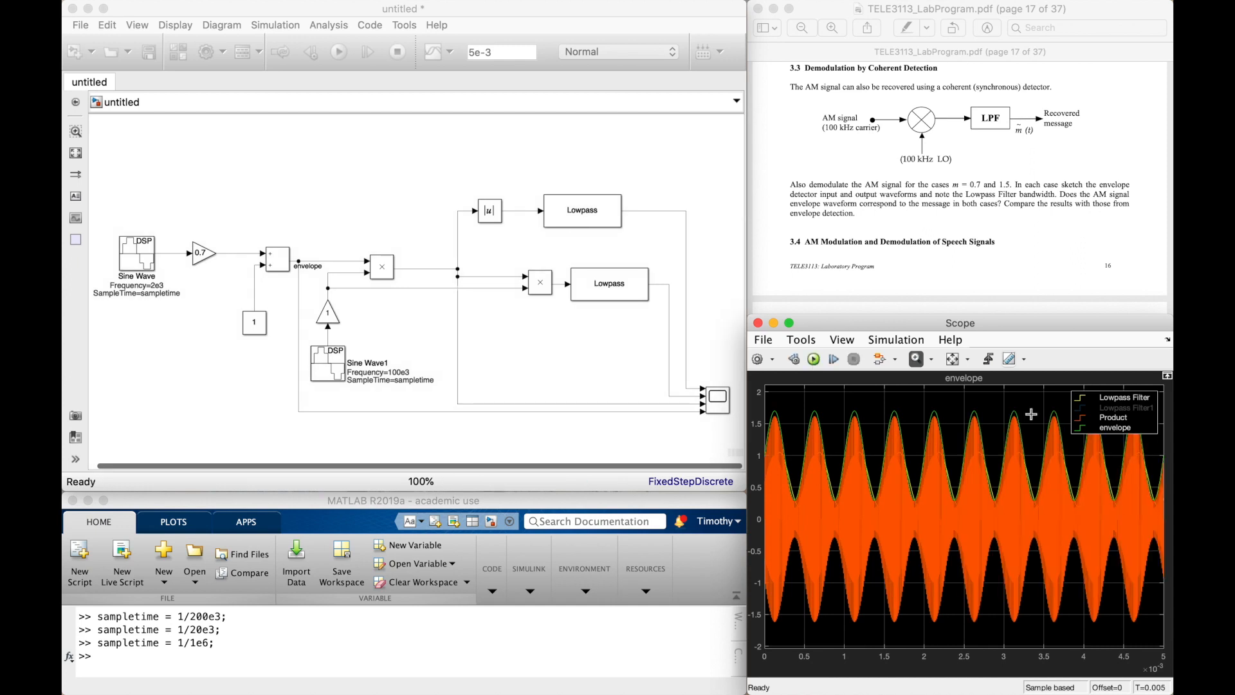
pyautogui.click(1115, 419)
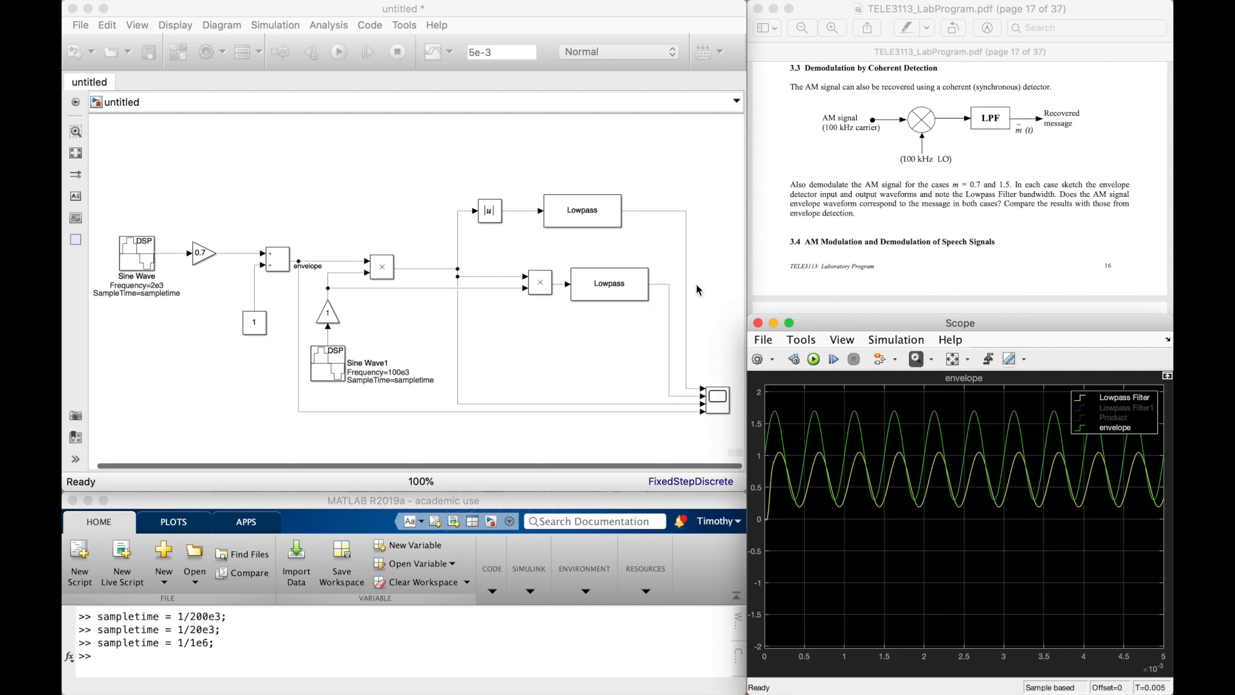
pyautogui.click(1123, 411)
pyautogui.click(1110, 430)
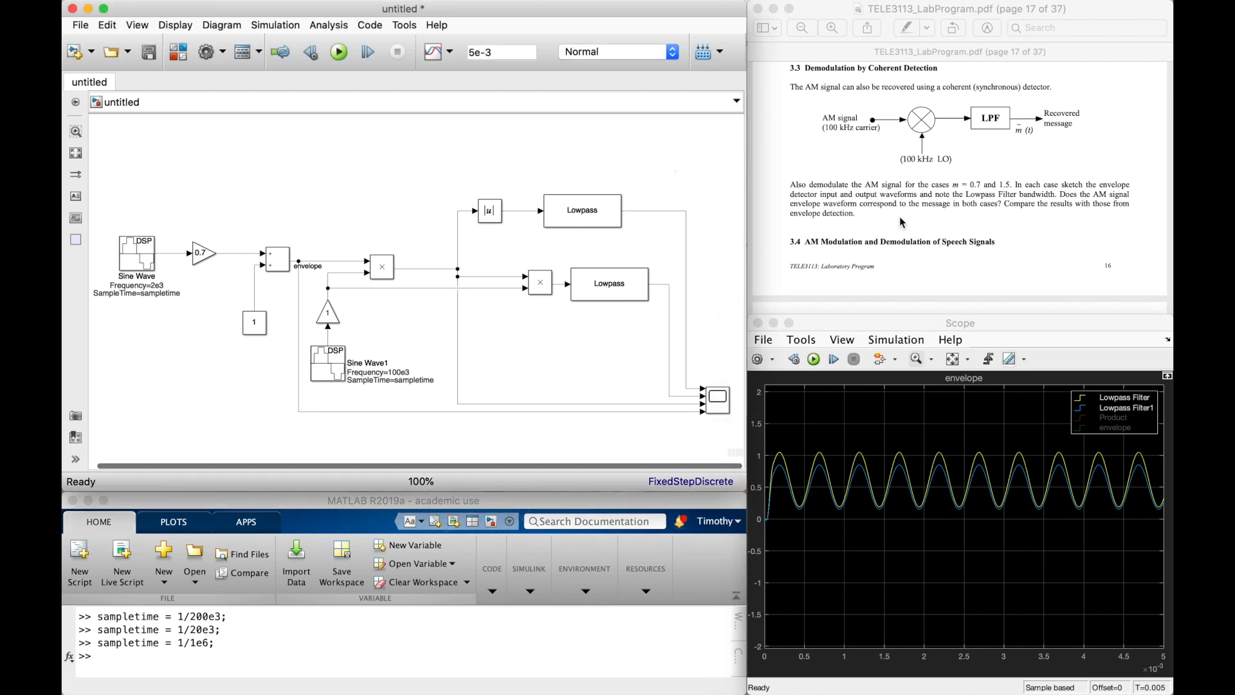
# Step: Add a Spectrum Analyzer block below the Scope block
pyautogui.scroll(-3, 901, 222)
pyautogui.scroll(5, 901, 219)
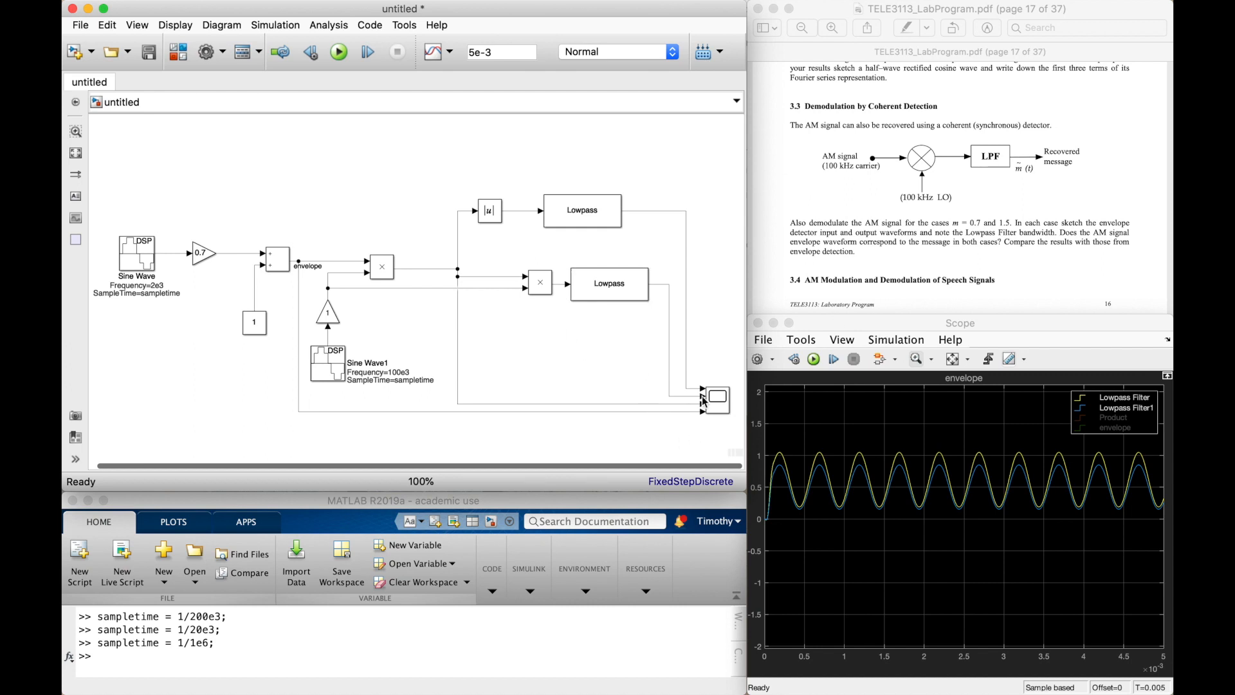
pyautogui.press('space')
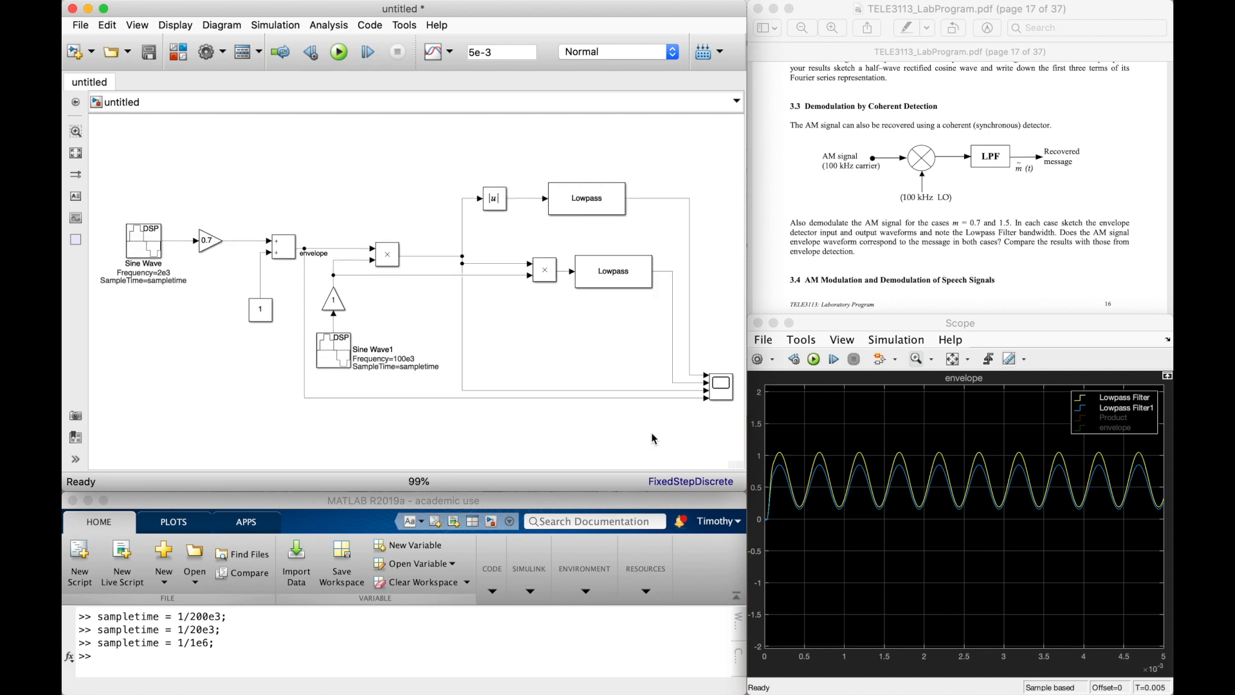
pyautogui.doubleClick(699, 422)
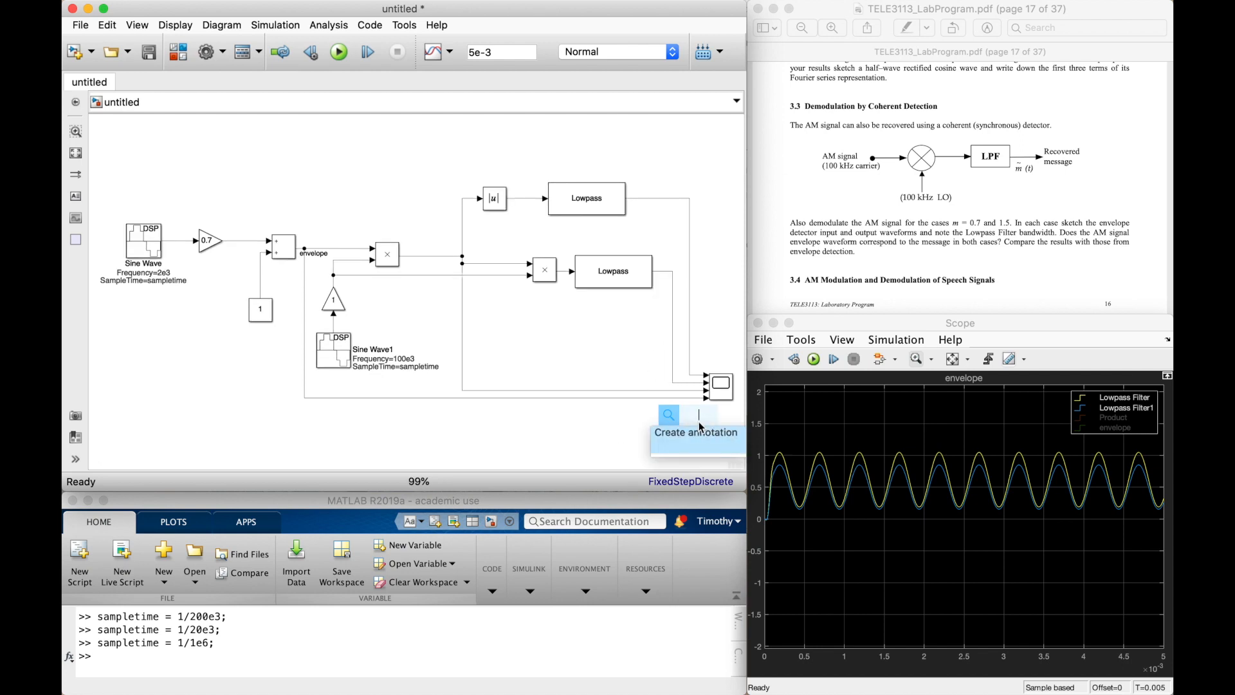
pyautogui.write('spectr')
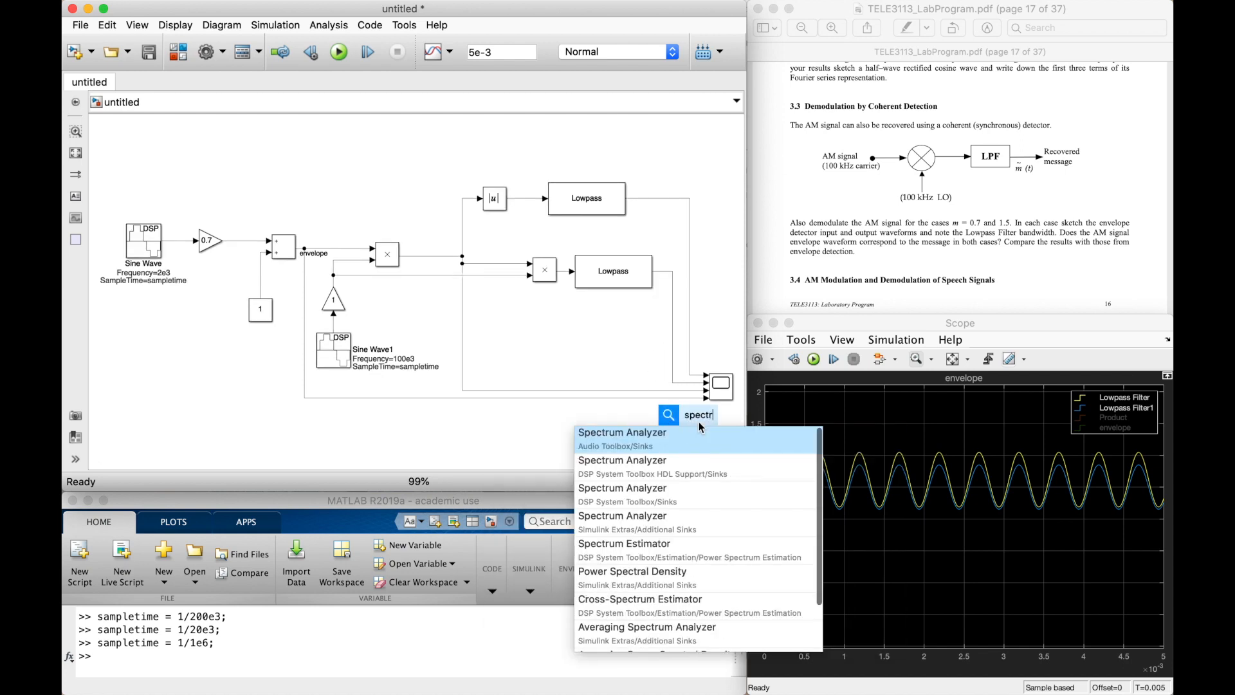
pyautogui.press('Return')
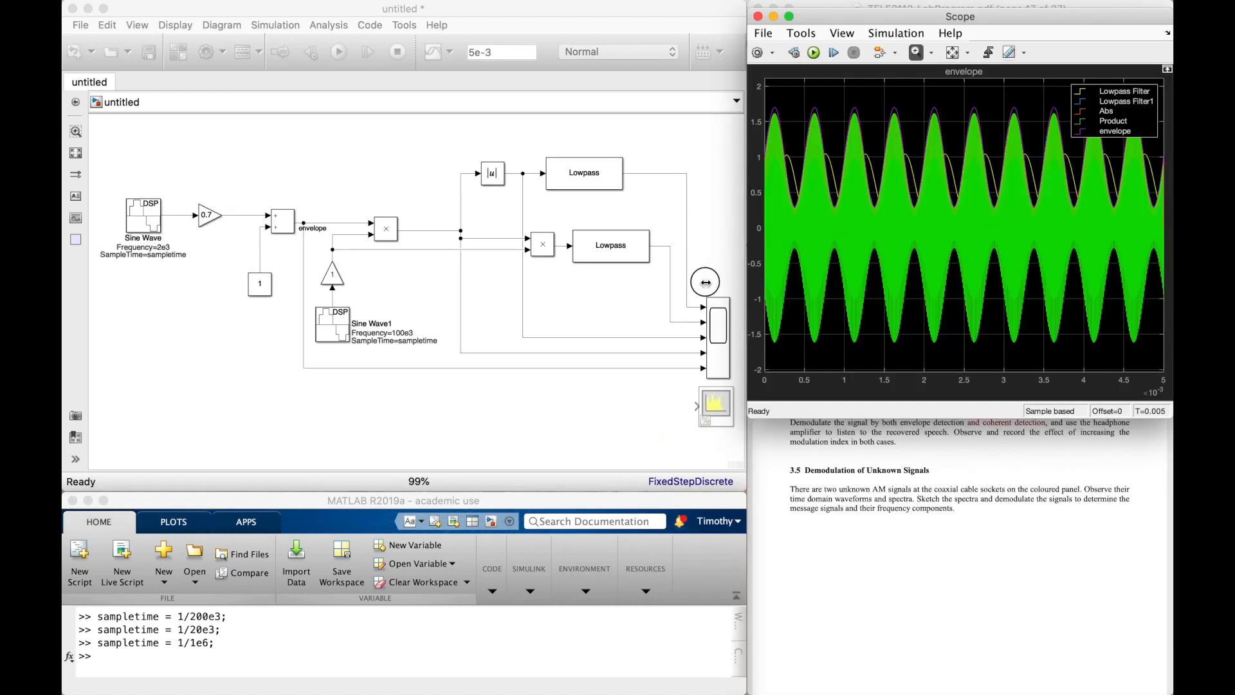
# Step: Lay out the scope as four stacked displays, rescale the axes, and rename the filter signals Envelop Detection and Coherent
pyautogui.moveTo(706, 281); pyautogui.dragTo(664, 402)
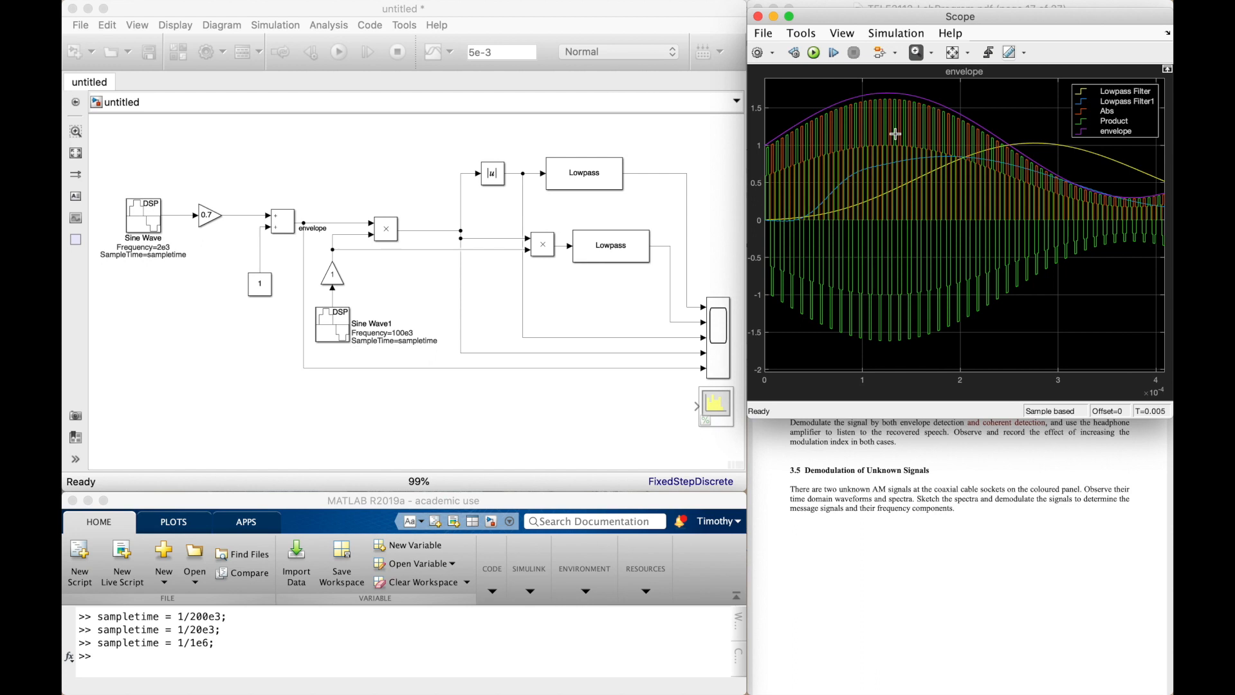
pyautogui.click(816, 35)
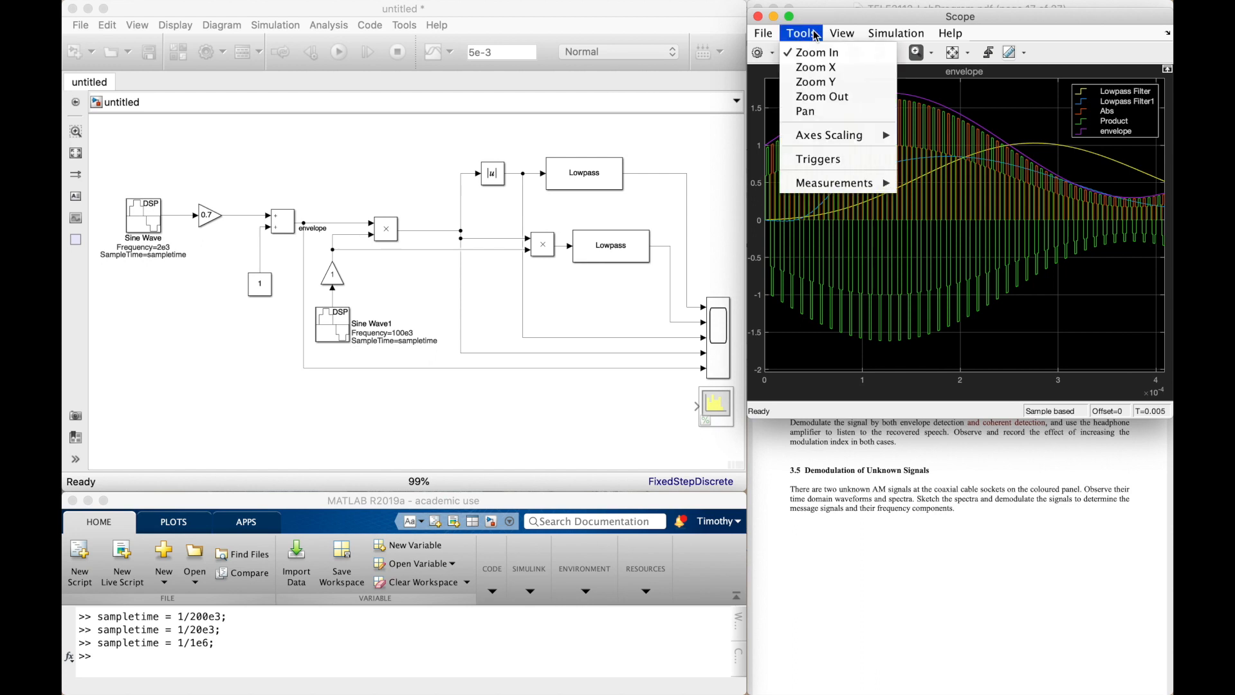
pyautogui.click(847, 54)
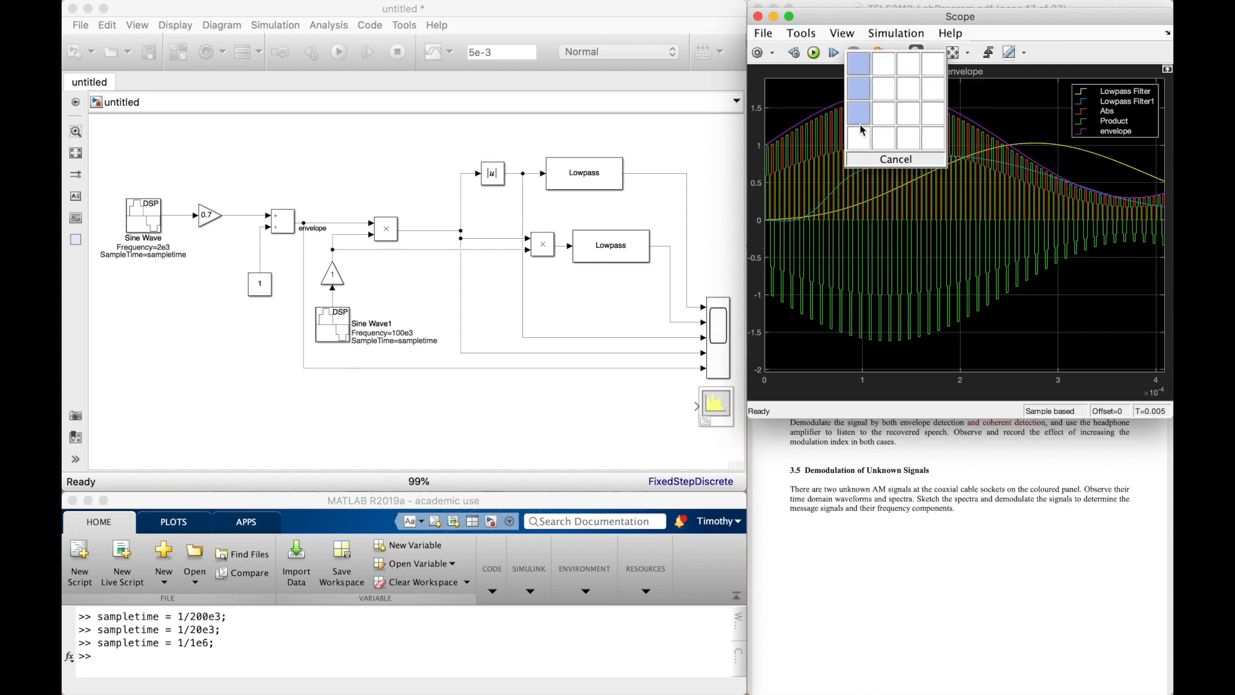
pyautogui.click(859, 134)
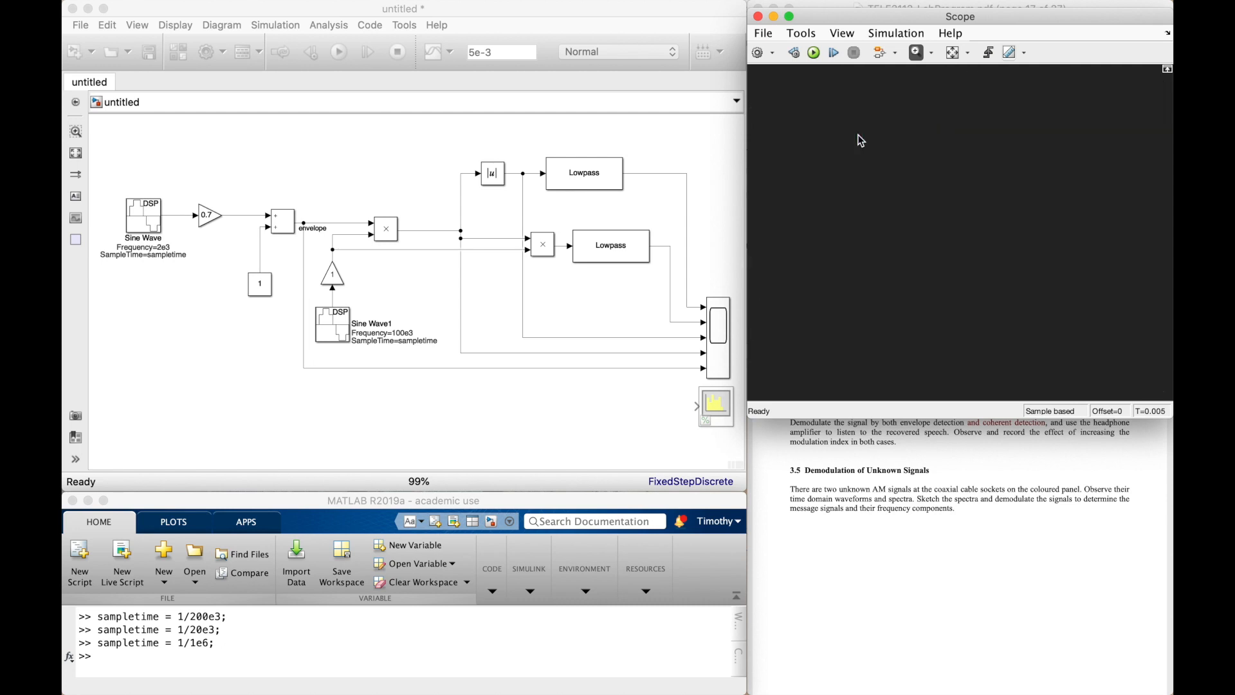
pyautogui.click(953, 53)
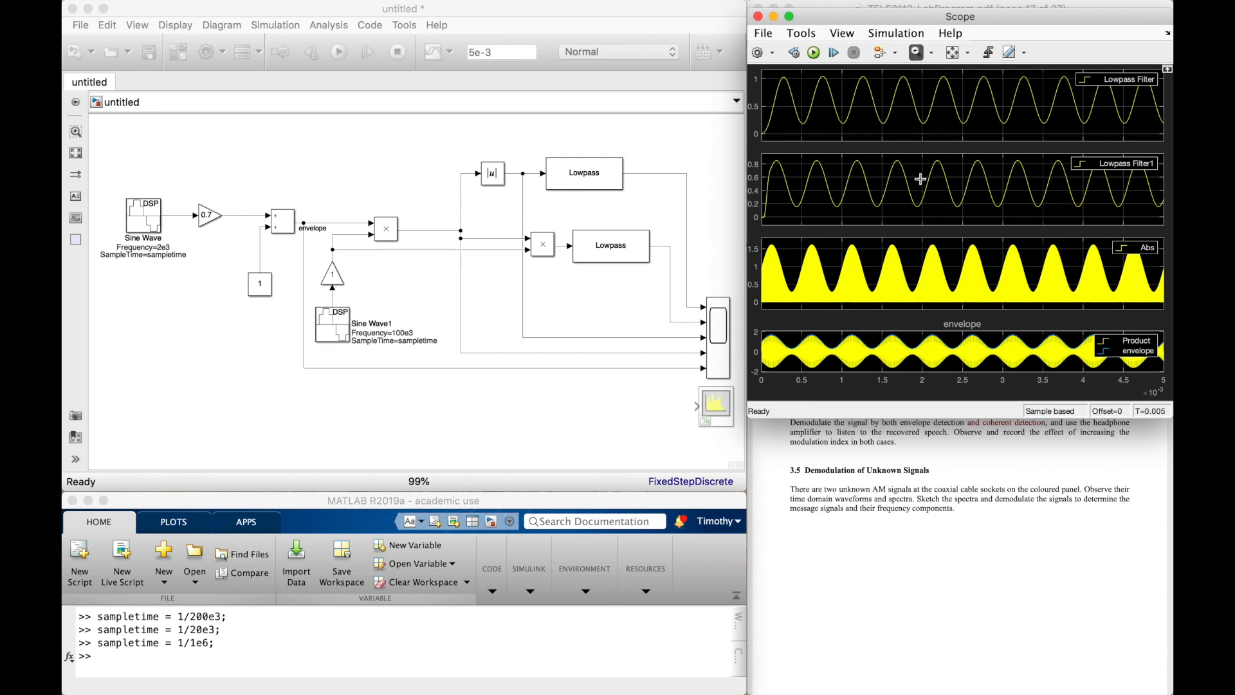
pyautogui.doubleClick(1118, 165)
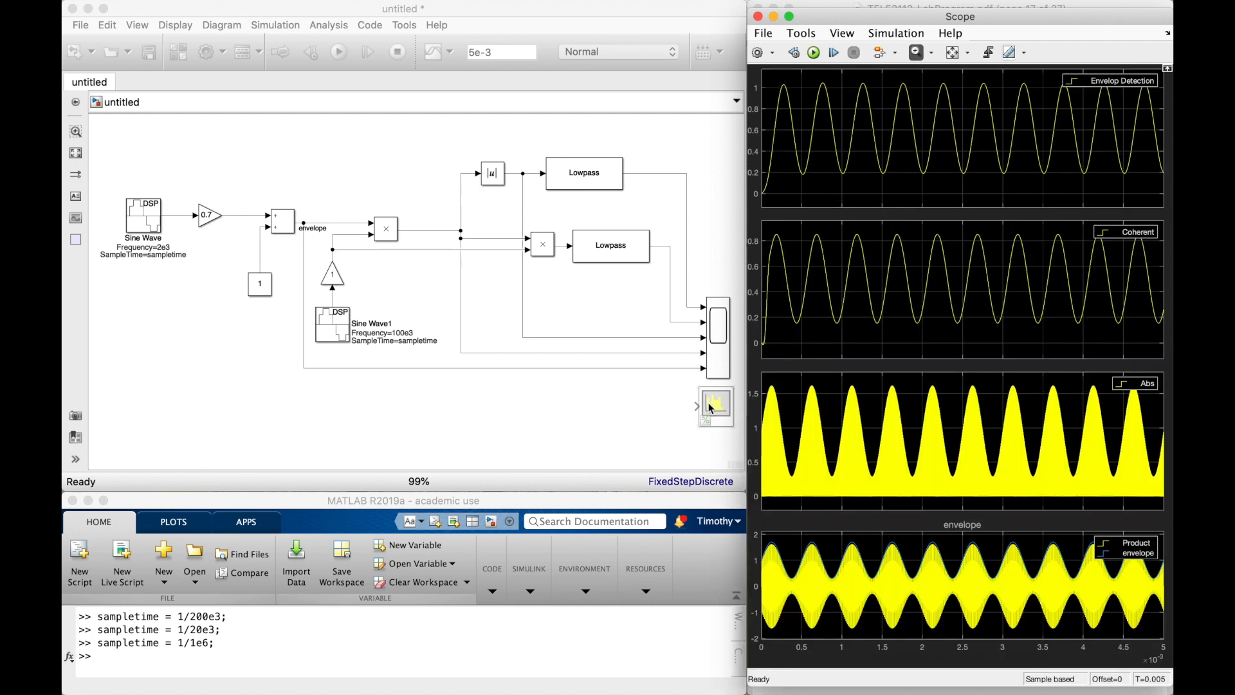
# Step: Feed the envelope, Product and Abs signals into a three-input Spectrum Analyzer and run the simulation from its window
pyautogui.rightClick(712, 408)
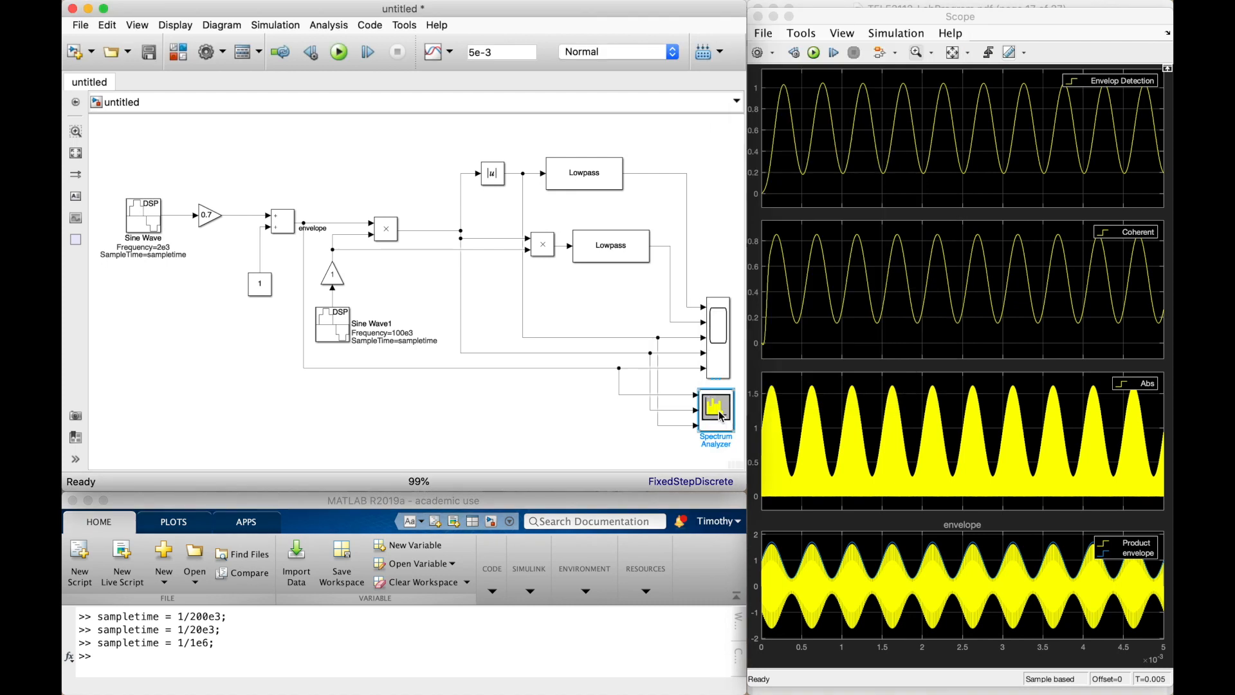
pyautogui.doubleClick(720, 412)
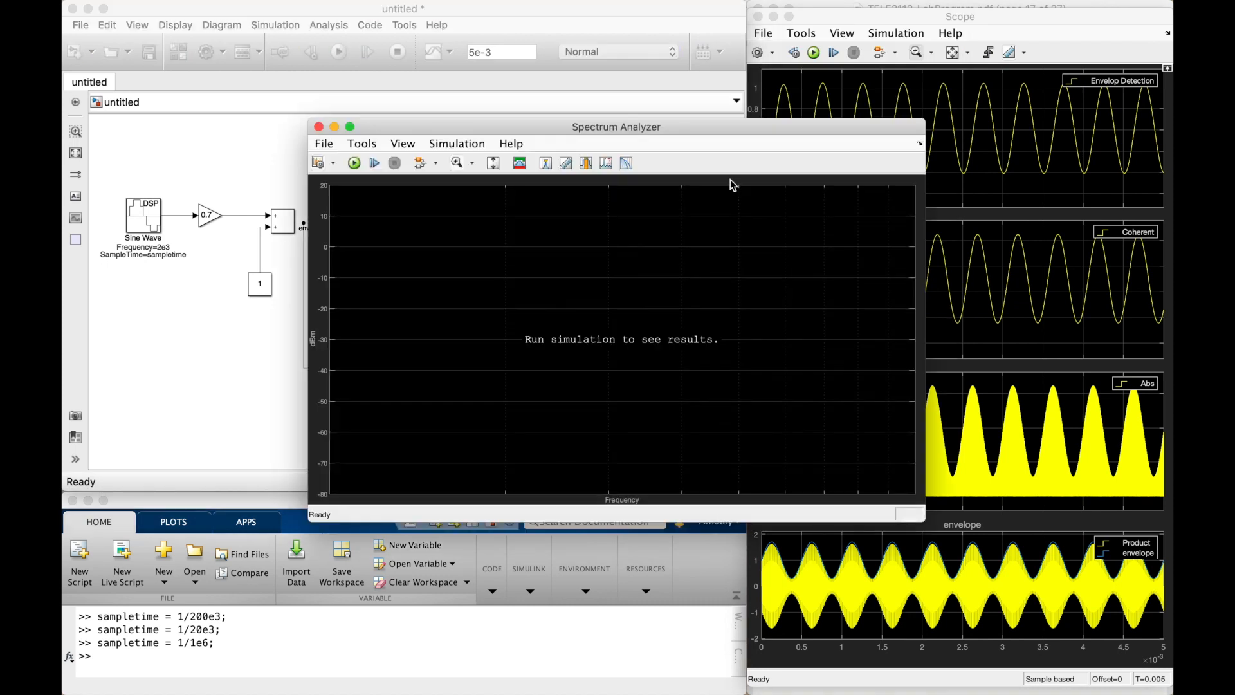
pyautogui.moveTo(716, 130); pyautogui.dragTo(972, 309)
pyautogui.click(604, 338)
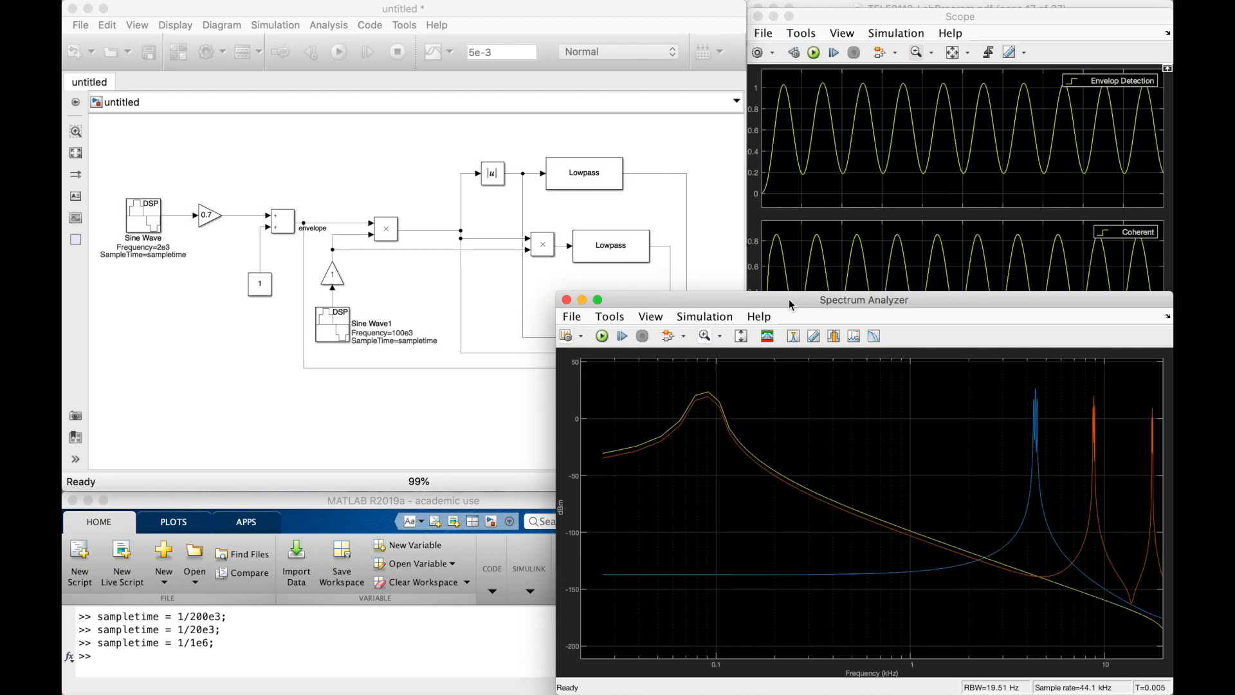
# Step: Configure the spectrum settings with an inherited sample rate, RMS type and full frequency span
pyautogui.moveTo(789, 299); pyautogui.dragTo(294, 349)
pyautogui.click(73, 336)
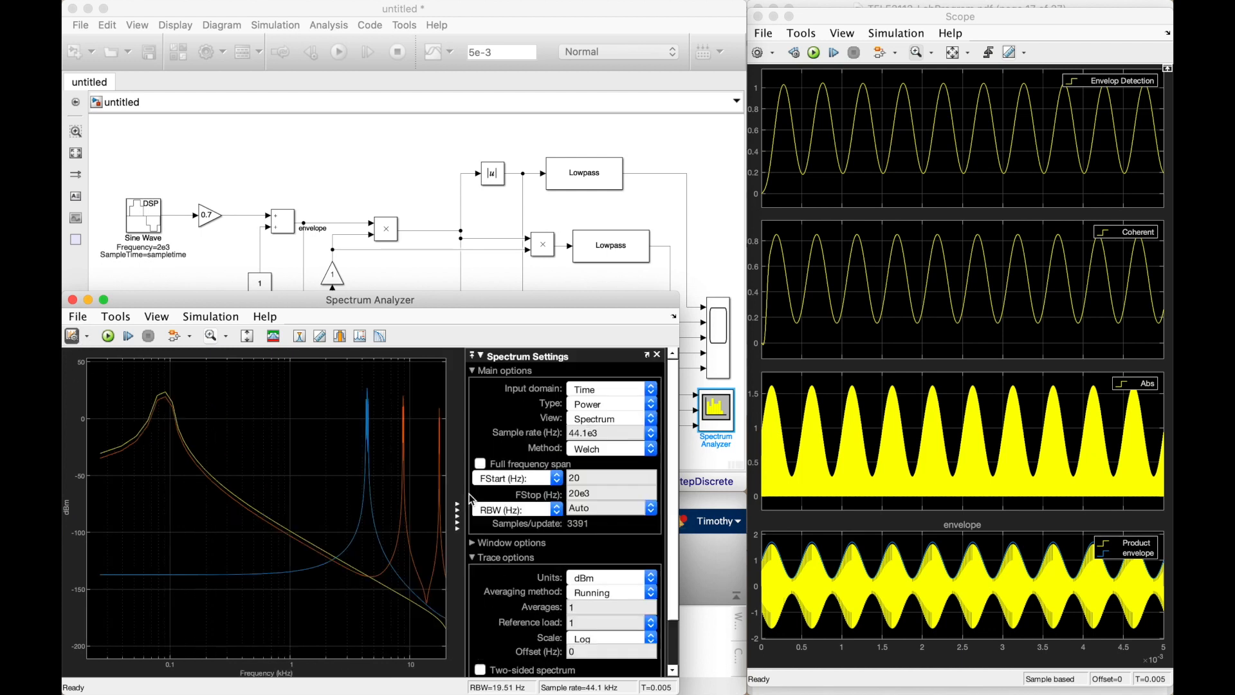
pyautogui.click(629, 433)
pyautogui.click(651, 434)
pyautogui.click(619, 437)
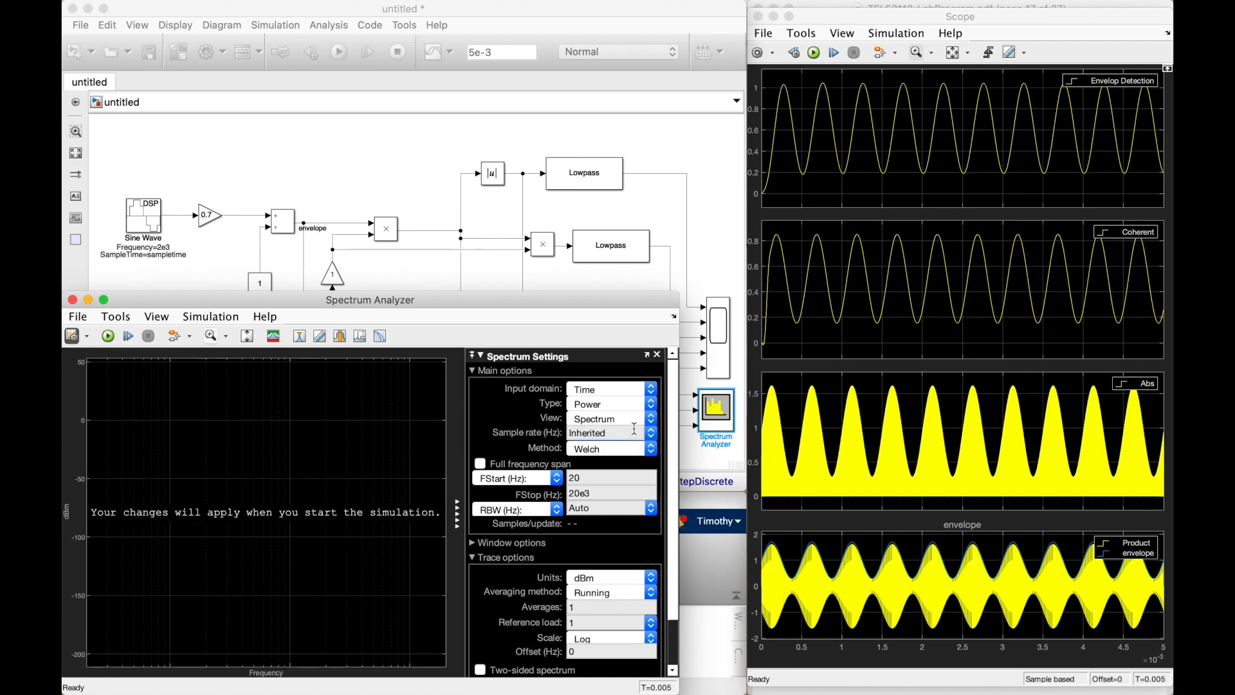
pyautogui.click(597, 420)
pyautogui.click(598, 421)
pyautogui.click(590, 408)
pyautogui.click(595, 435)
pyautogui.click(484, 463)
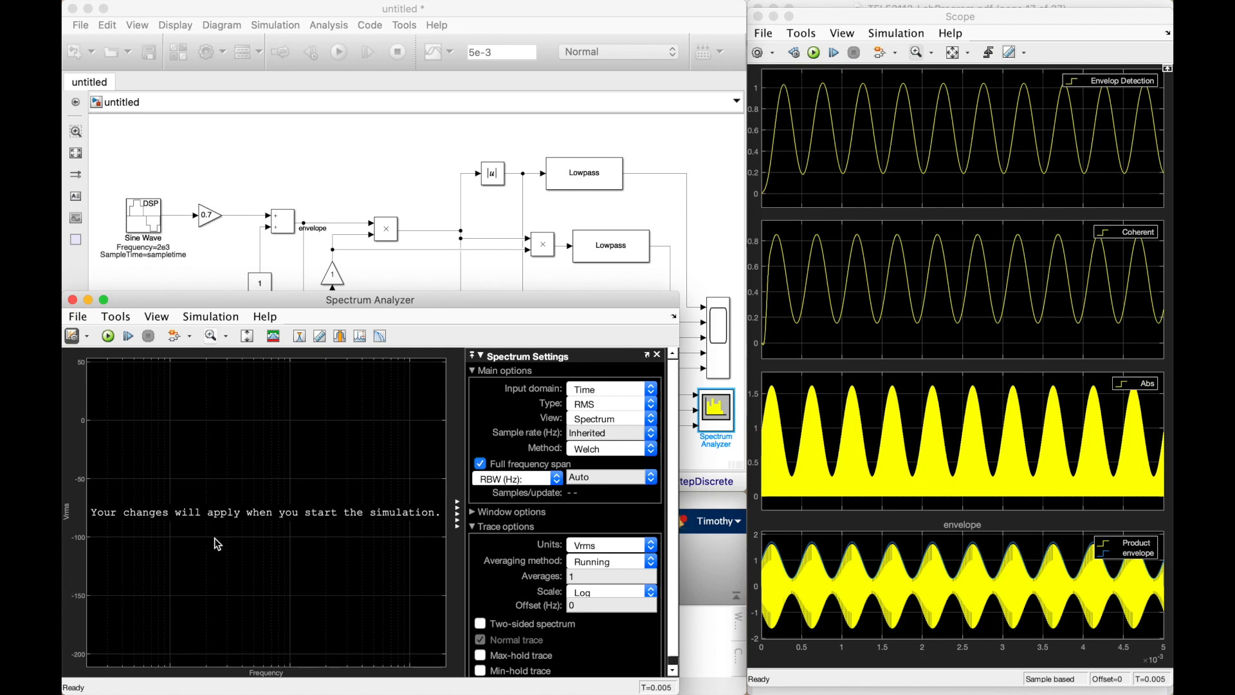
# Step: Rerun the simulation from the Spectrum Analyzer and maximize its window
pyautogui.click(109, 338)
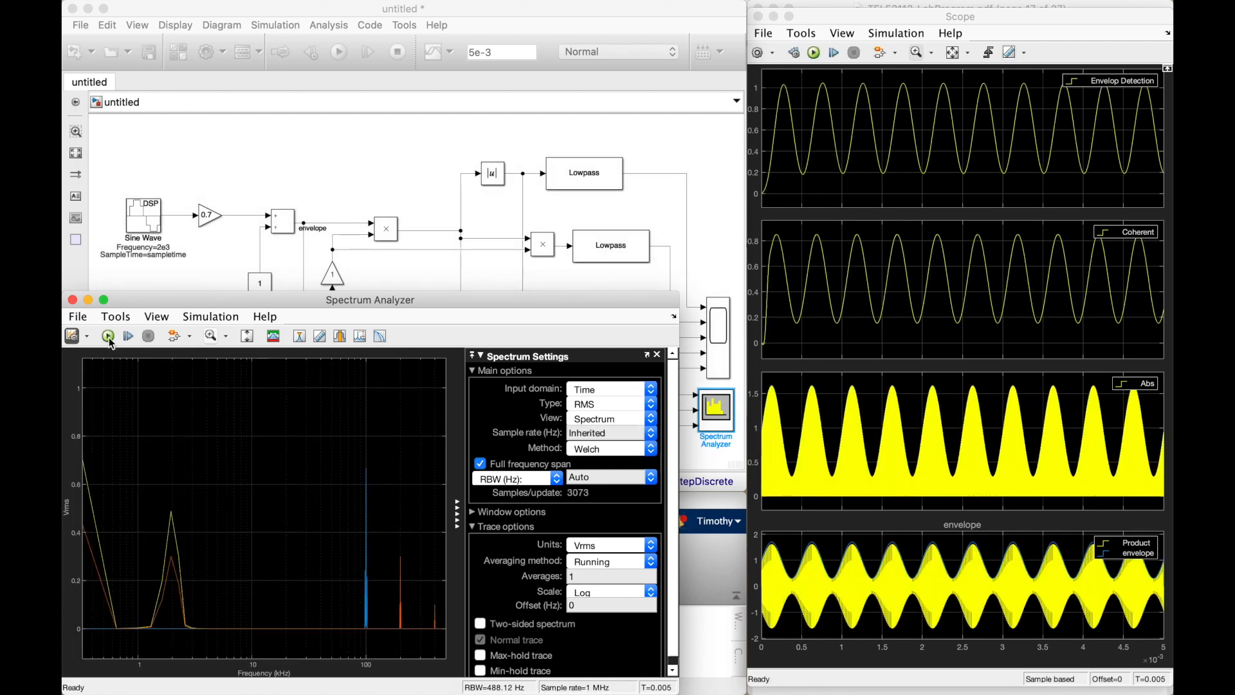
pyautogui.click(103, 299)
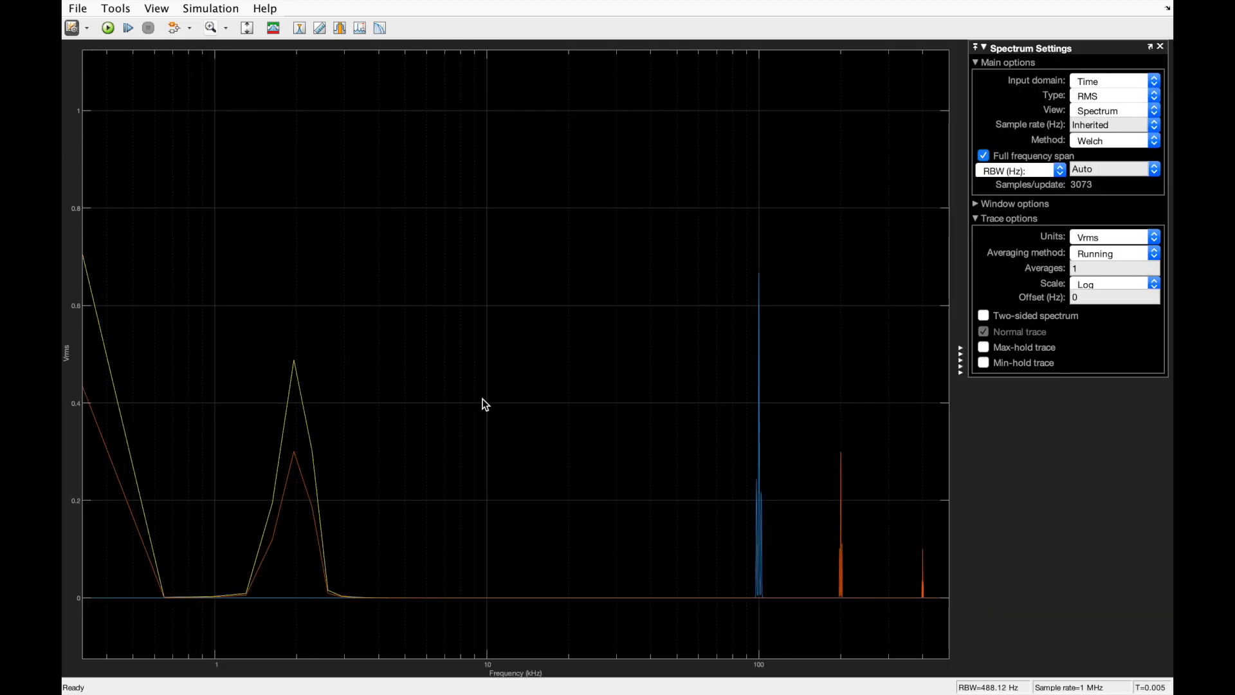
# Step: Show the legend in the Spectrum Analyzer and zoom in on the Product spectrum around 100 kHz
pyautogui.click(157, 8)
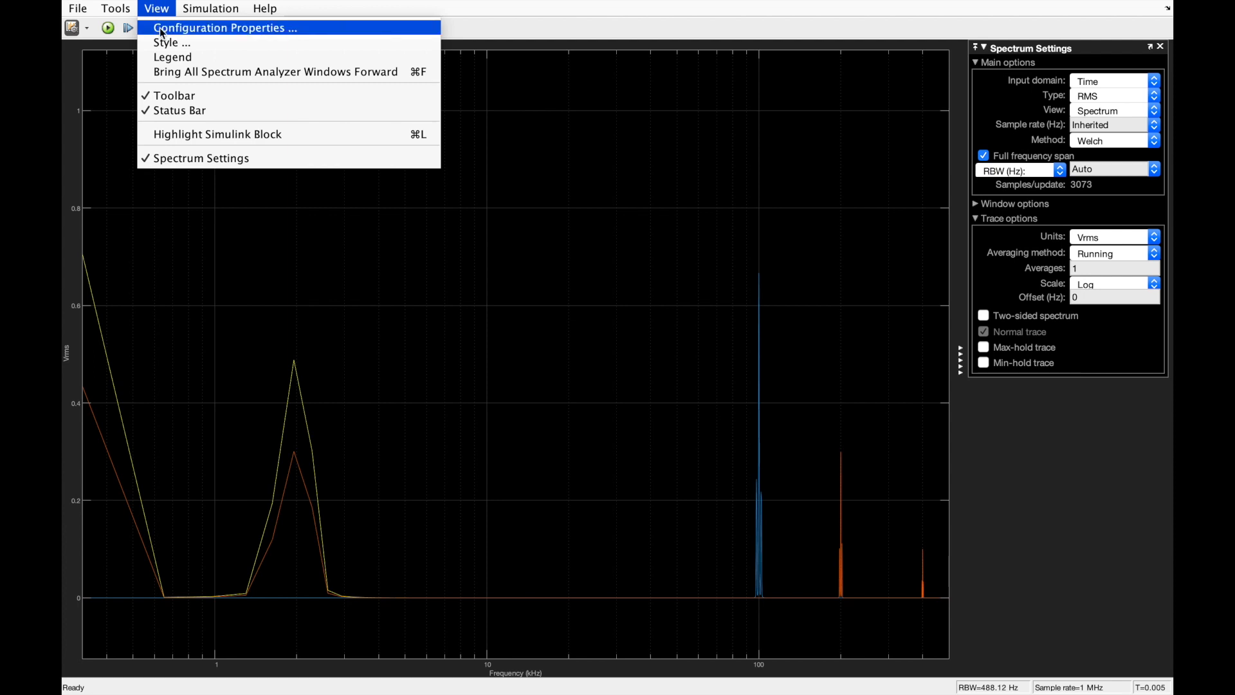
pyautogui.click(177, 56)
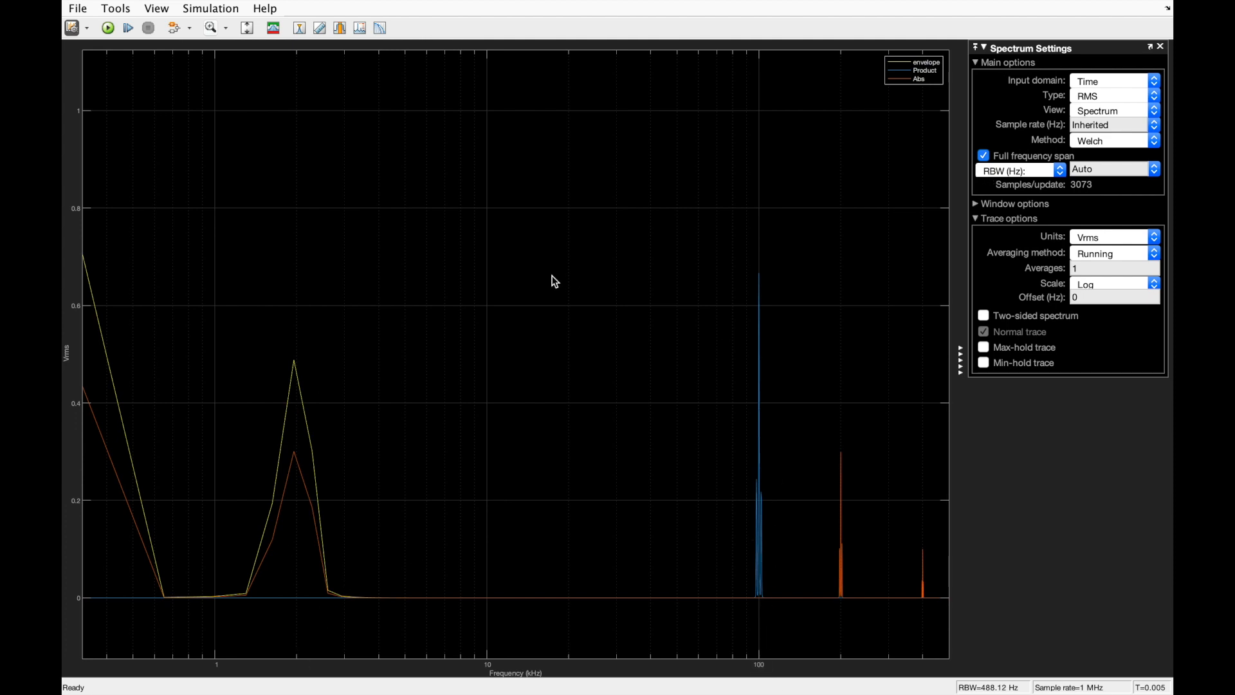
pyautogui.click(210, 28)
pyautogui.moveTo(782, 243); pyautogui.dragTo(741, 632)
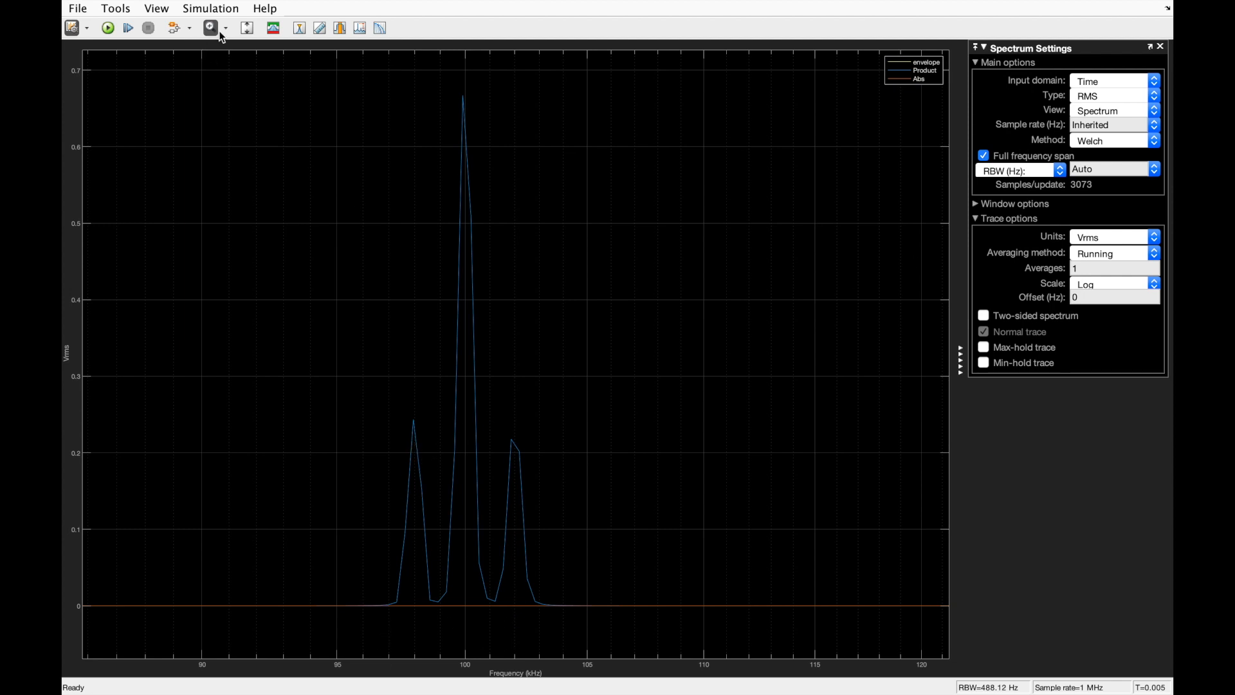
# Step: Rescale the spectrum's amplitude axis and zoom back out to the full frequency range
pyautogui.click(248, 27)
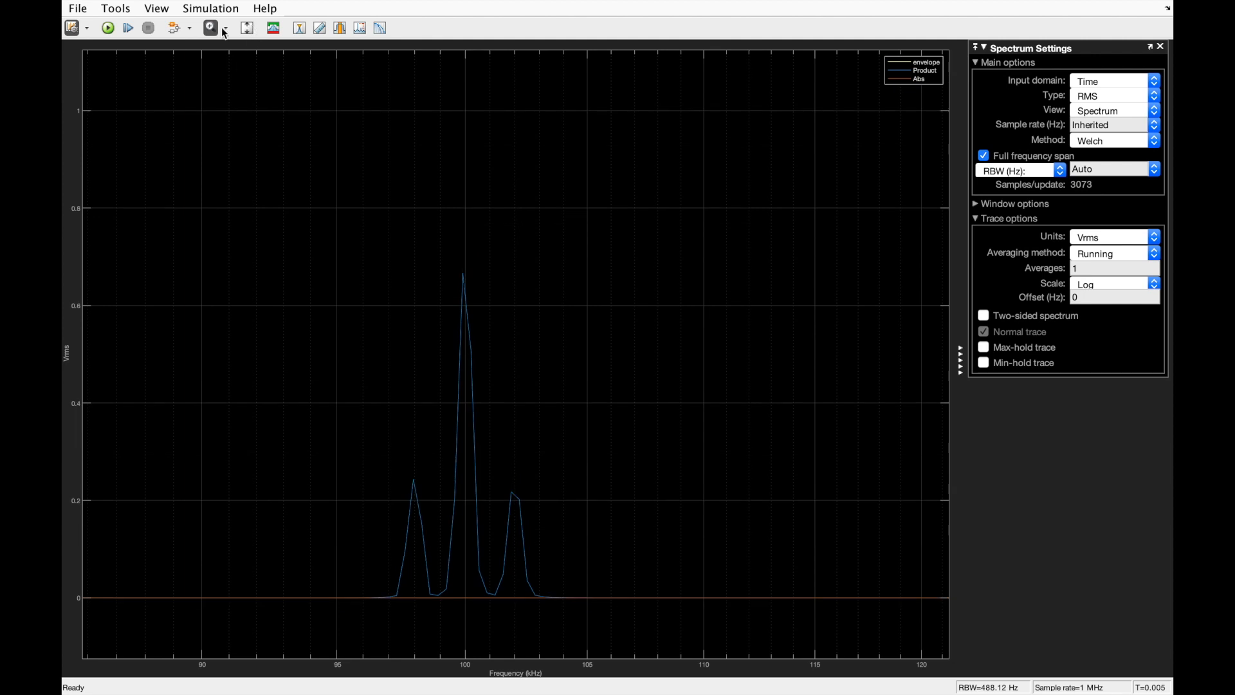
pyautogui.click(226, 29)
pyautogui.click(213, 92)
pyautogui.doubleClick(268, 170)
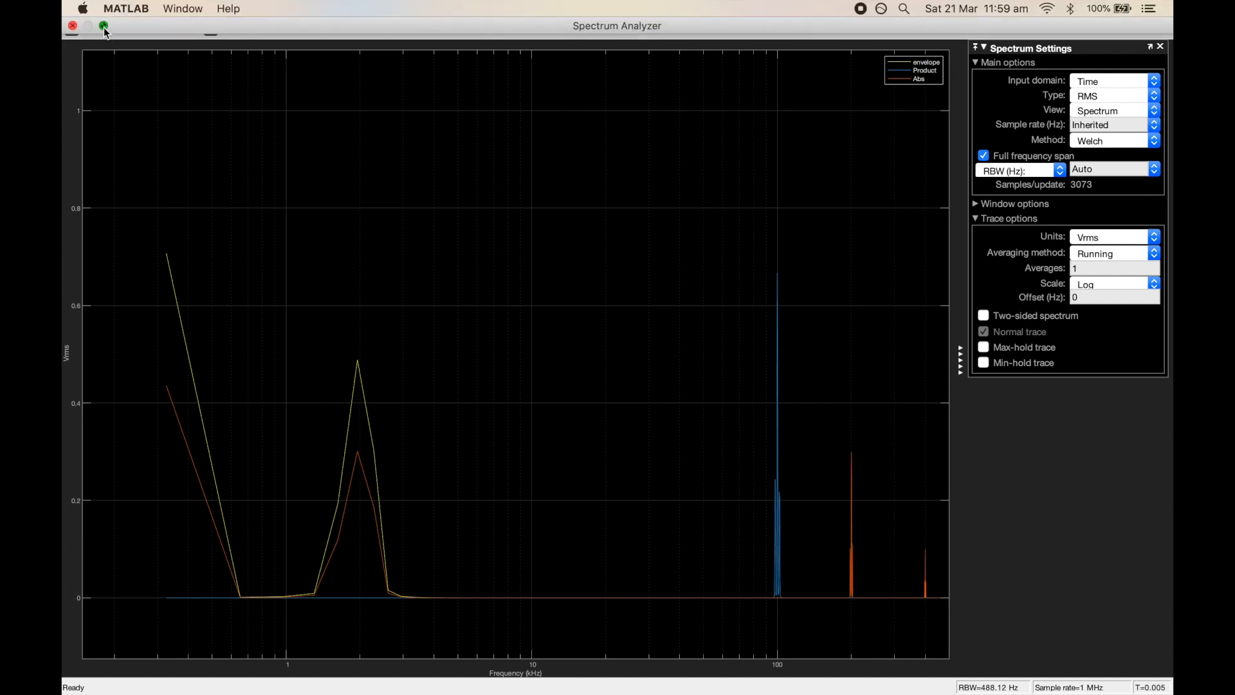
# Step: Take the Spectrum Analyzer out of full screen and wire the coherent detector's Product1 output to it as an additional input
pyautogui.click(103, 27)
pyautogui.click(414, 304)
pyautogui.moveTo(414, 303)
pyautogui.mouseDown()
pyautogui.moveTo(407, 196)
pyautogui.moveTo(406, 314)
pyautogui.mouseUp()
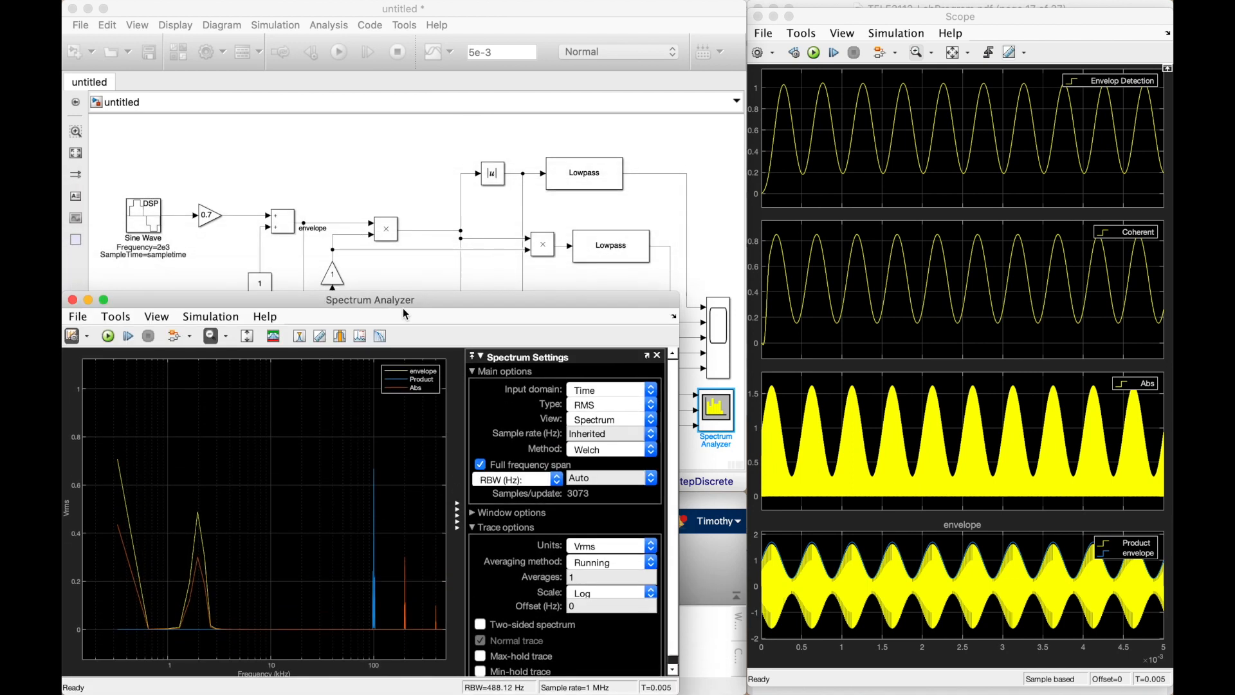
pyautogui.moveTo(680, 299); pyautogui.dragTo(669, 441)
pyautogui.click(564, 263)
pyautogui.moveTo(560, 245); pyautogui.dragTo(678, 431)
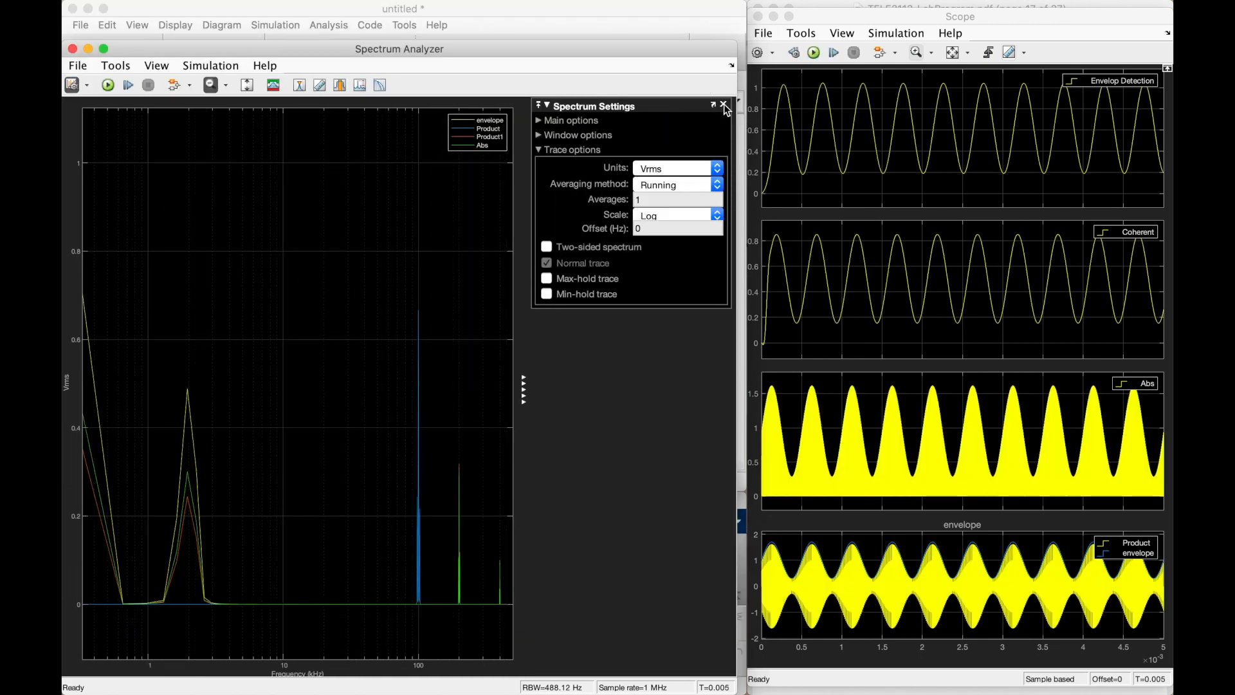
# Step: Close the spectrum settings and shrink the Spectrum Analyzer window to fit beneath the model
pyautogui.click(724, 105)
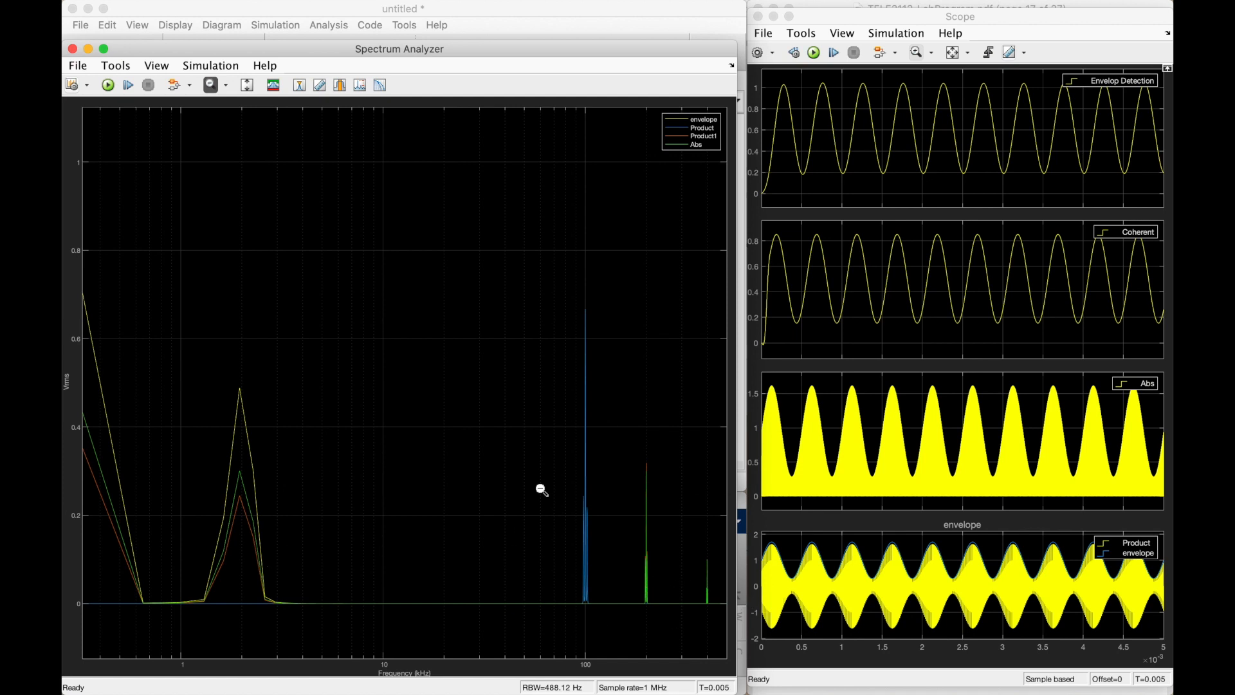
pyautogui.moveTo(733, 41); pyautogui.dragTo(743, 412)
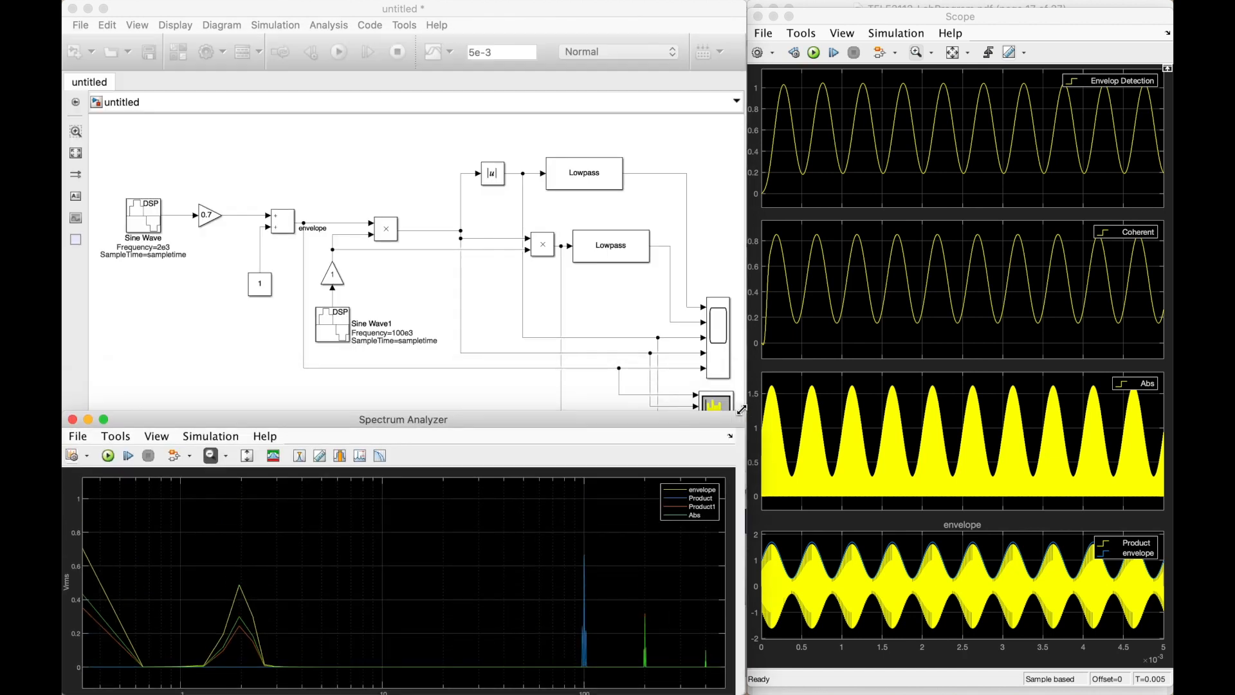
# Step: Rerun the simulation with the message gain set to 1.5 and rescale the scope's axes
pyautogui.click(219, 205)
pyautogui.doubleClick(211, 214)
pyautogui.write('1.')
pyautogui.click(408, 361)
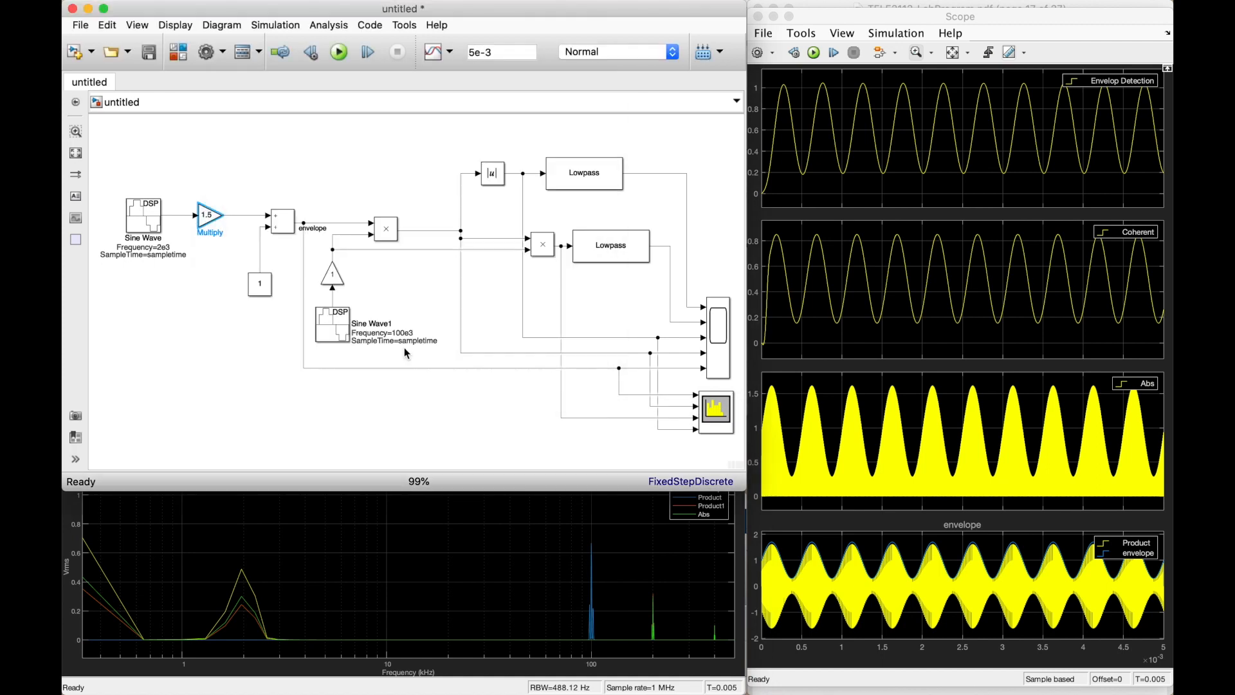
pyautogui.click(341, 55)
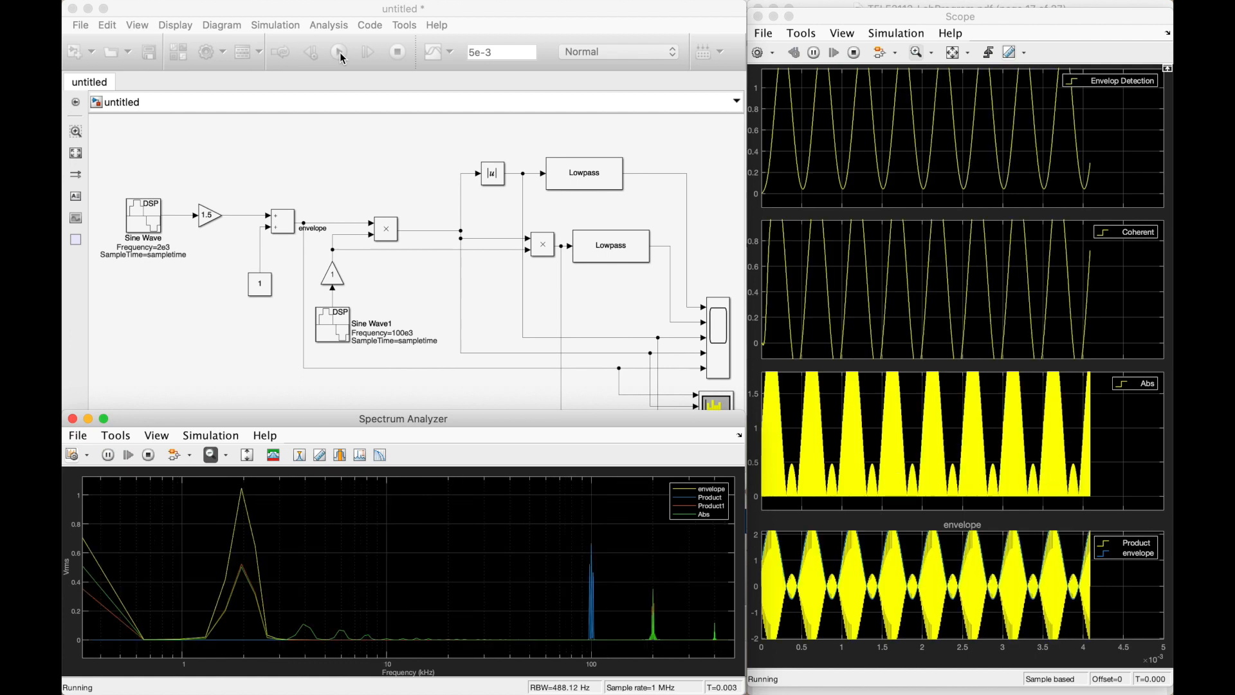
pyautogui.click(929, 55)
pyautogui.click(952, 53)
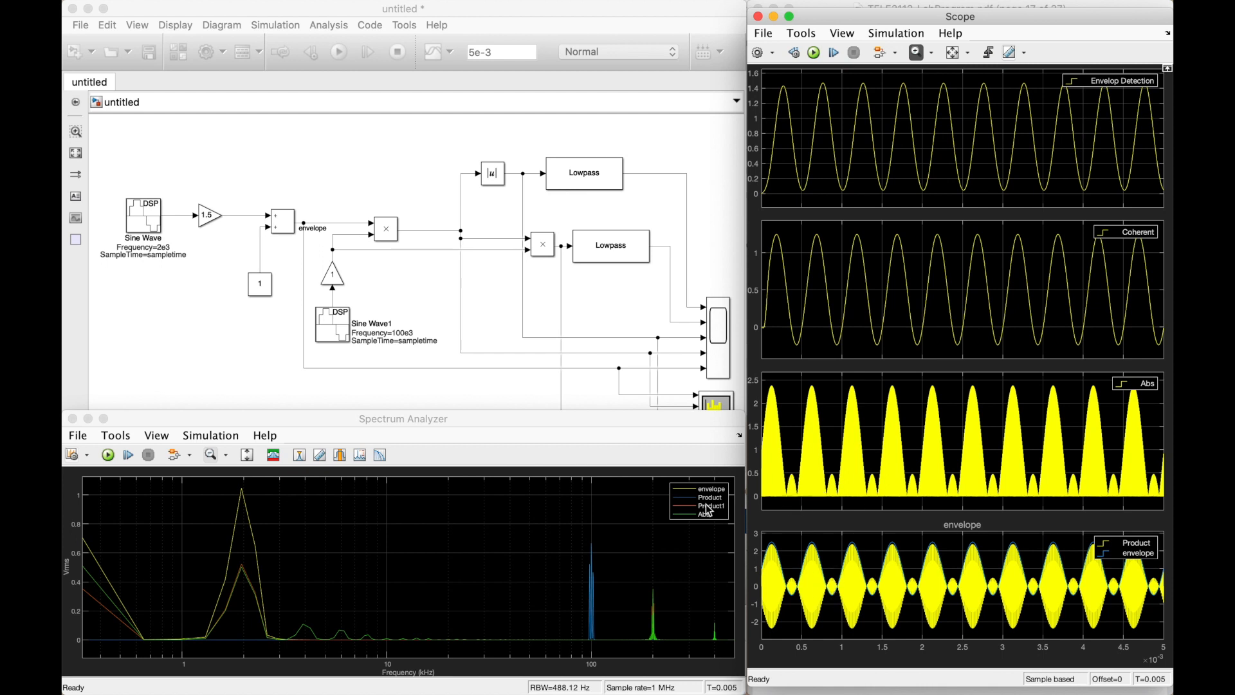
# Step: Show the Spectrum Analyzer and the scope in full screen, compare them, and reset the spectrum view
pyautogui.click(504, 524)
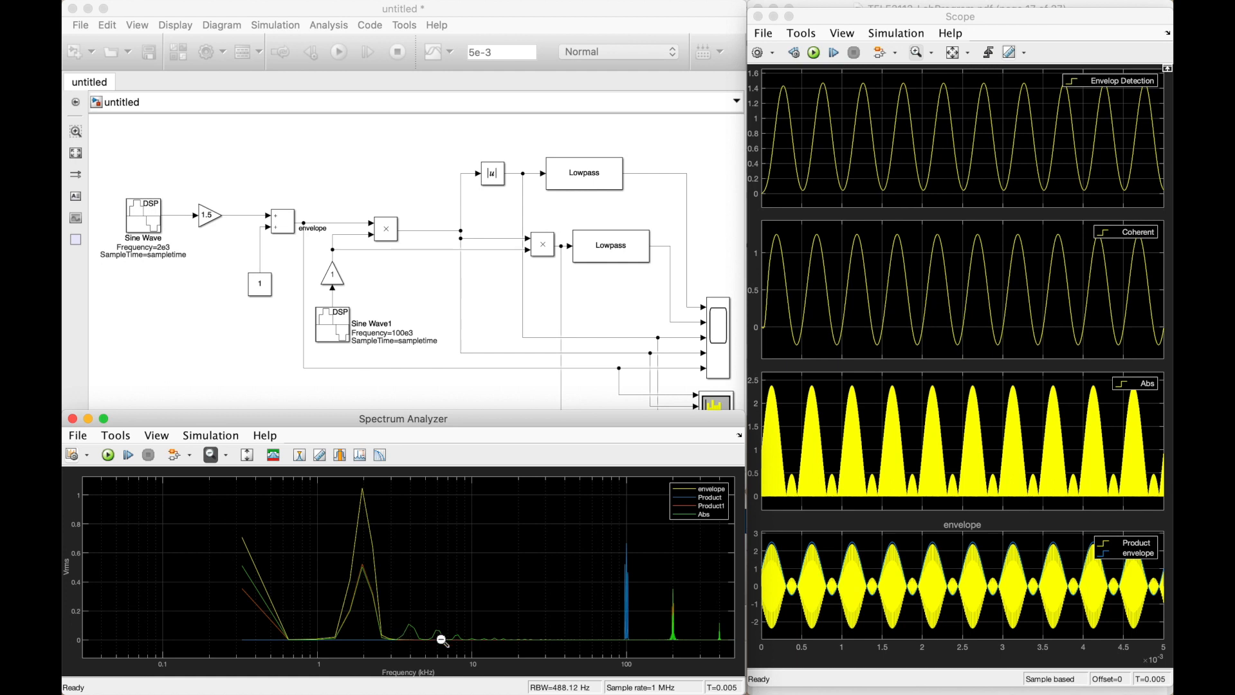
pyautogui.click(105, 417)
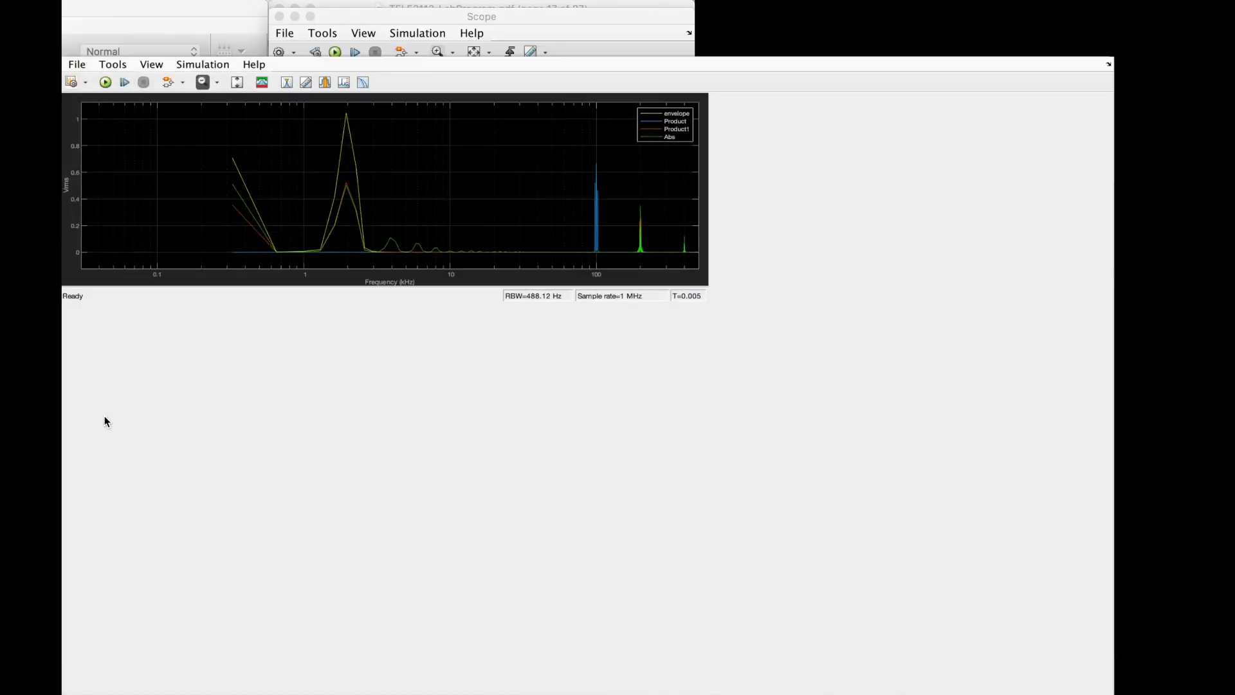
pyautogui.hotkey('ctrl', 'Left')
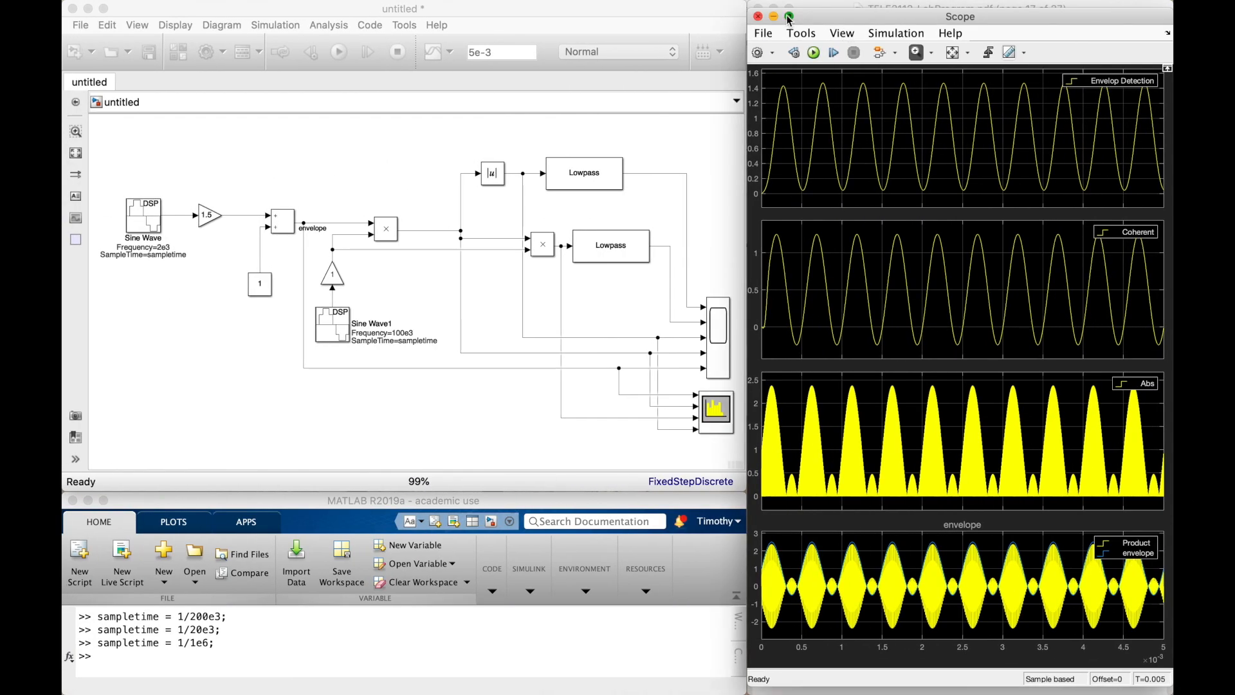
pyautogui.click(789, 17)
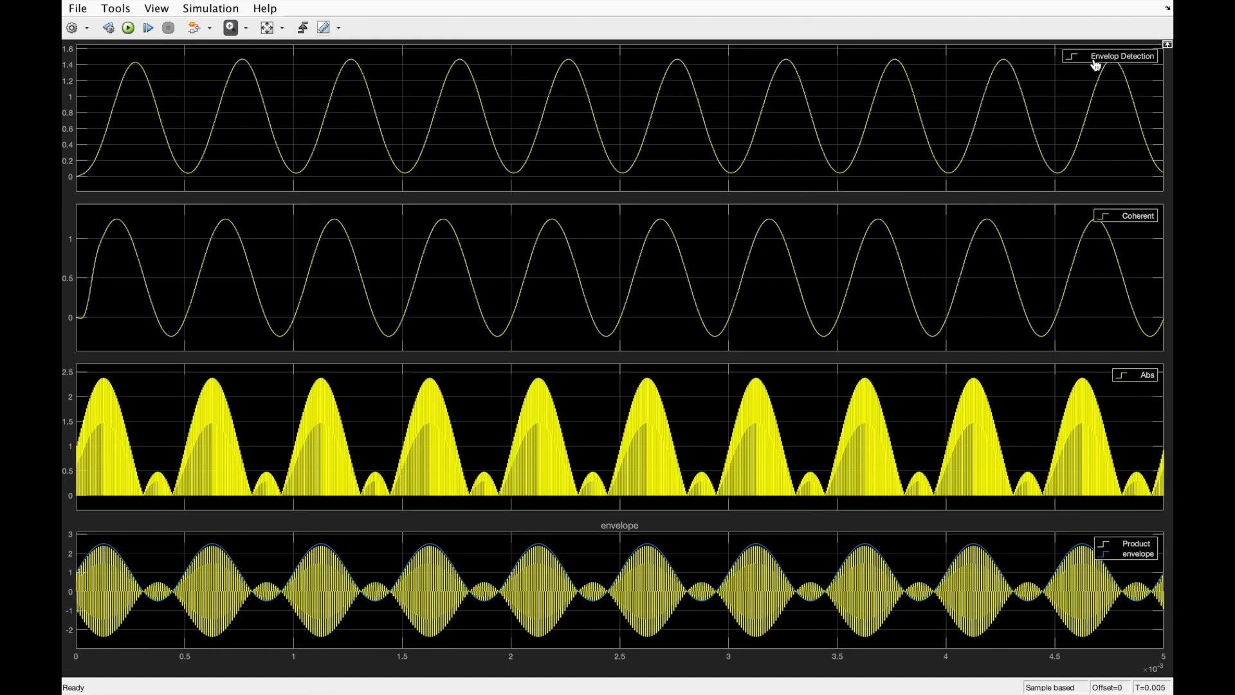
pyautogui.hotkey('ctrl', 'Right')
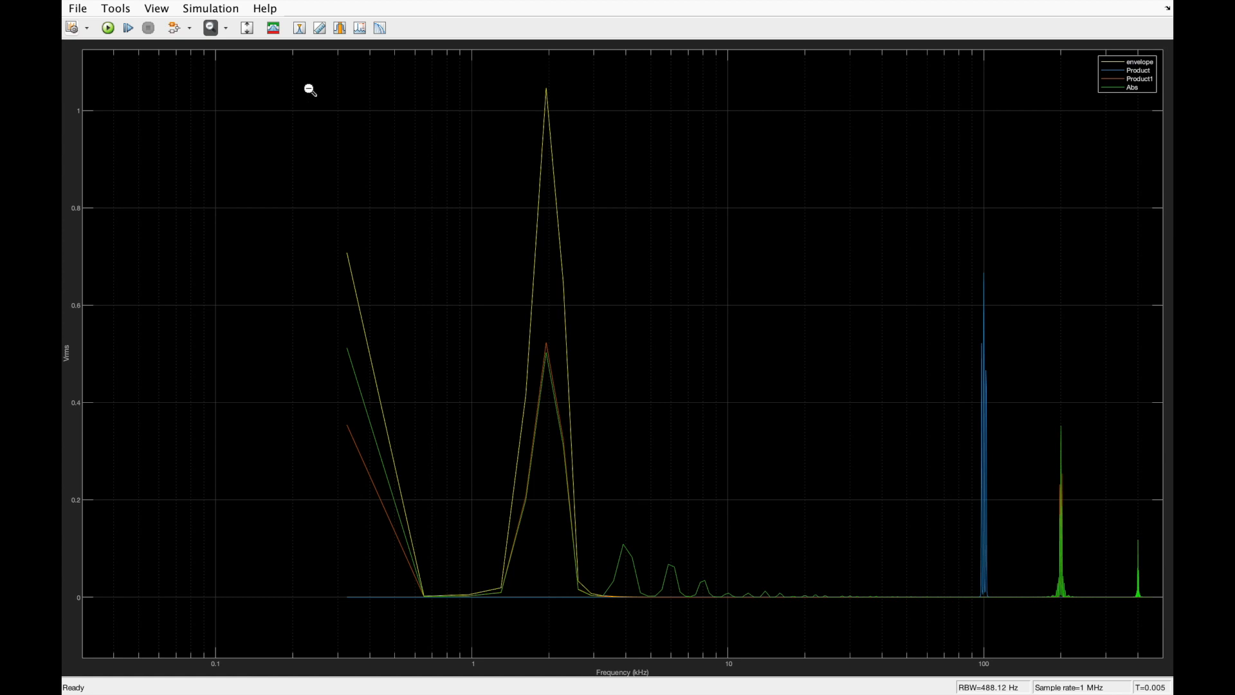
pyautogui.rightClick(314, 156)
pyautogui.click(365, 184)
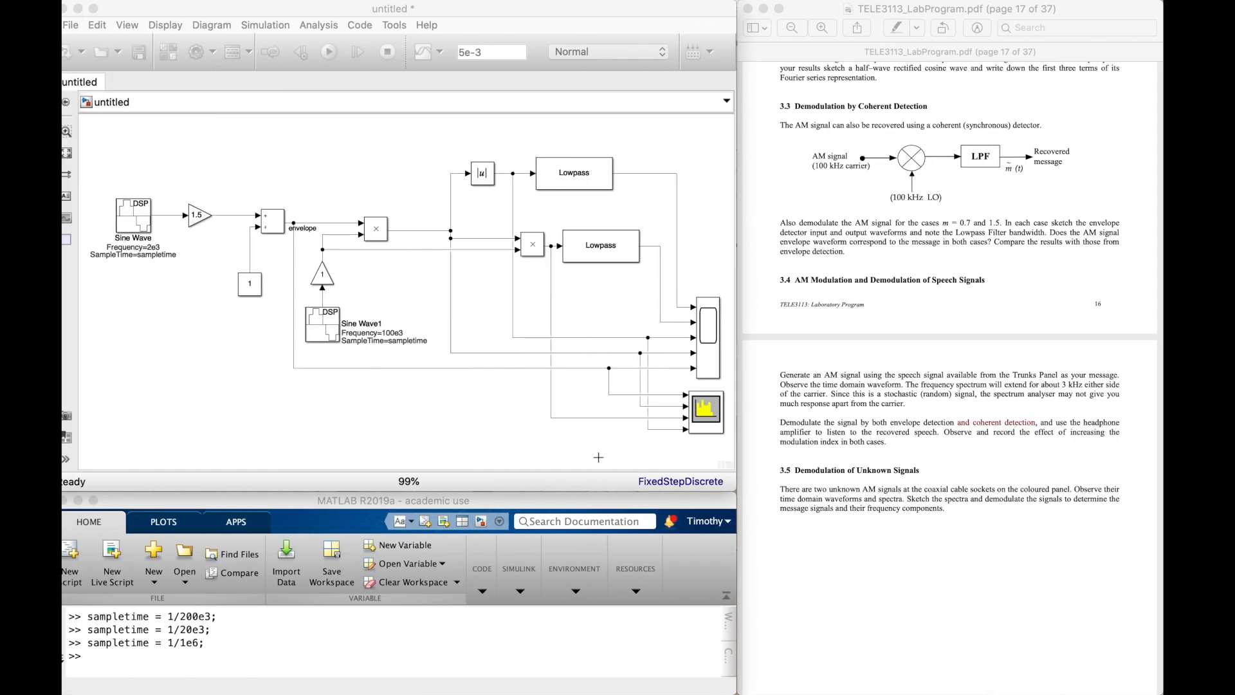
# Step: Set the passband edge frequency of the envelope detector's lowpass filter to 10e3 Hz
pyautogui.doubleClick(596, 185)
pyautogui.doubleClick(790, 168)
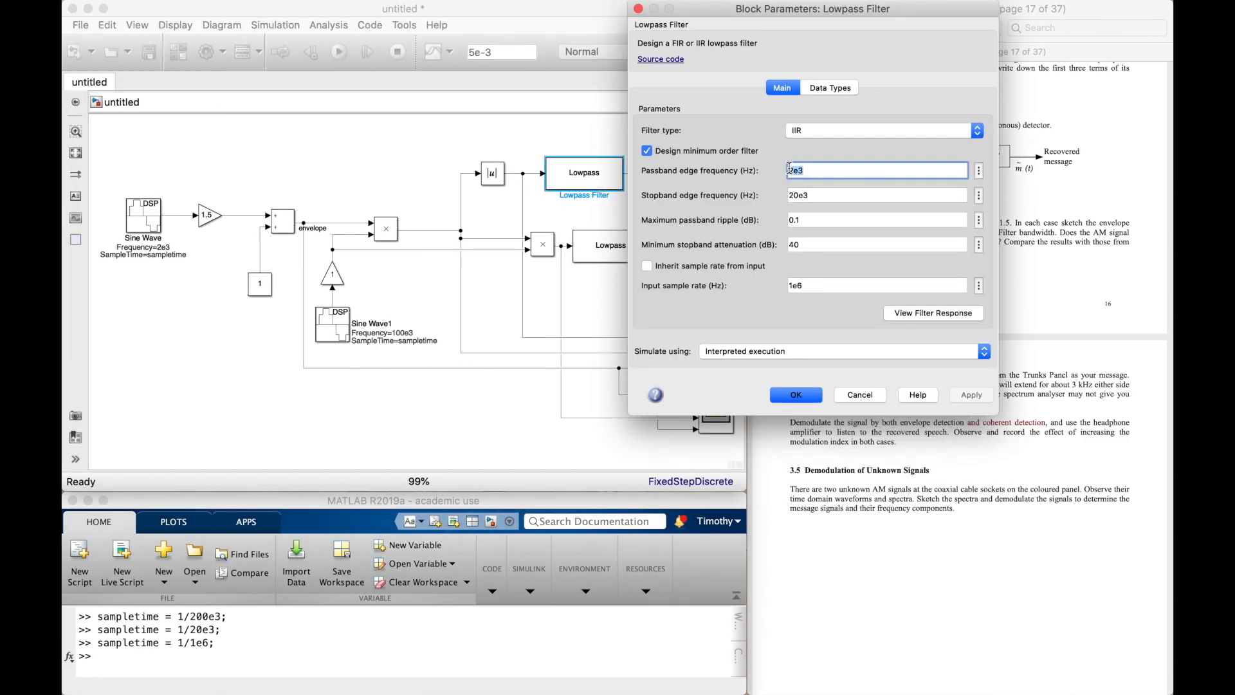
pyautogui.press('BackSpace')
pyautogui.write('10')
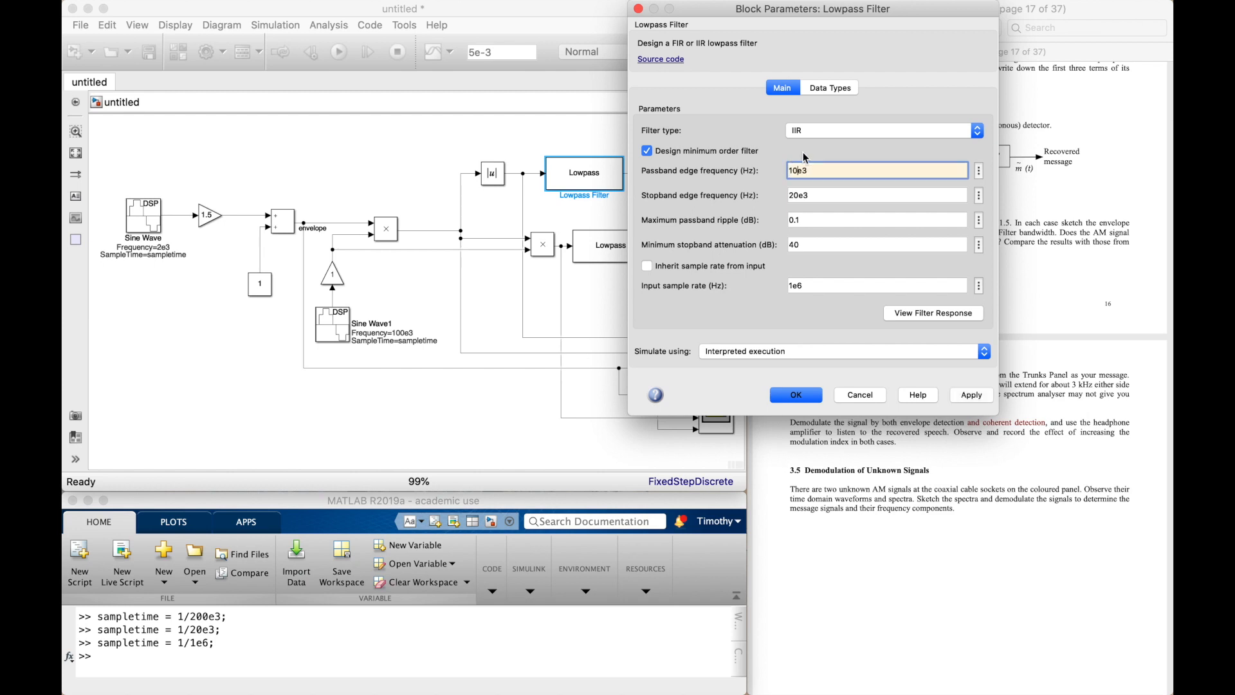
pyautogui.doubleClick(796, 195)
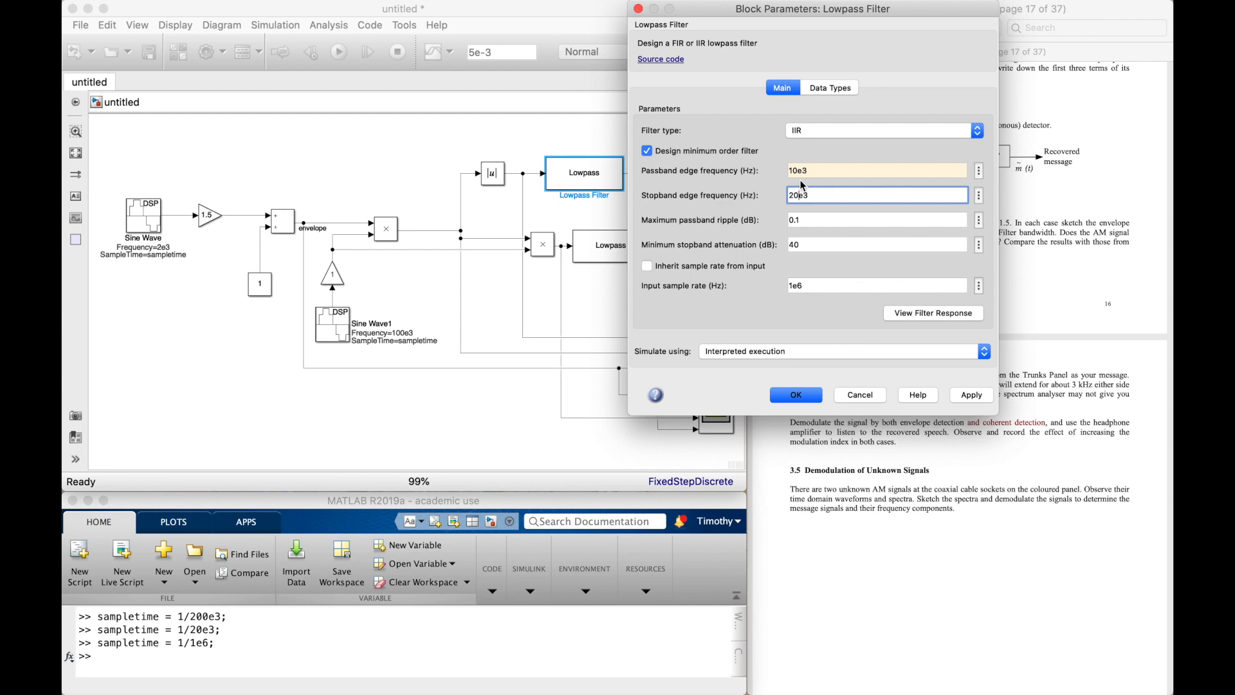
pyautogui.click(796, 394)
# Step: Set the passband edge frequency of the coherent detector's lowpass filter to 10e3 Hz
pyautogui.doubleClick(611, 261)
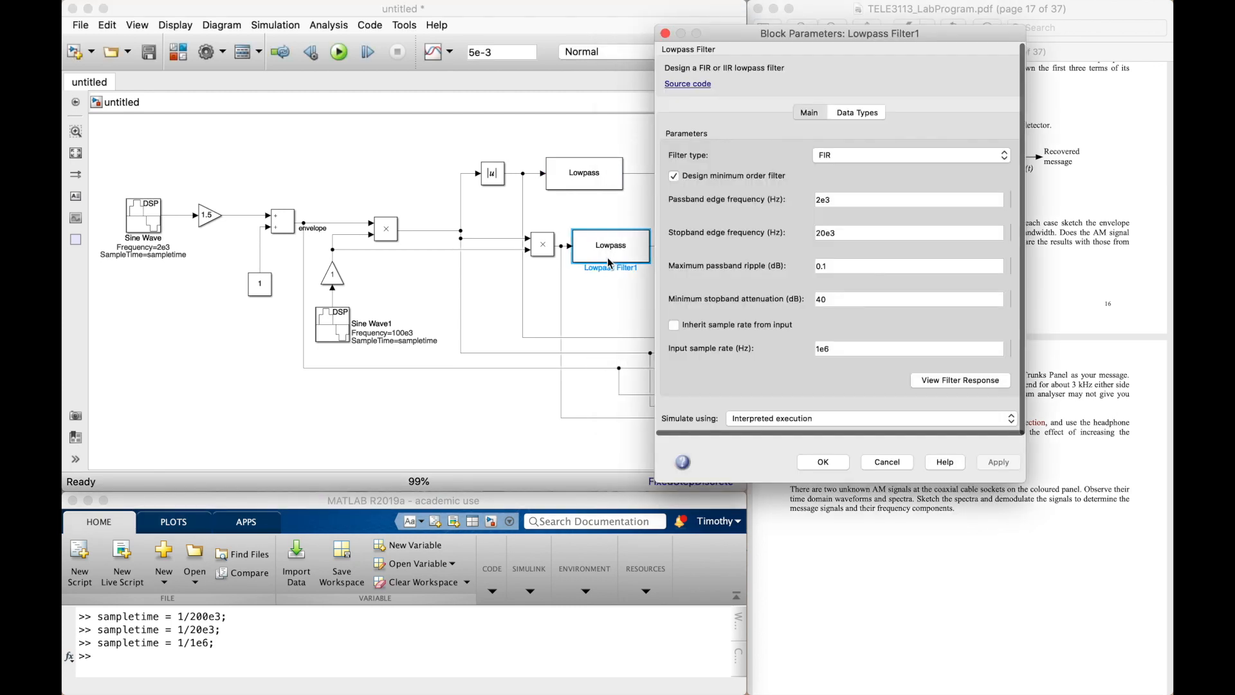
pyautogui.moveTo(815, 195); pyautogui.dragTo(822, 195)
pyautogui.write('10')
pyautogui.click(824, 419)
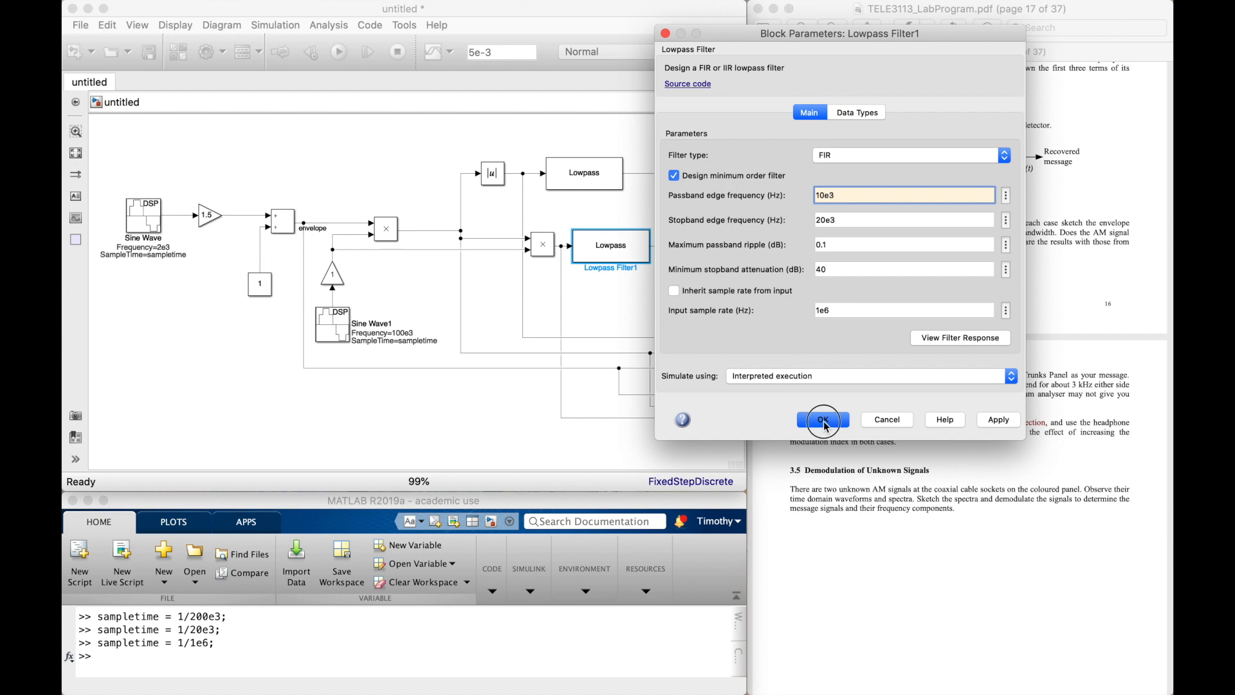
pyautogui.click(621, 322)
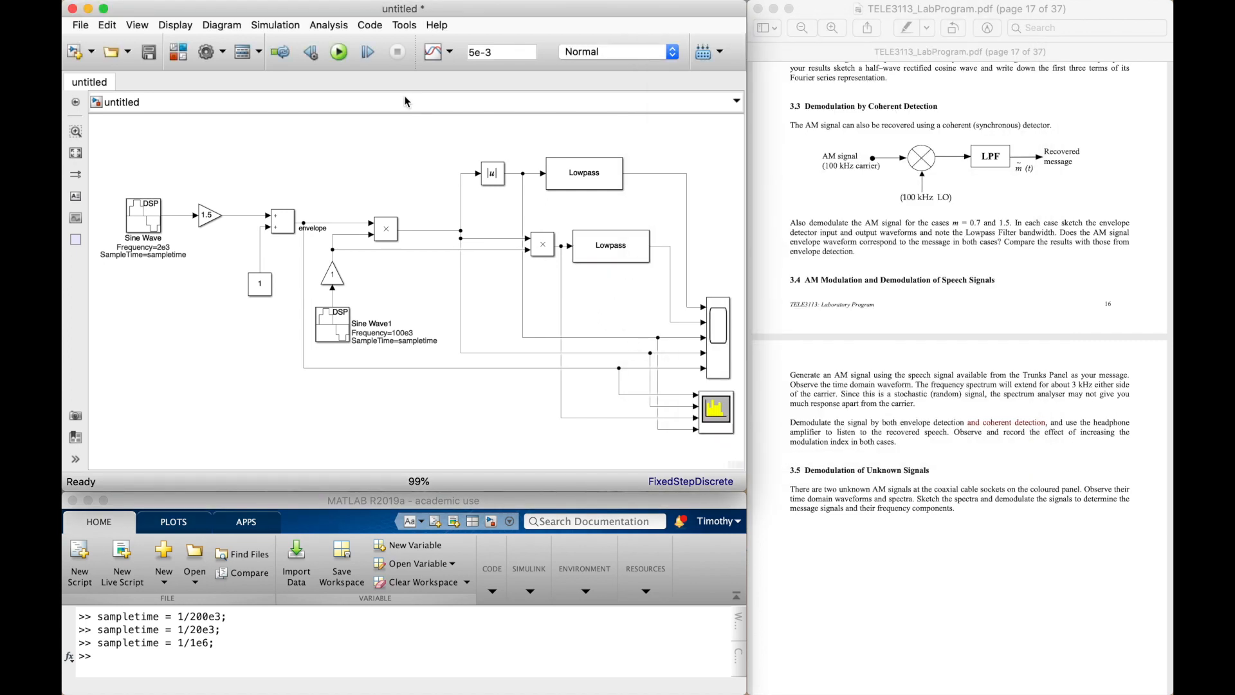
# Step: Rerun the simulation from the scope and compare the envelope and coherent detection waveforms with the signal spectra
pyautogui.hotkey('ctrl', 'Right')
pyautogui.click(130, 28)
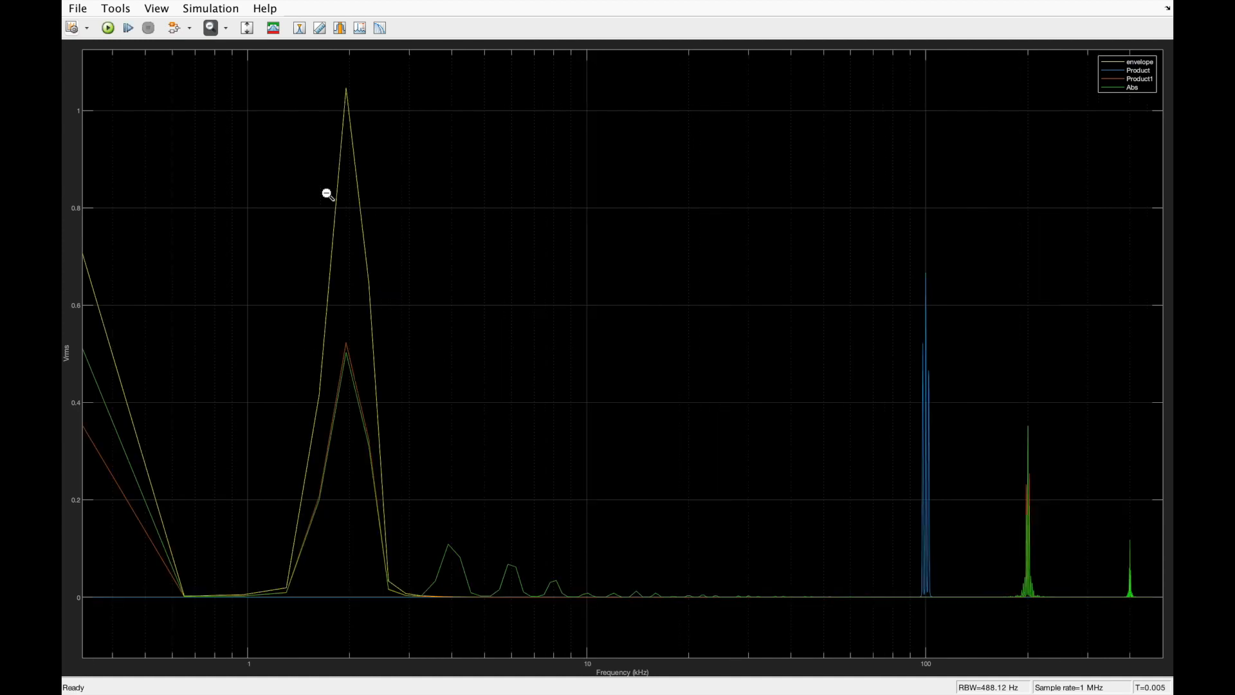
pyautogui.hotkey('ctrl', 'Left')
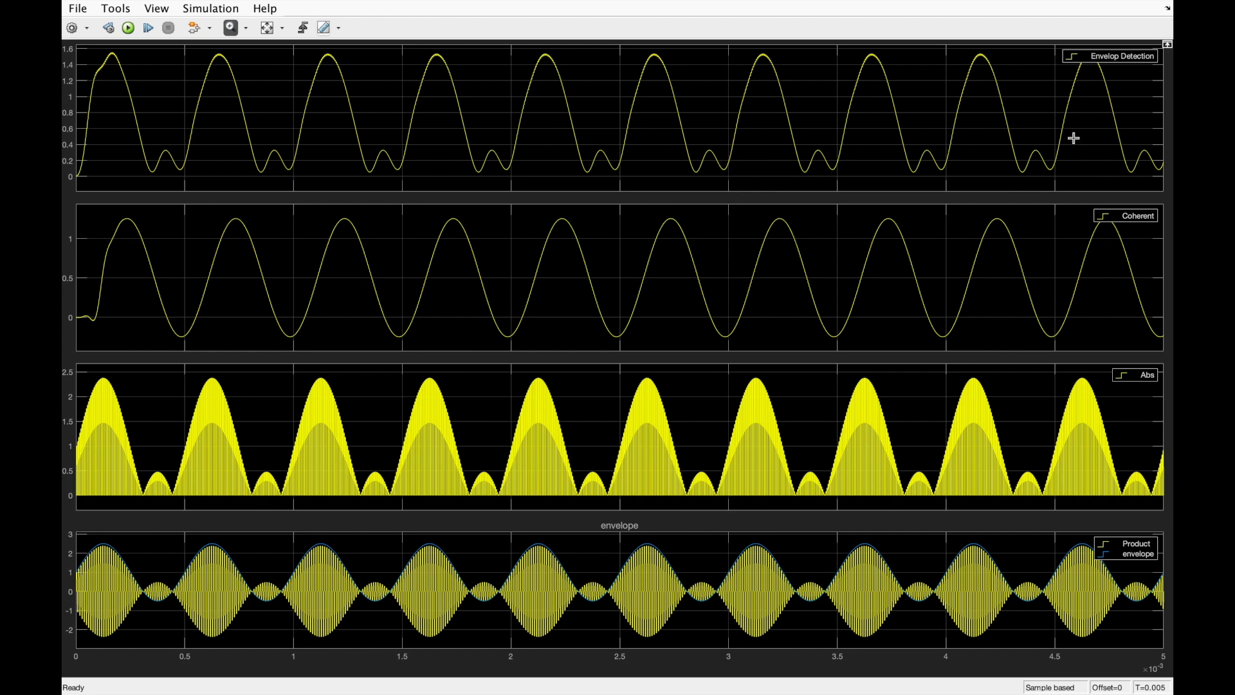
pyautogui.hotkey('ctrl', 'Right')
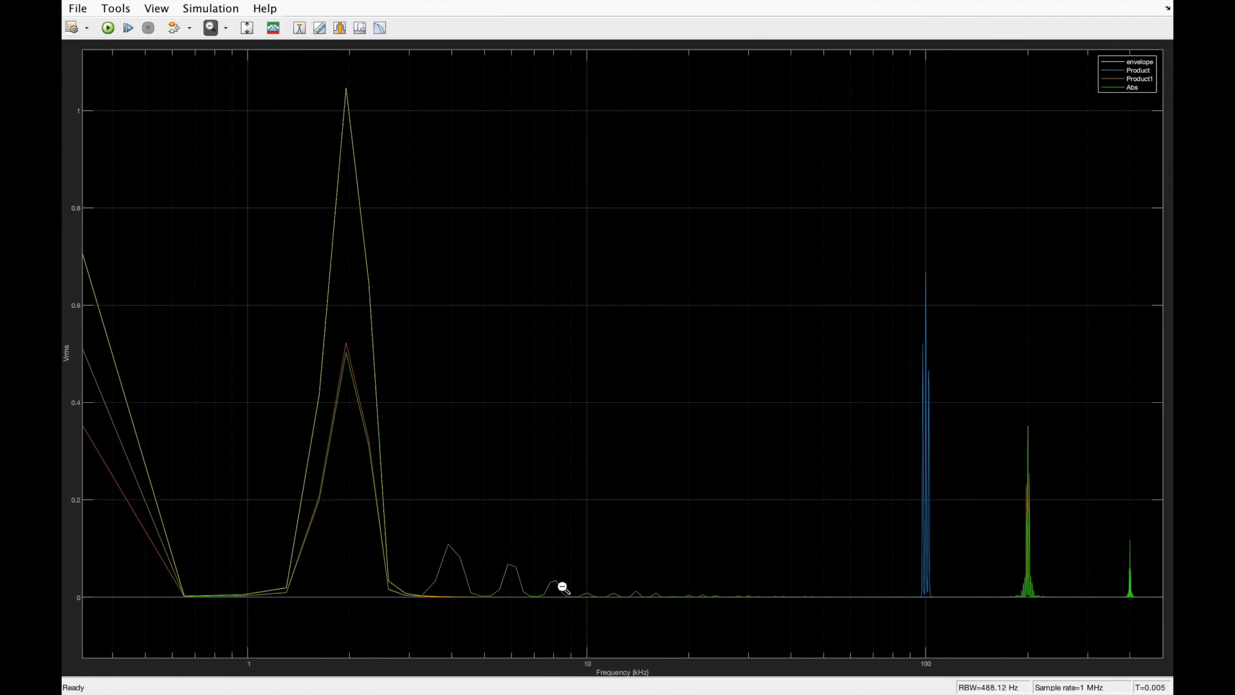
pyautogui.hotkey('ctrl', 'Left')
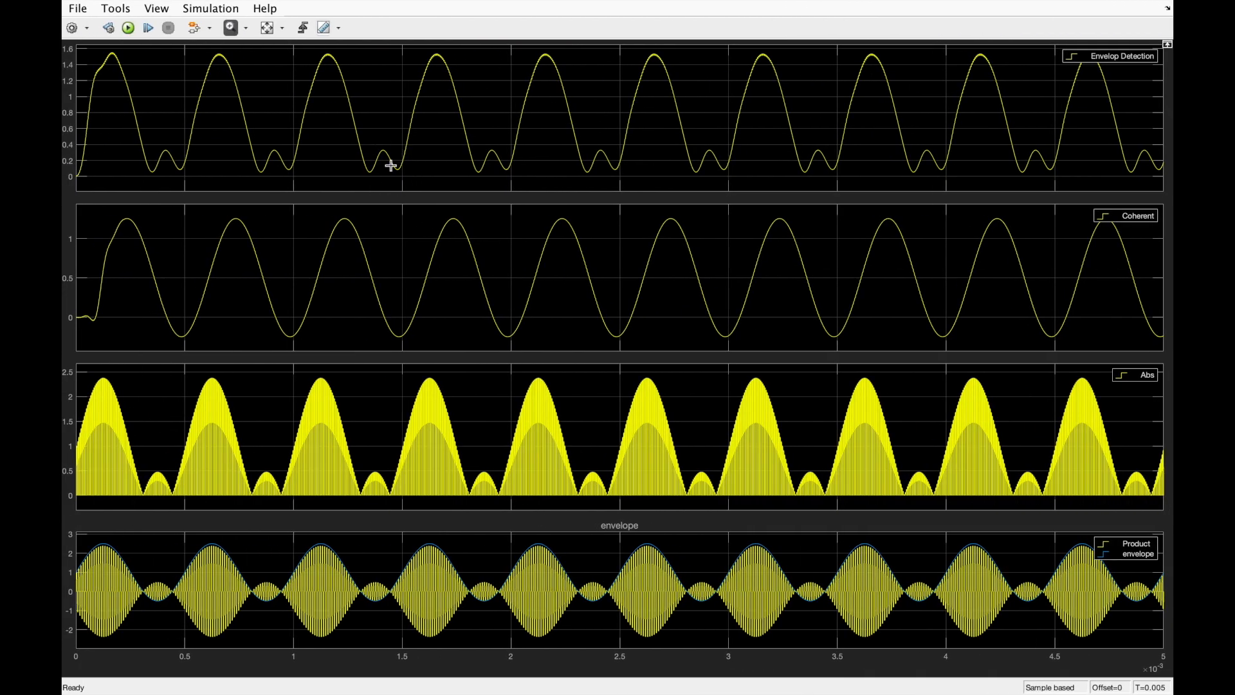
pyautogui.hotkey('ctrl', 'Right')
pyautogui.hotkey('ctrl', 'Left')
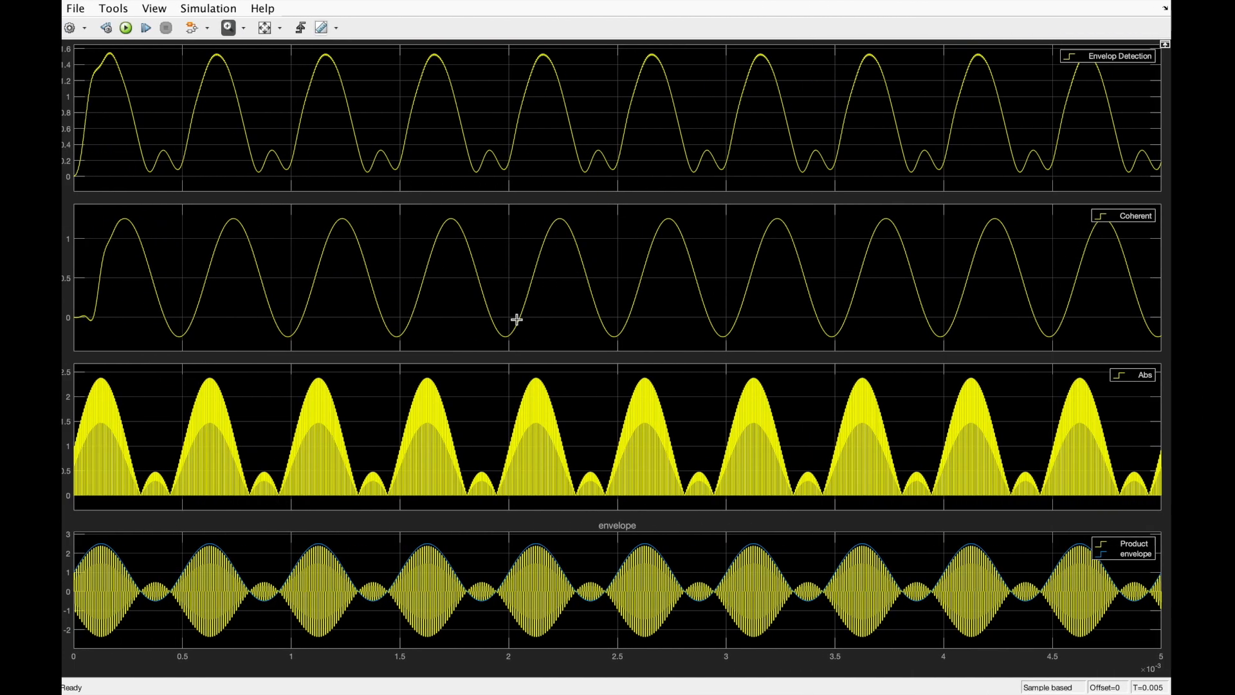
pyautogui.hotkey('ctrl', 'Right')
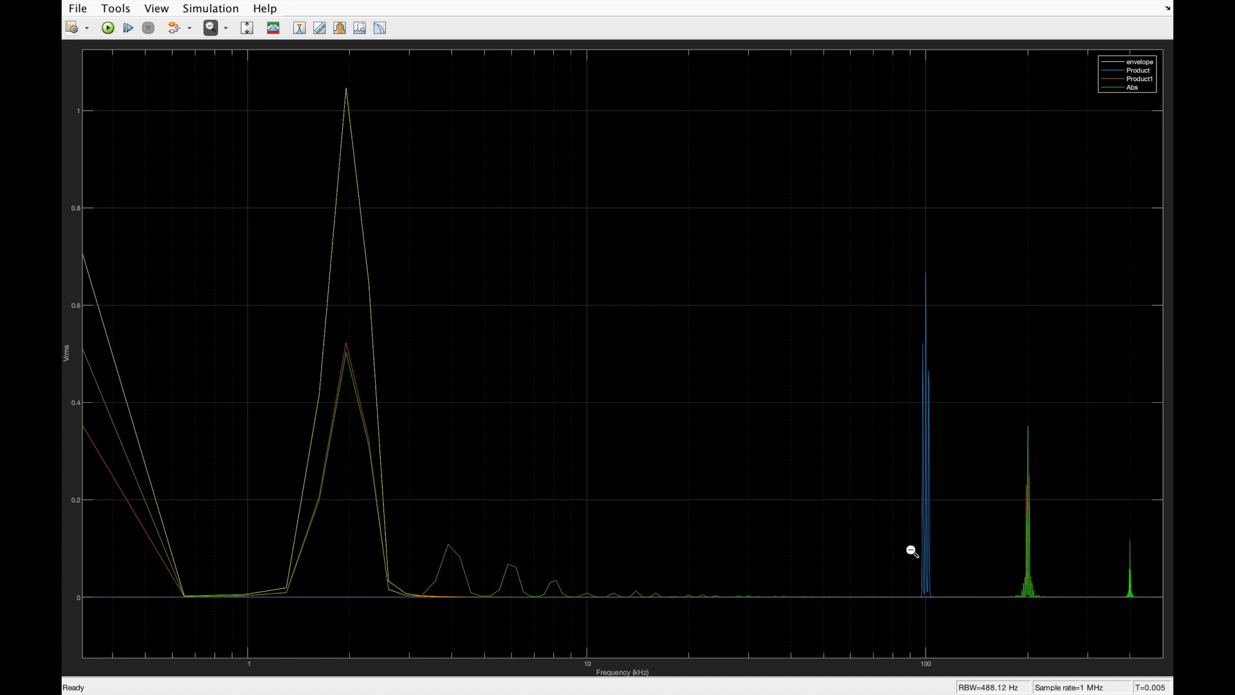
# Step: Hide the envelope and Product traces and toggle the Abs trace to compare its spectrum with Product1
pyautogui.click(1132, 87)
pyautogui.click(1139, 71)
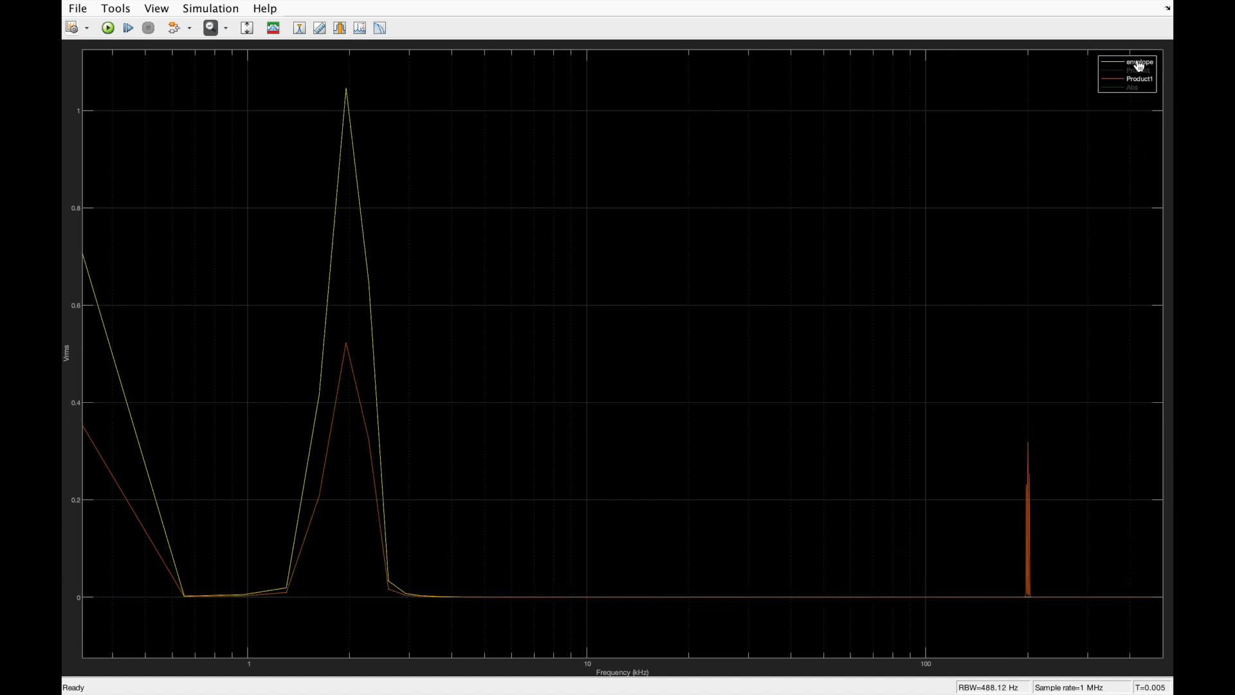
pyautogui.click(1139, 62)
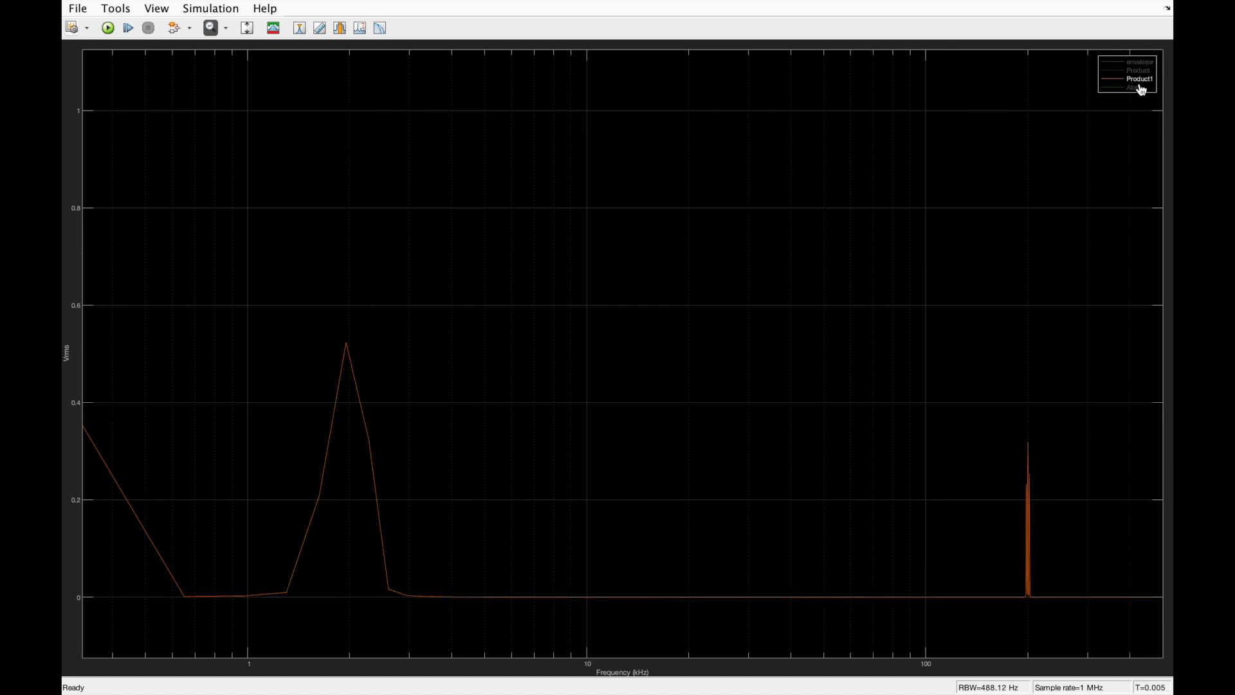
pyautogui.click(1135, 89)
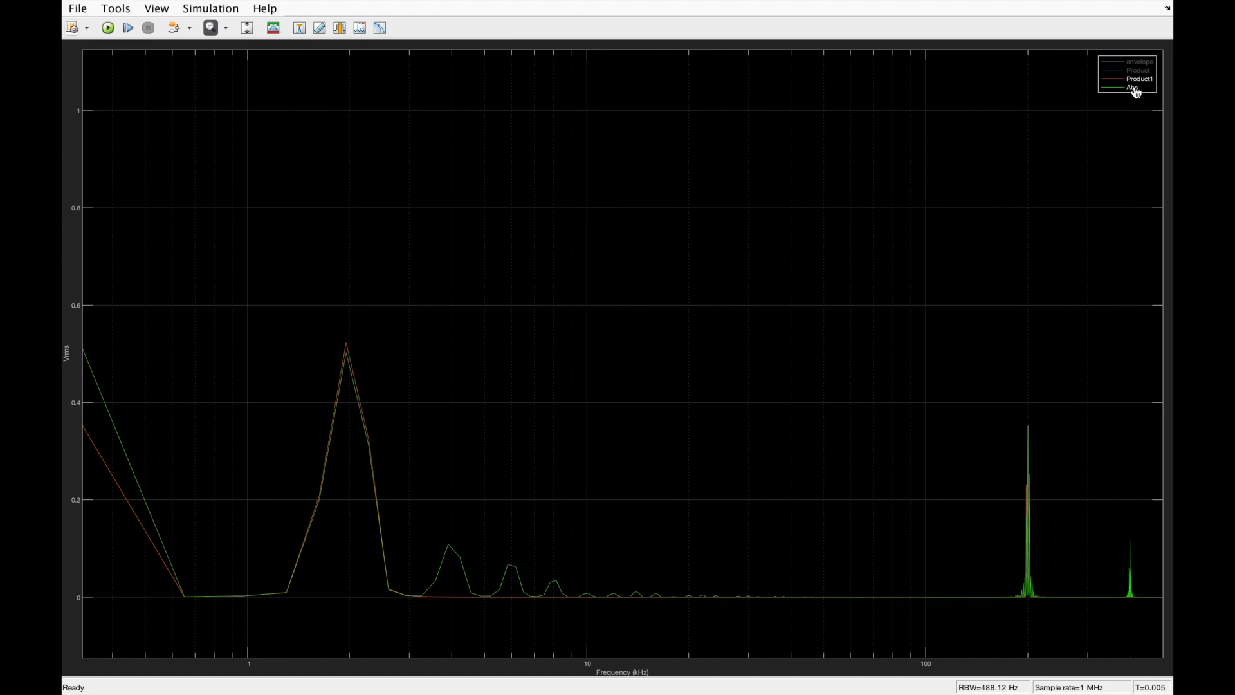
pyautogui.click(1137, 90)
pyautogui.click(1136, 90)
pyautogui.click(1136, 91)
pyautogui.click(1135, 89)
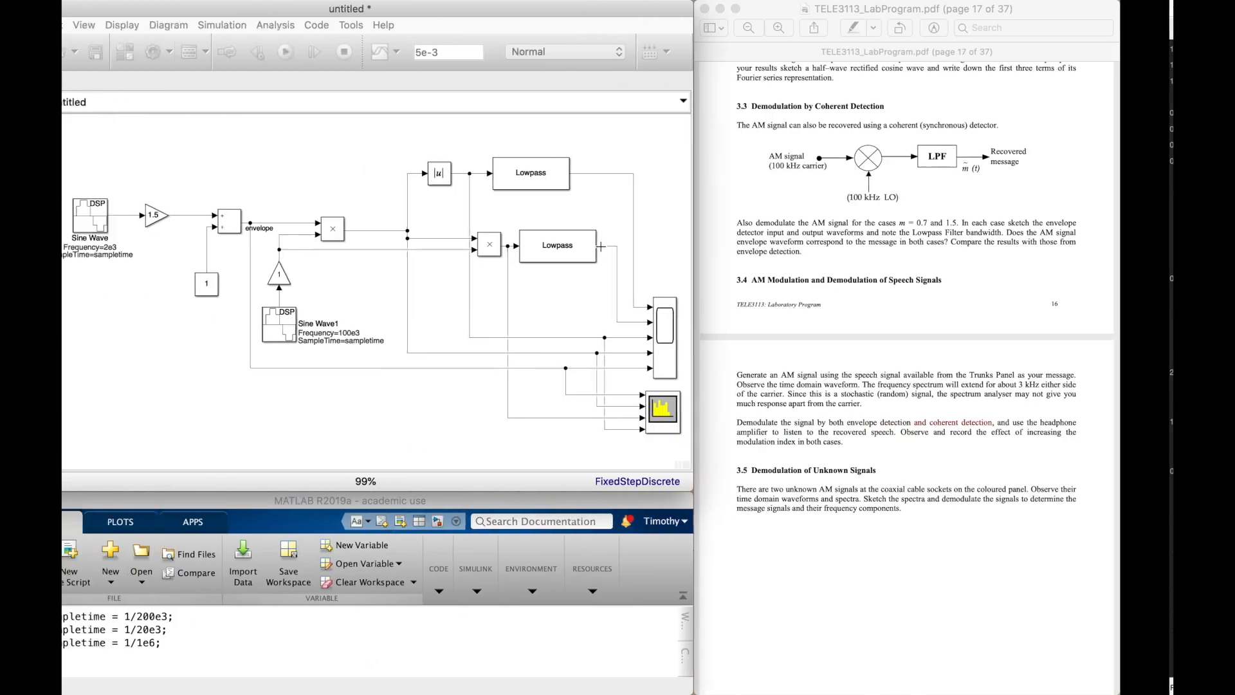
# Step: Return to the lab program PDF and review sections 3.3 to 3.5 on AM demodulation
pyautogui.scroll(-3, 923, 390)
pyautogui.click(921, 389)
pyautogui.scroll(3, 965, 412)
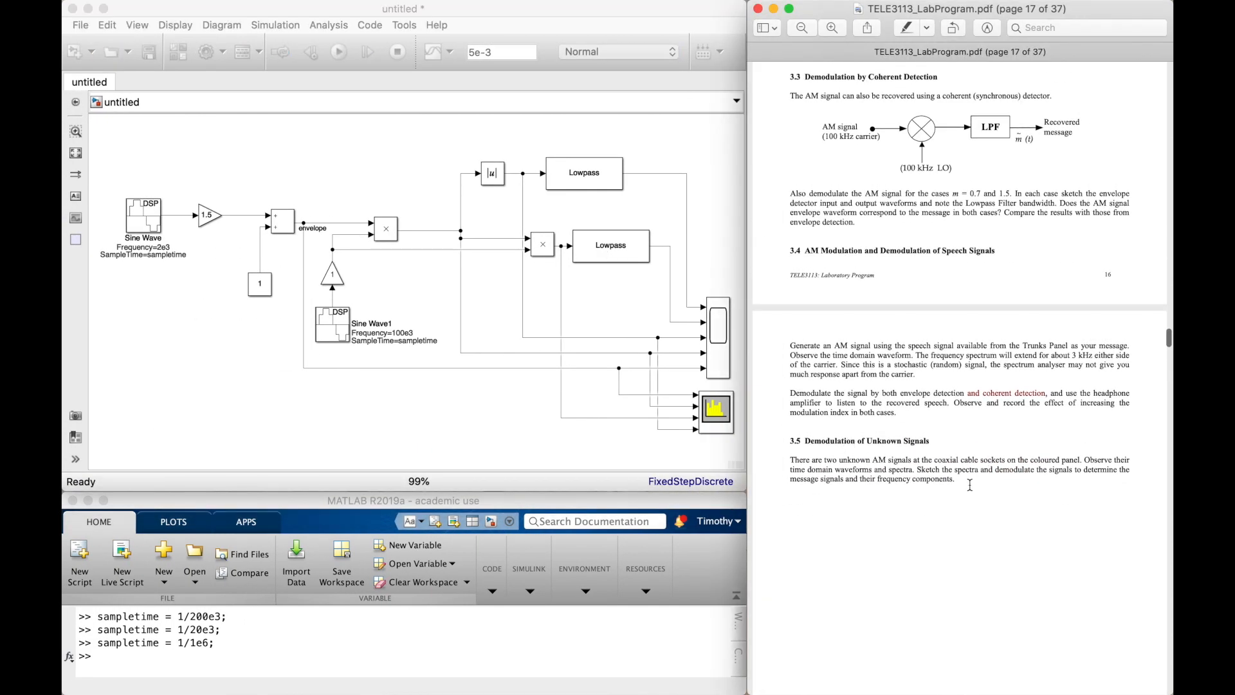
pyautogui.scroll(2, 933, 260)
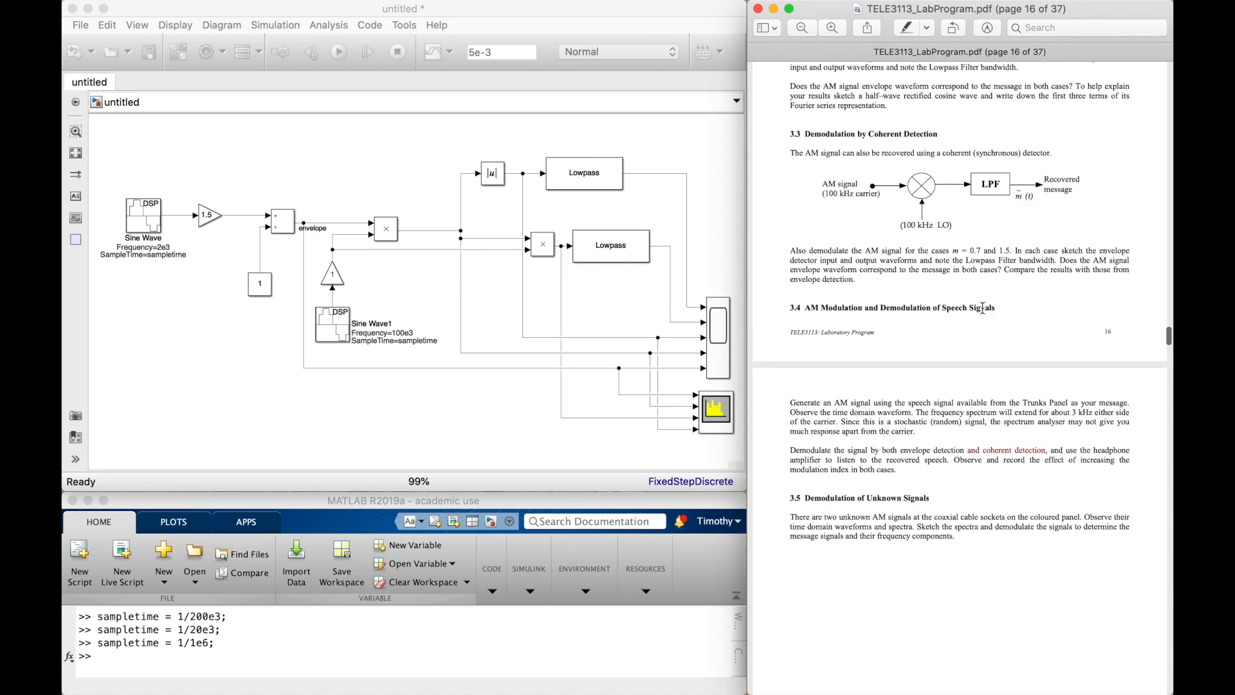
pyautogui.click(717, 198)
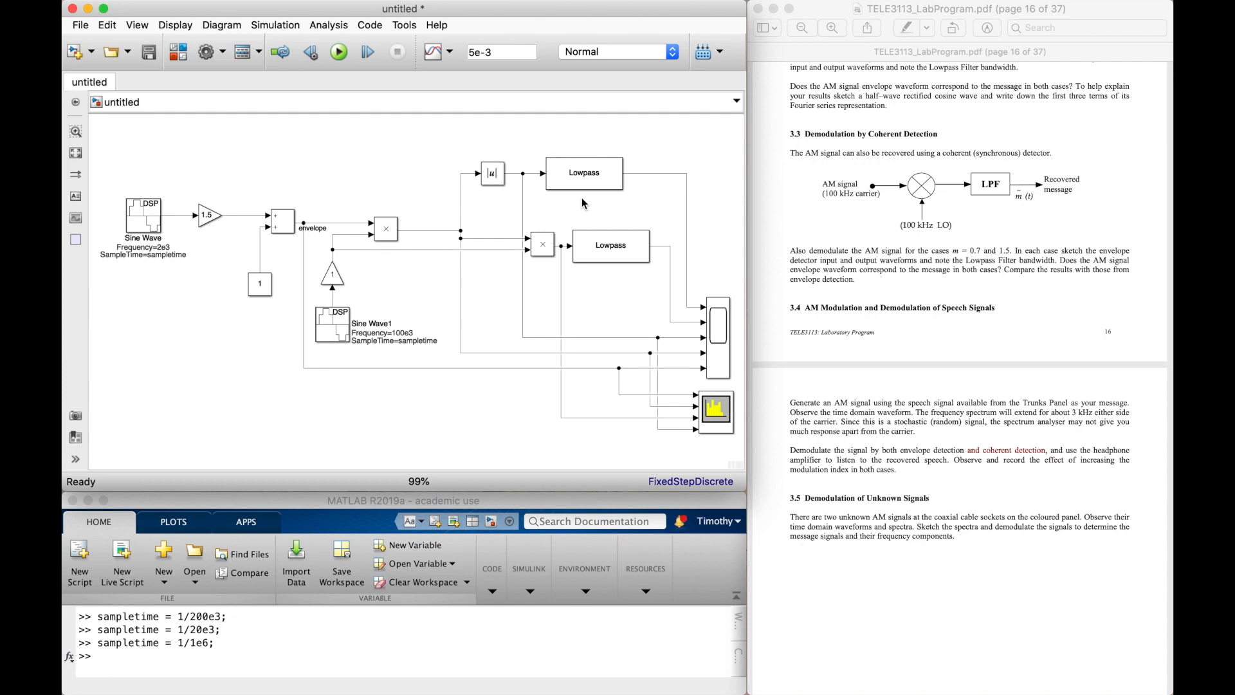
pyautogui.moveTo(837, 5)
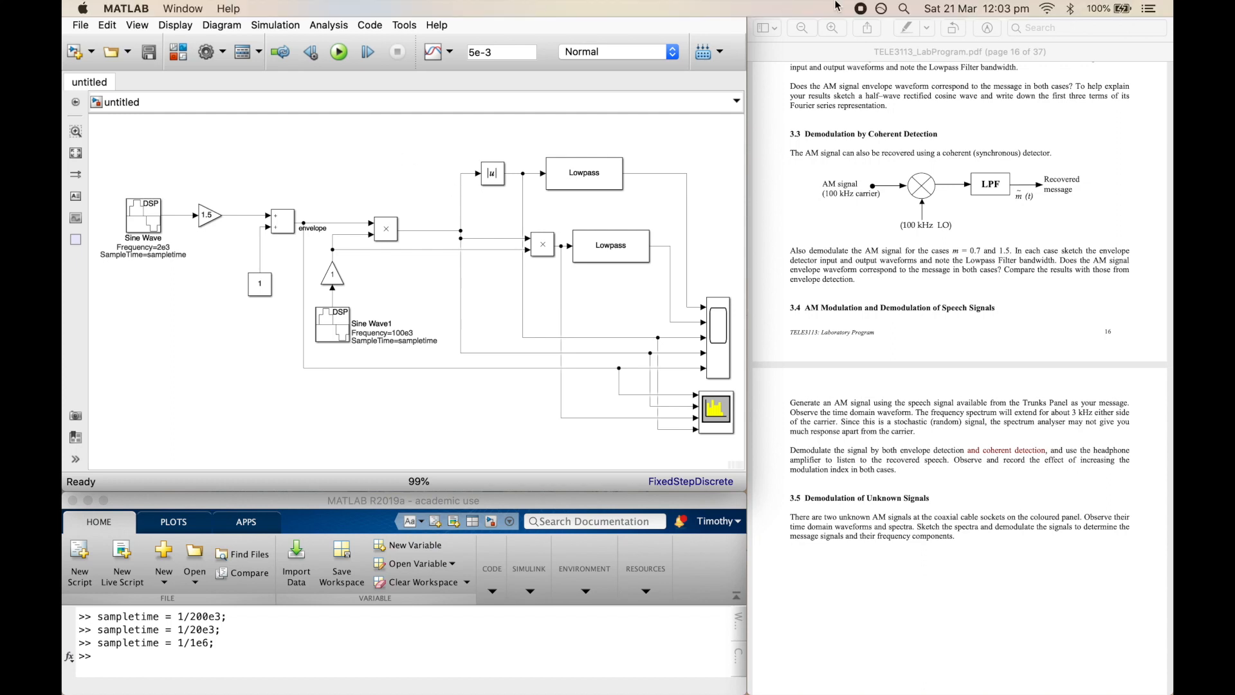